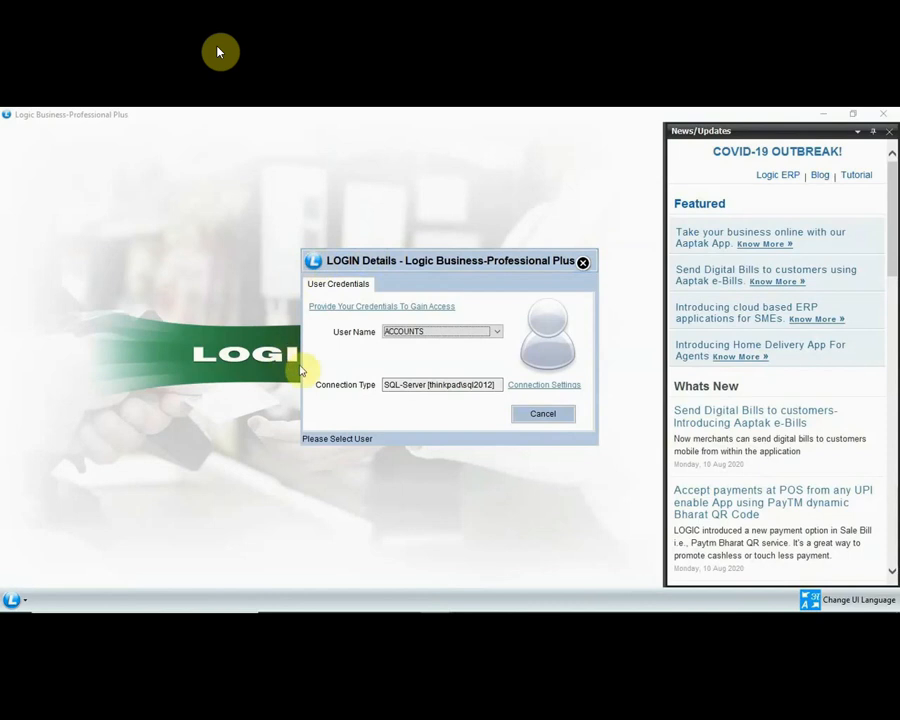
Step: Choose ADMINISTRATOR from the User Name list and continue to the password prompt
click(436, 336)
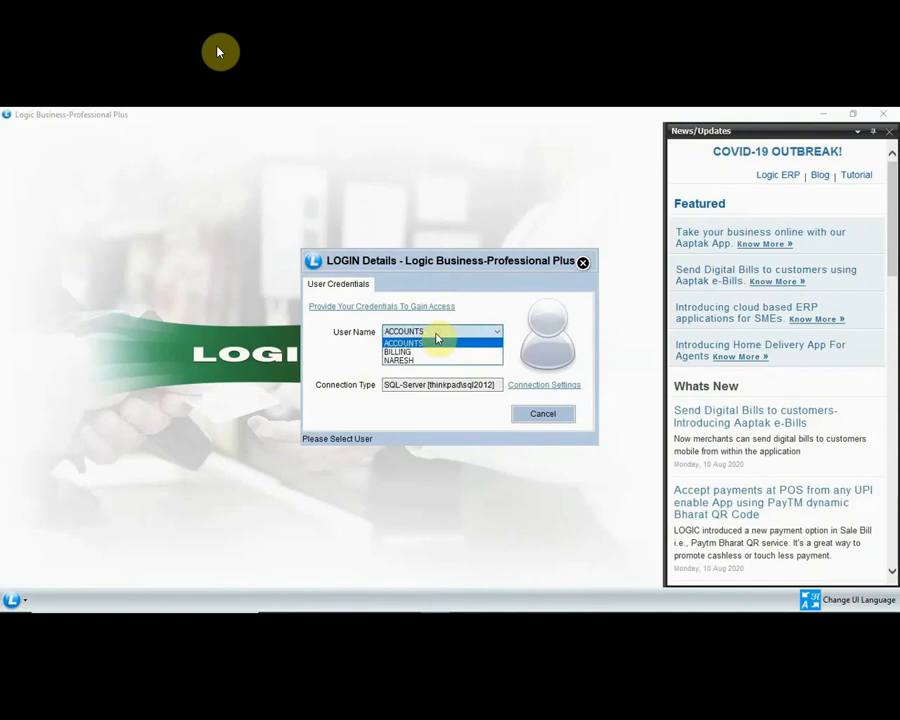
click(436, 338)
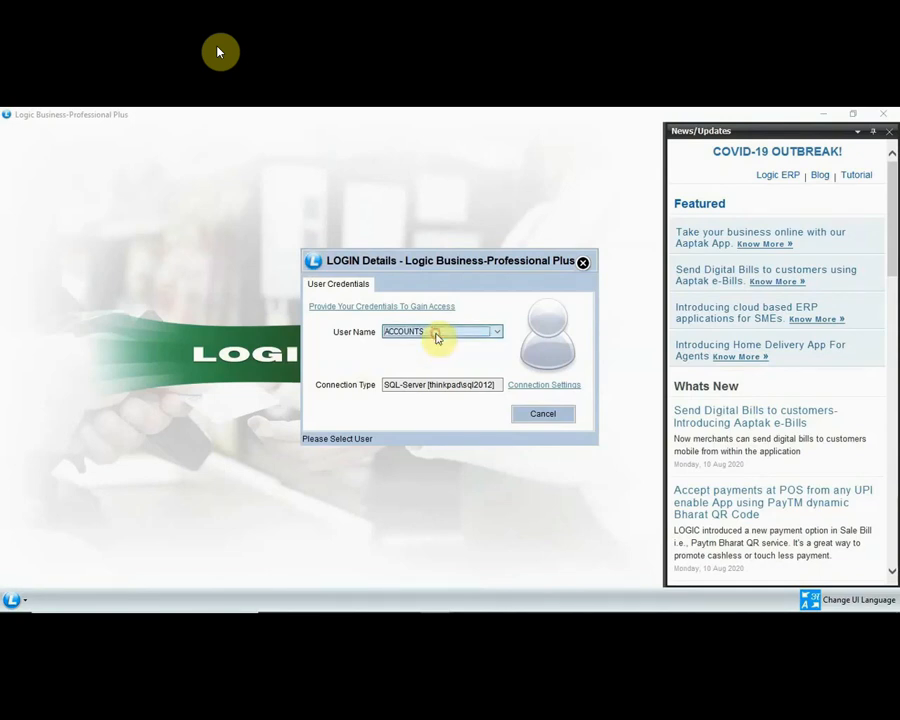
key(Down)
key(Return)
Step: Submit the administrator password and select DEMO SUPER MARKET from the company list
text(*)
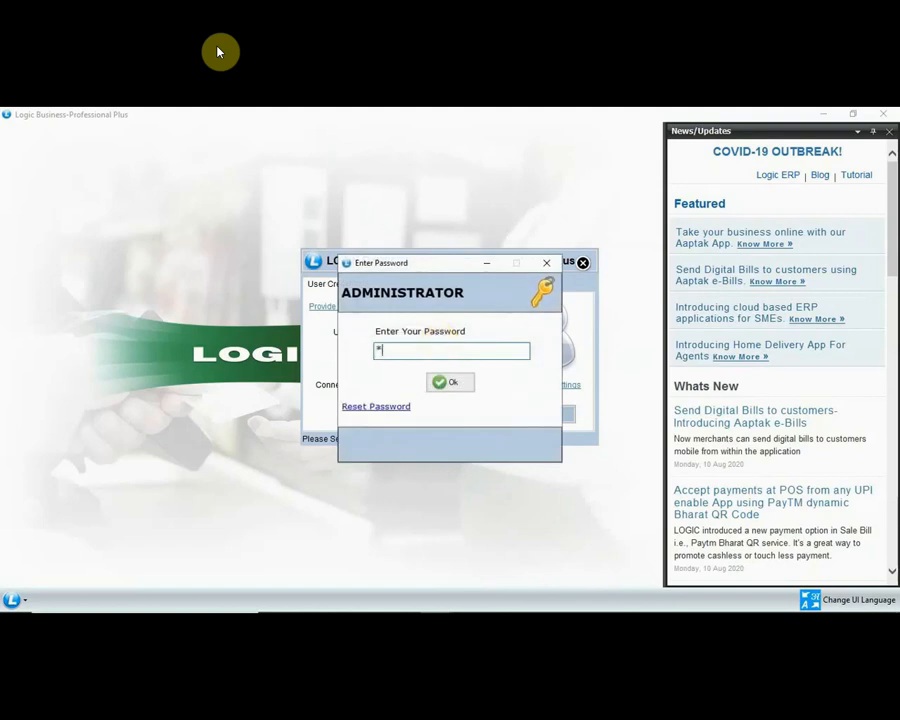
key(Return)
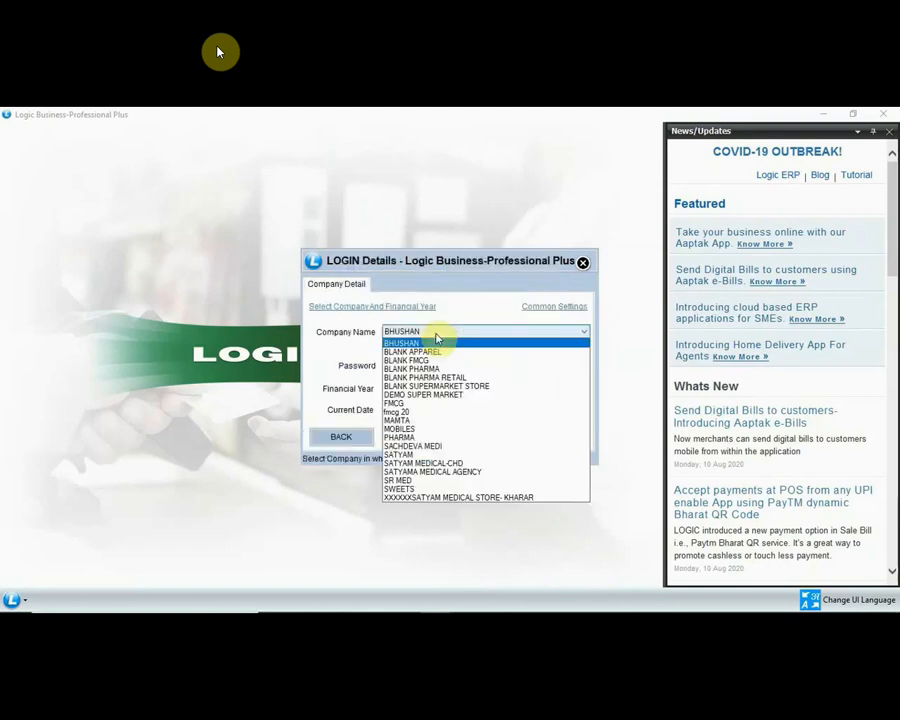
key(Down)
key(Down)
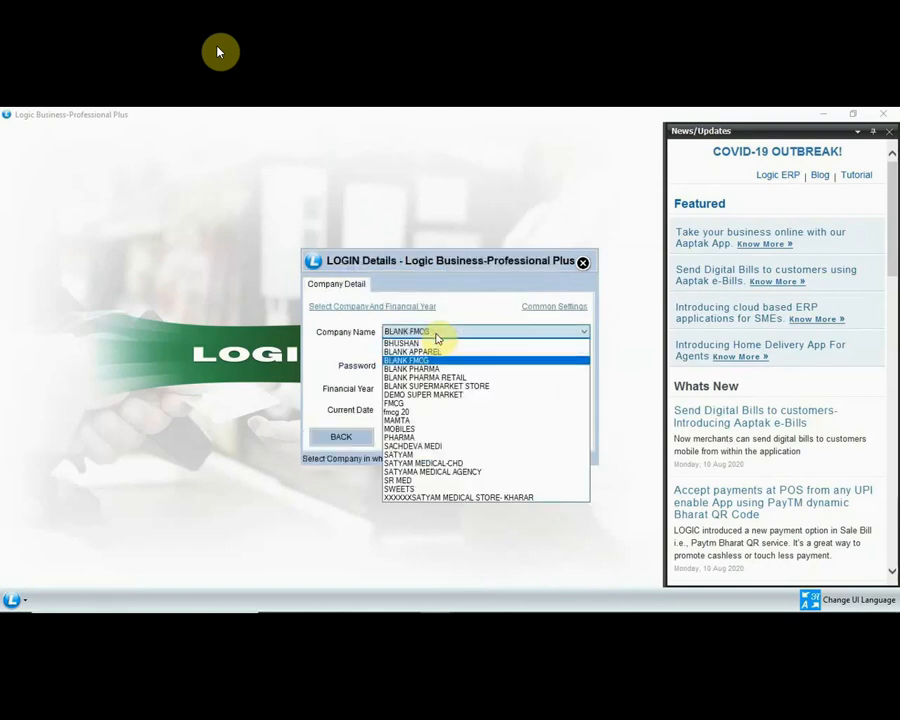
key(Down)
key(Down)
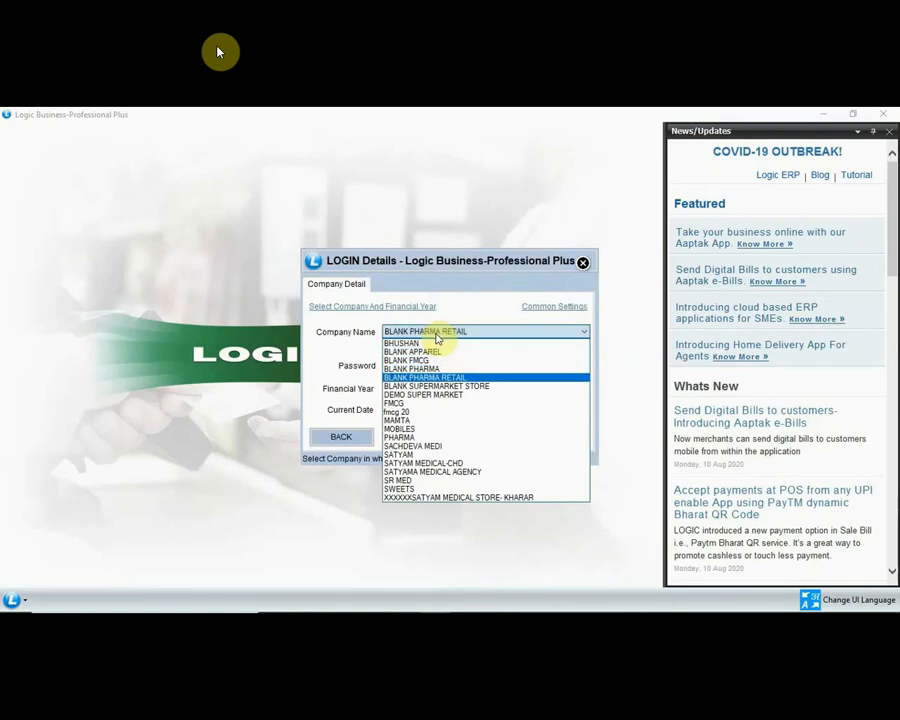
key(Down)
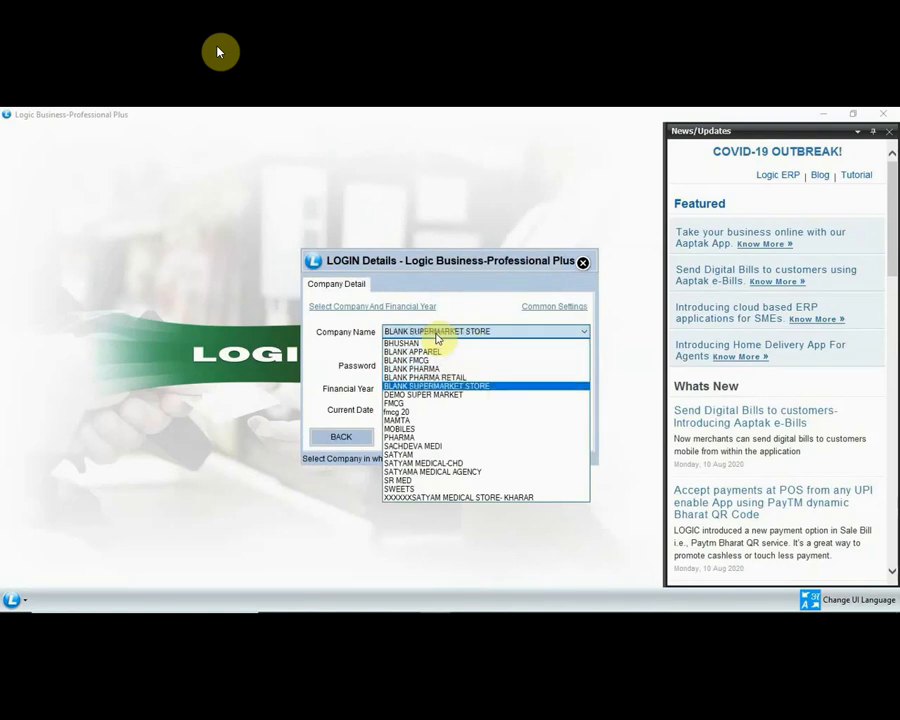
key(Down)
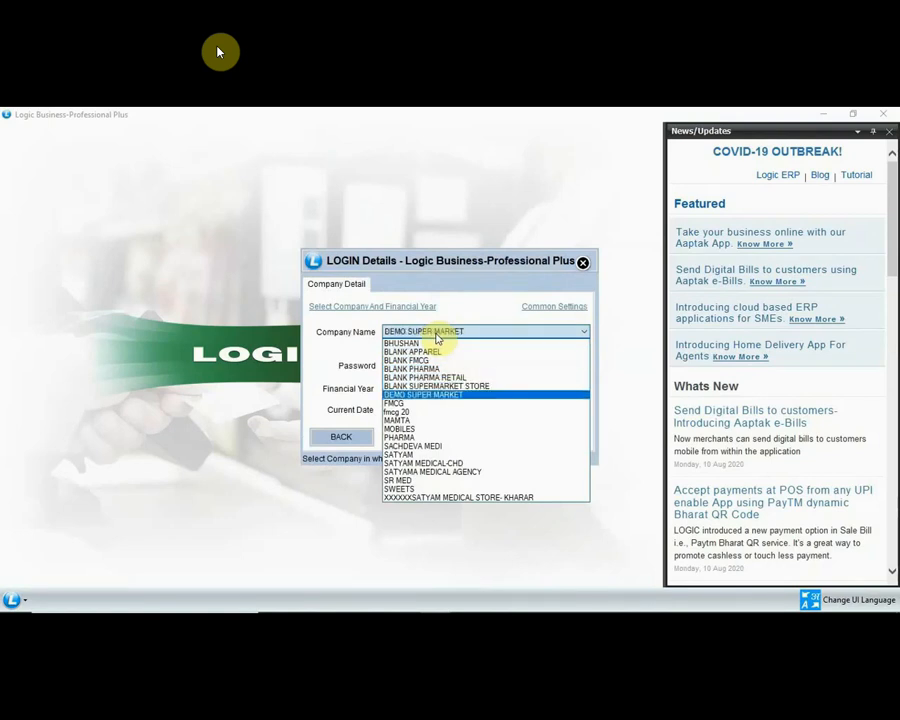
key(Return)
Step: Enter the company password and open the 2020-2021 year without taking a backup
text(A)
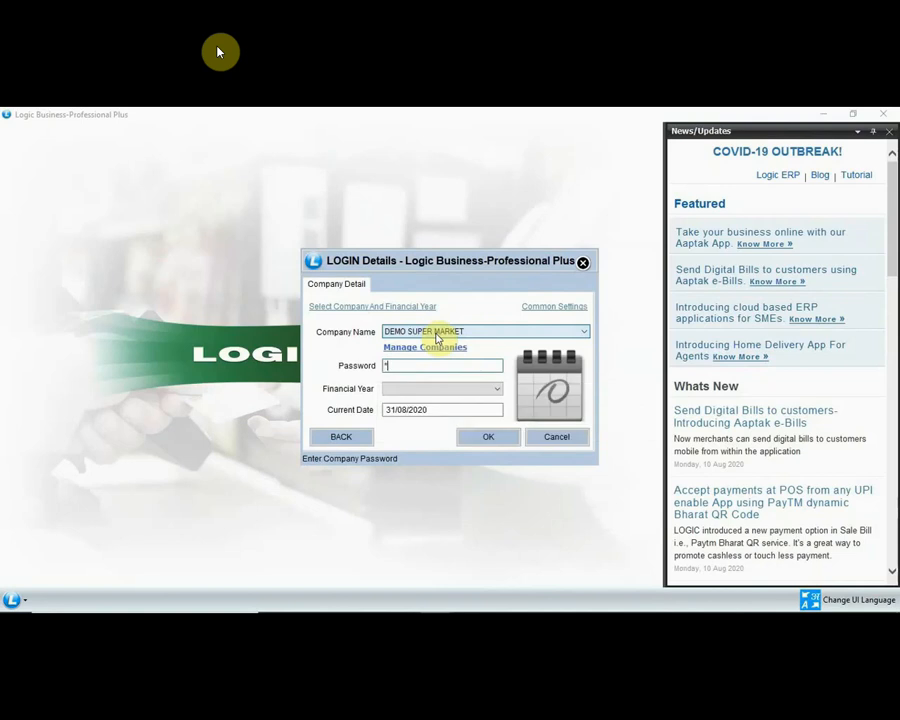
key(Return)
key(Return)
key(Return)
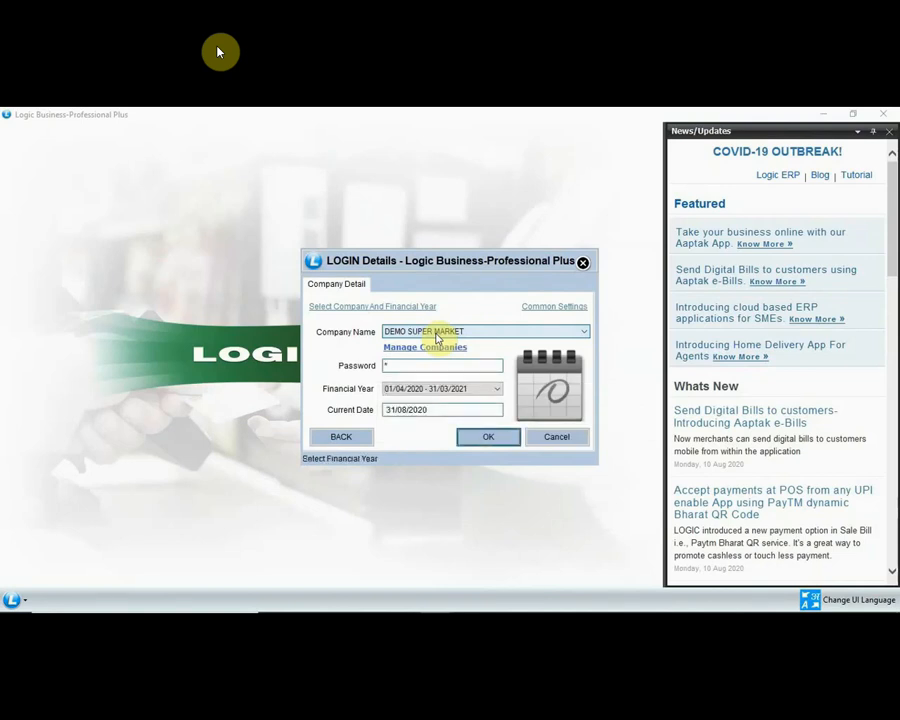
key(Return)
key(Right)
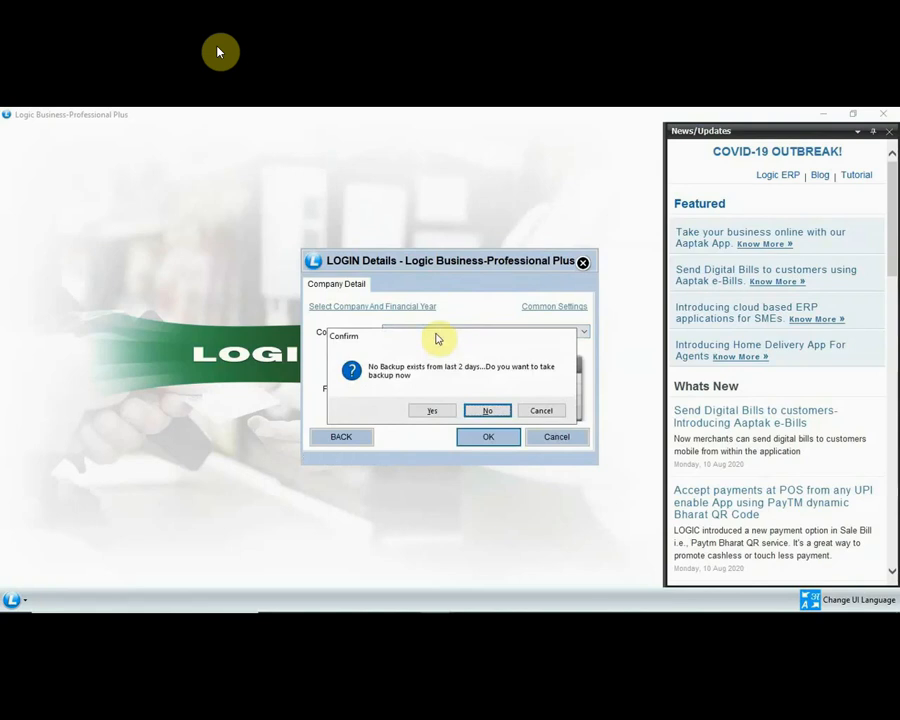
key(Return)
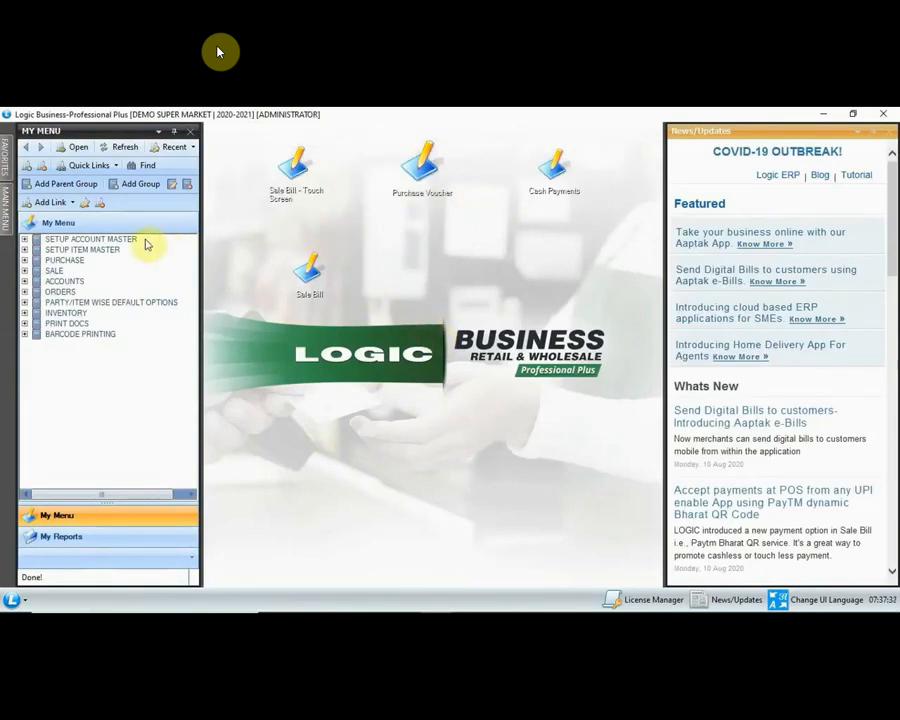
Step: Peek into the account master, item master, purchase, voucher and sale bill groups, then show Main Menu
click(25, 240)
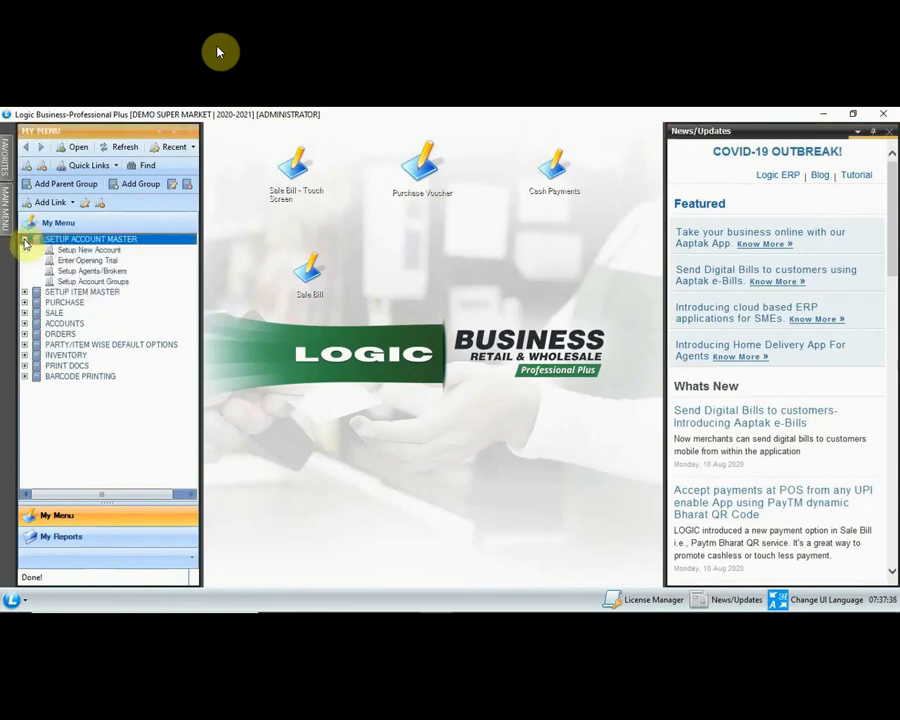
click(25, 240)
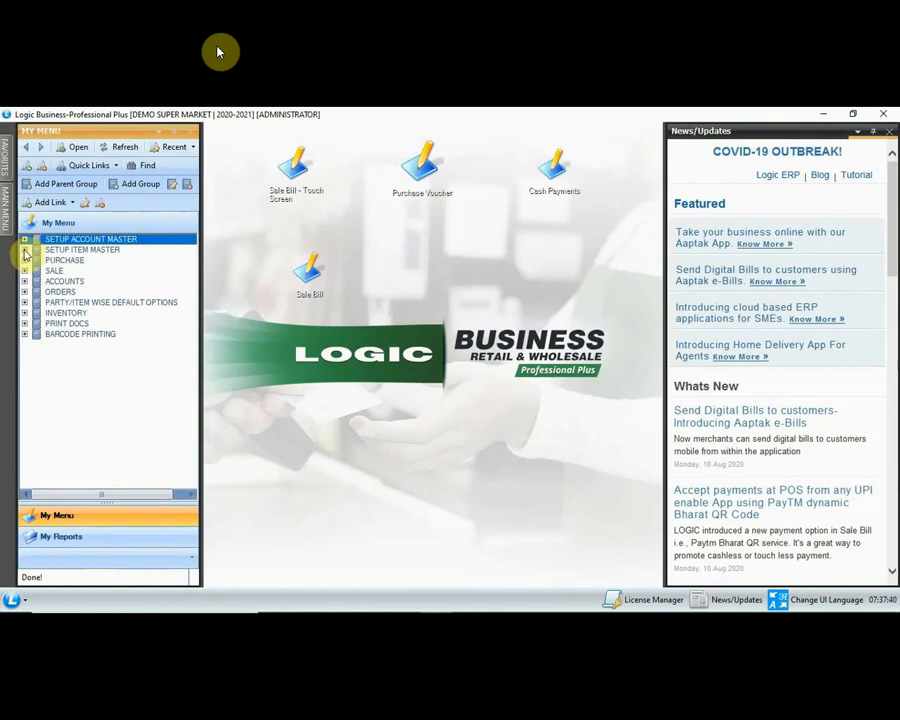
click(25, 250)
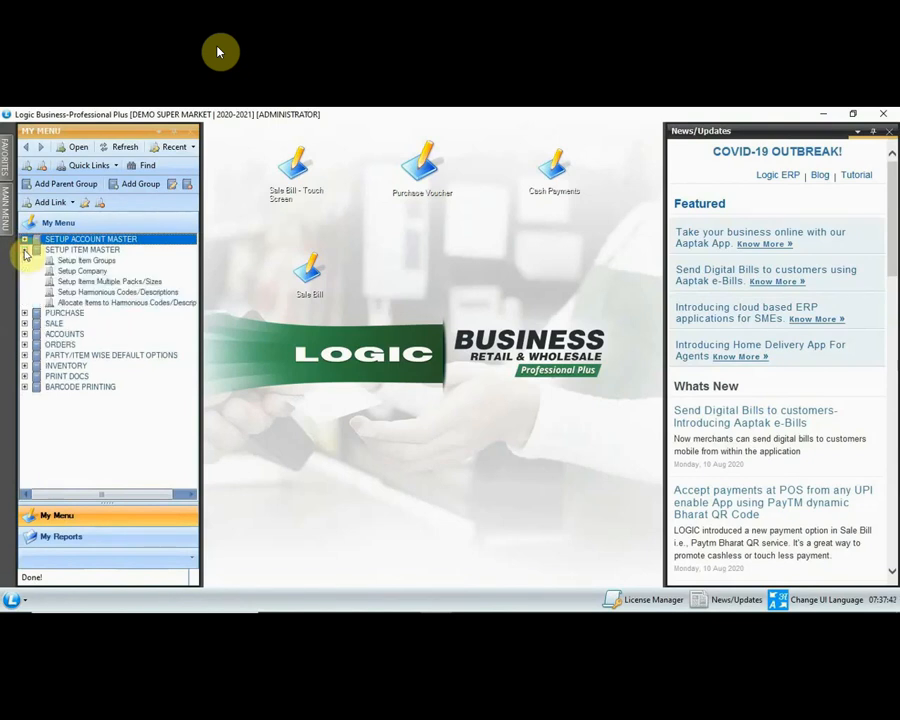
click(25, 251)
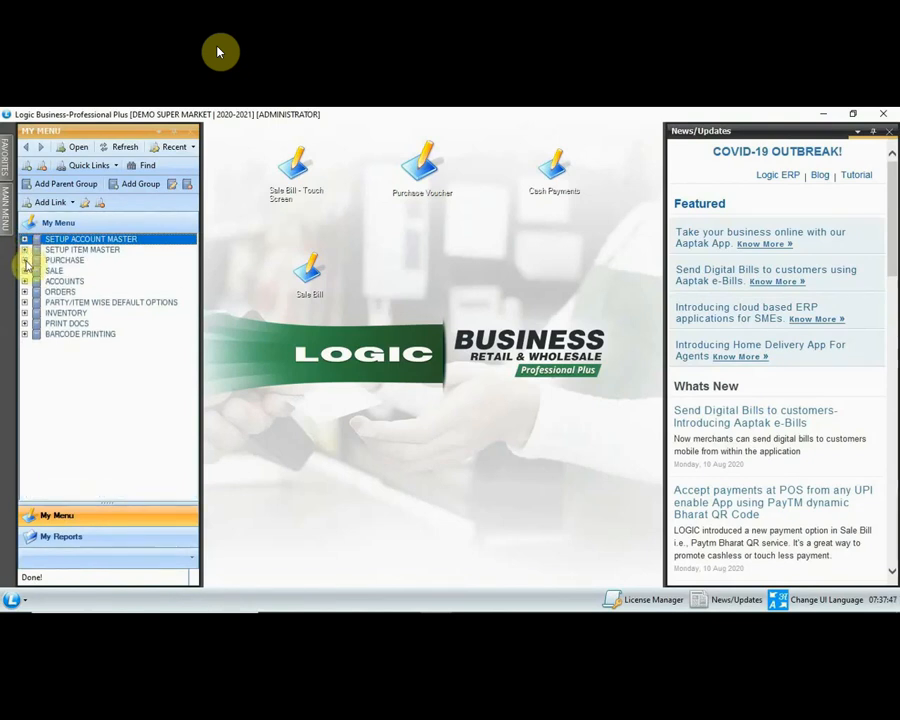
click(25, 260)
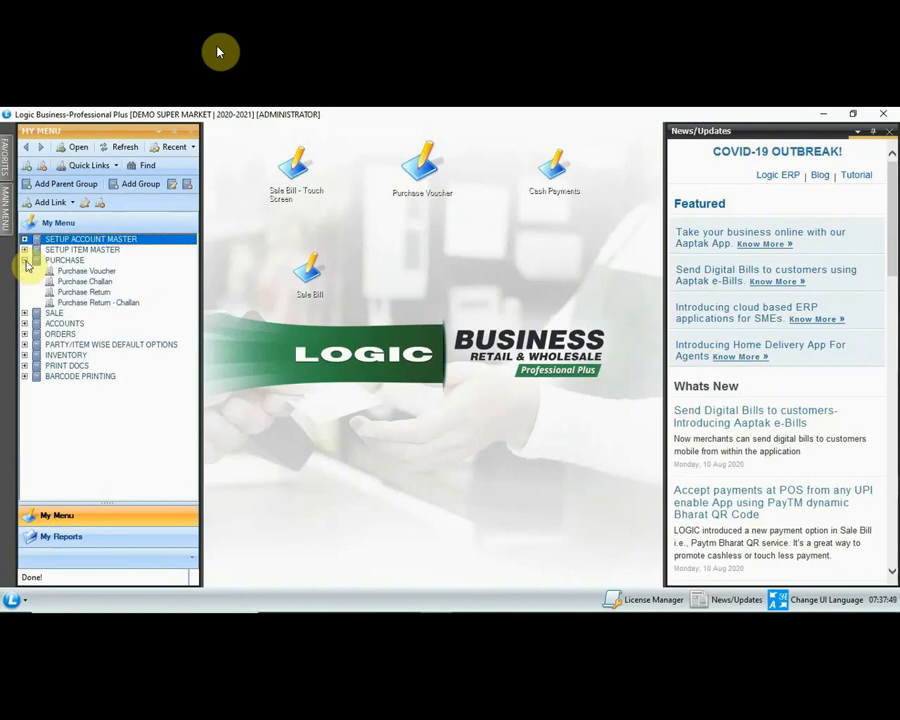
click(25, 261)
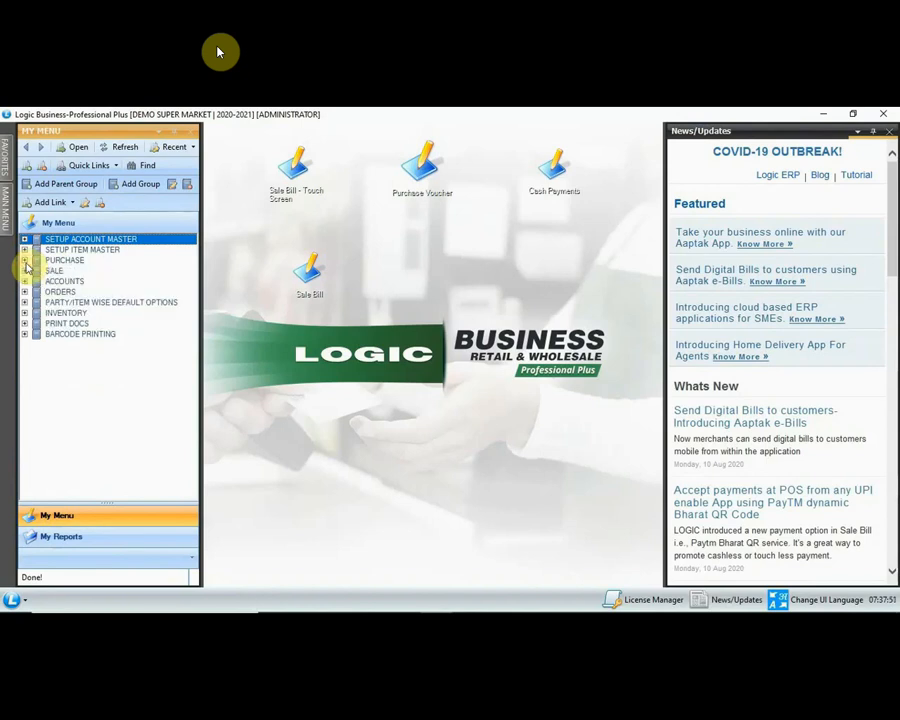
click(25, 281)
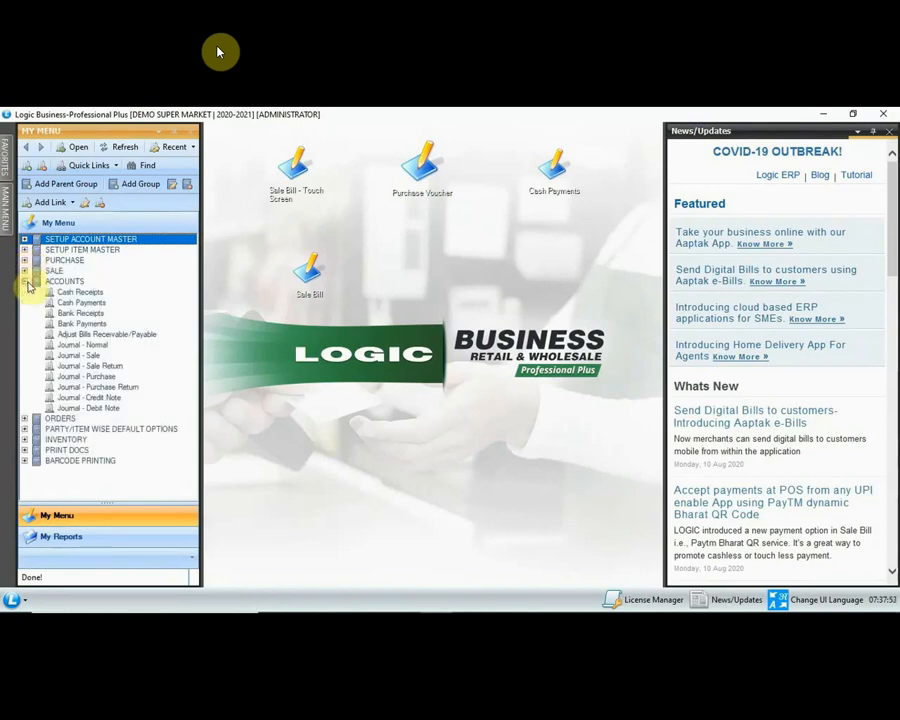
click(25, 281)
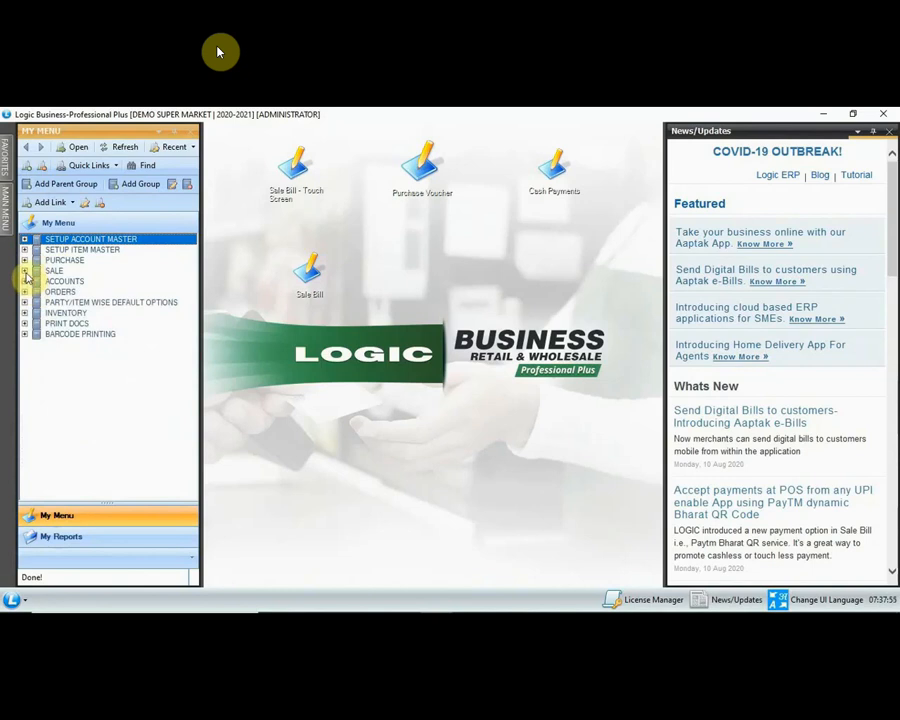
click(25, 271)
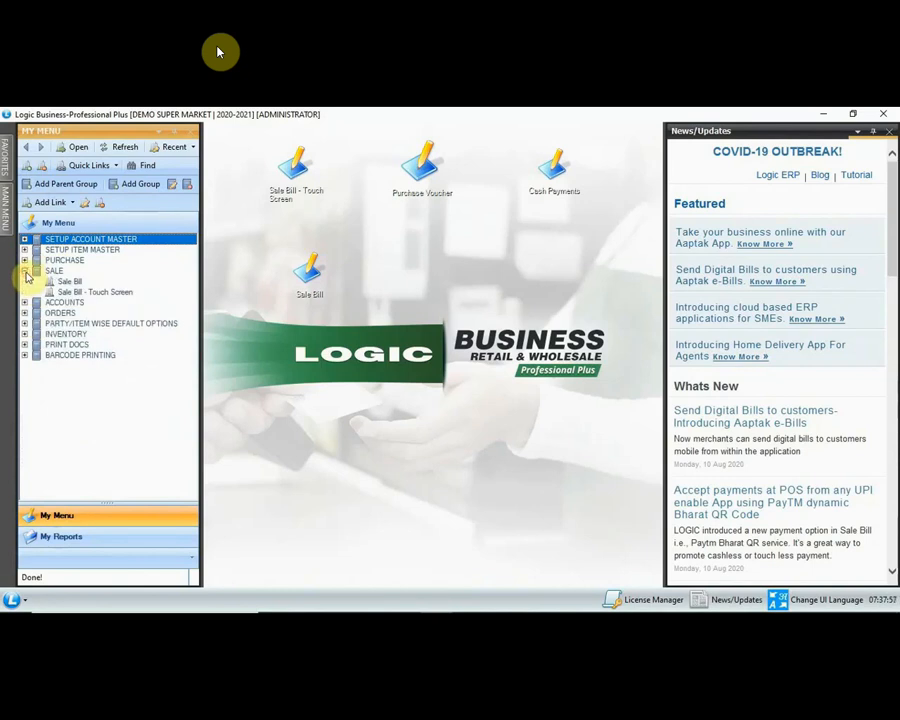
click(25, 271)
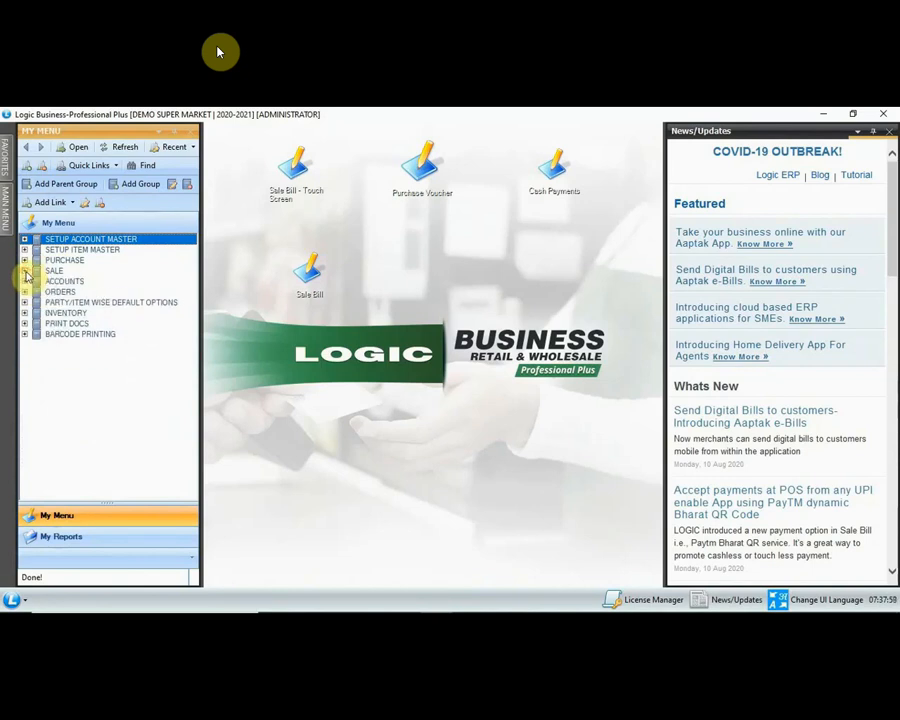
click(8, 222)
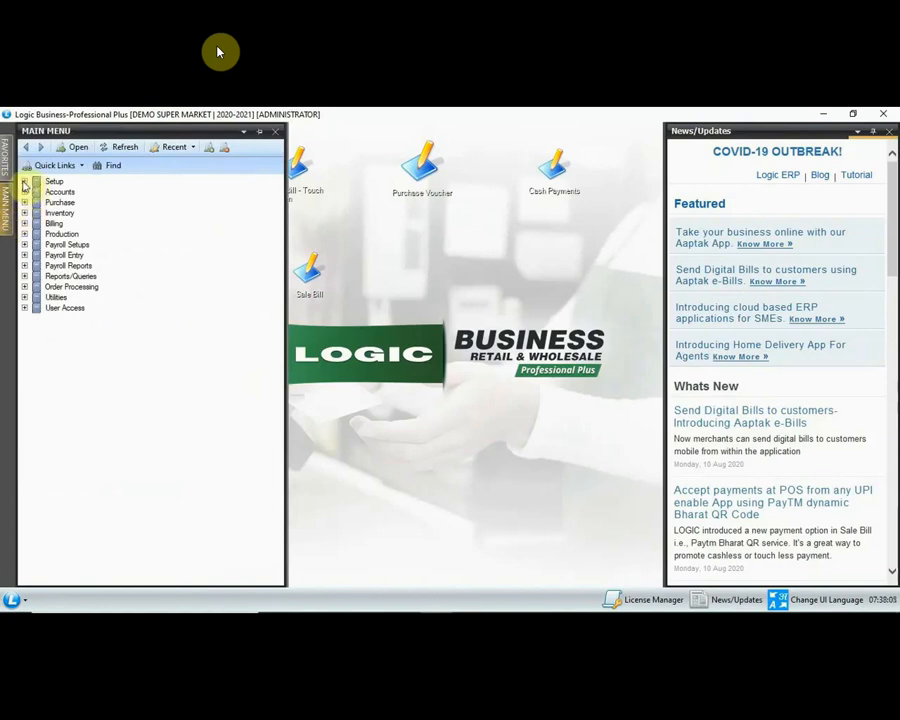
Step: Browse the Setup, Accounts, Purchase and Inventory sections of the menu
click(24, 182)
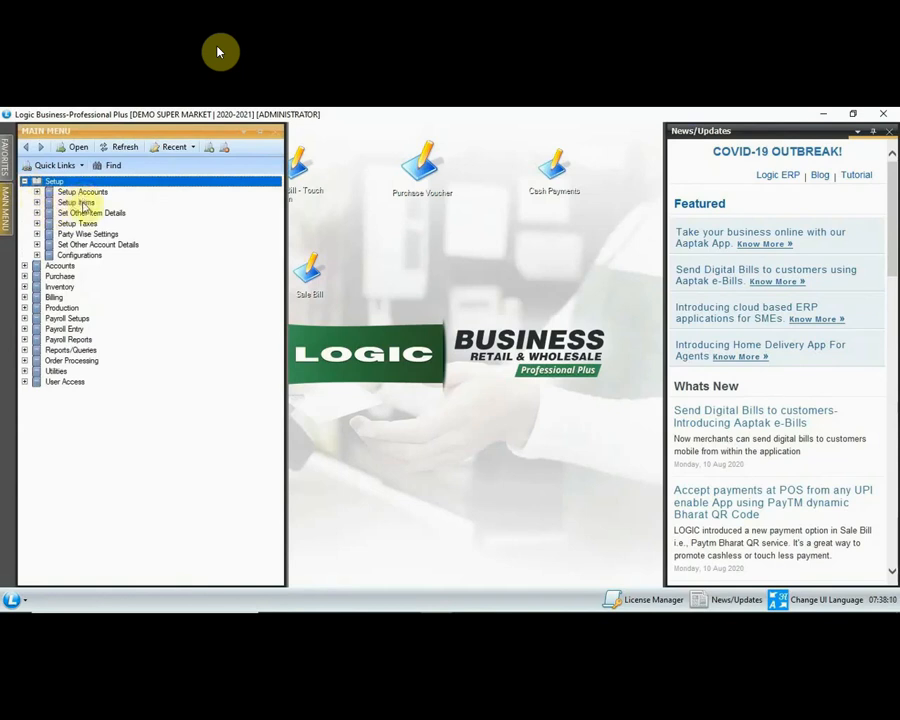
click(24, 182)
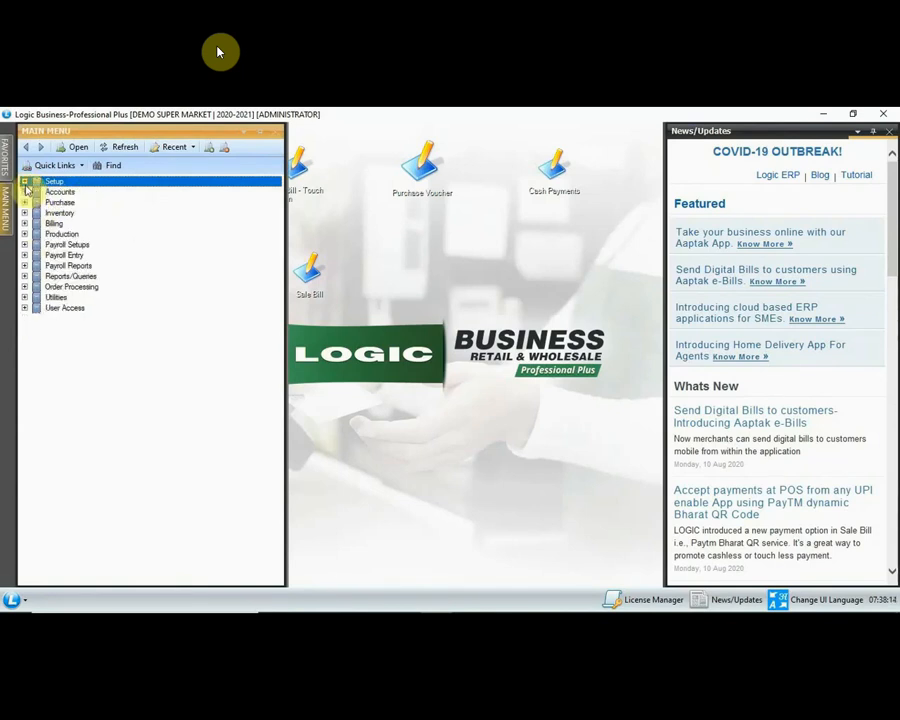
click(24, 191)
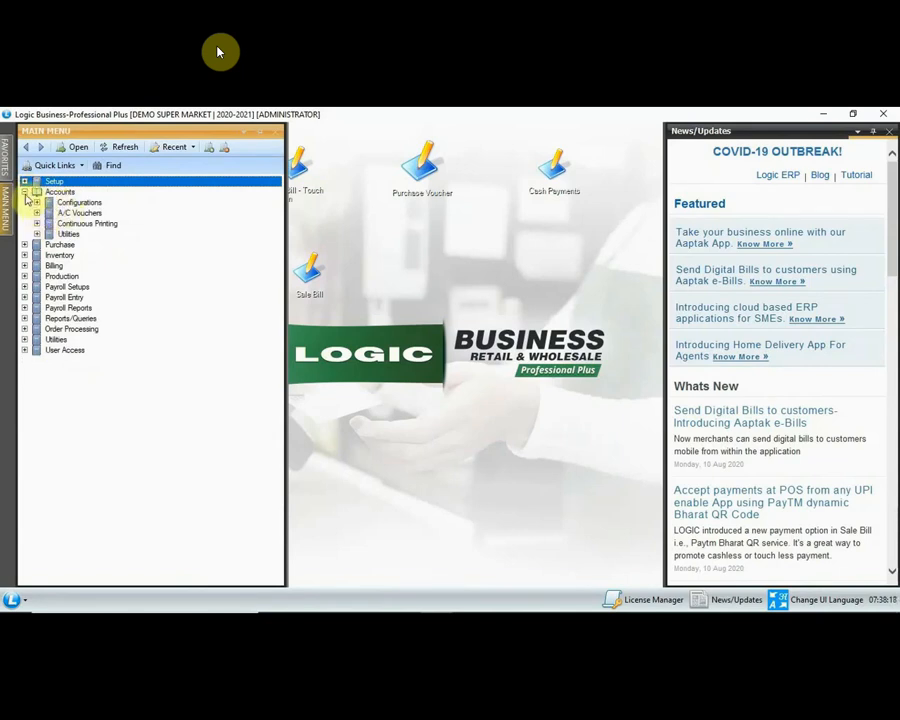
click(24, 192)
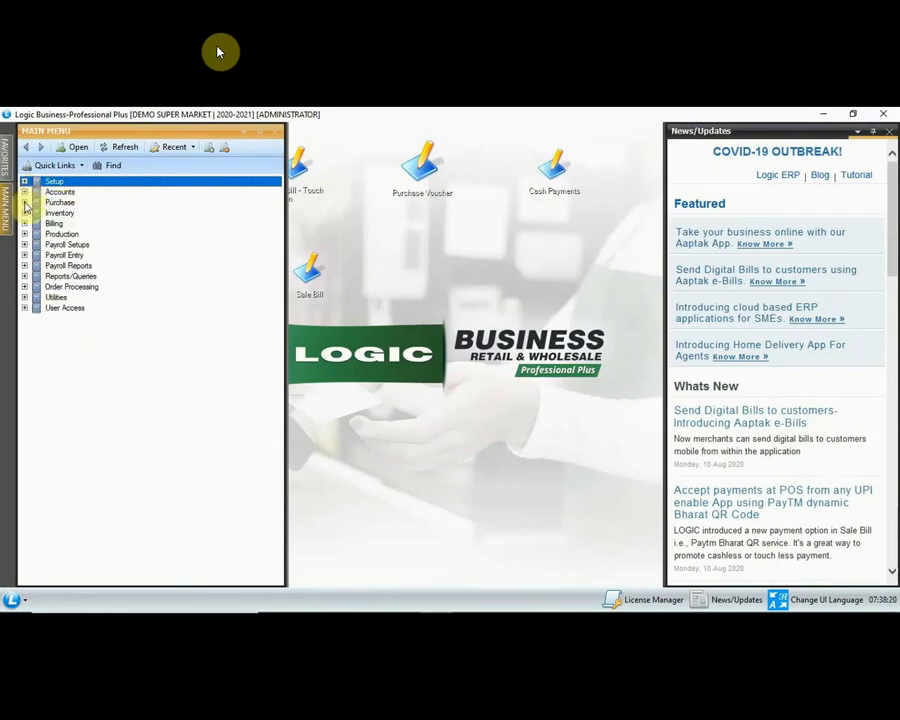
click(24, 202)
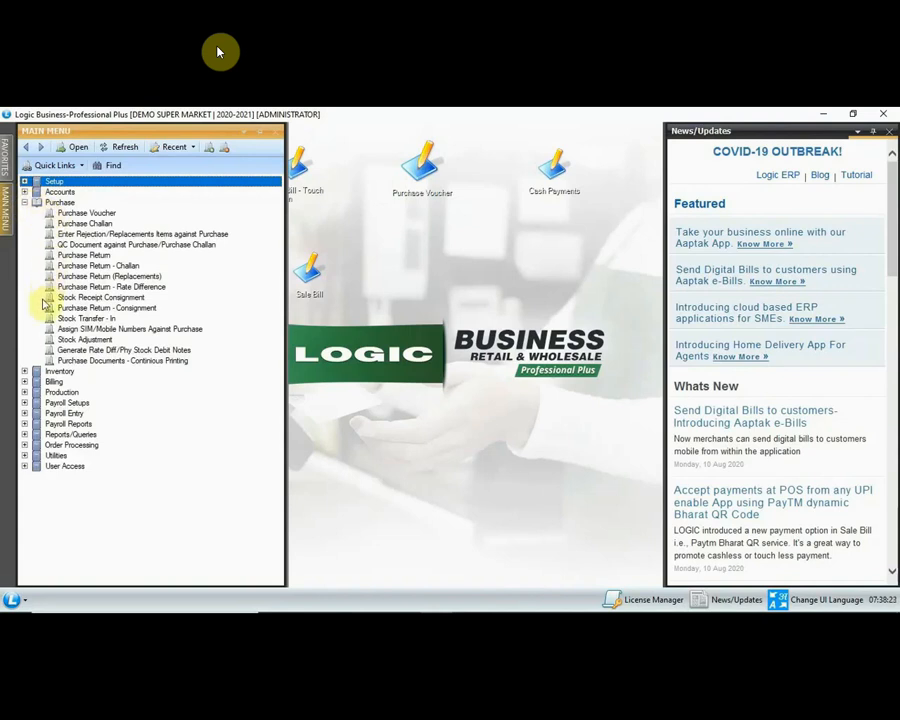
click(24, 202)
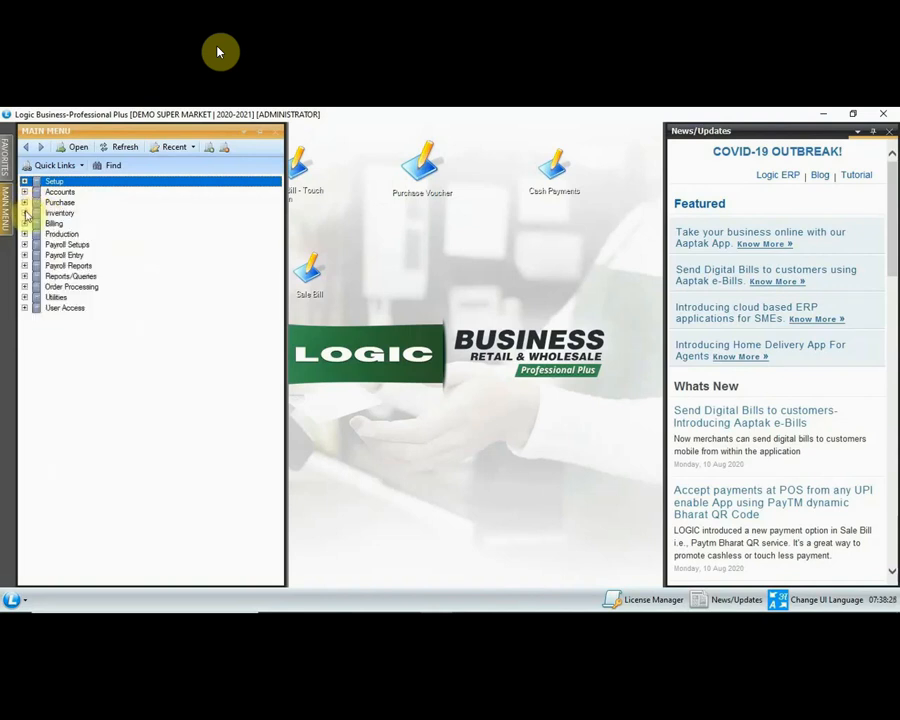
click(24, 213)
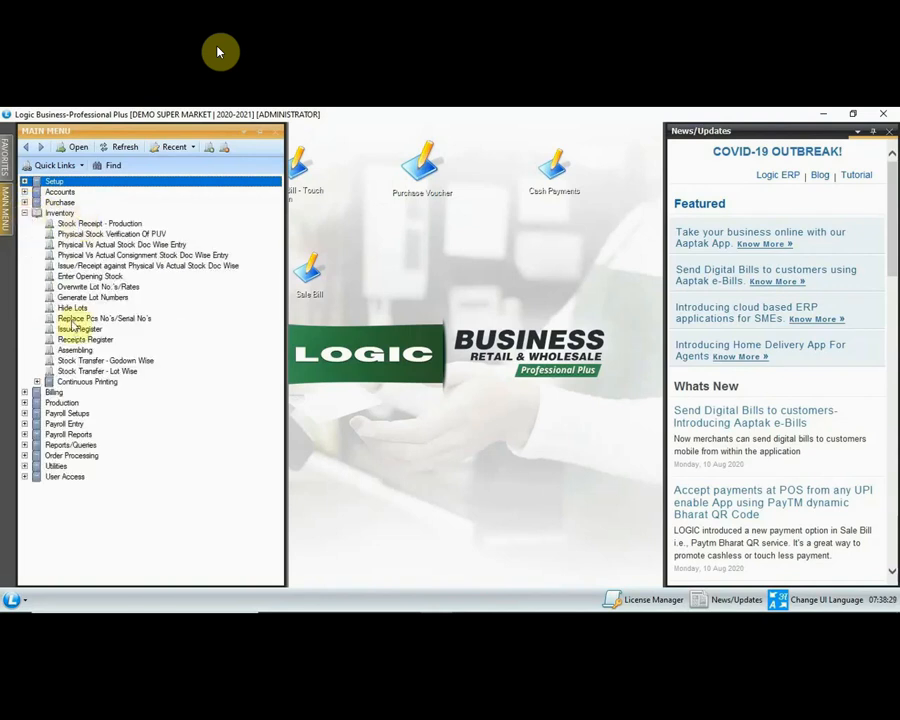
click(24, 213)
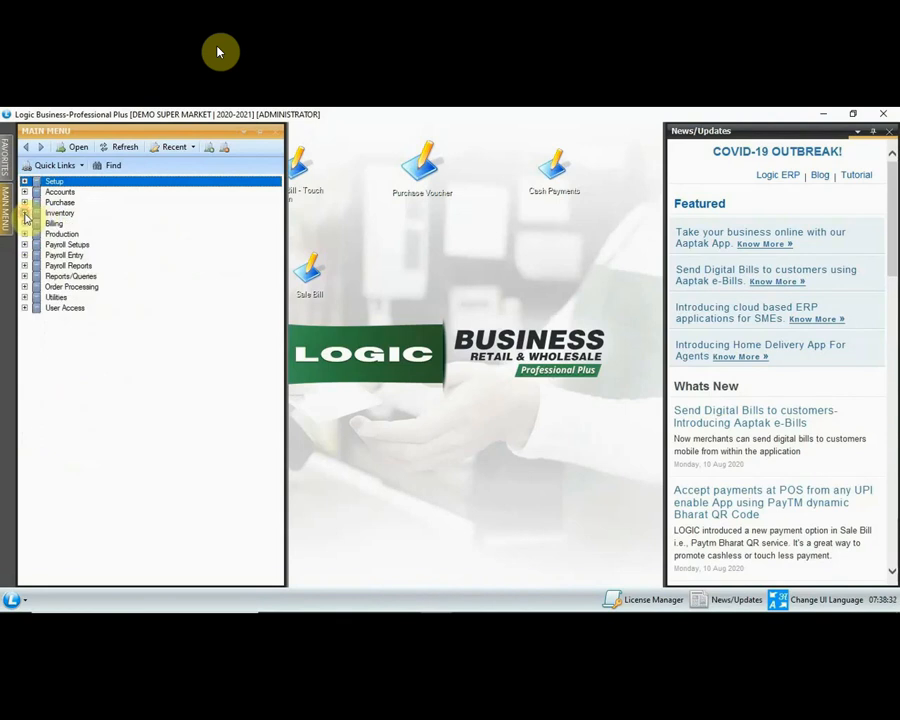
Step: Check the Billing section, then bring up Setup New Account under the account master section
click(24, 223)
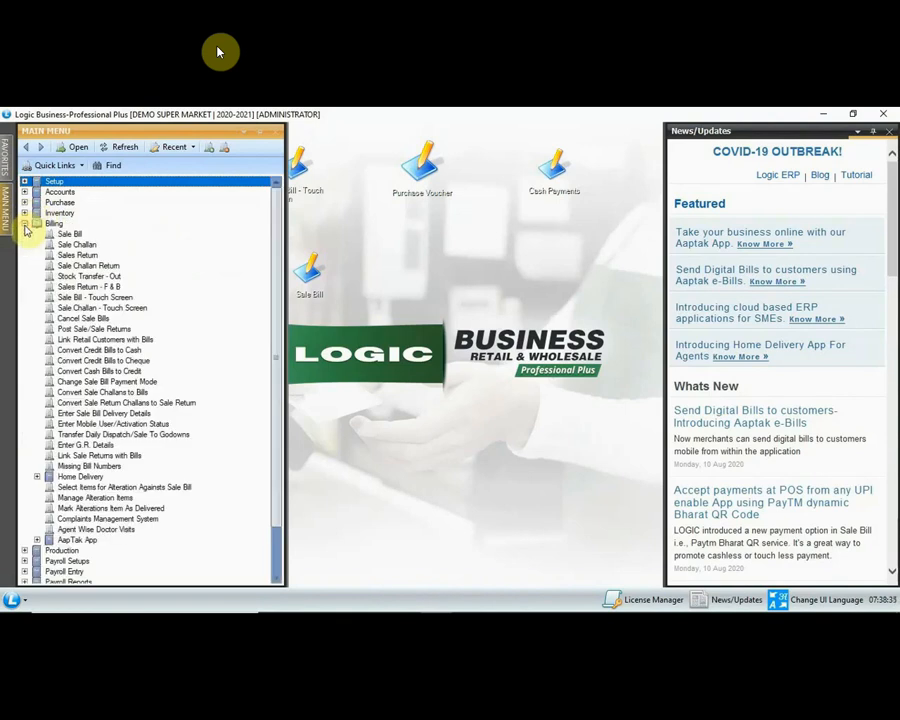
click(24, 223)
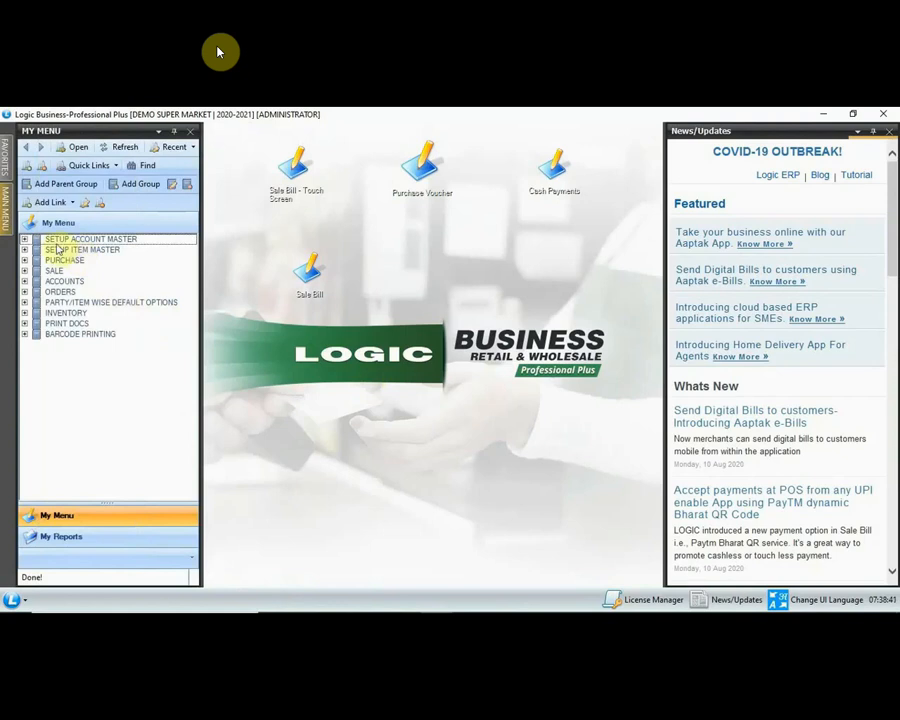
click(25, 240)
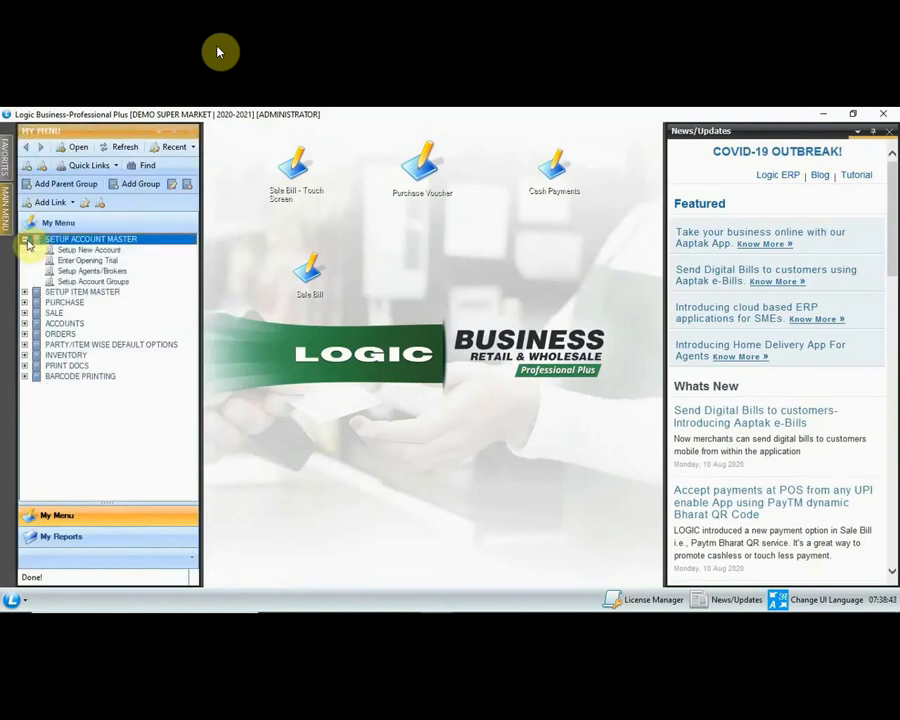
click(68, 251)
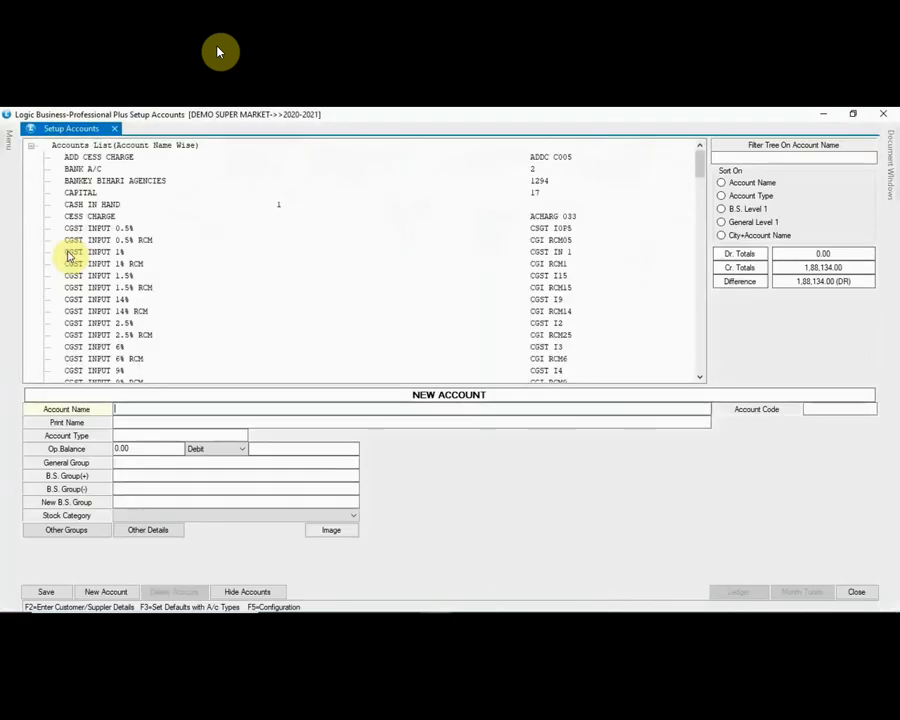
Step: Enter SG TRADERS as a SUPPLIER account with a 34,000 credit opening balance, then show Other Details
text(SG)
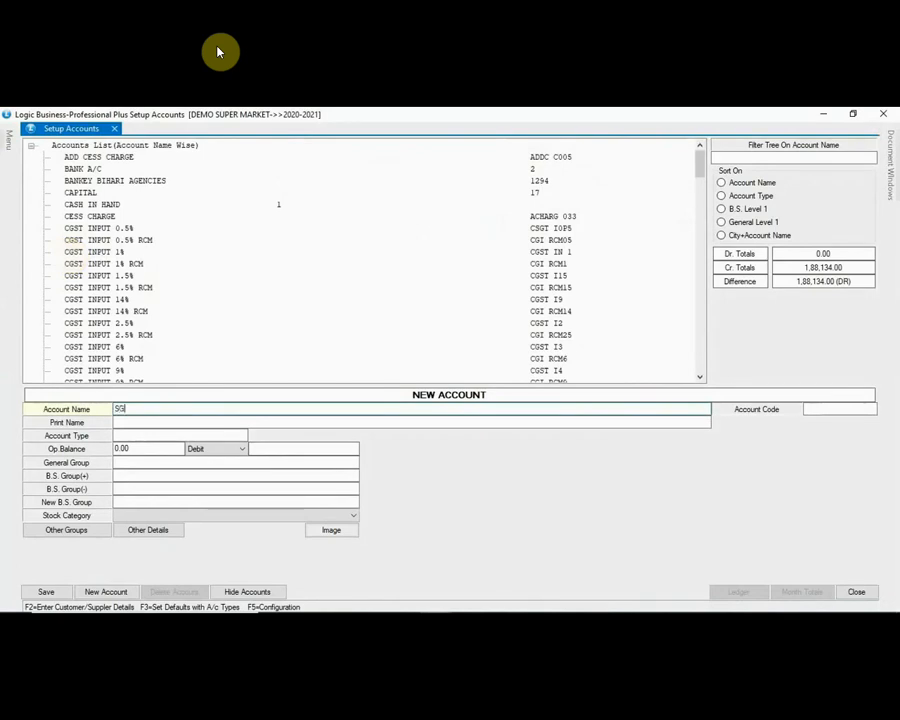
text( TRADERS)
key(Return)
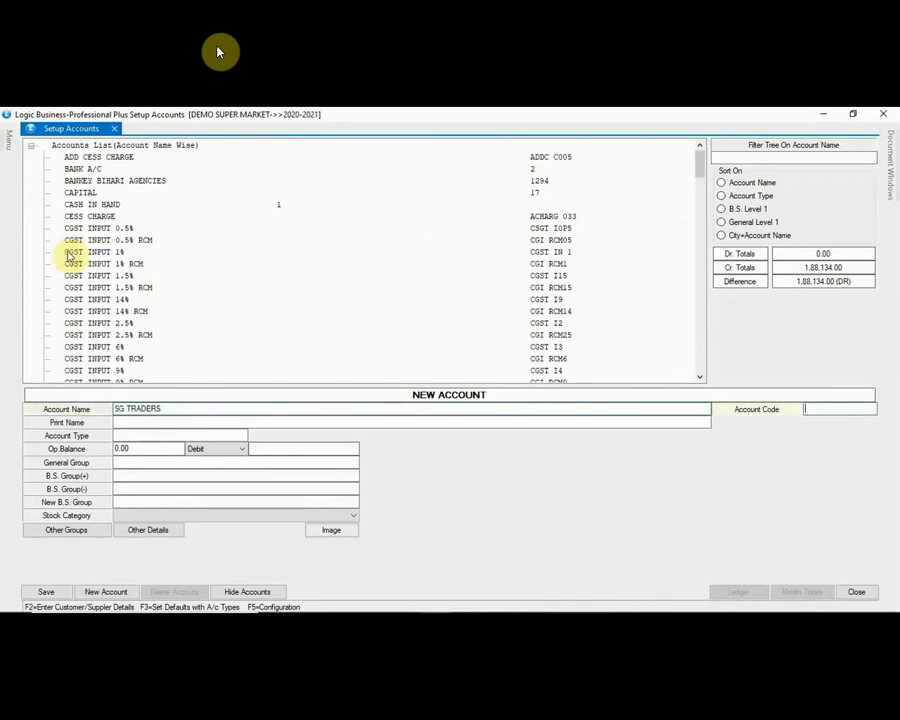
key(Return)
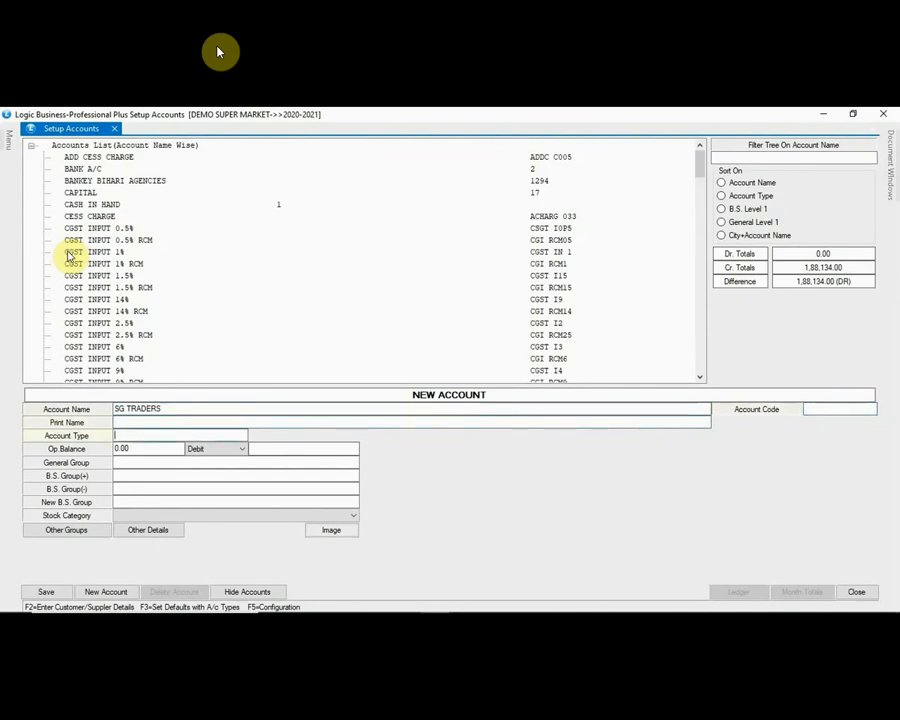
text(SU)
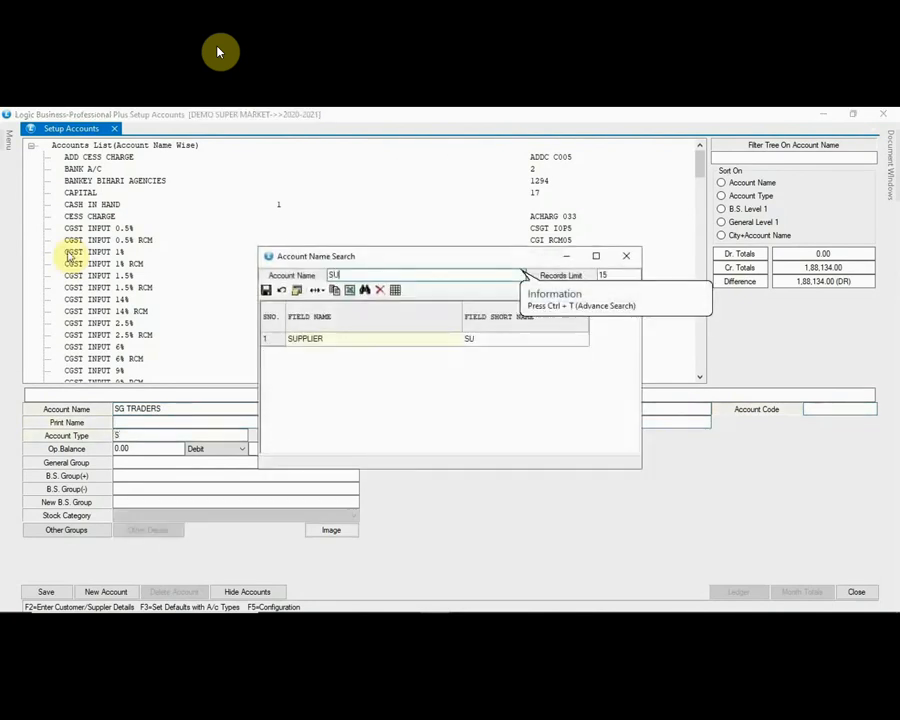
key(Return)
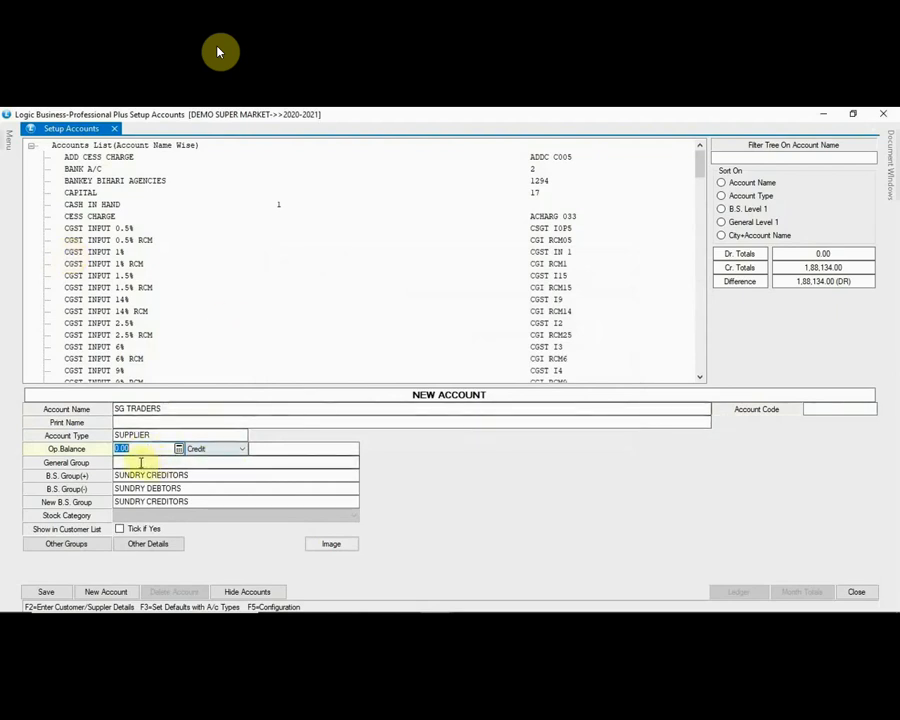
text(34,)
text(0)
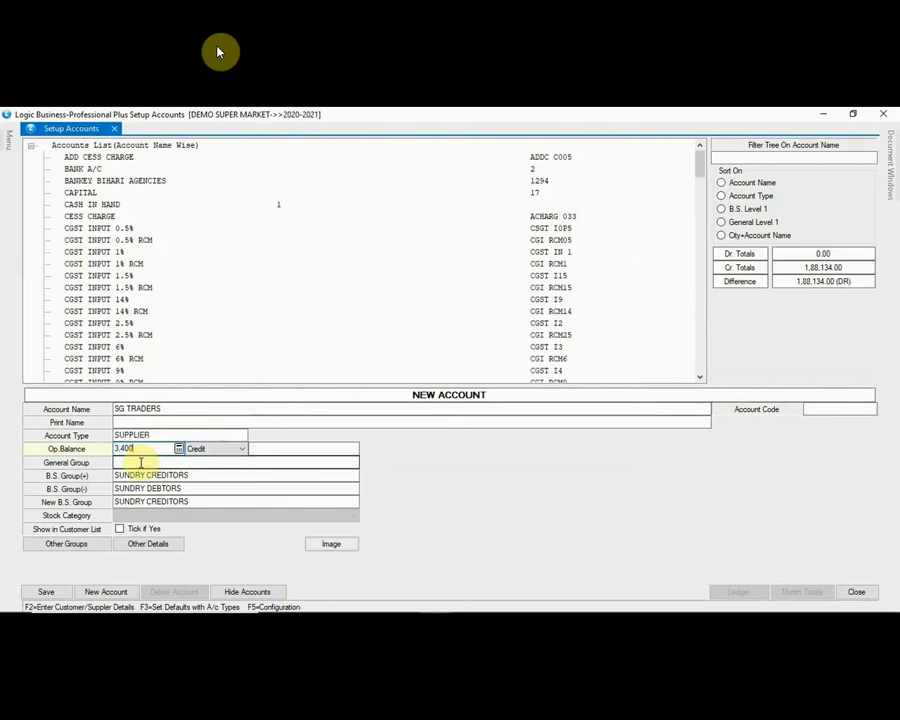
text(00)
key(Return)
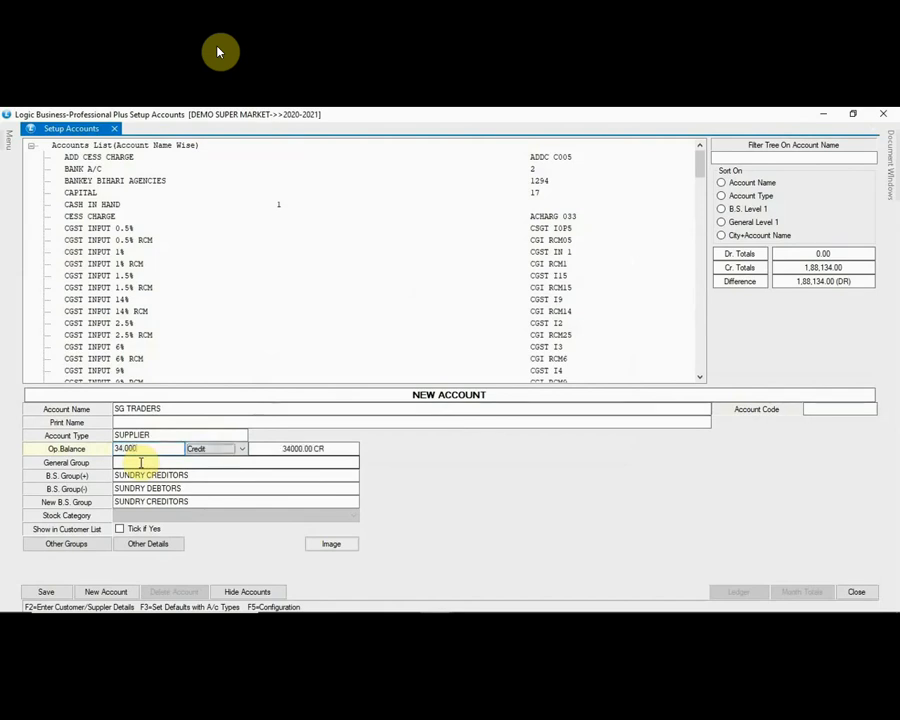
click(145, 546)
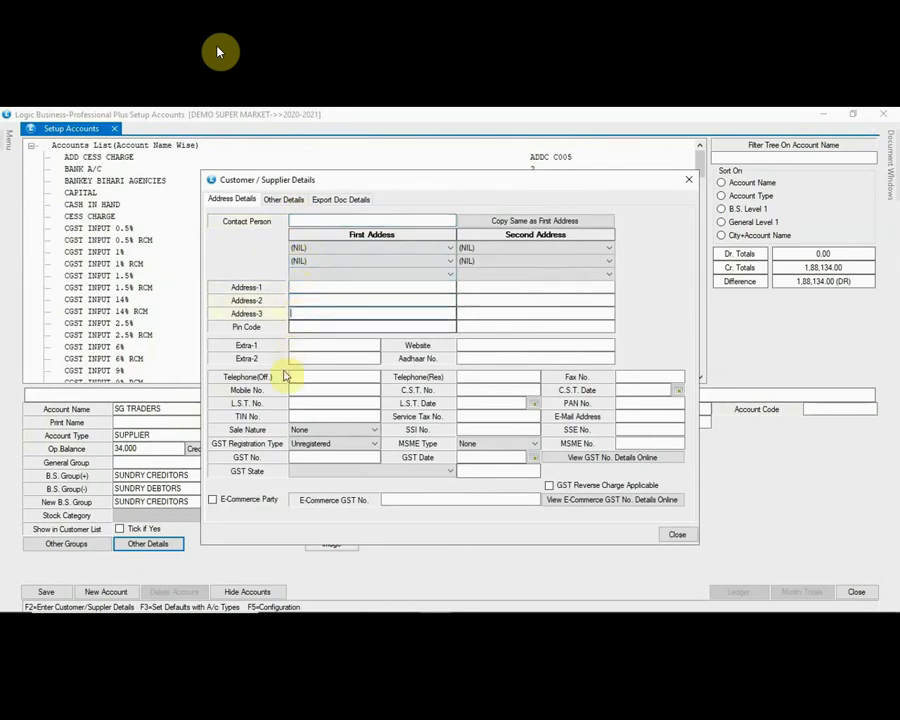
Step: Review GST registration type, GST state and sale nature, keeping Unregistered and None, and close the details
click(305, 443)
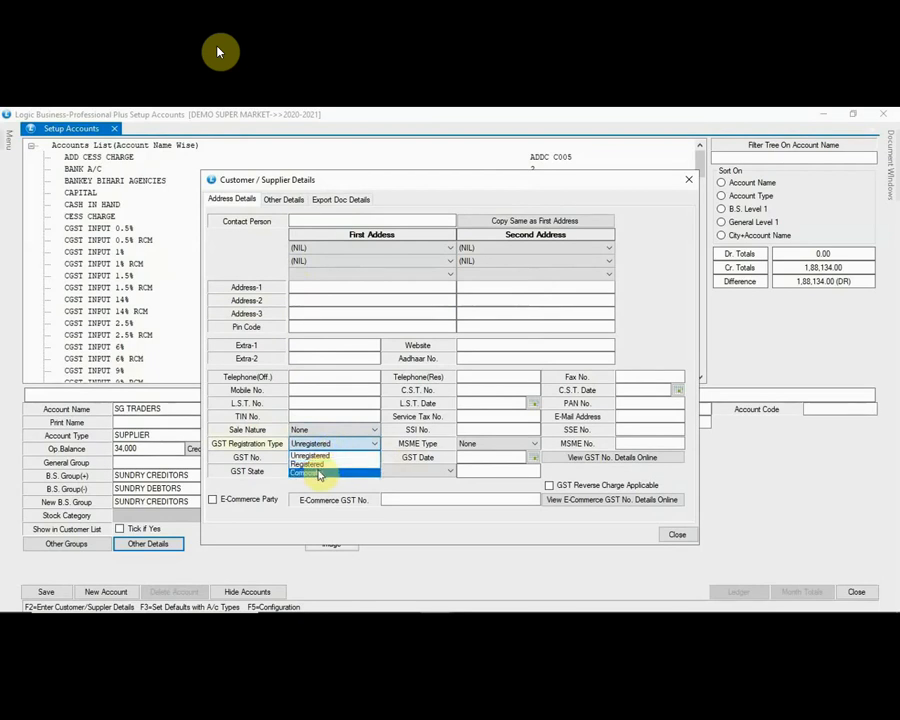
click(392, 452)
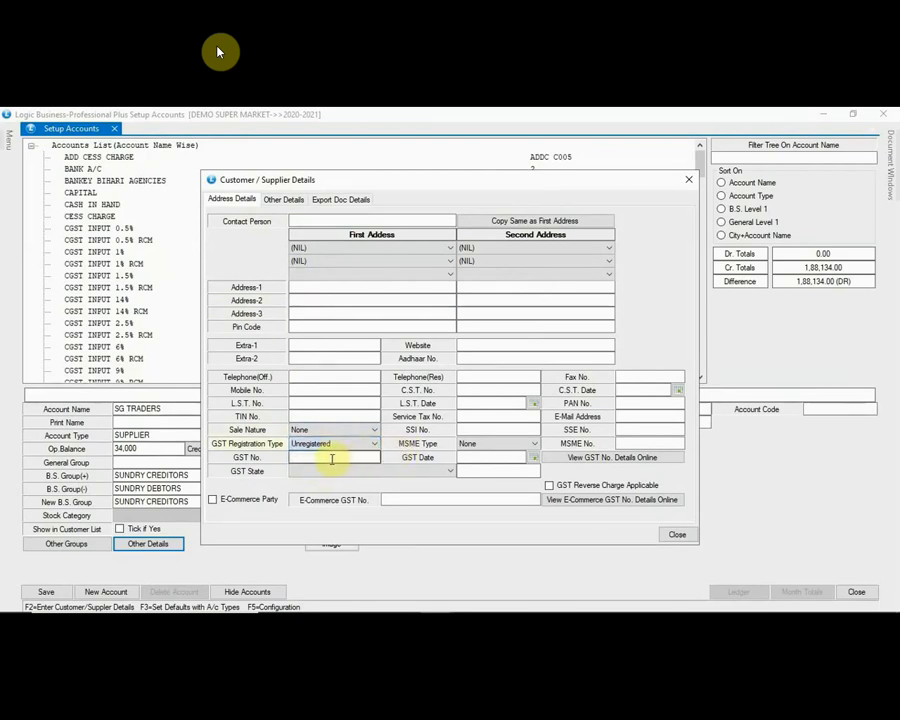
click(330, 457)
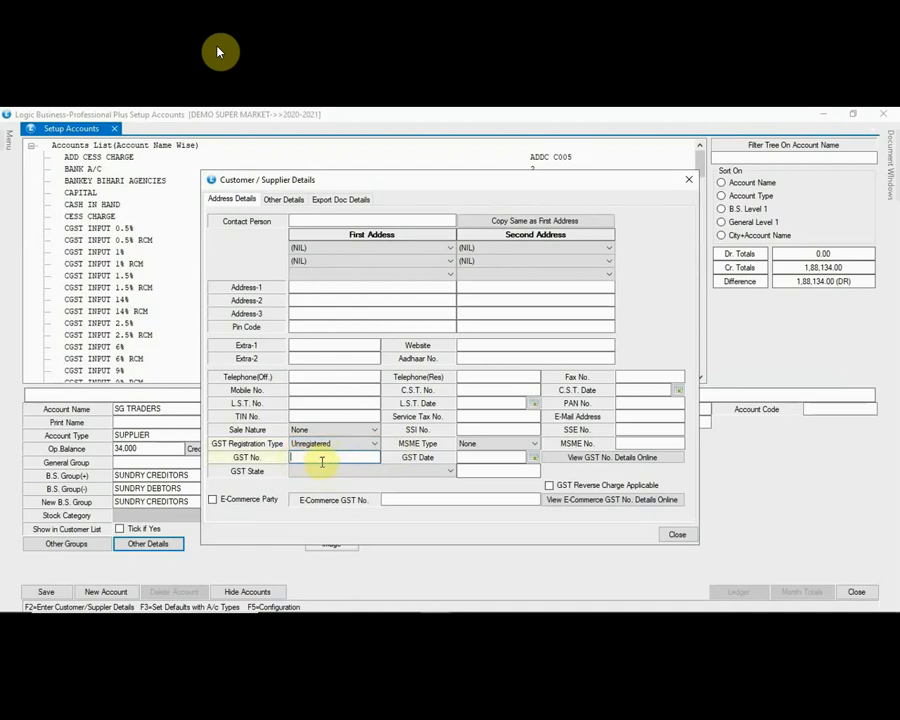
click(340, 472)
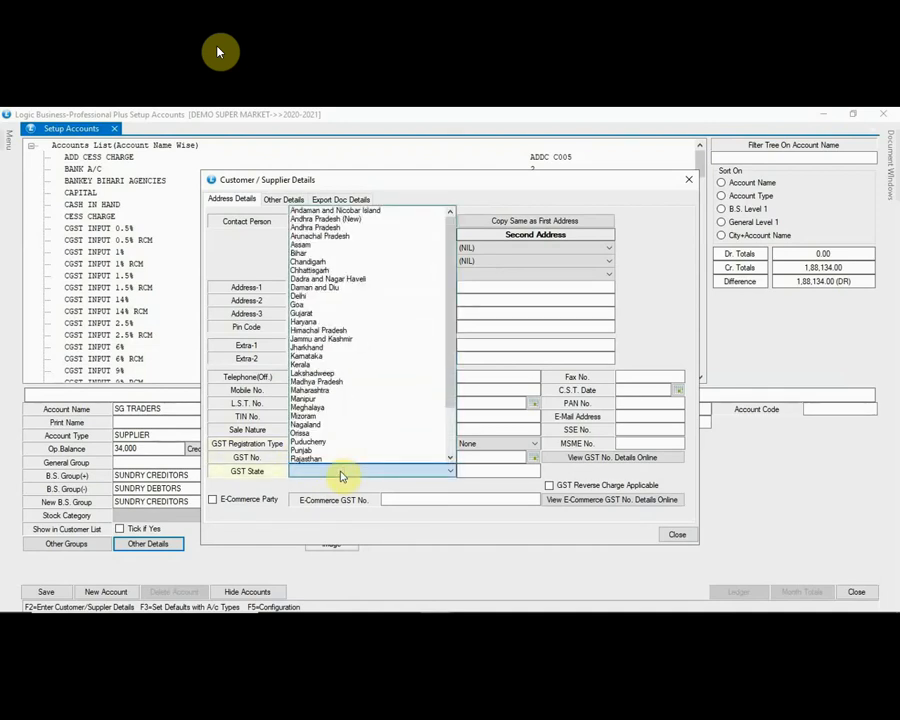
click(340, 472)
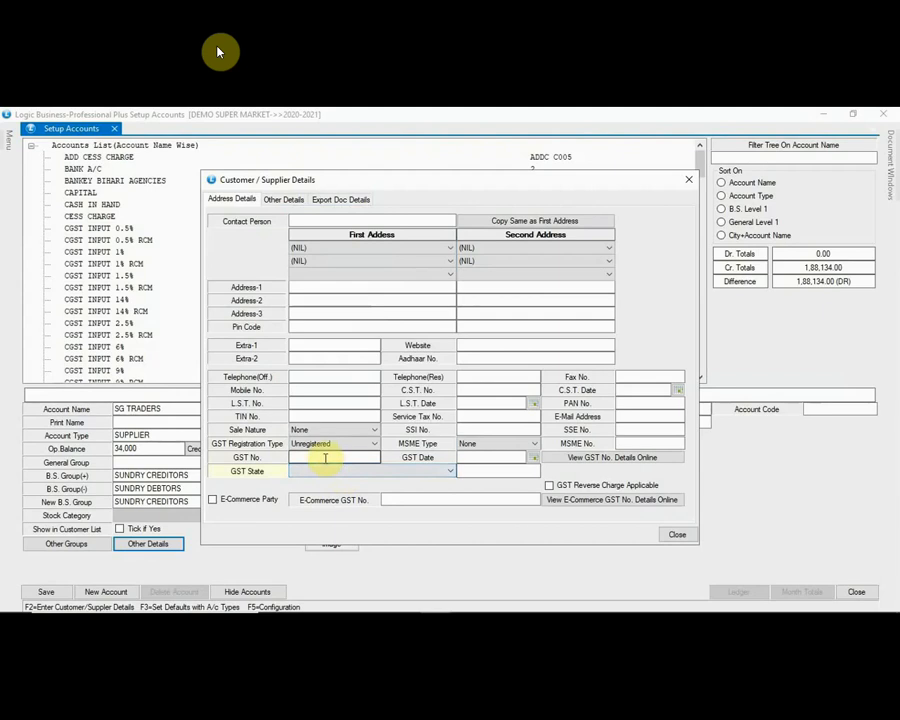
click(305, 430)
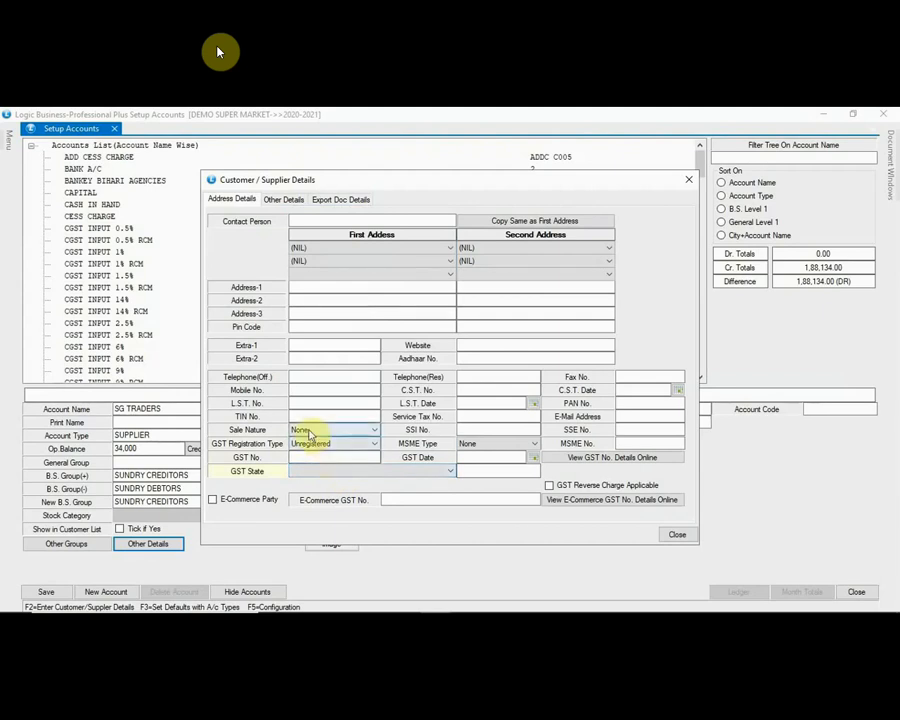
click(308, 432)
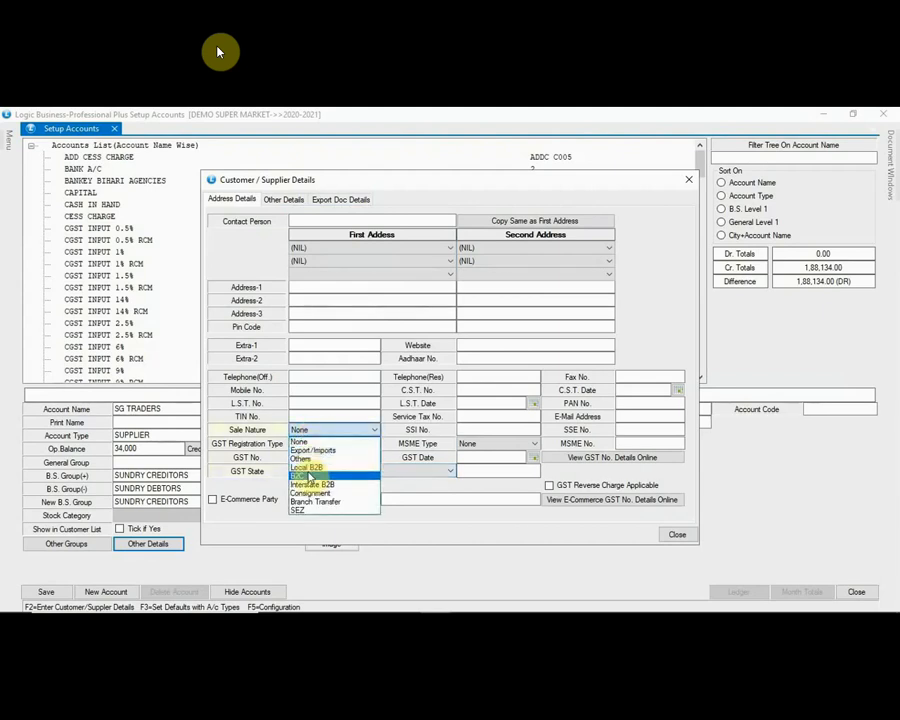
click(308, 438)
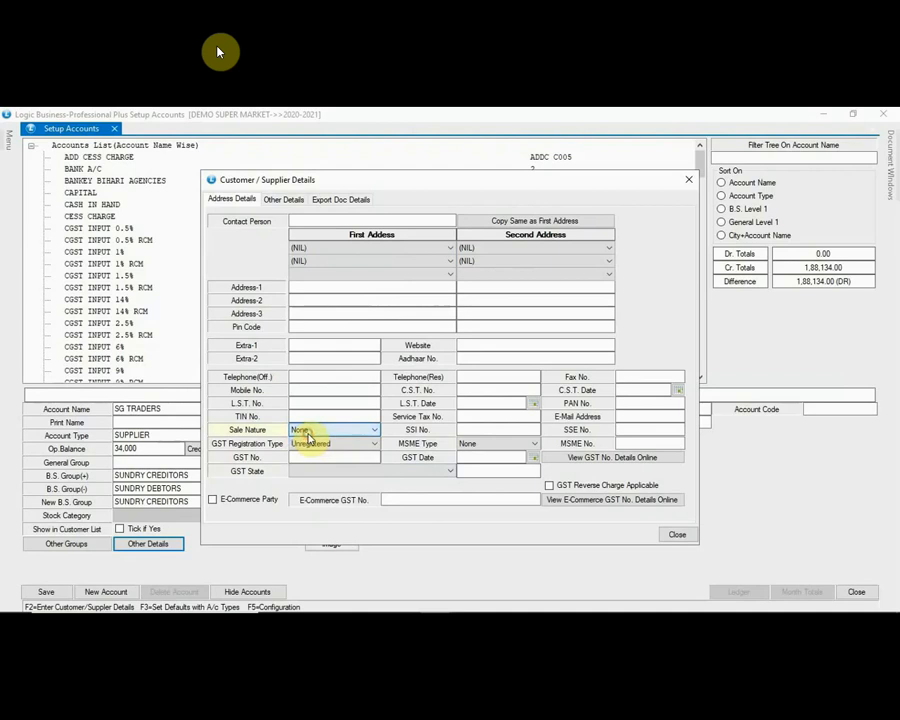
click(677, 536)
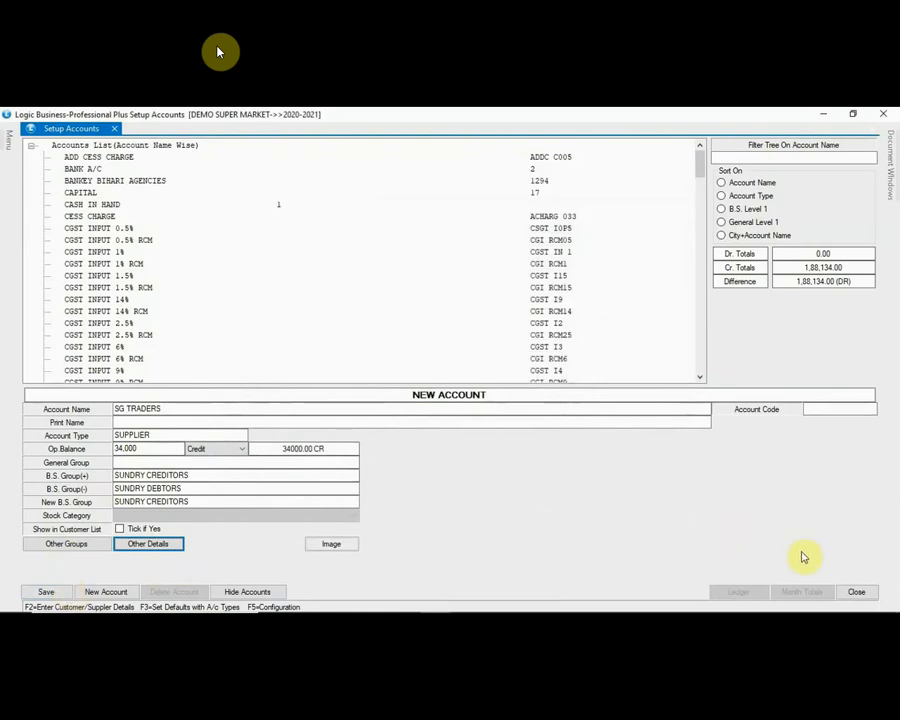
Step: Close the Setup Accounts window
click(864, 594)
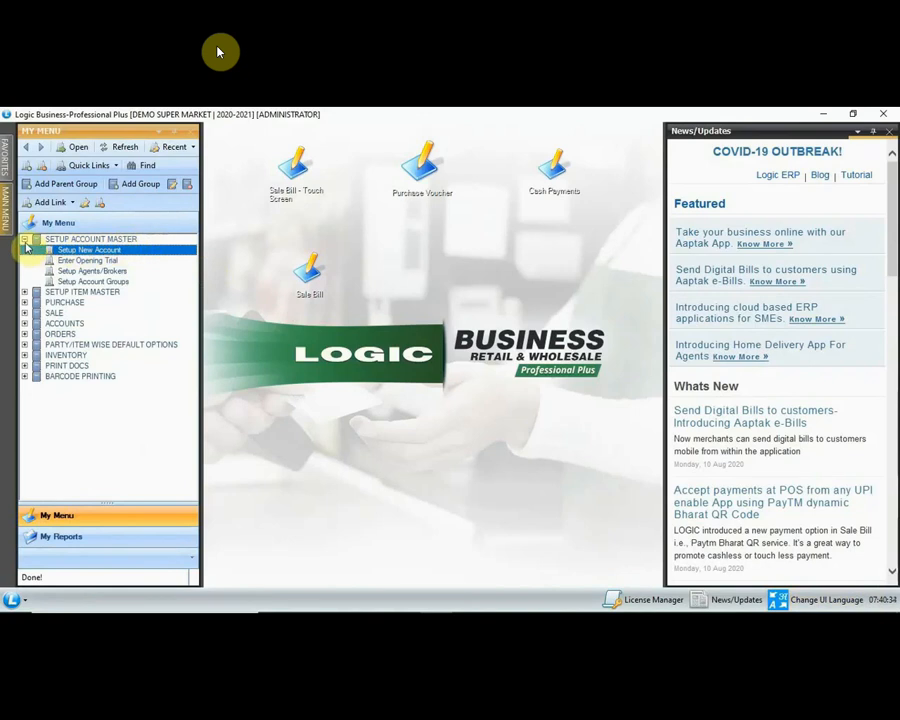
Step: Collapse the account master section and launch Setup Item Groups from the item master section
click(25, 241)
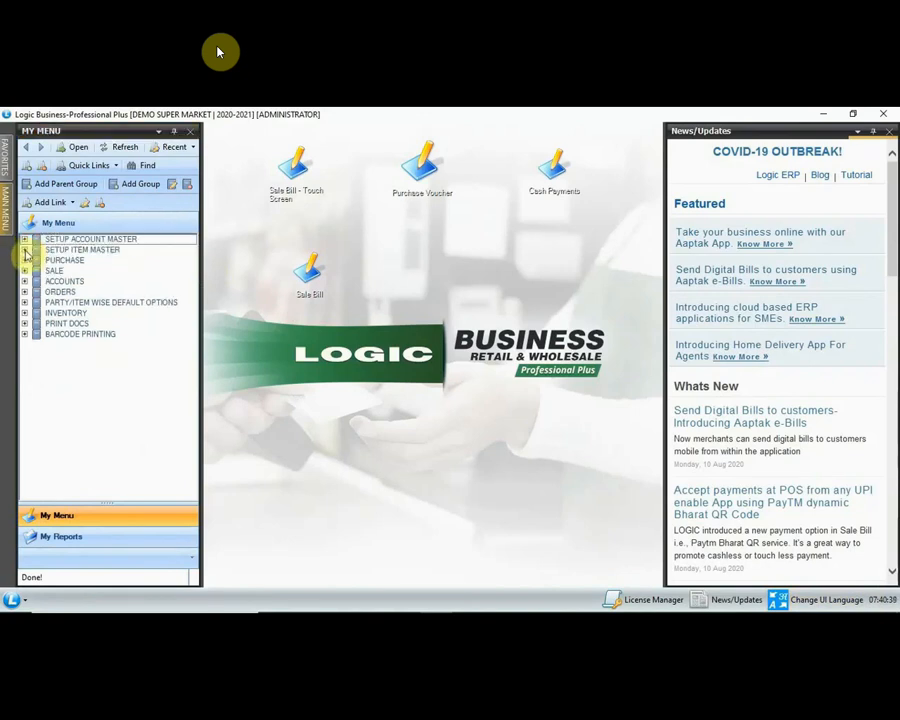
click(25, 250)
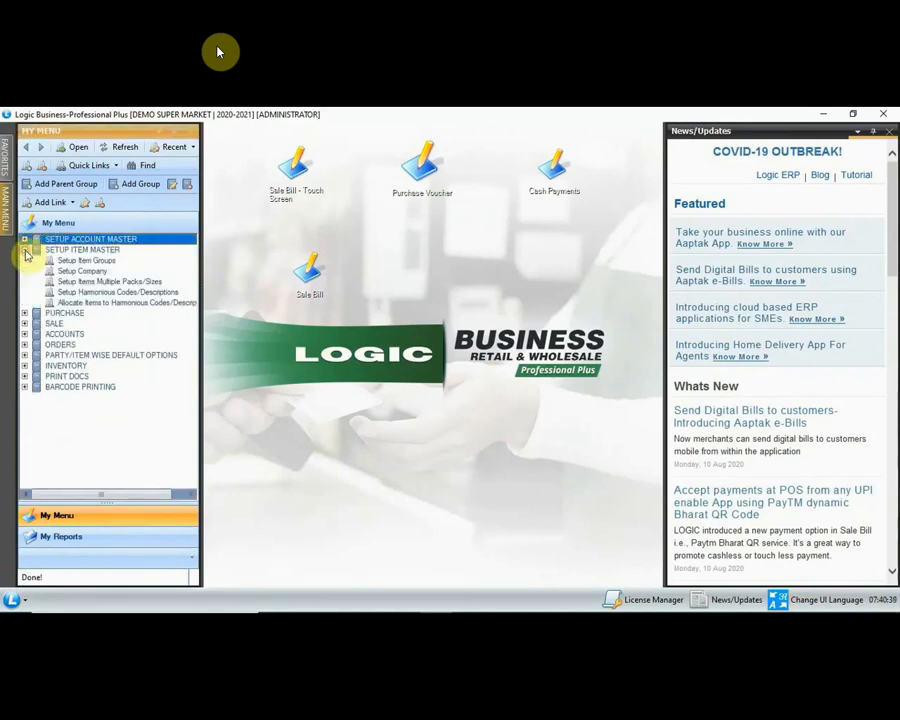
click(84, 262)
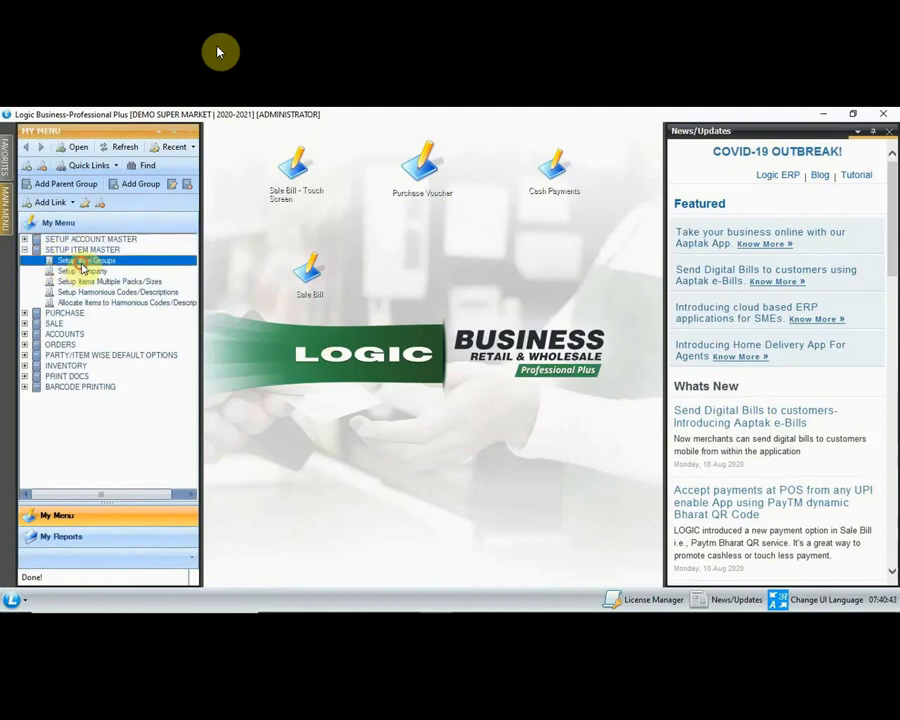
double_click(83, 263)
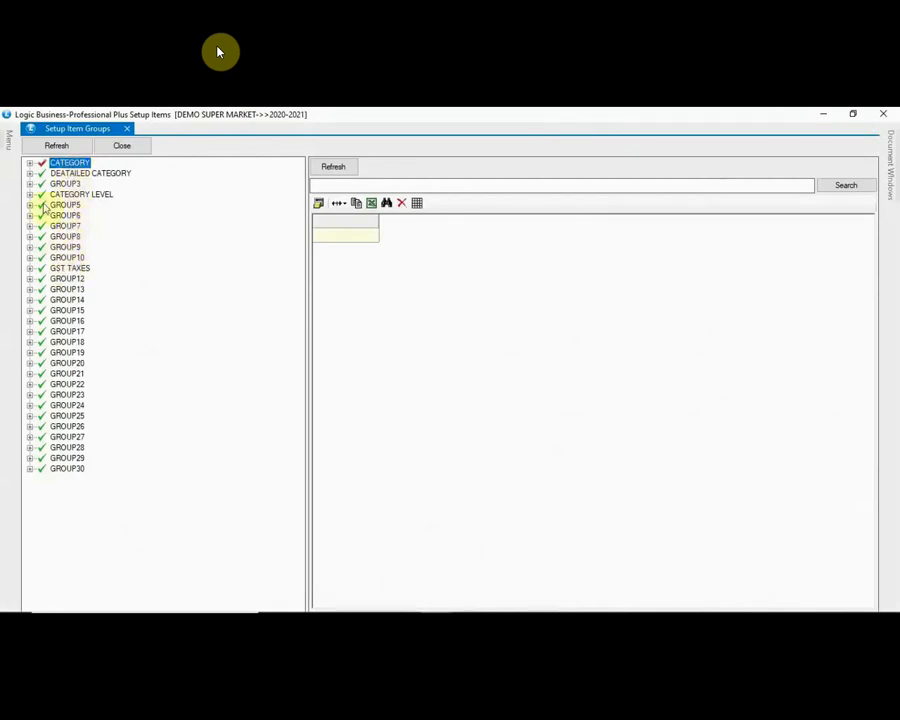
Step: Expand GST TAXES to view its rate subgroups, then fold it back up
click(30, 270)
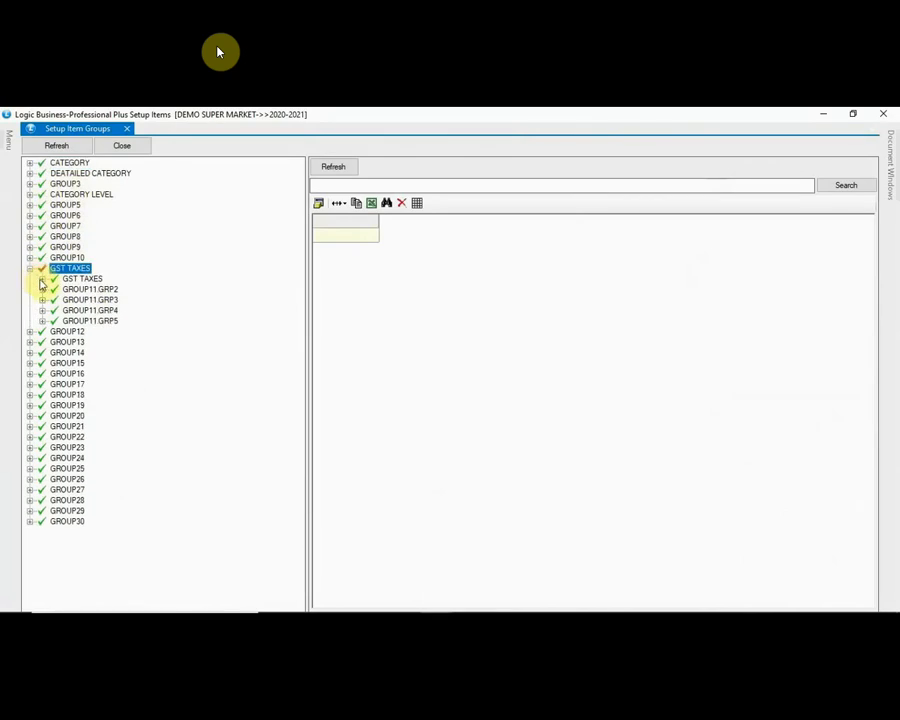
click(41, 280)
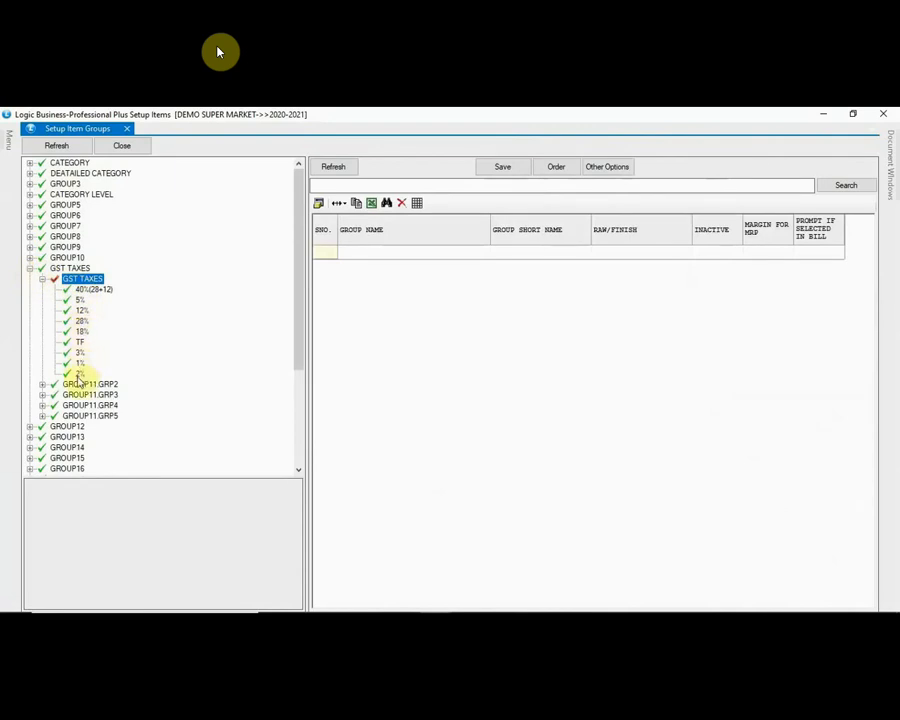
click(42, 279)
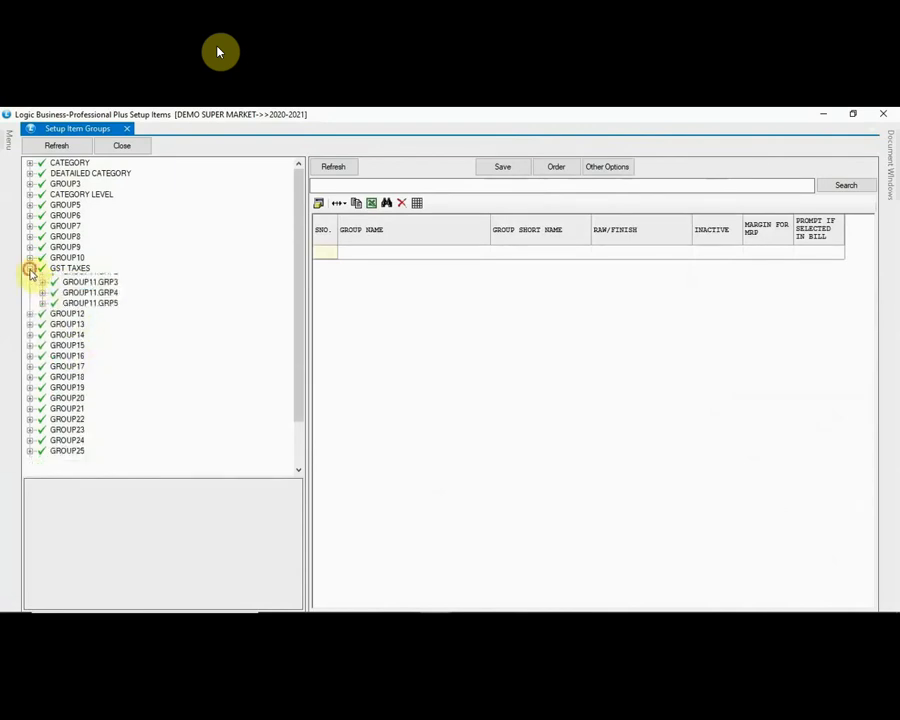
click(30, 268)
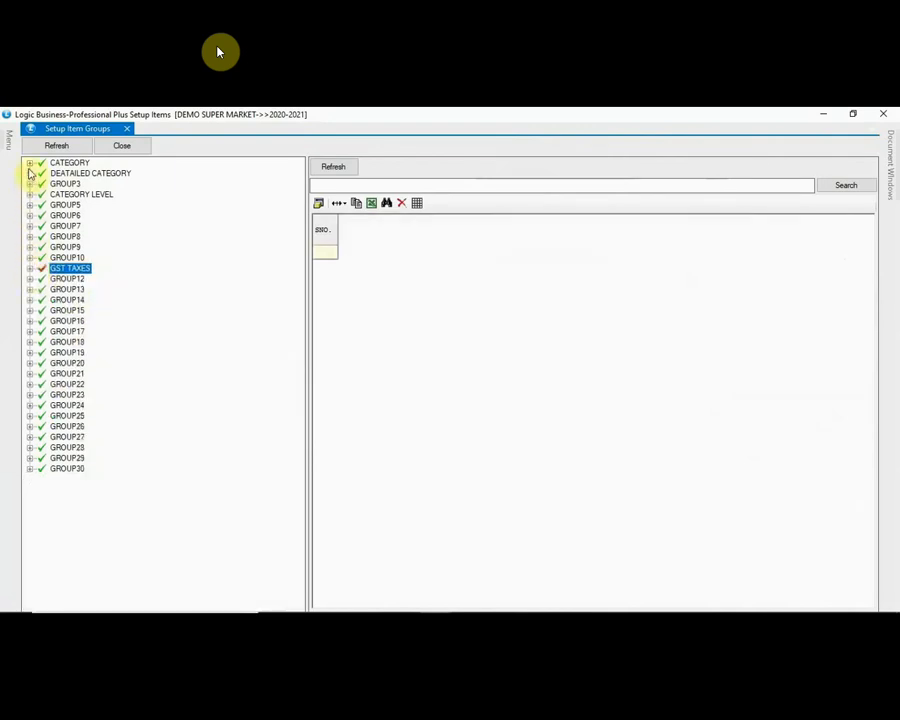
Step: Expand CATEGORY LEVEL and its LEVEL3, LEVEL2 and LEVEL1 nodes
click(30, 195)
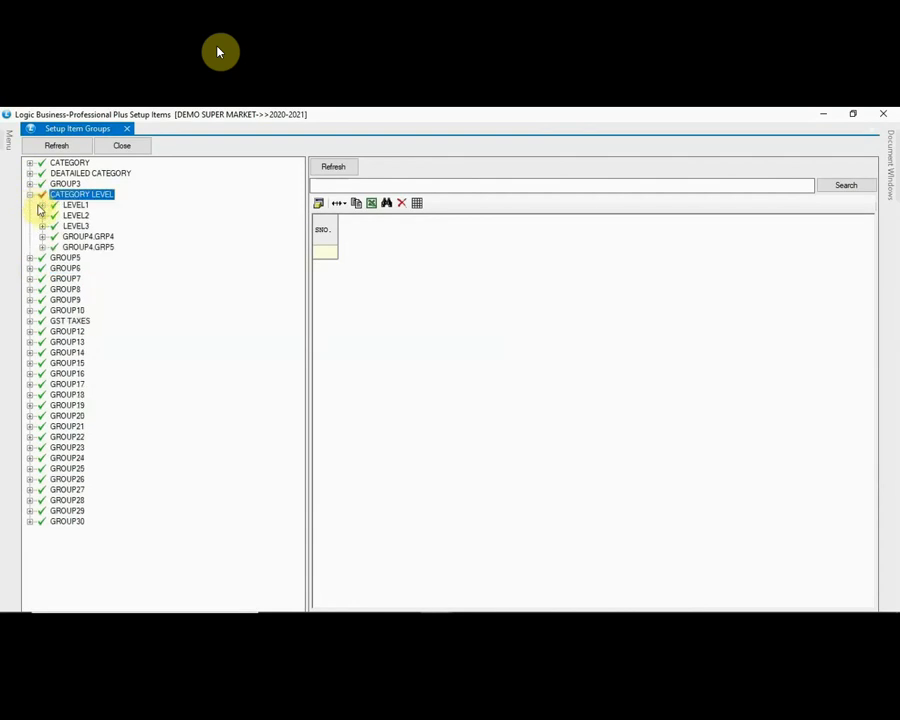
click(43, 227)
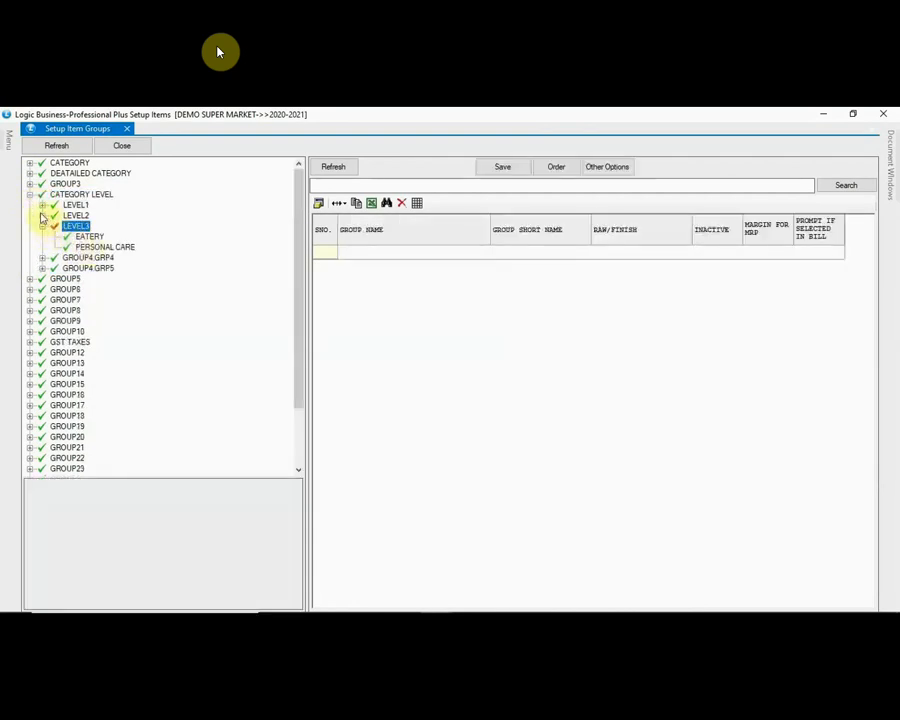
click(42, 216)
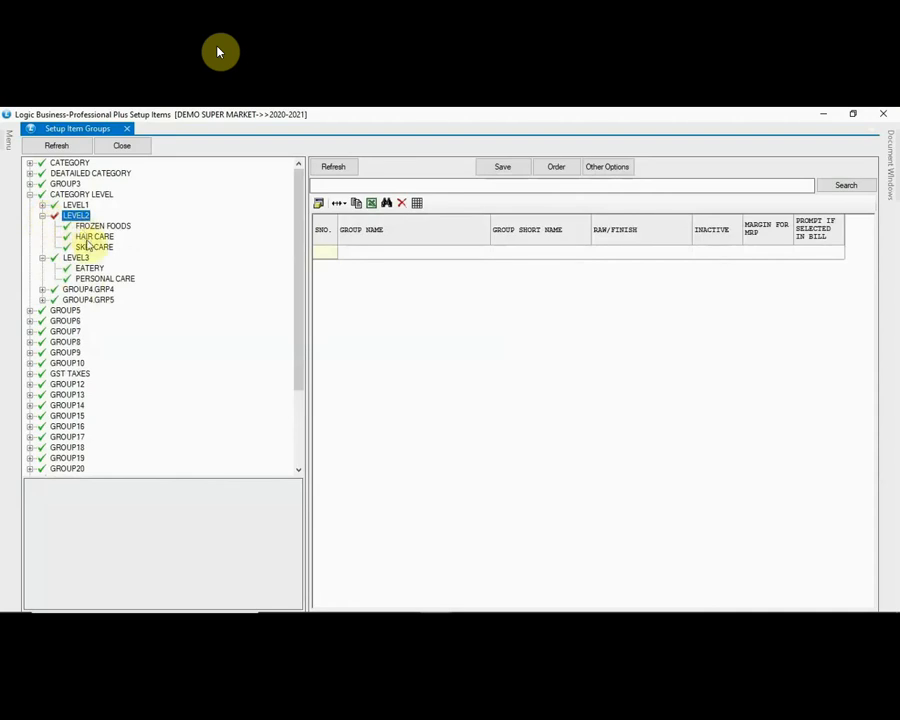
click(42, 204)
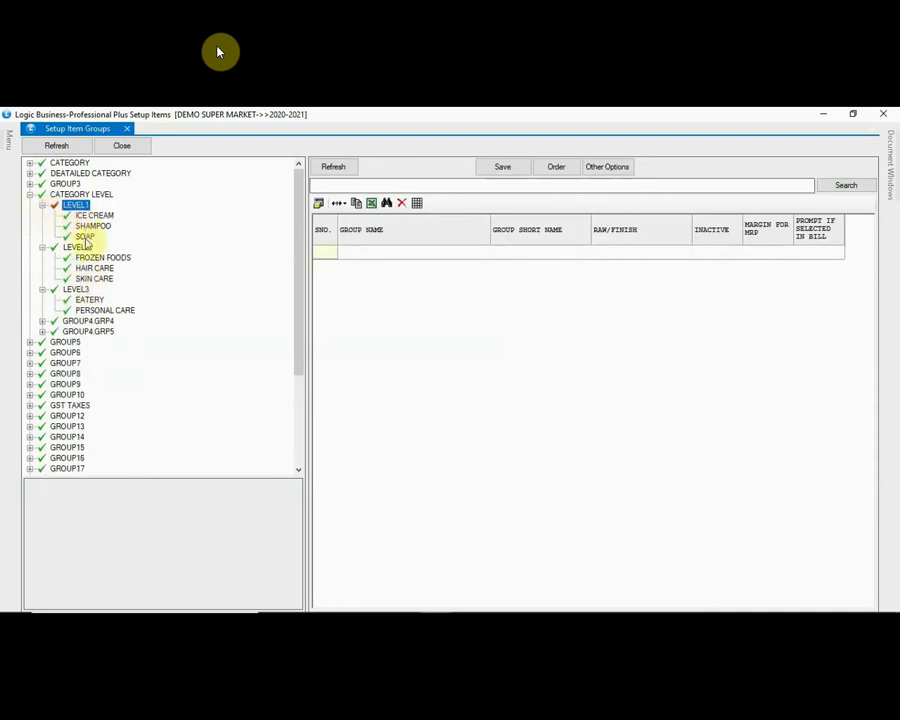
Step: Expand the EATERY and PERSONAL CARE groups under LEVEL3
click(88, 300)
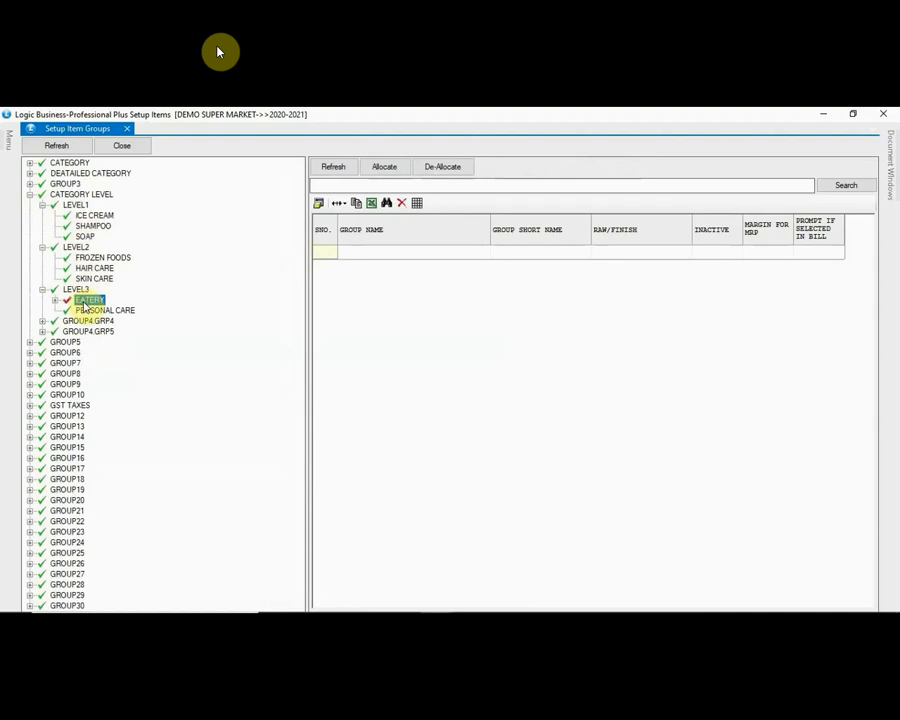
click(55, 300)
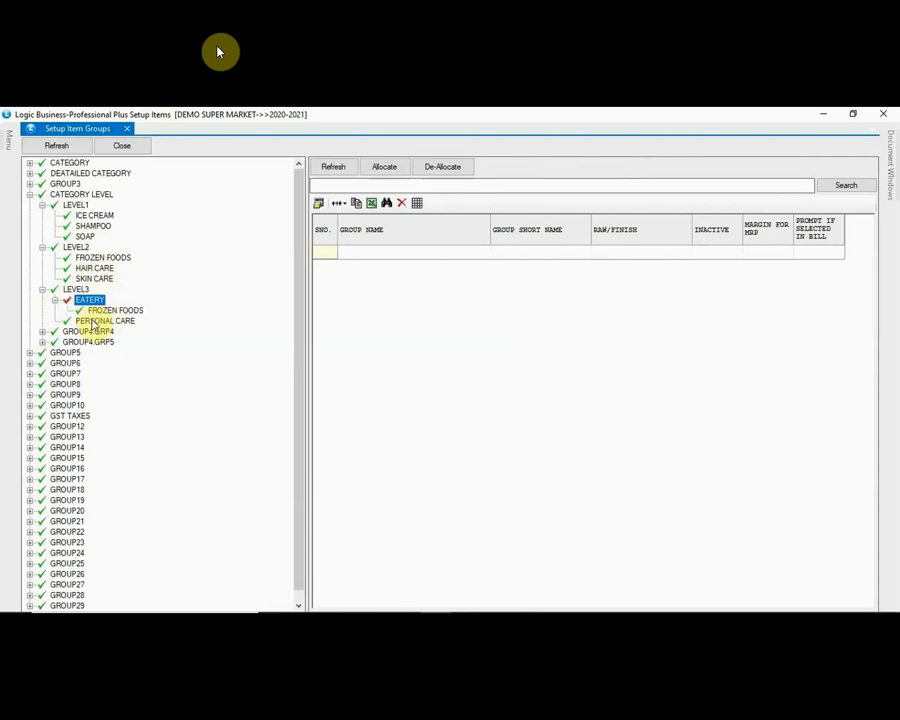
click(95, 321)
click(55, 321)
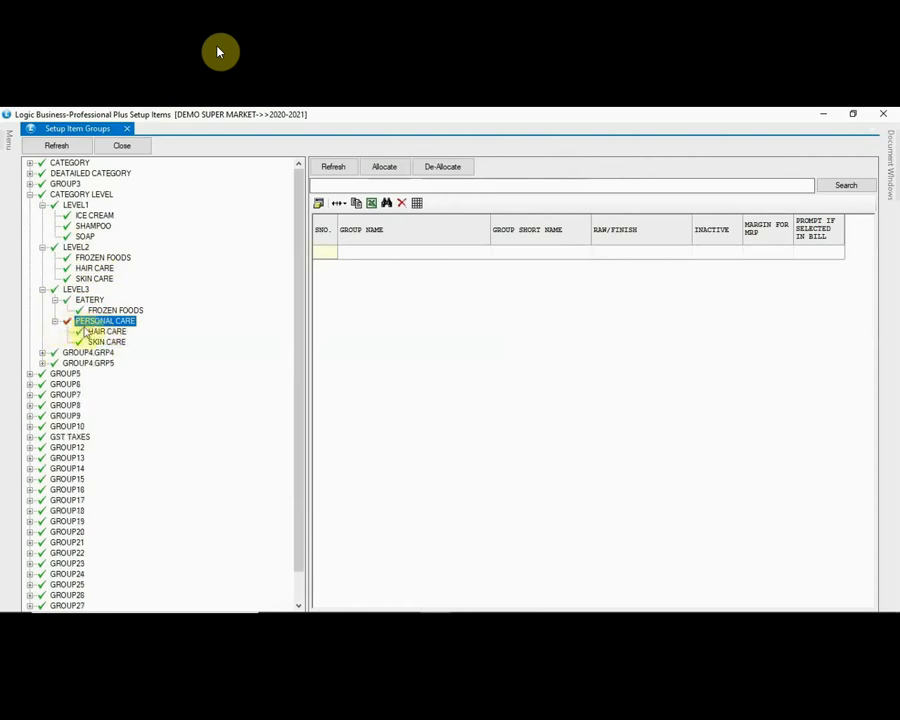
Step: Expand FROZEN FOODS, HAIR CARE and SKIN CARE to reveal ICE CREAM, SHAMPOO and SOAP, then select SOAP
click(85, 257)
click(85, 268)
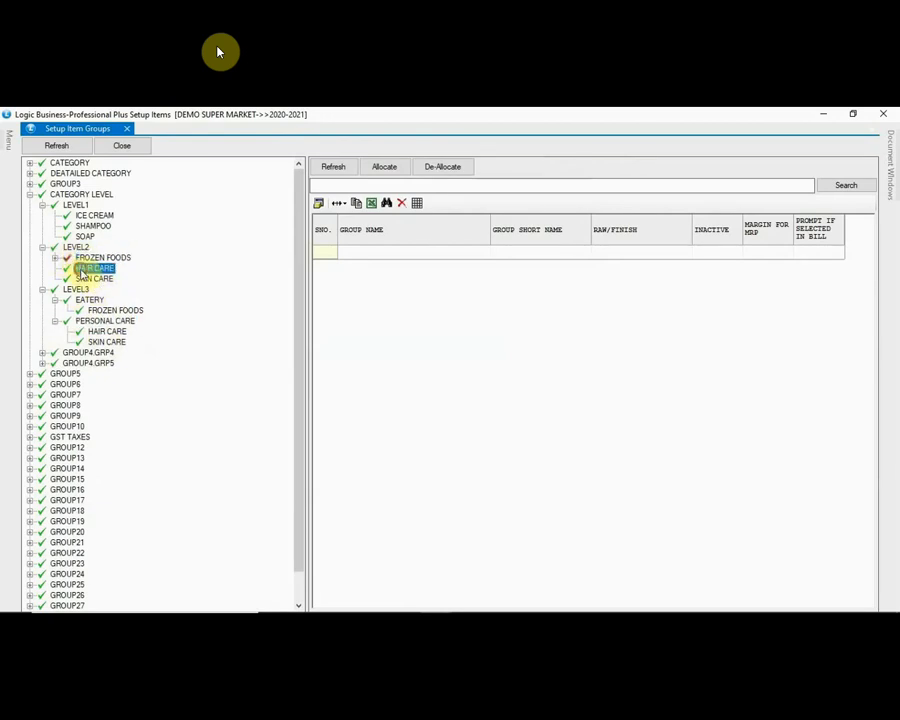
key(Down)
click(56, 258)
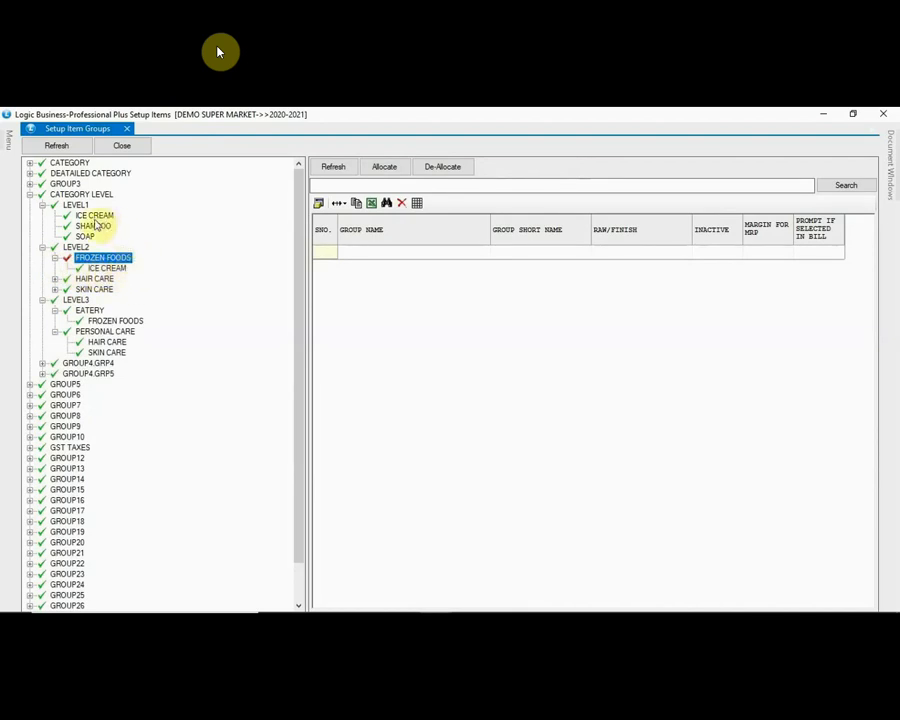
click(55, 279)
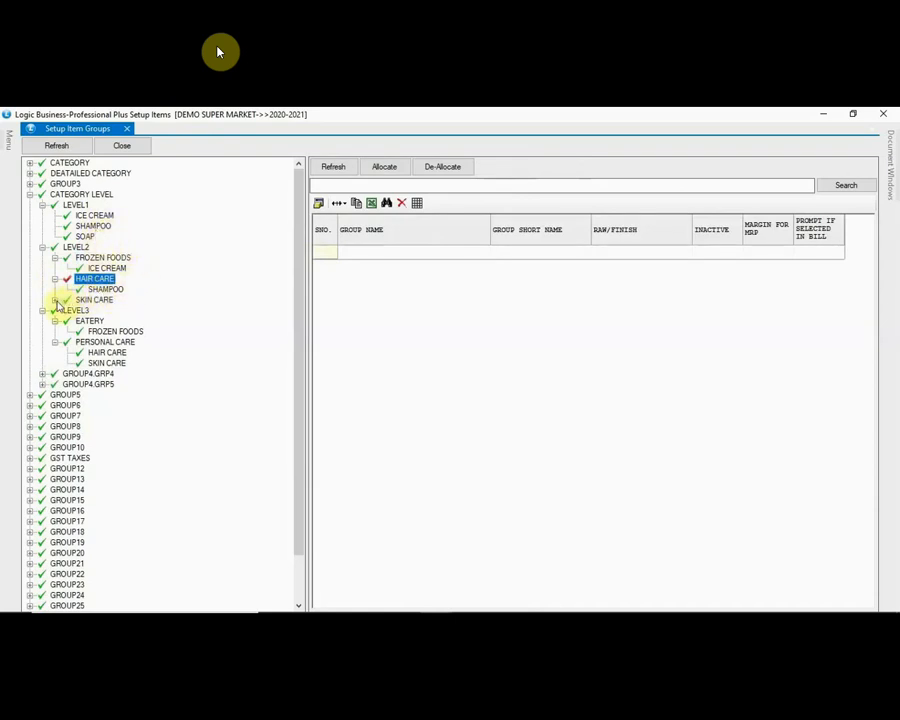
click(55, 300)
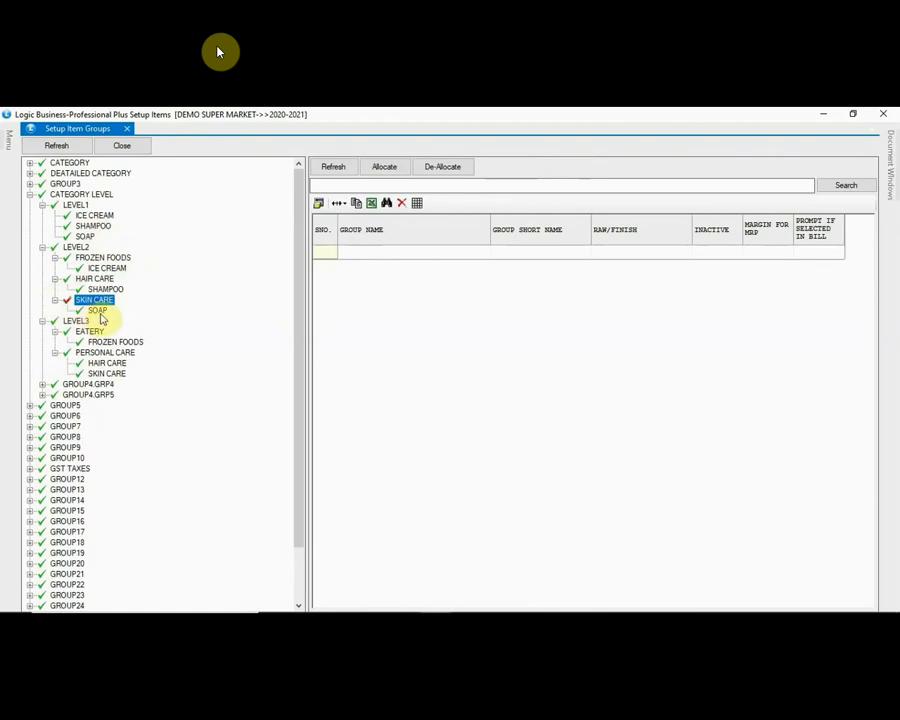
click(85, 237)
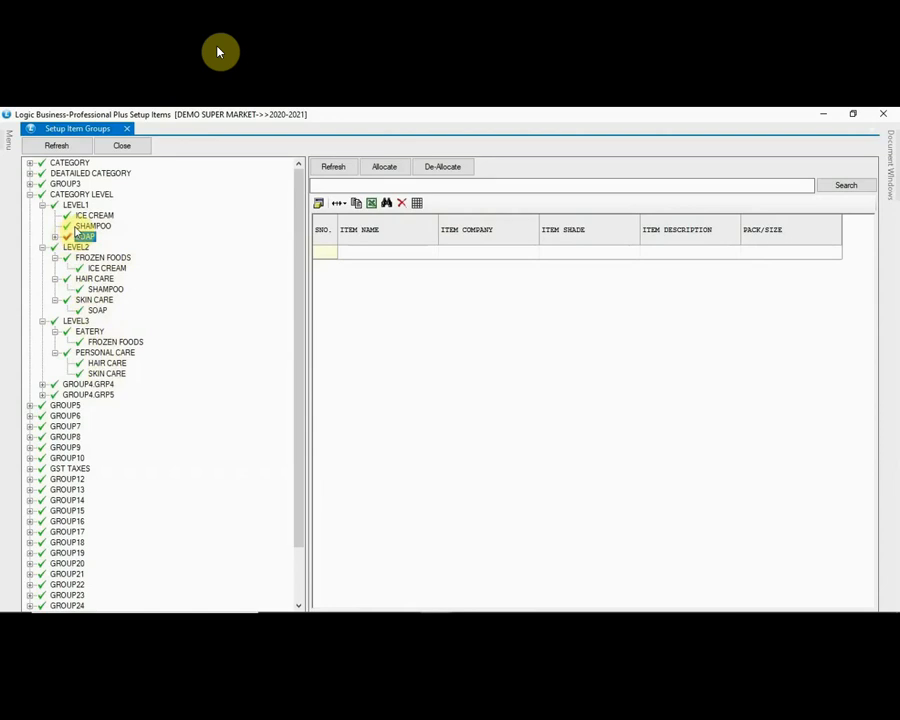
Step: Expand the ICE CREAM and SHAMPOO groups in turn to view their items, folding each back
key(Up)
key(Up)
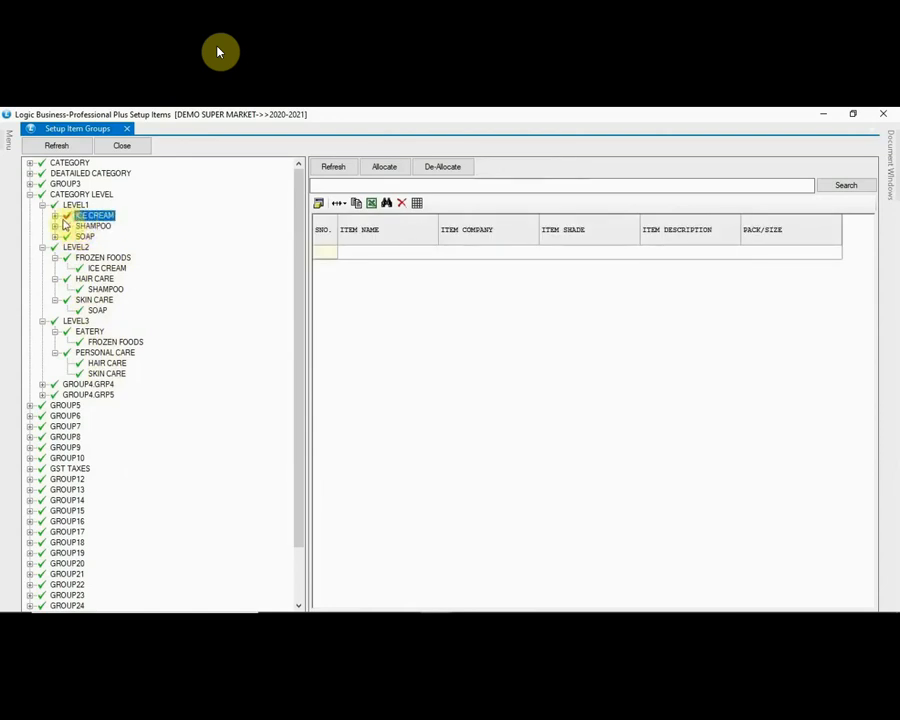
click(55, 216)
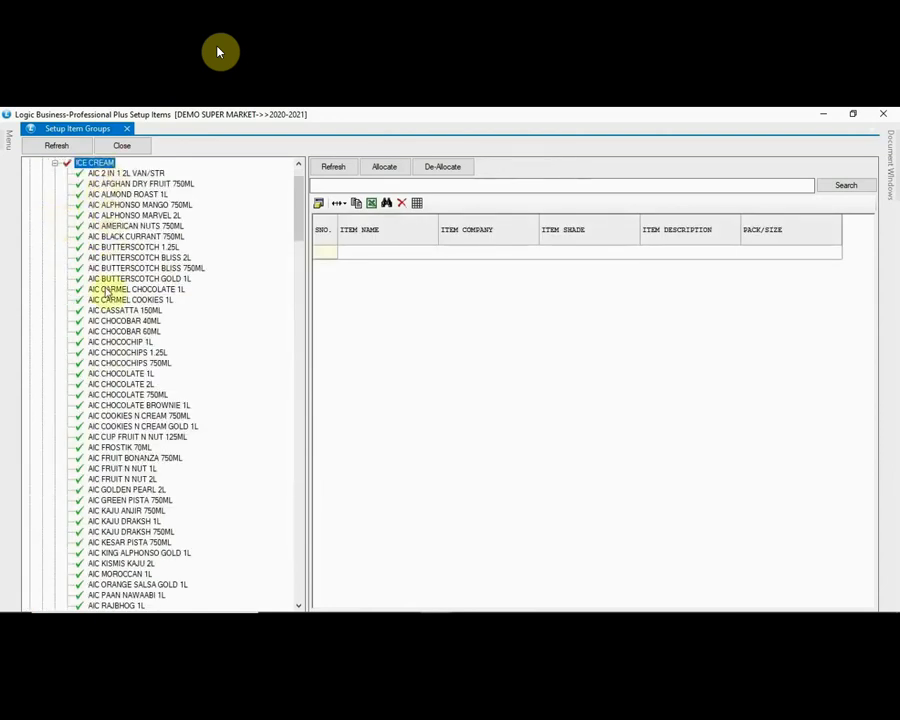
click(55, 164)
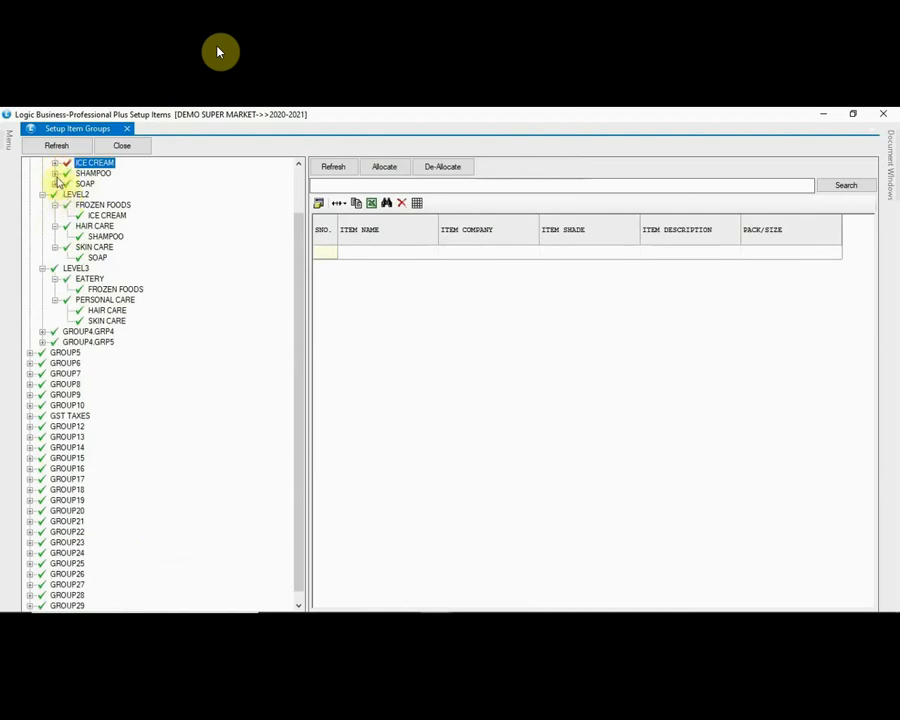
click(55, 174)
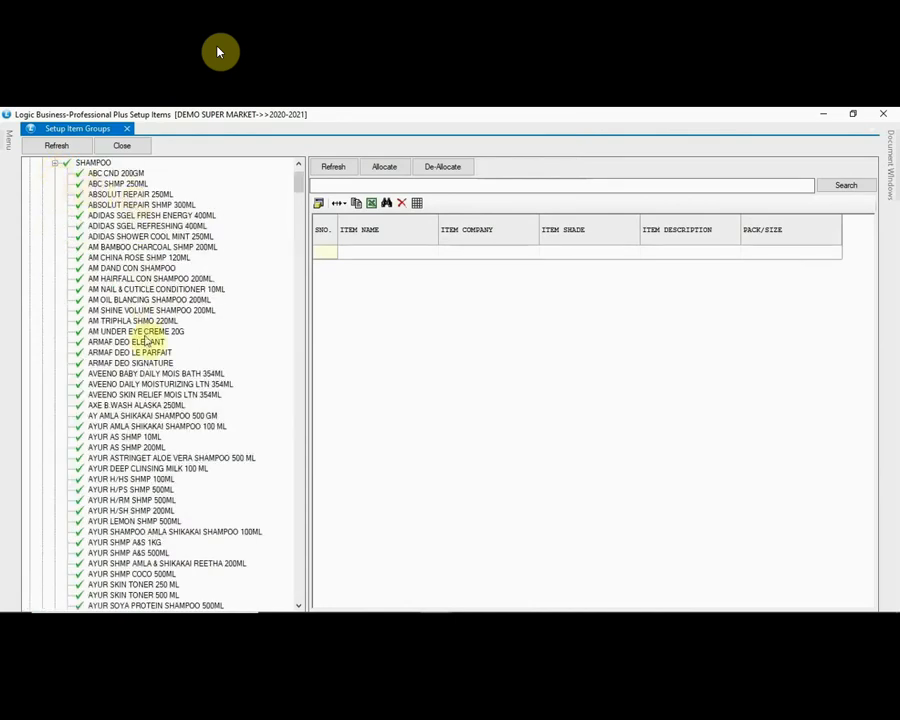
click(55, 165)
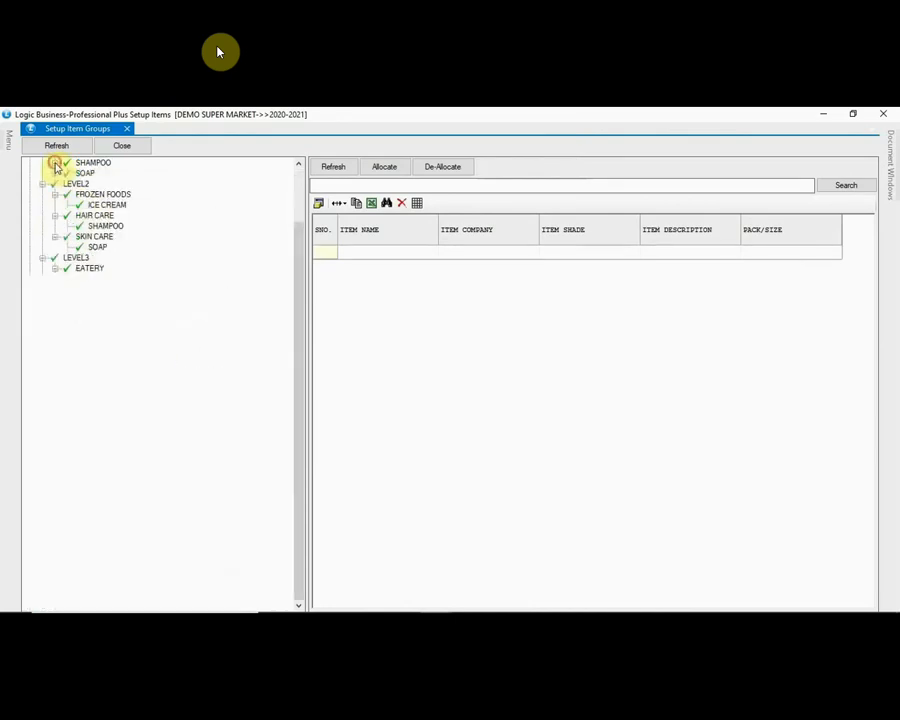
Step: Scroll through the SOAP group's items, then collapse SOAP, LEVEL1 and CATEGORY LEVEL
click(56, 174)
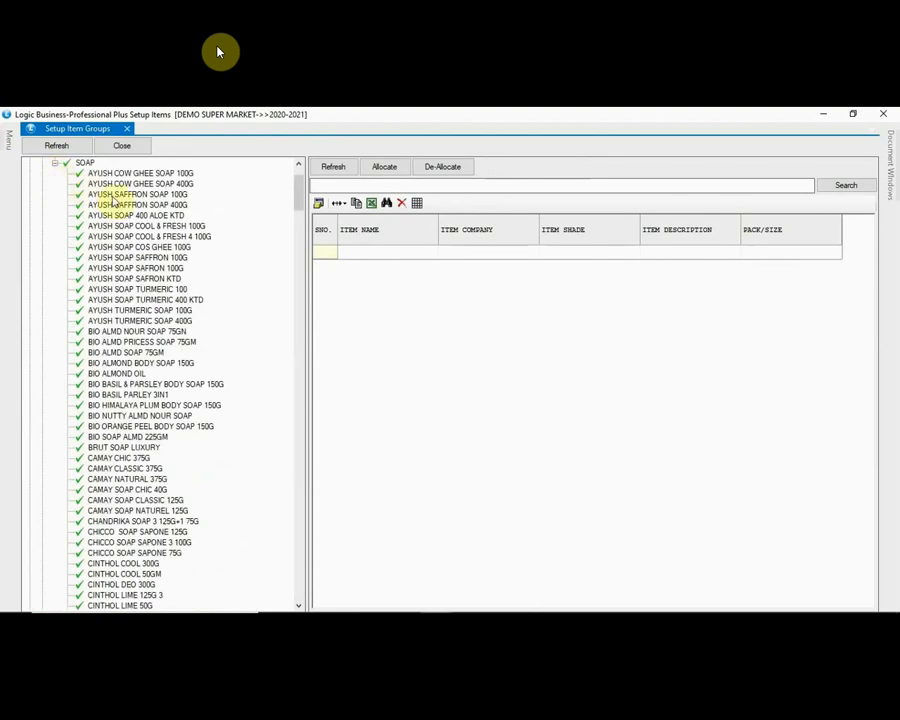
scroll(192, 393, down, 20)
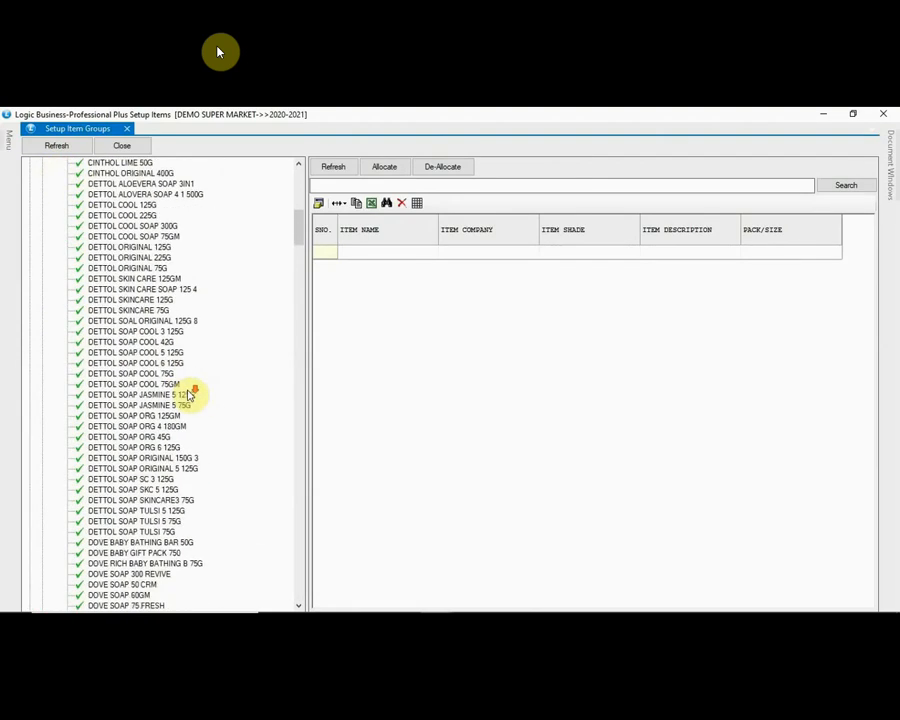
scroll(190, 396, down, 20)
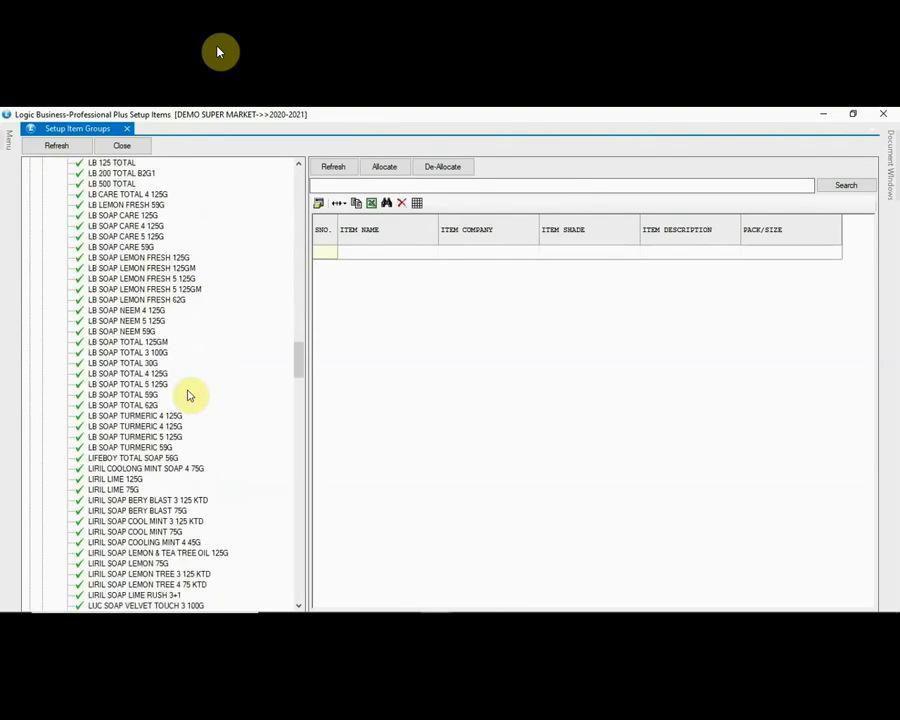
scroll(192, 395, up, 20)
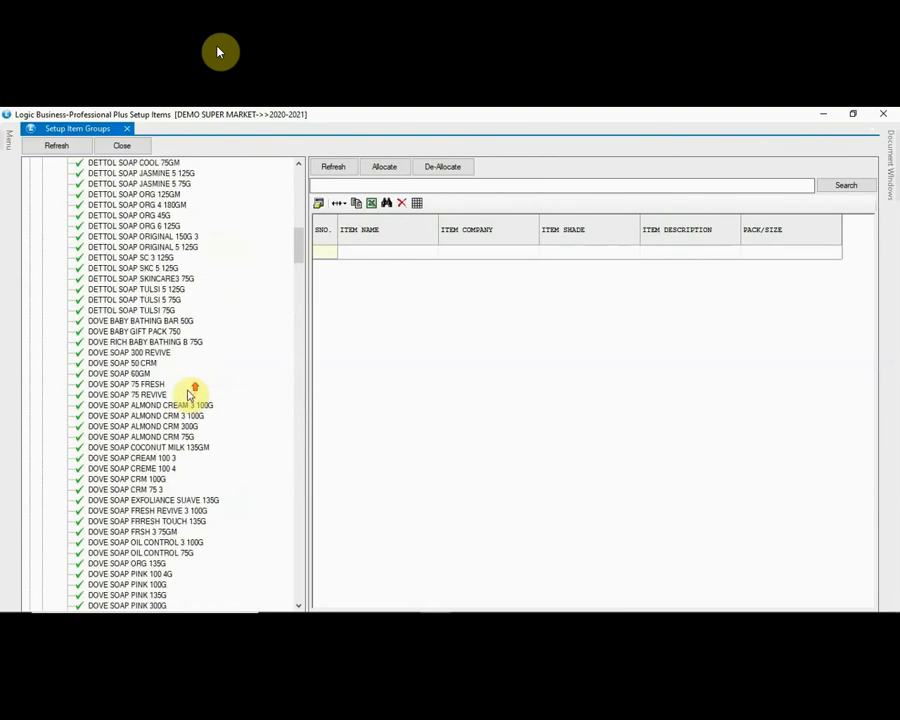
click(56, 236)
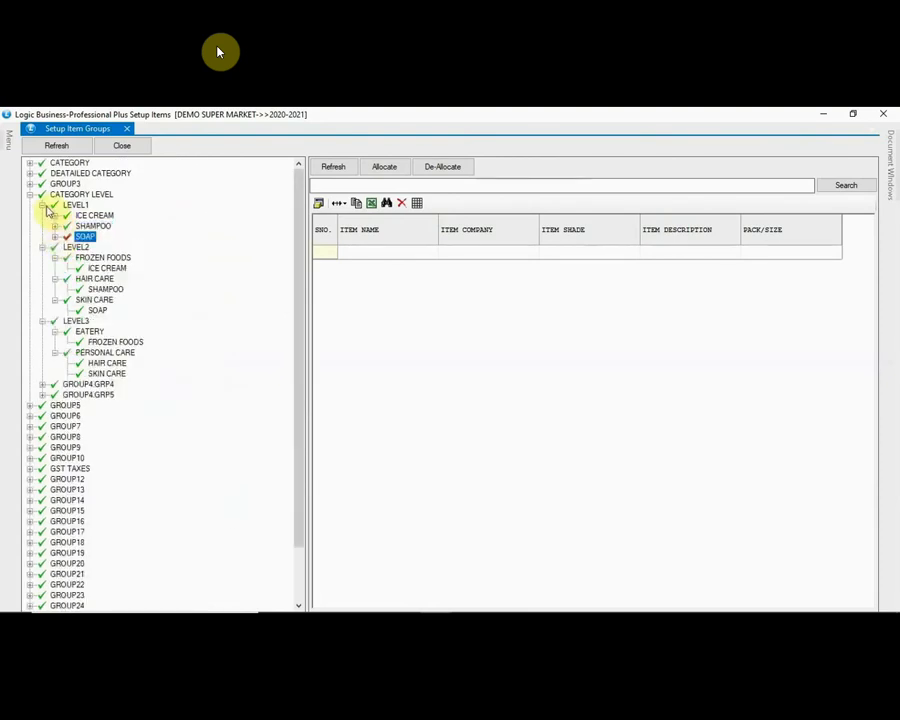
click(44, 205)
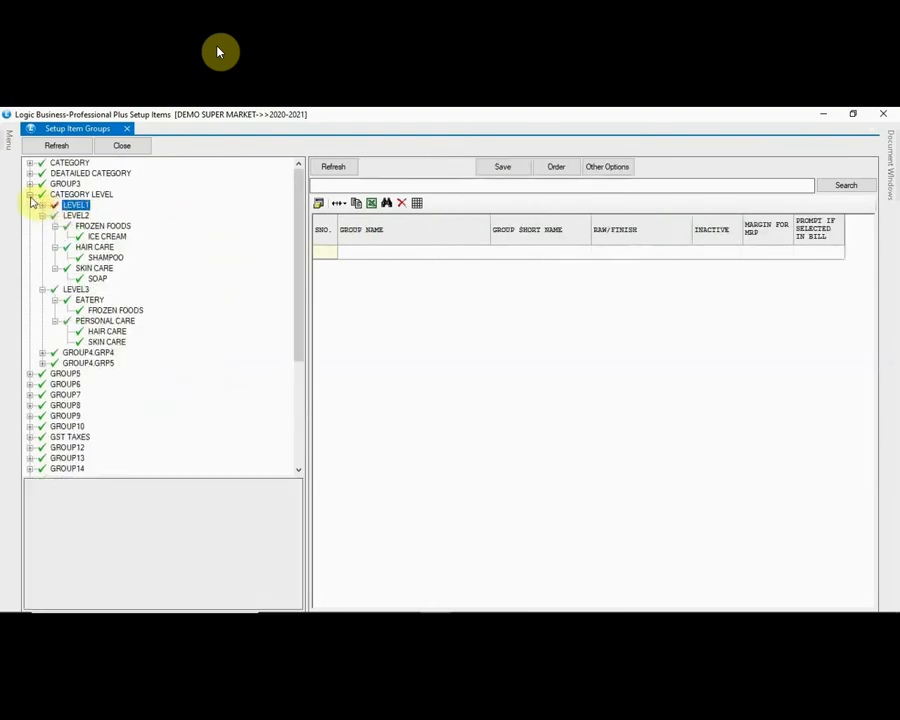
click(31, 196)
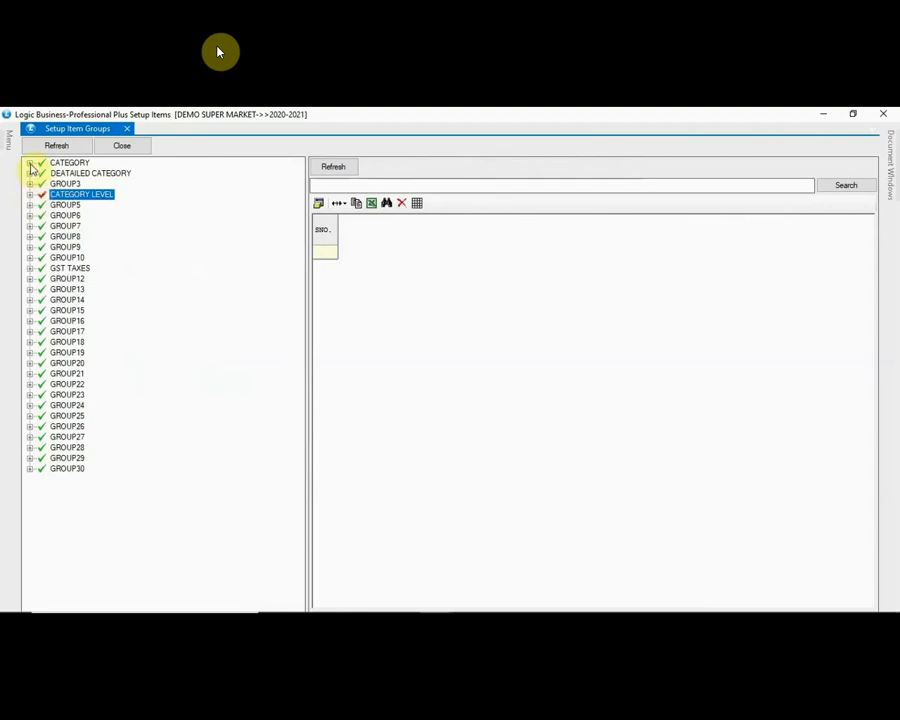
click(30, 163)
click(42, 174)
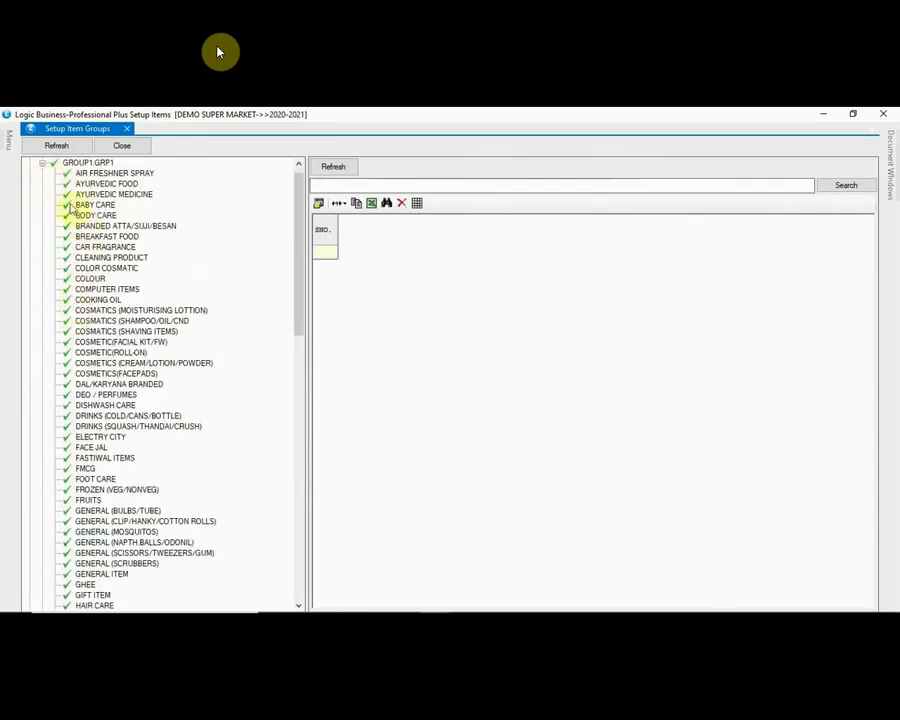
mouse_move(296, 240)
mouse_down()
mouse_move(297, 434)
mouse_move(300, 218)
mouse_up()
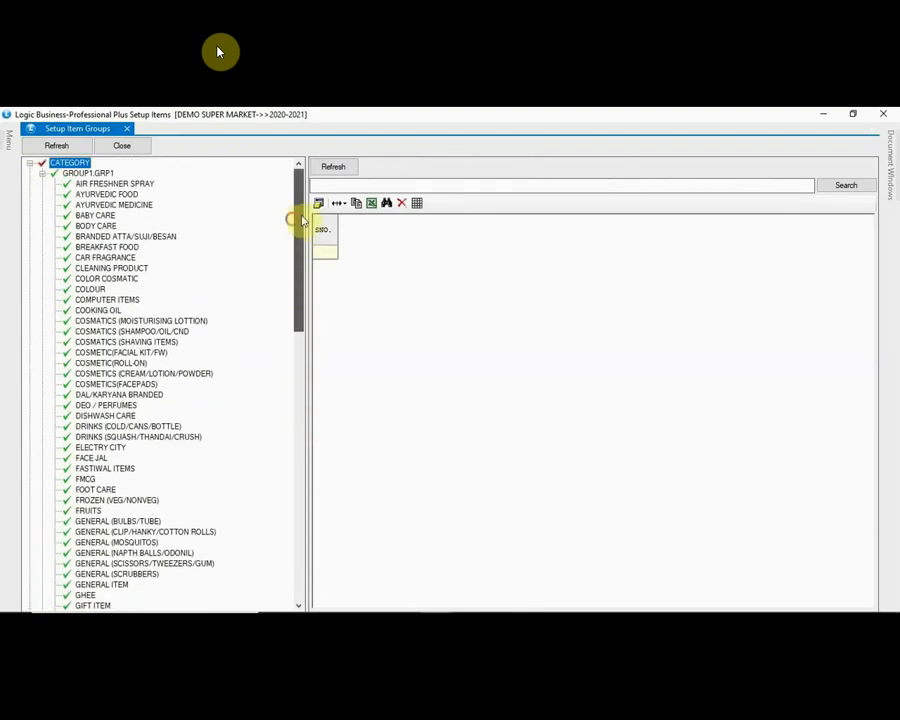
click(42, 173)
click(30, 163)
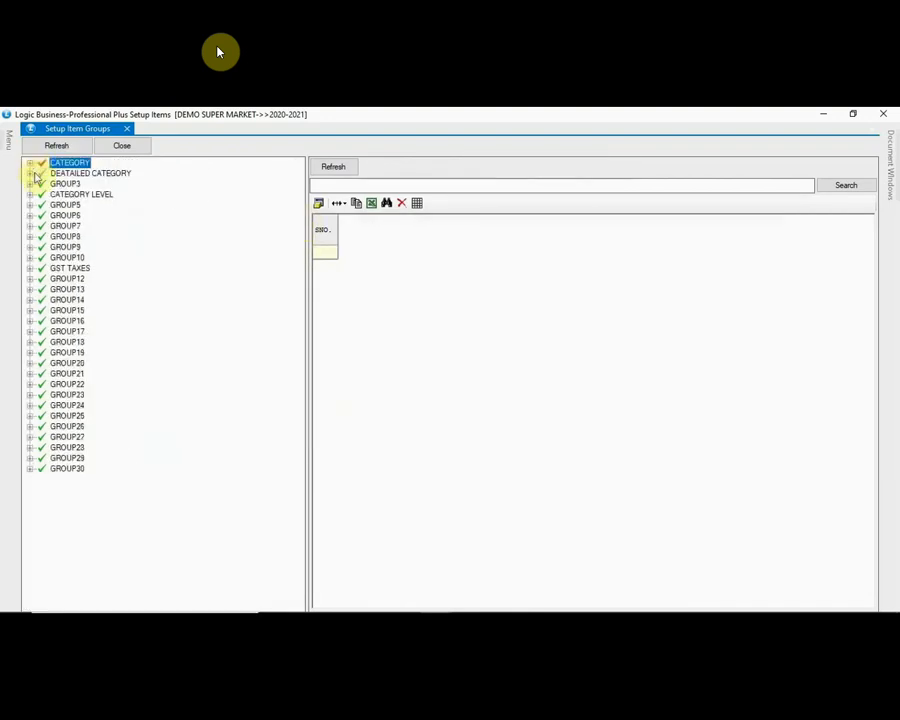
Step: Expand DEATAILED CATEGORY and GROUP2.GRP1 to view their entries, then fold both back up
click(30, 173)
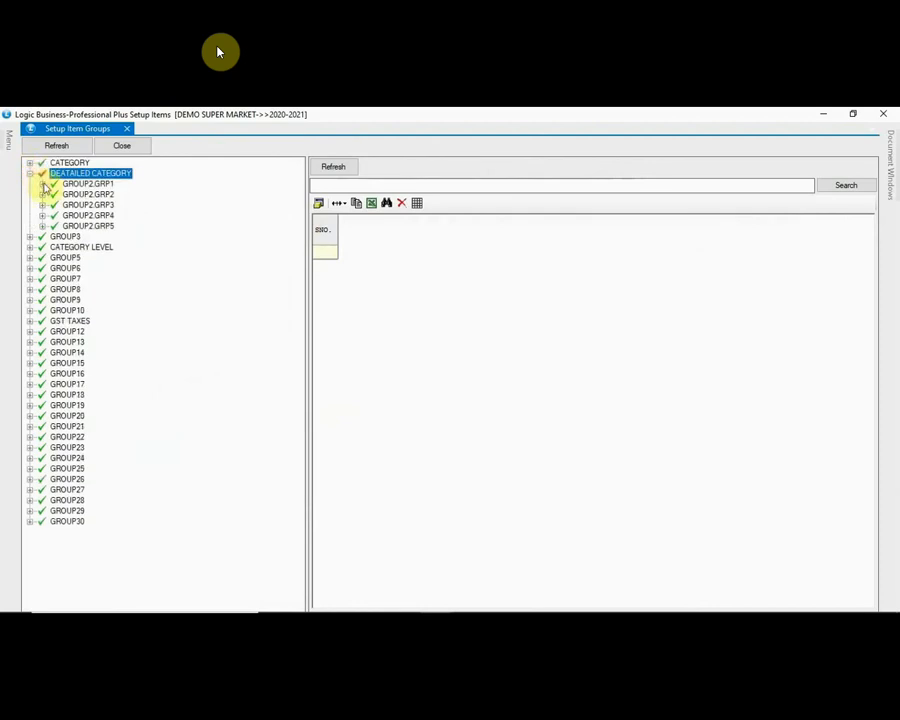
click(42, 184)
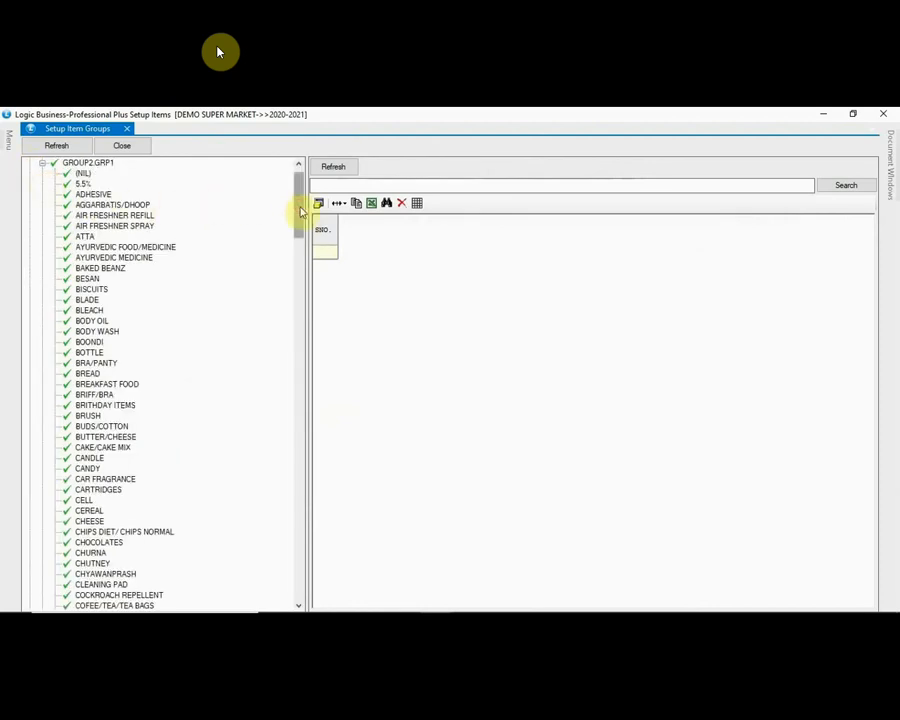
drag(300, 210, 307, 178)
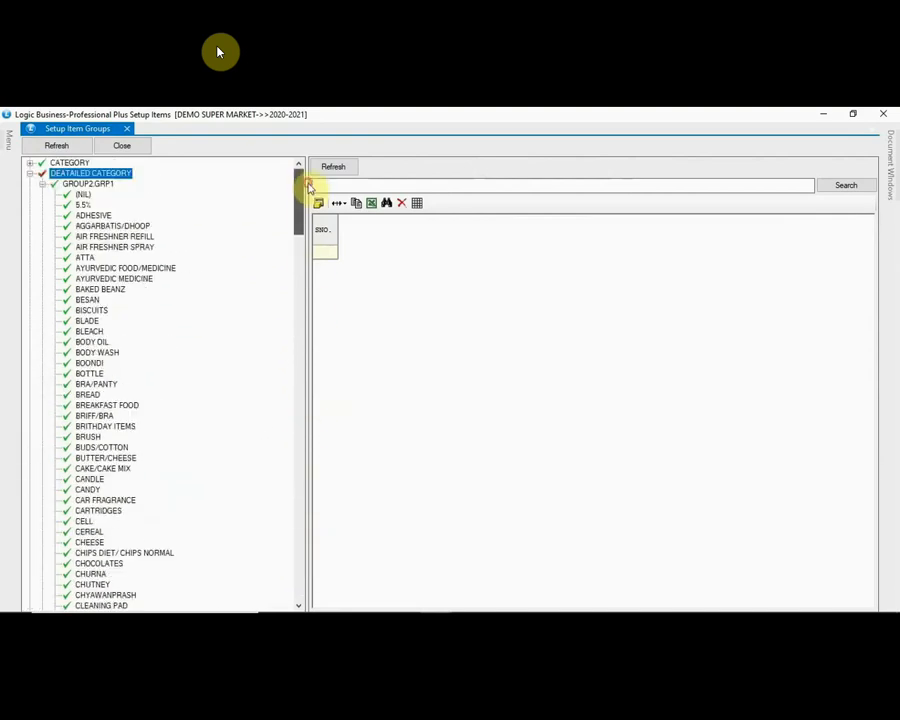
click(43, 185)
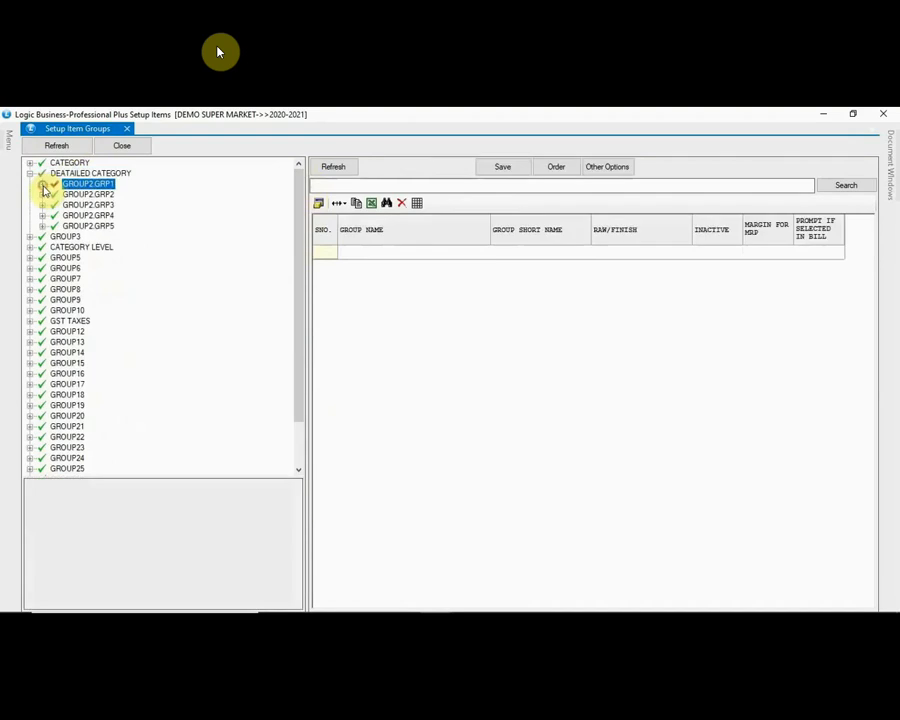
click(31, 175)
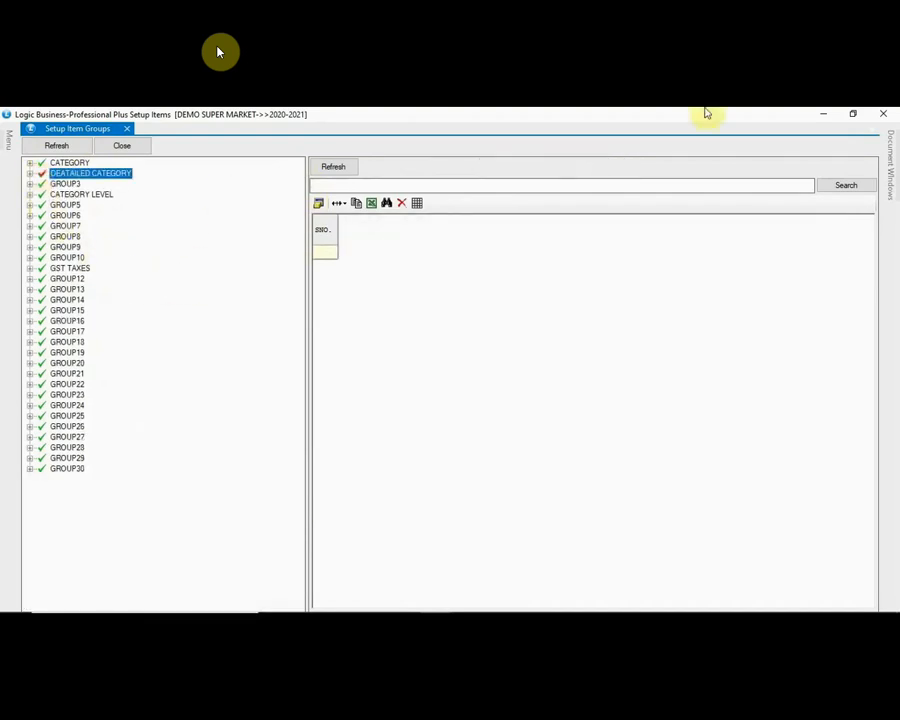
Step: Close Setup Item Groups and open Setup Company from the Setup Item Master menu
click(883, 114)
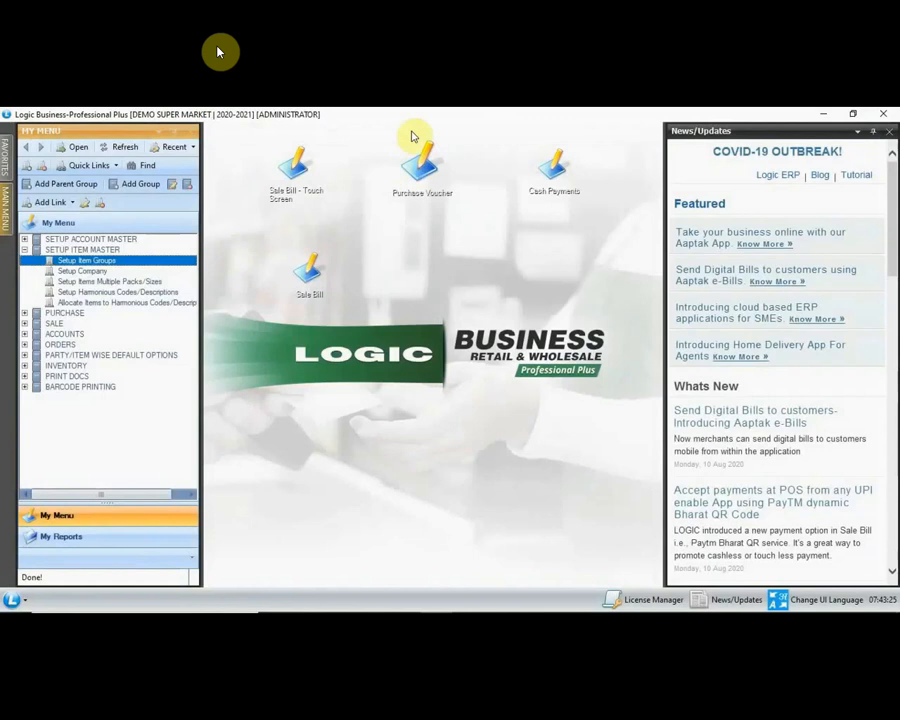
click(84, 272)
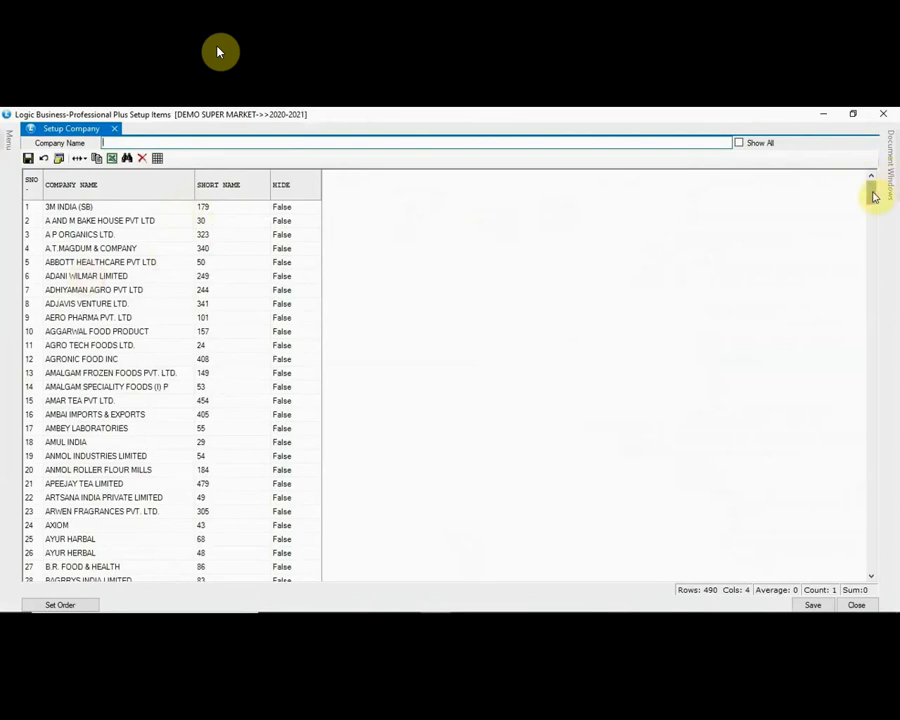
Step: Add company DUKES with short name DU in the last row of the company list
drag(873, 196, 866, 577)
click(78, 574)
text(DUKES)
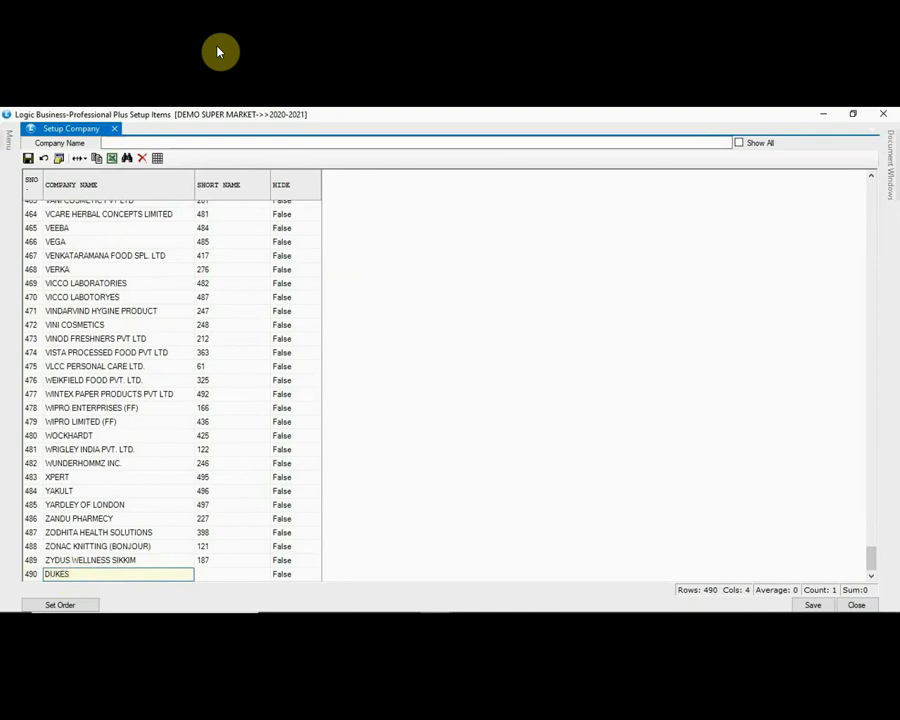
key(Tab)
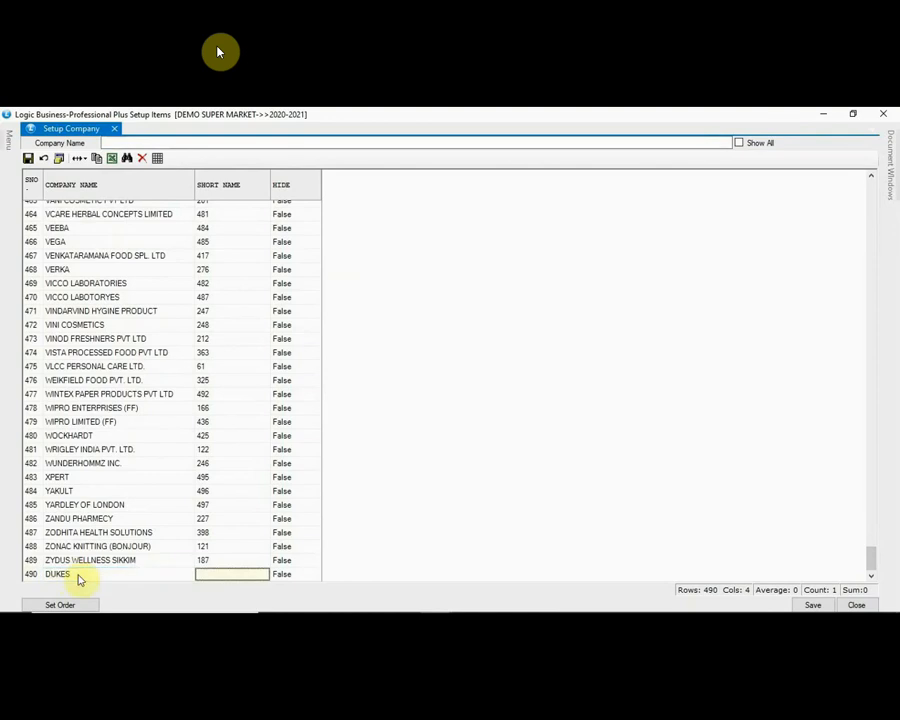
text(DU)
key(Tab)
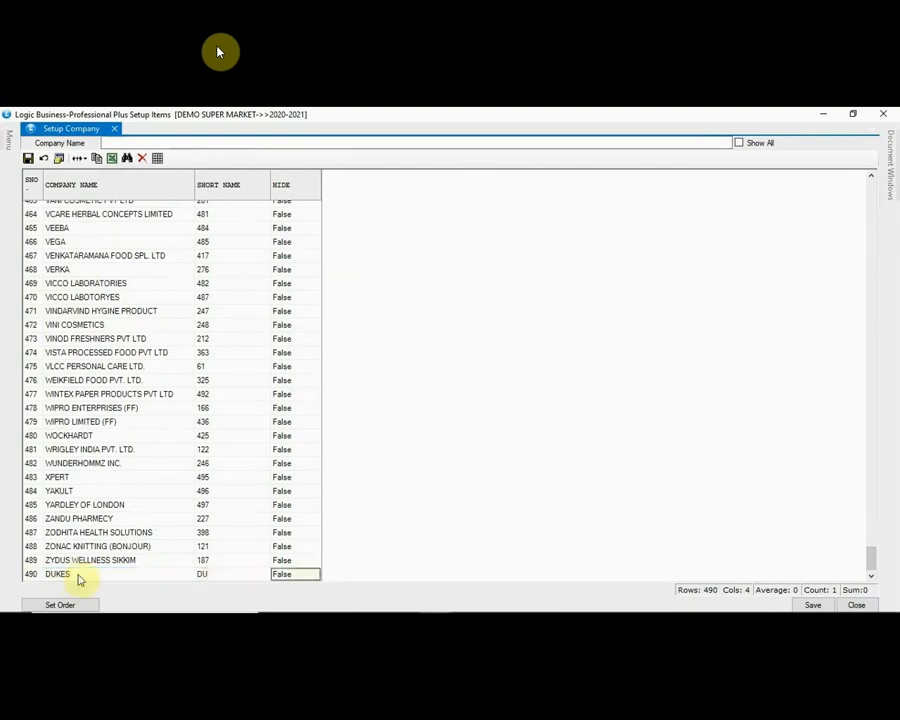
key(Tab)
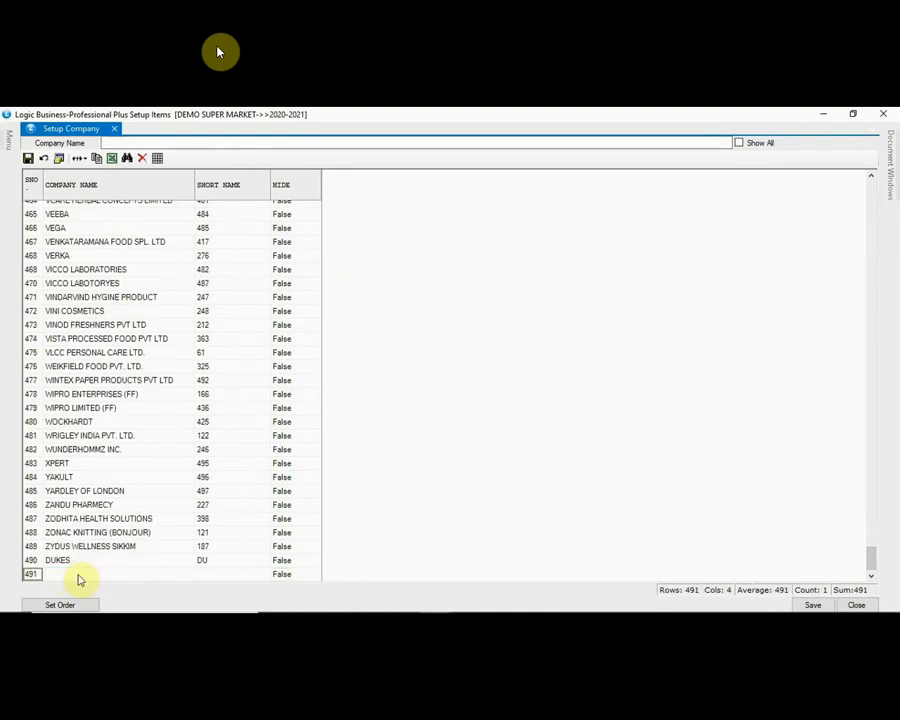
Step: Save the company list, confirm with Yes, and close Setup Company
click(813, 605)
click(442, 411)
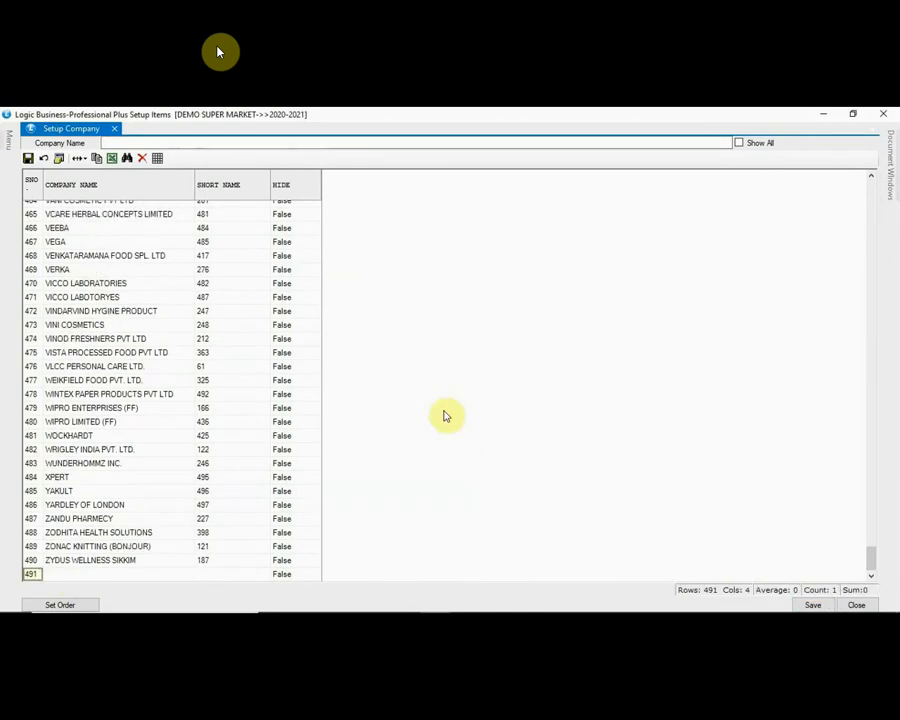
click(857, 605)
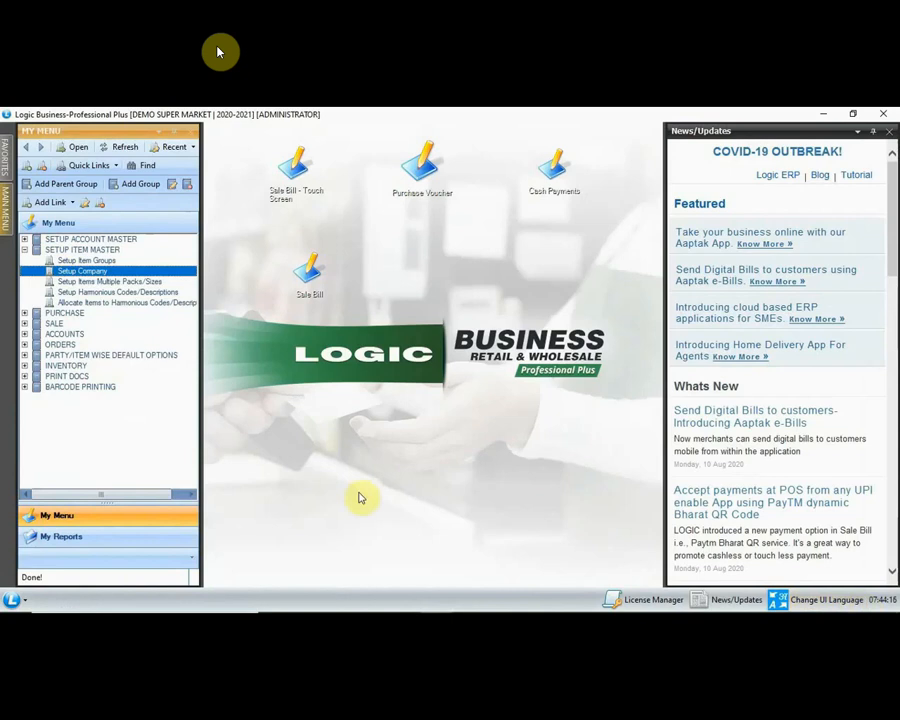
Step: In Setup Items Multiple Packs/Sizes, enter item RICH CREAM ICE CREAM with company DUKES
click(101, 283)
double_click(101, 283)
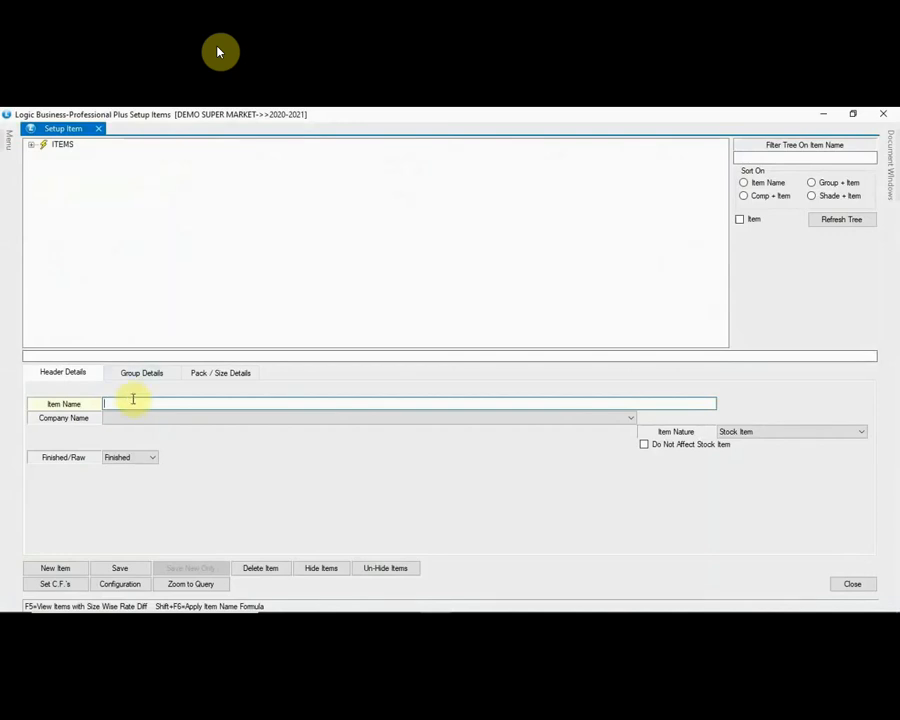
text(RICH CREAM ICE CREAM)
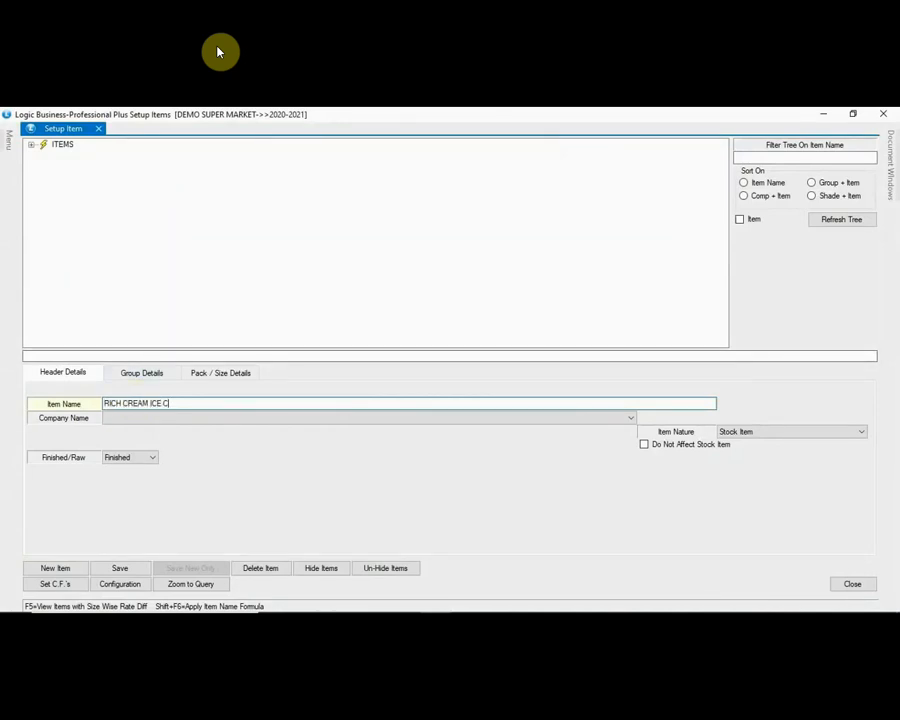
click(139, 418)
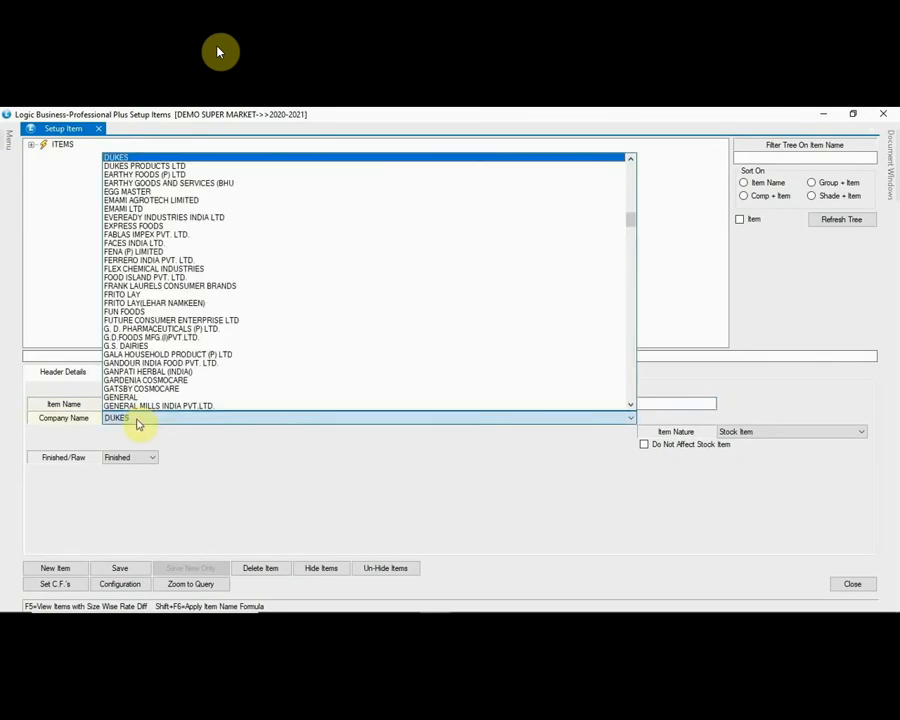
key(Return)
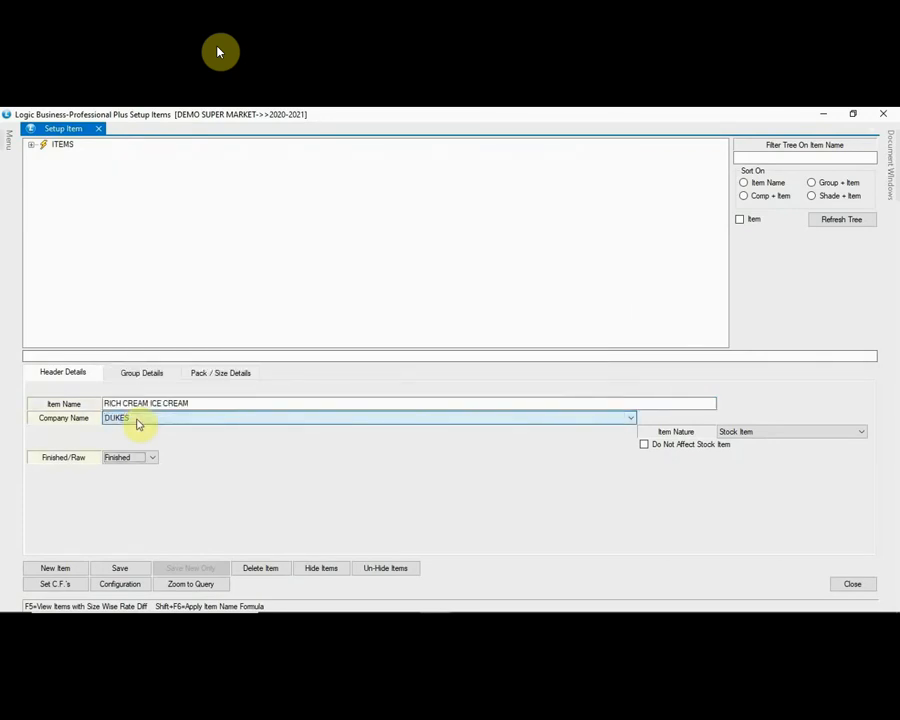
key(Return)
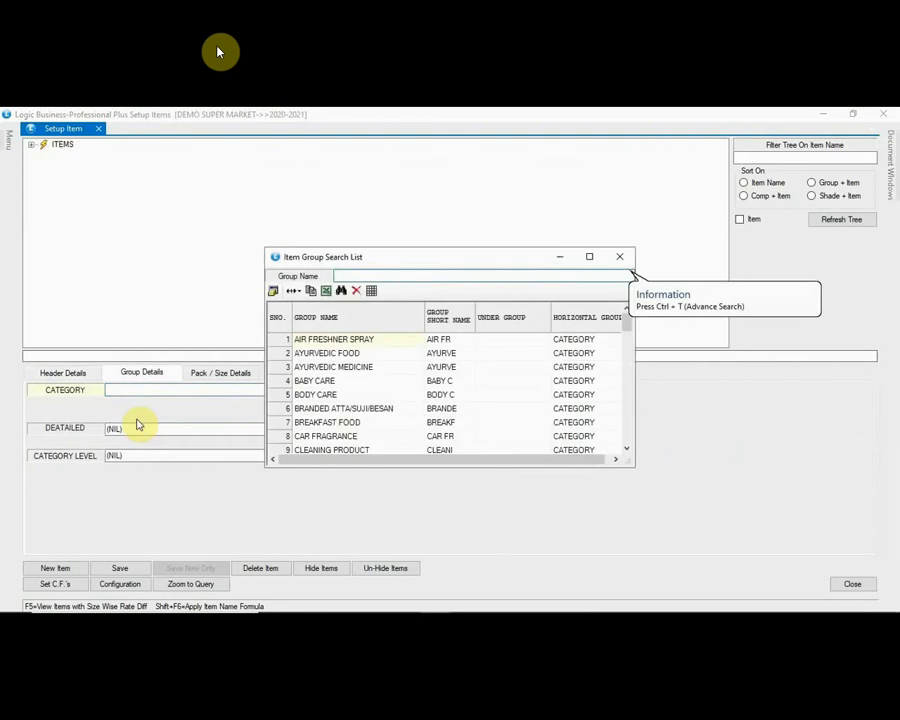
Step: Set the item's groups to FROZEN (VEG/NONVEG), ICE CREAM and ICE CREAM
text(FR)
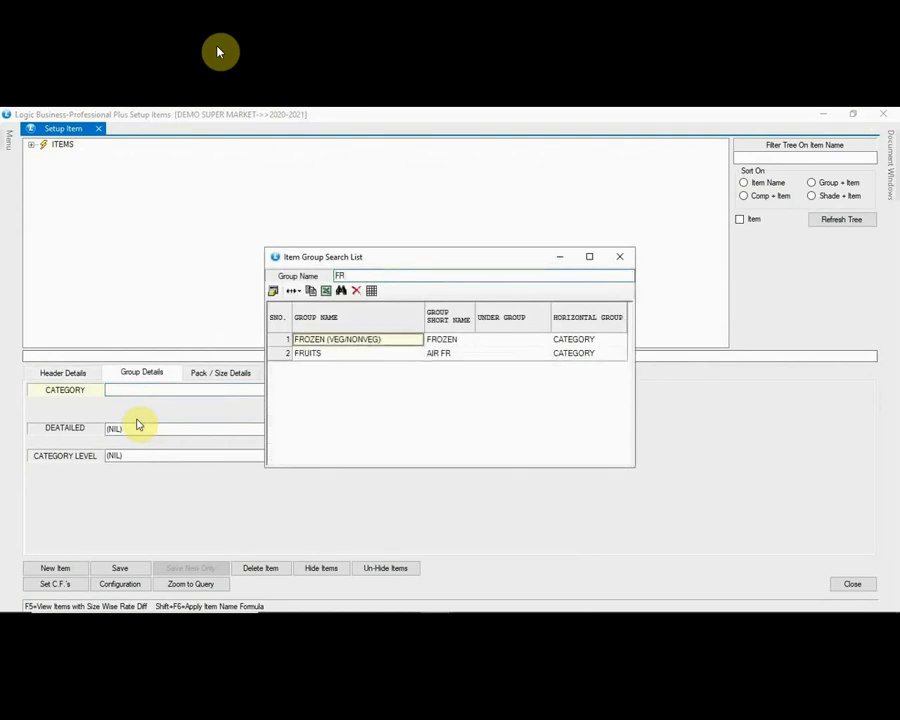
key(Return)
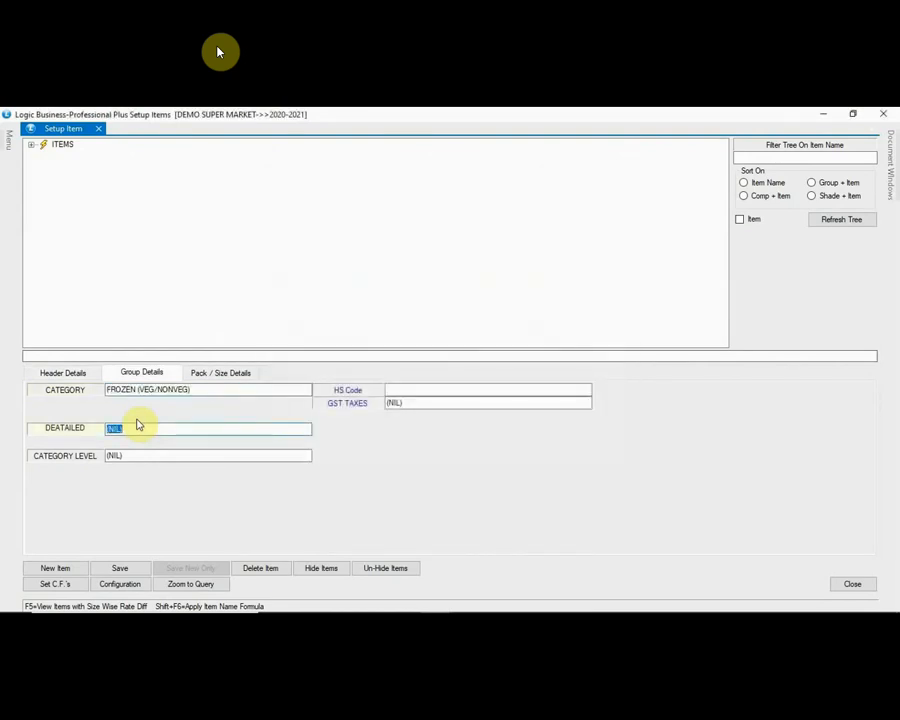
text(IC)
key(Return)
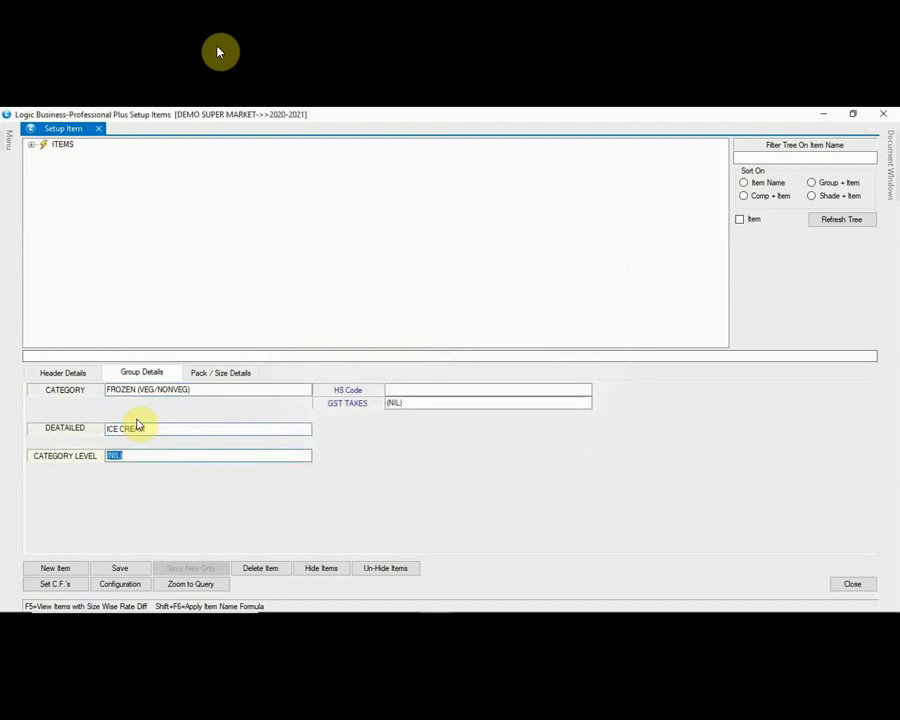
text(IC)
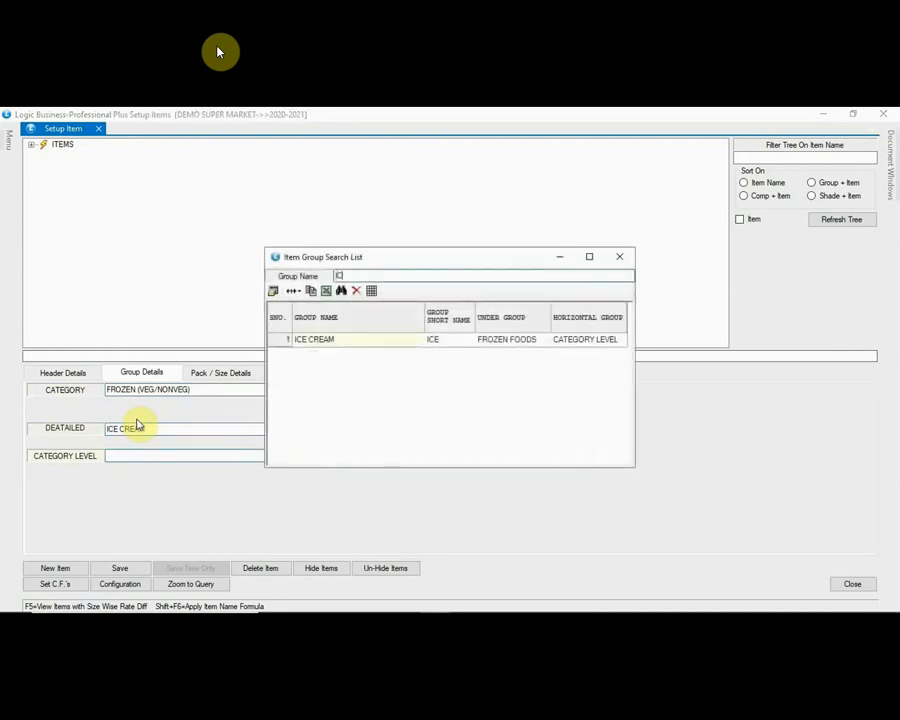
key(Right)
key(Right)
key(Left)
key(Left)
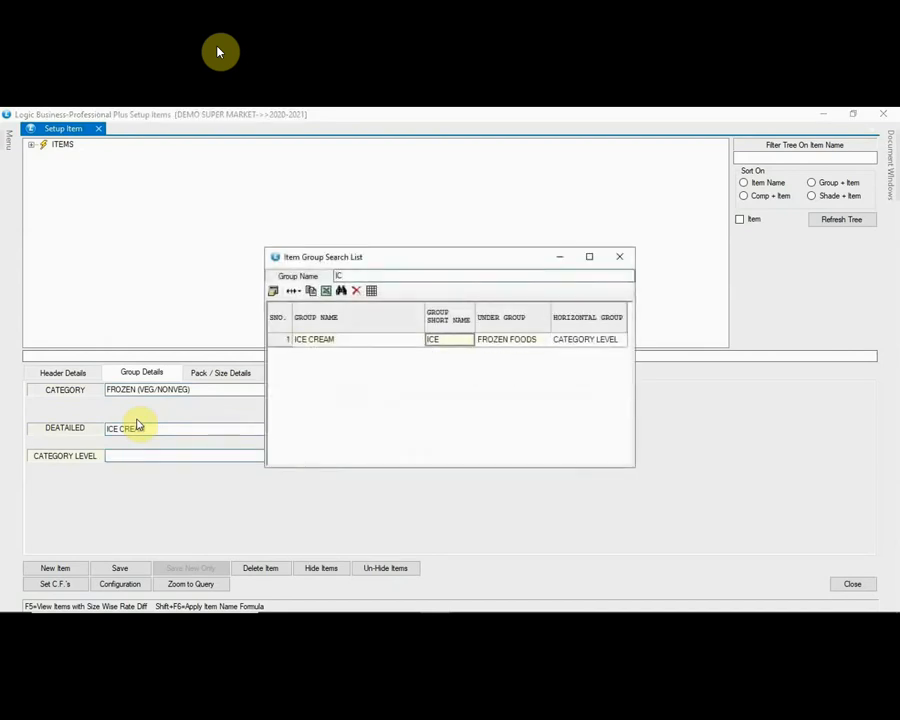
key(Right)
key(Right)
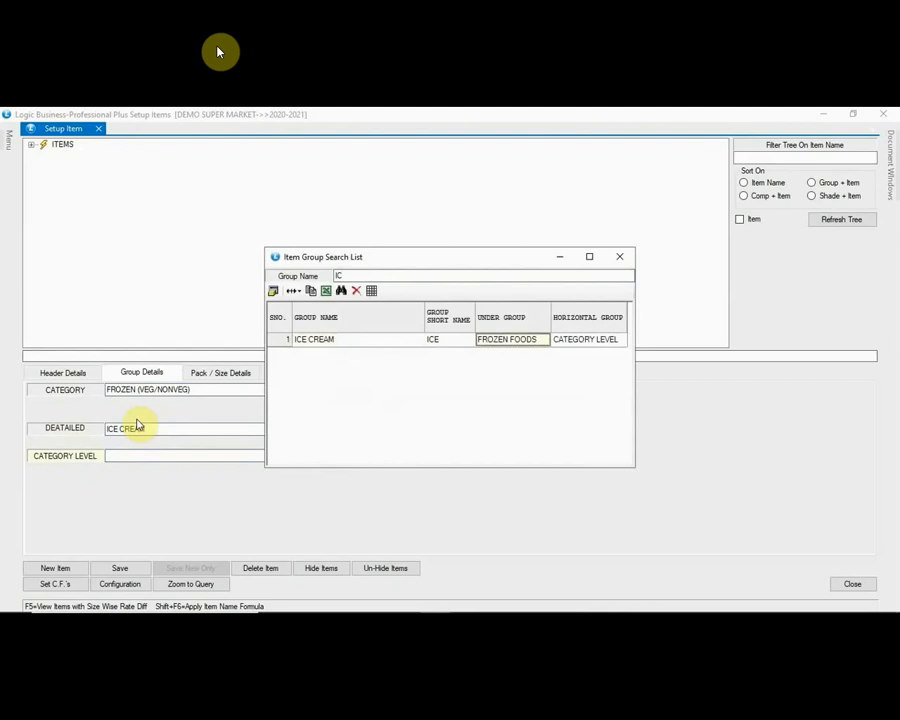
key(Left)
key(Left)
key(Return)
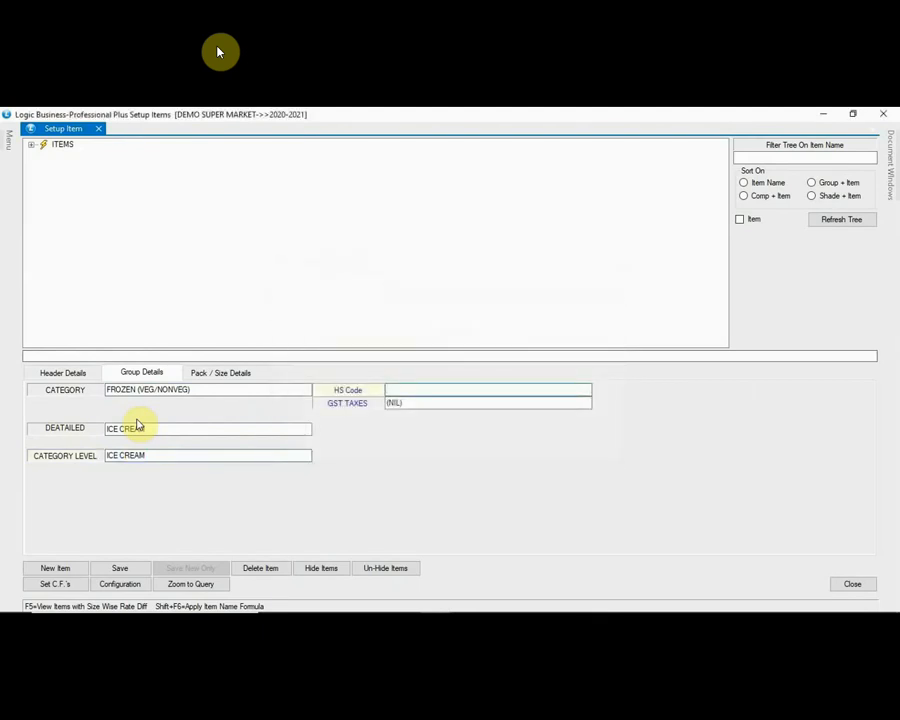
Step: Assign HS code 3000 and the 28% GST rate to the item
text(30)
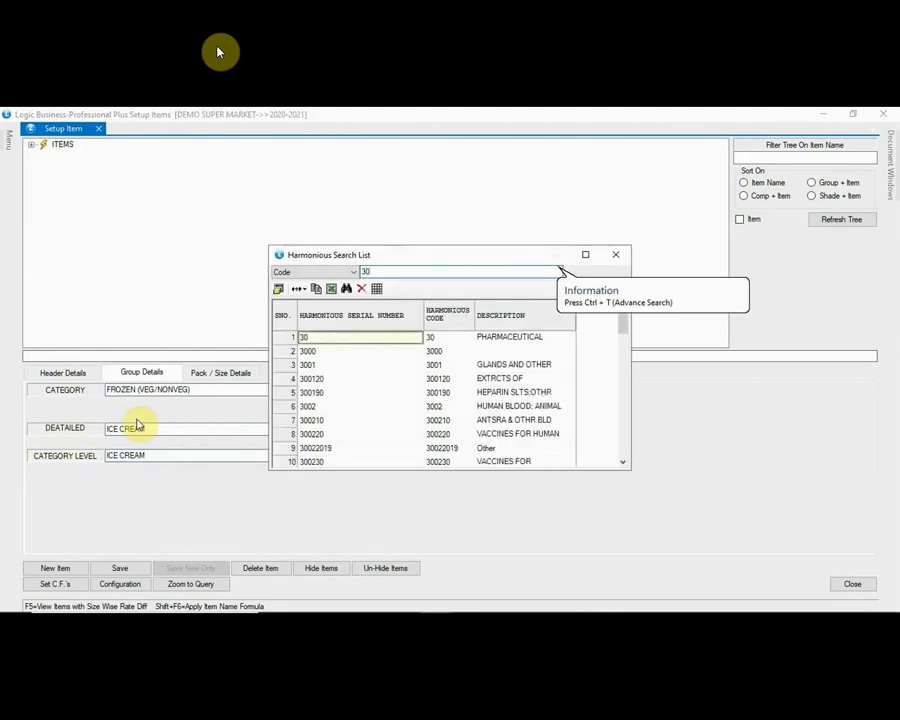
key(Down)
key(Return)
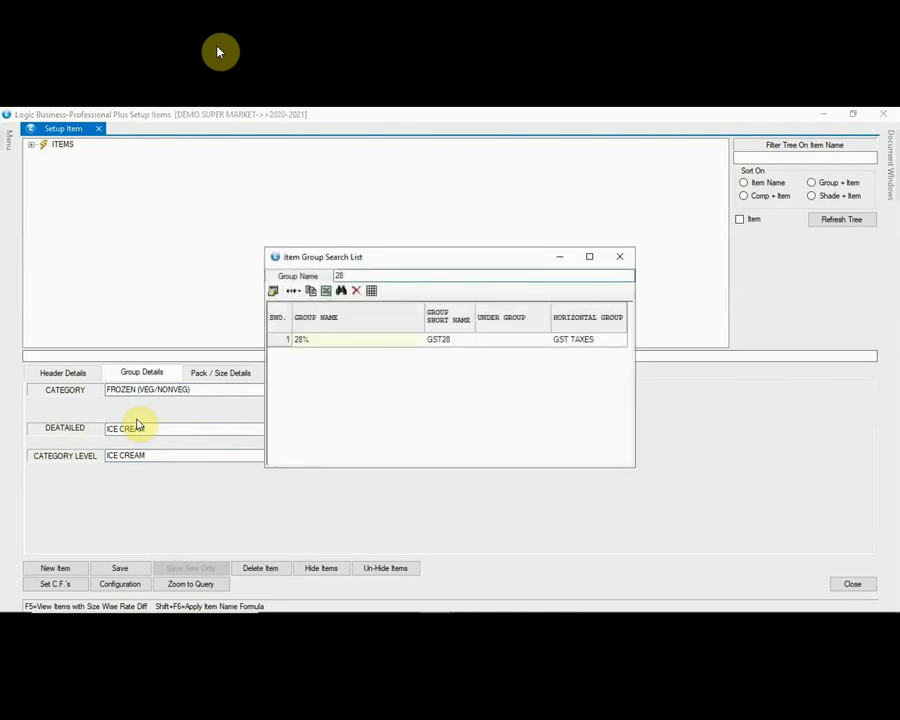
key(Return)
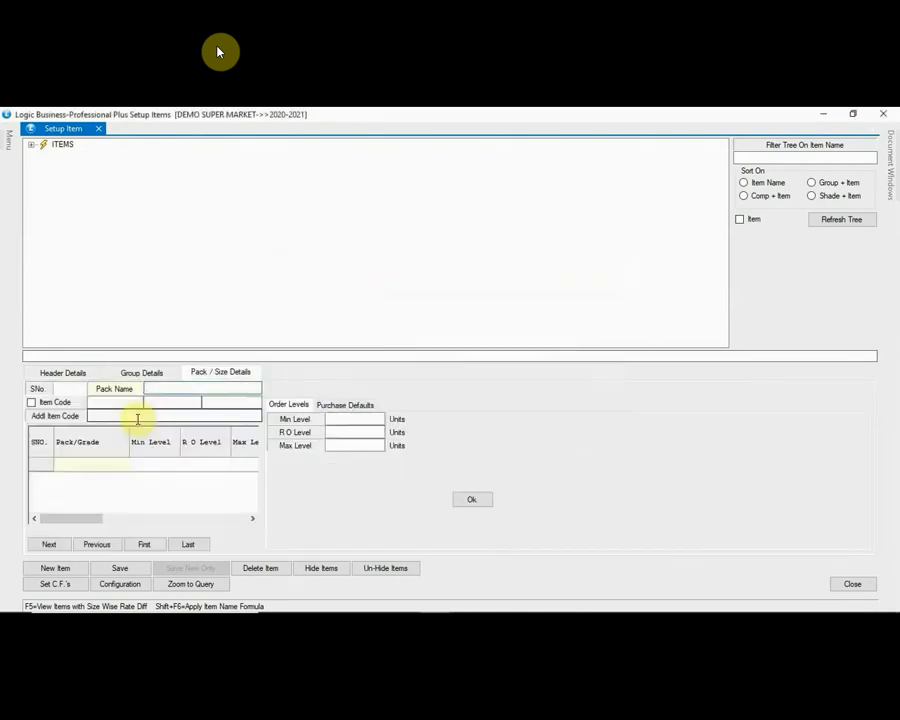
Step: Create a new 1000 ML pack size with its short name and confirm saving it
text(100)
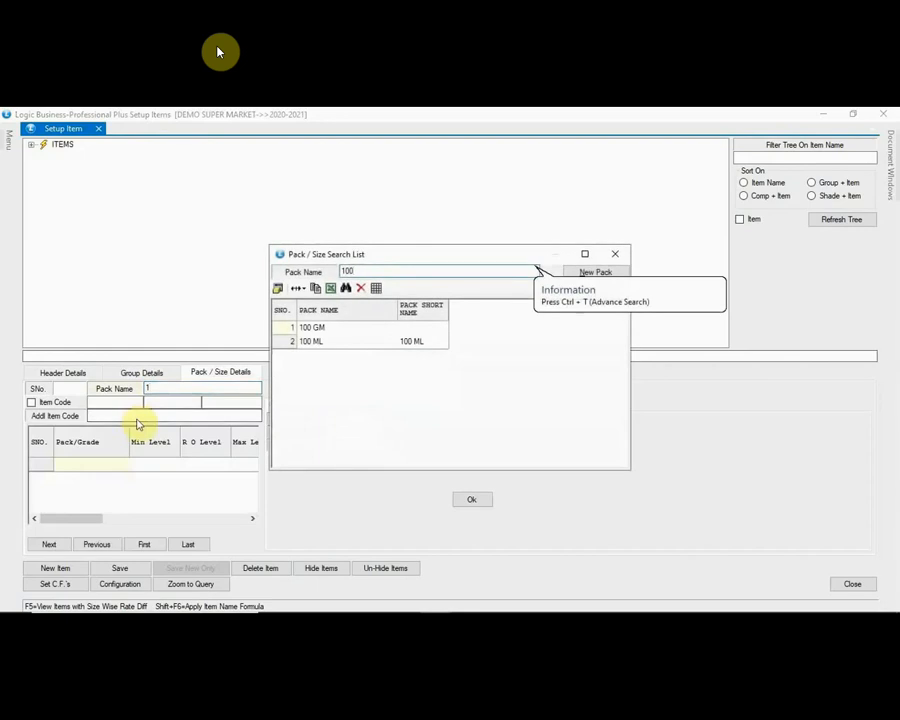
text(0)
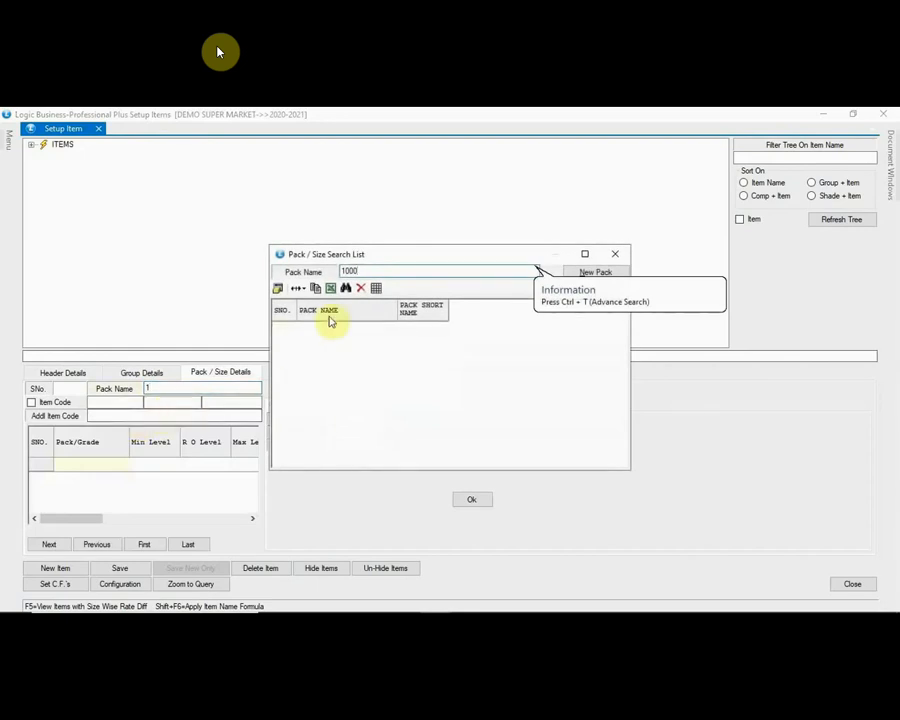
click(595, 273)
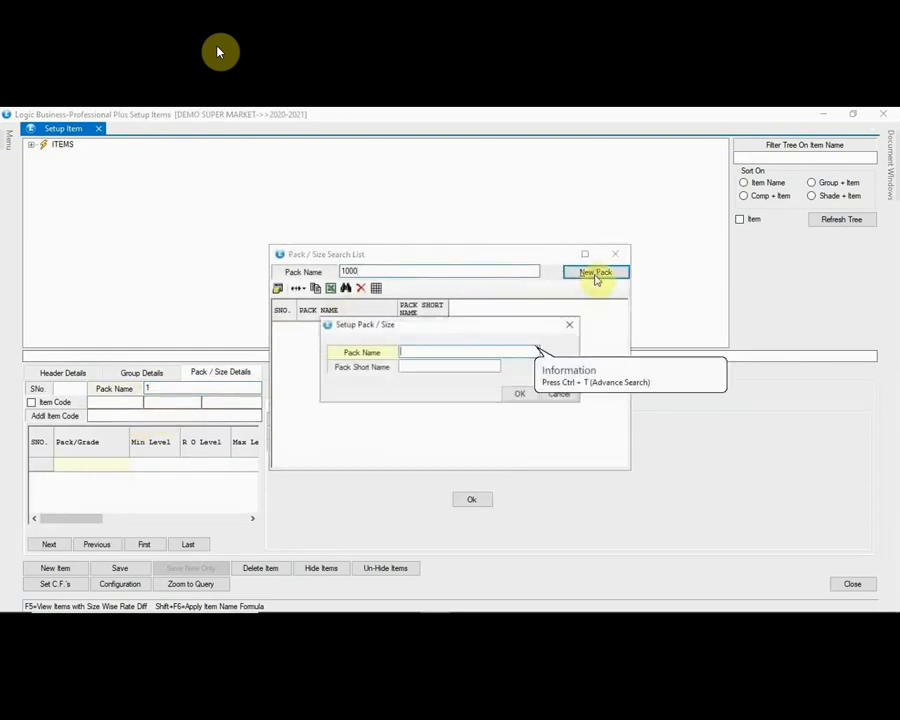
text(100)
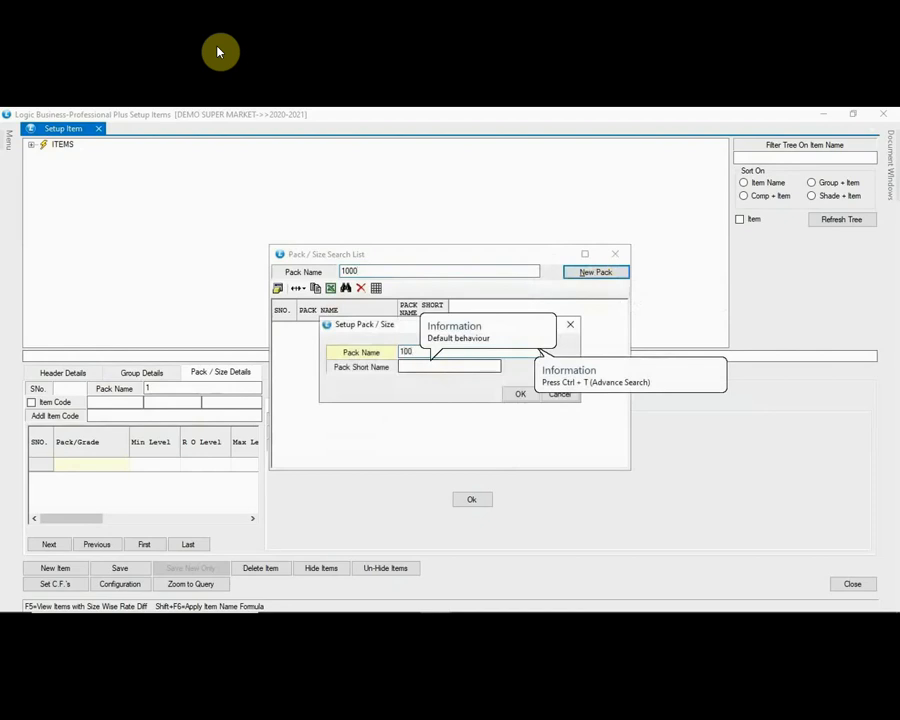
text(0 ML)
click(431, 365)
text(1)
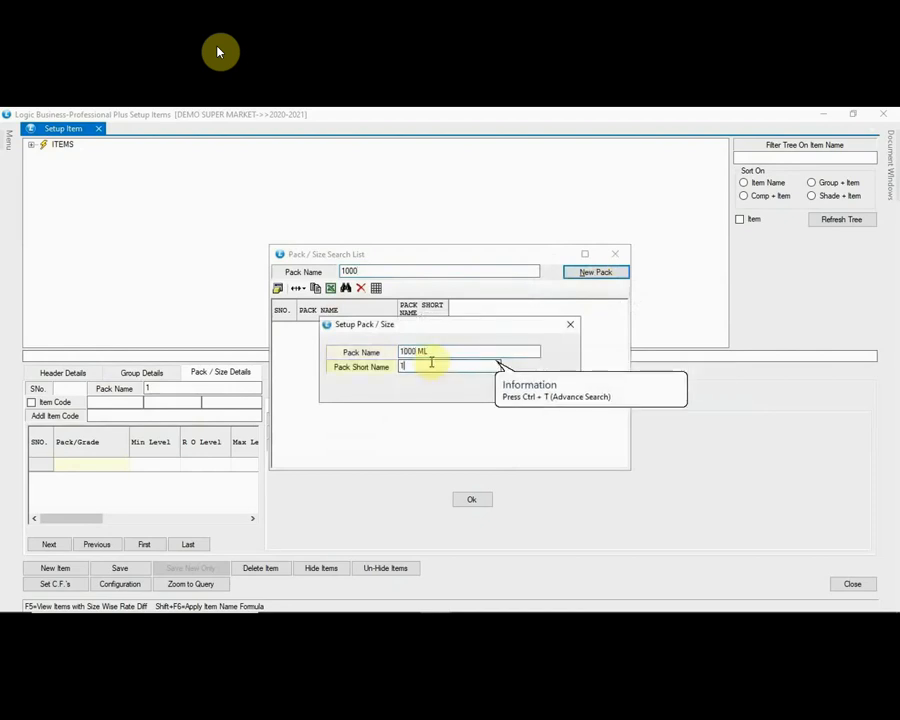
text(000 ML)
key(Return)
key(Return)
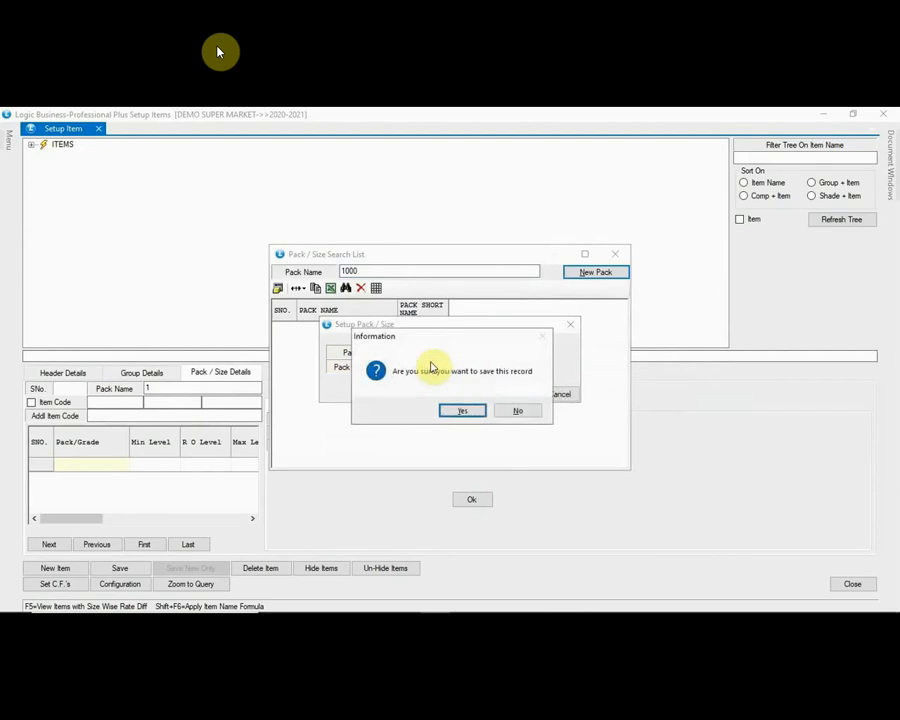
key(Return)
key(Return)
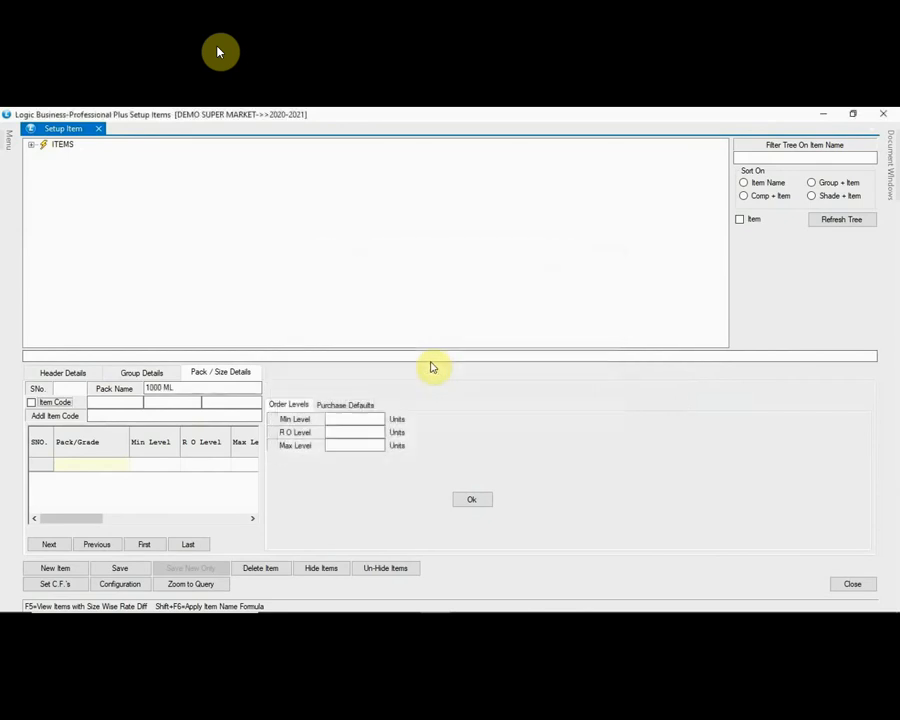
Step: Add the 1000 ML pack row with its additional item code, save the item, and close Setup Item
click(102, 415)
text(896789012)
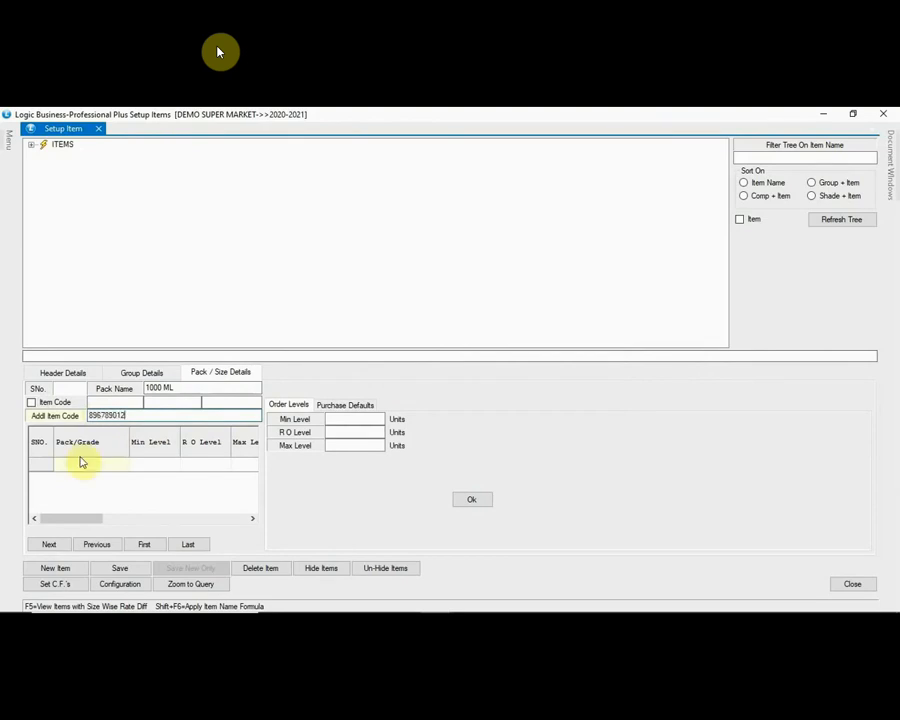
click(49, 544)
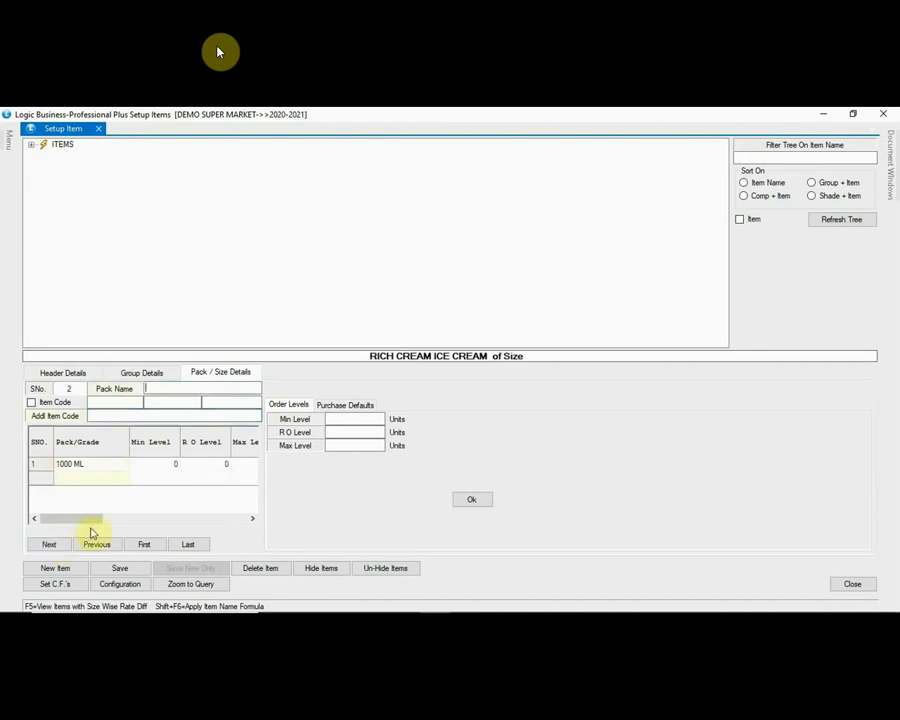
click(121, 569)
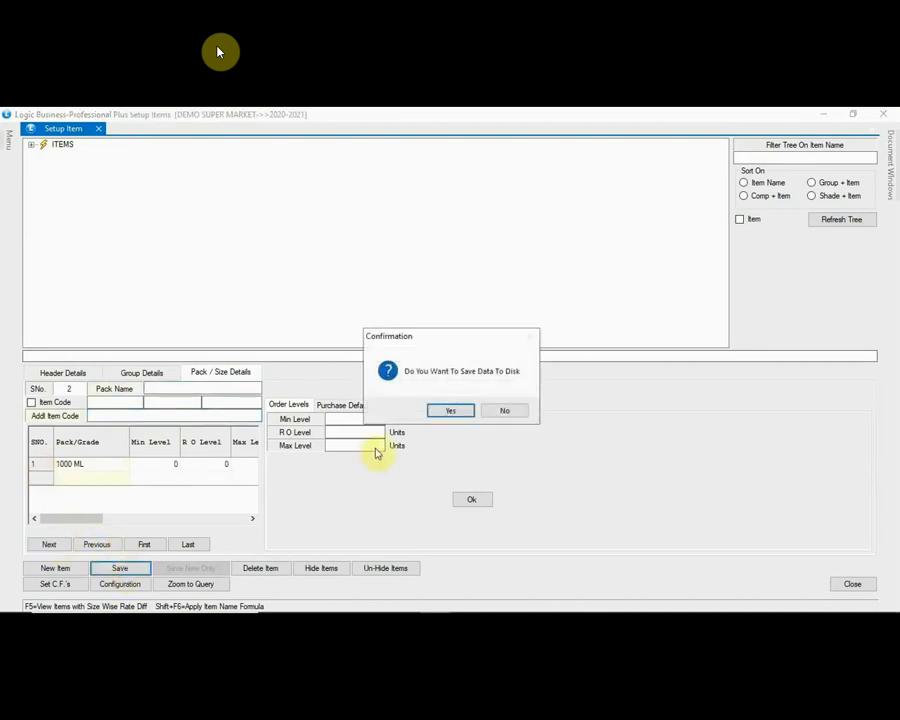
click(449, 412)
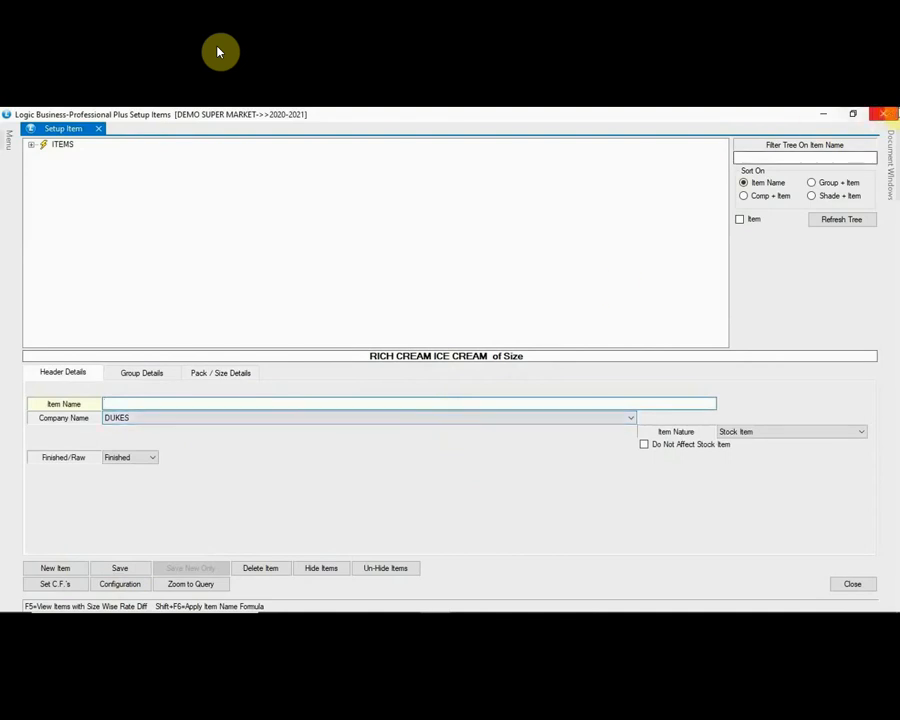
click(883, 114)
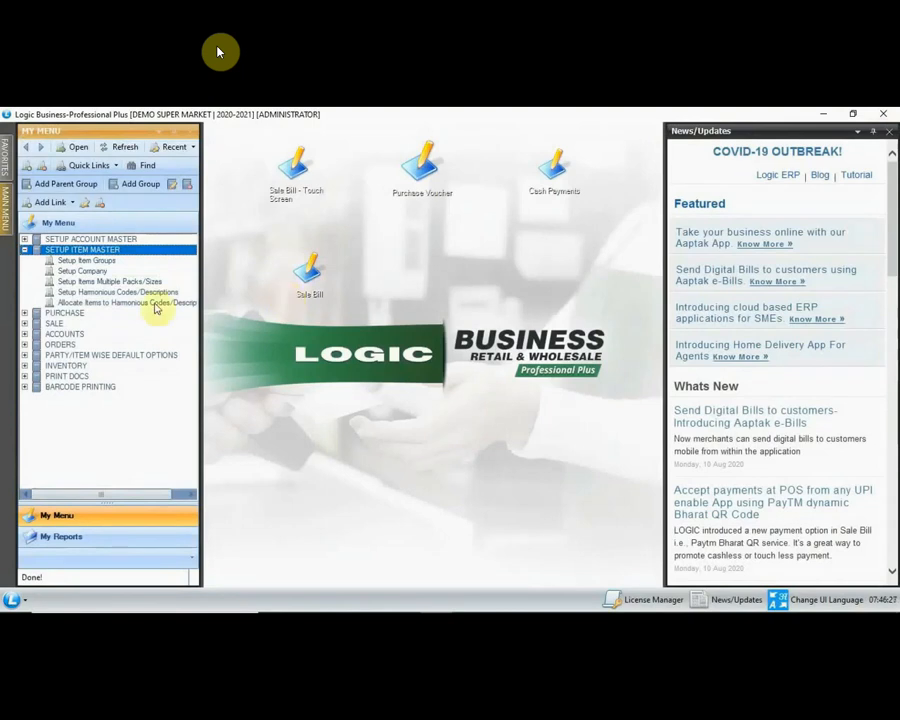
Step: Switch My Menu from SETUP ITEM MASTER to PURCHASE and start a Purchase Voucher bill
click(25, 249)
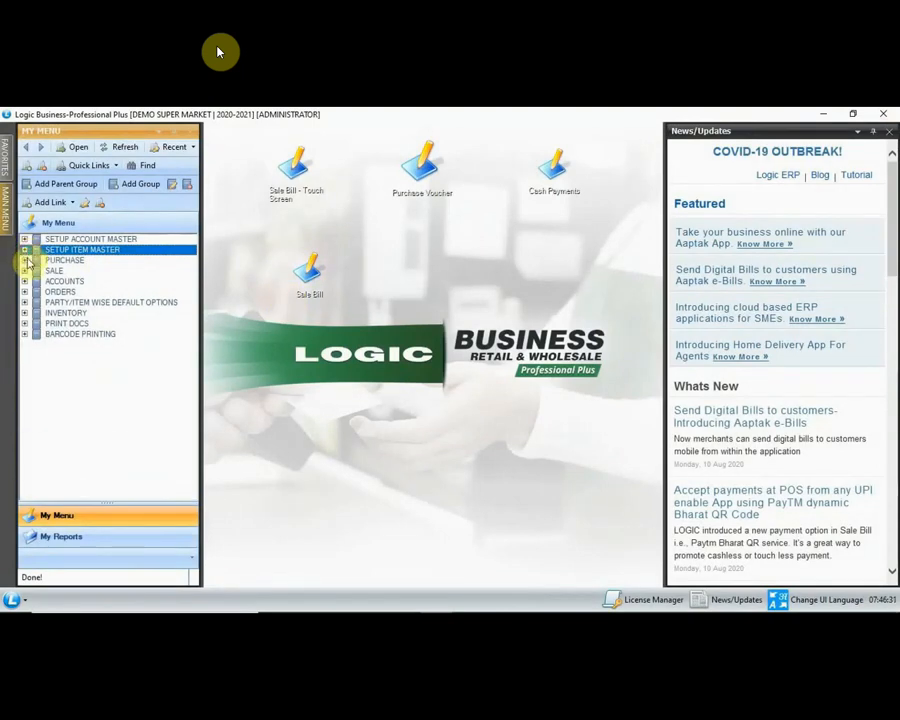
click(25, 260)
click(71, 273)
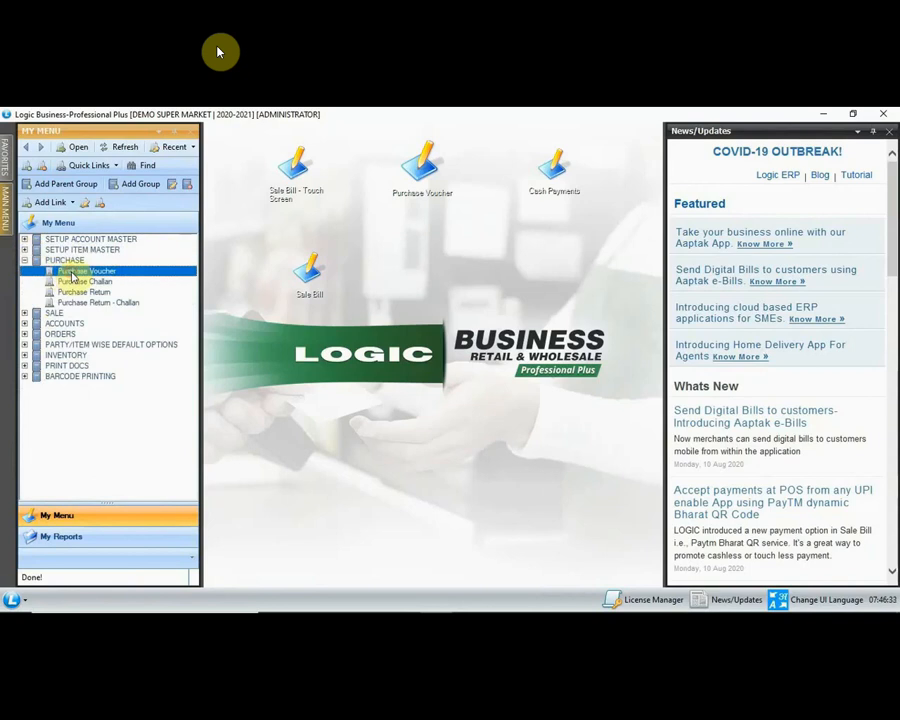
double_click(72, 274)
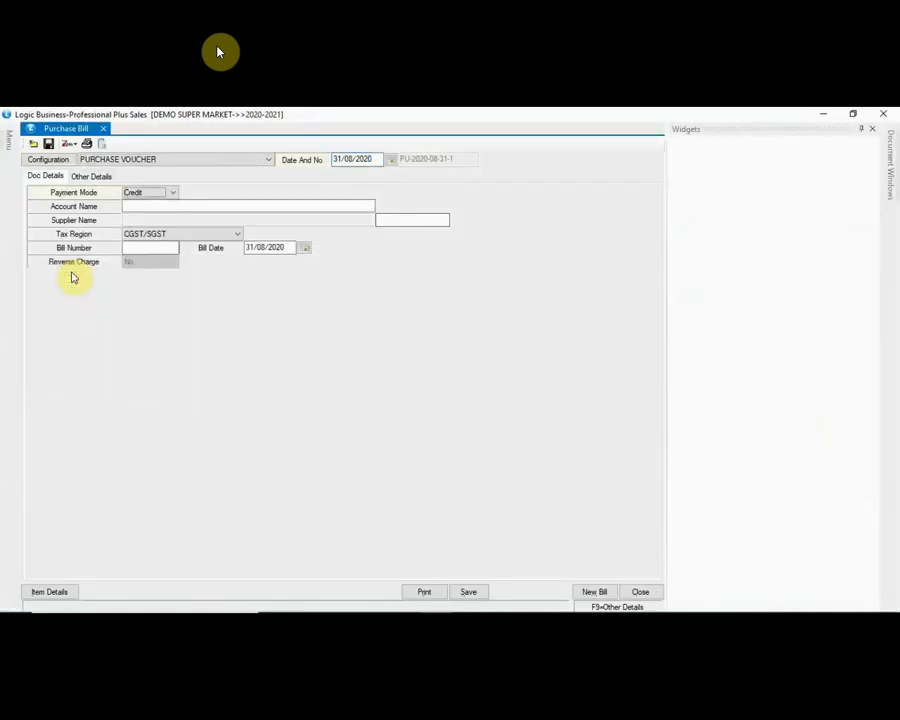
Step: Select DG TRADERS as the purchase bill's account, showing its 8231.00 Cr party ledger
text(DG)
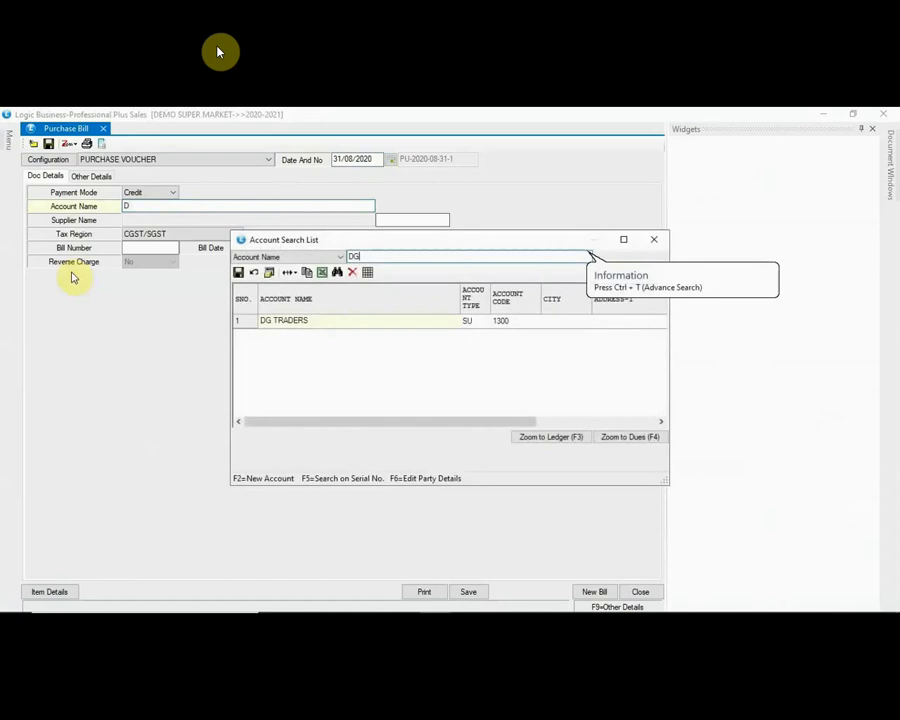
key(Down)
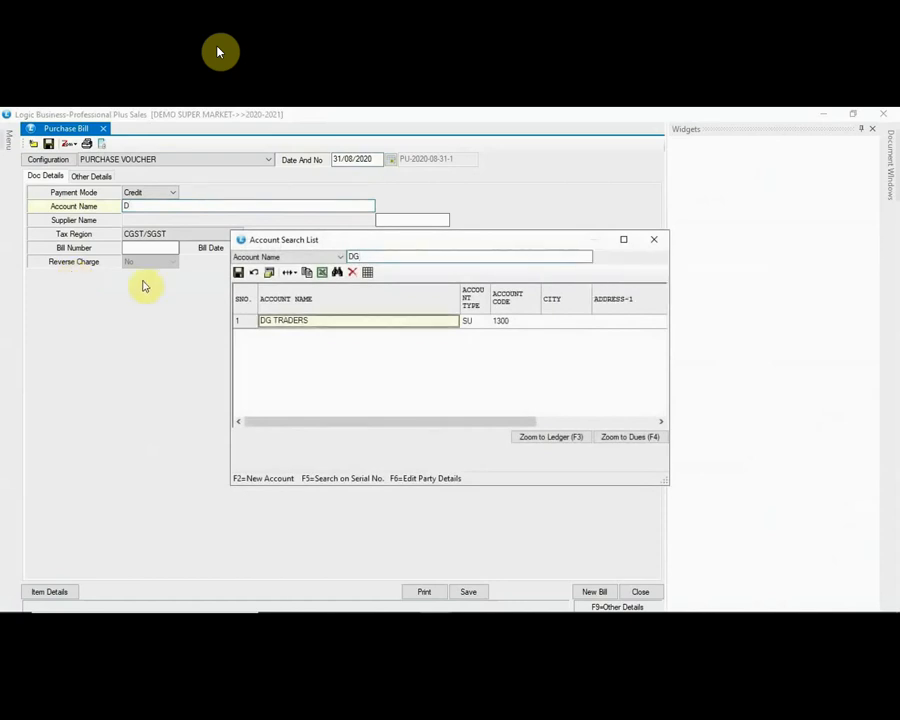
key(Return)
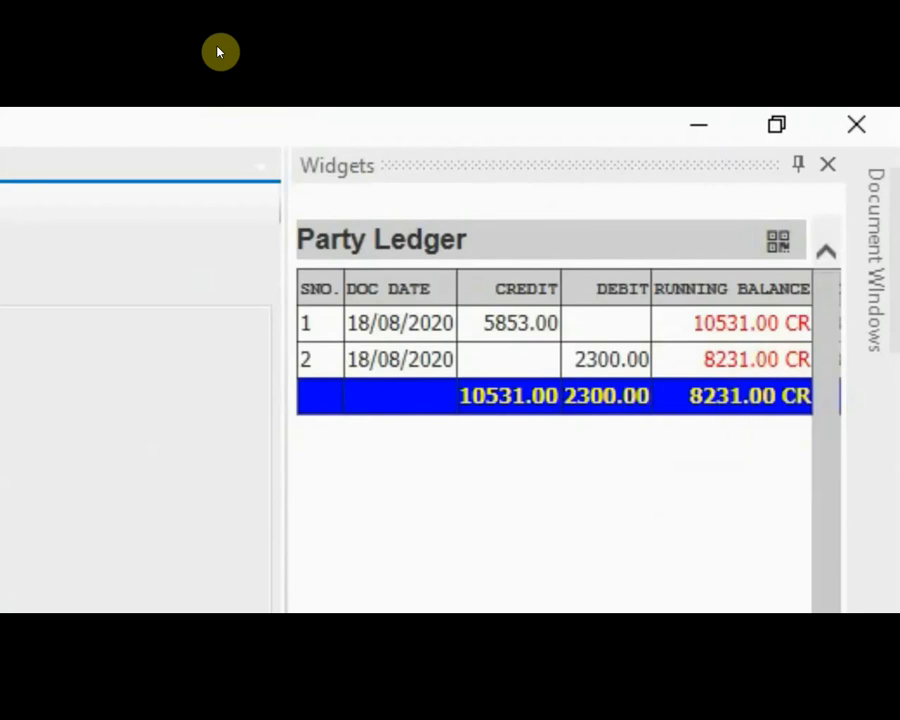
drag(480, 612, 515, 612)
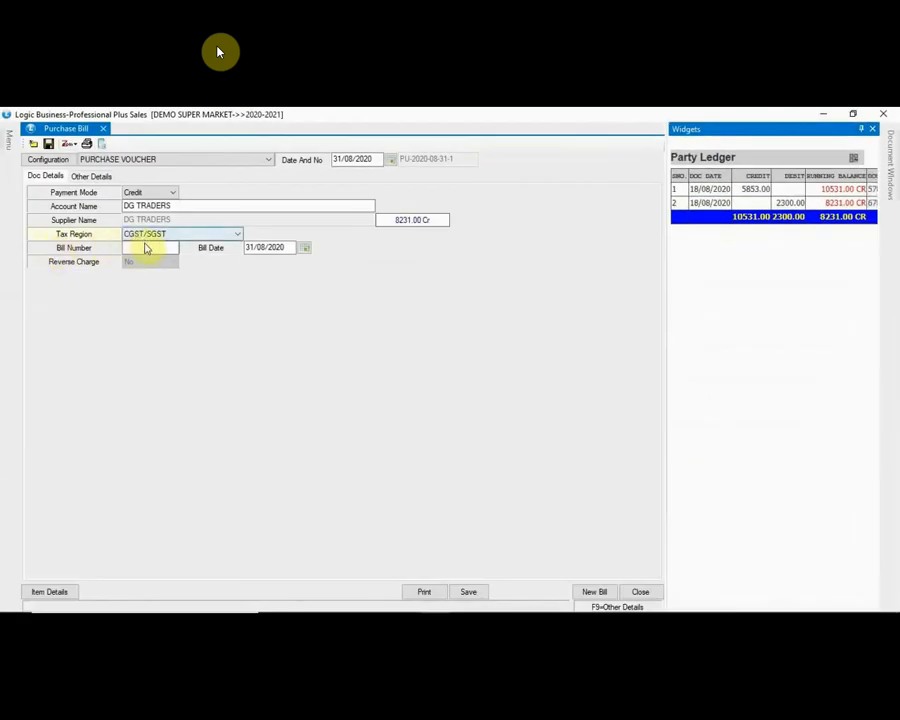
Step: Enter bill number 898 and bill date 29/08/2020 in the purchase bill header
click(145, 248)
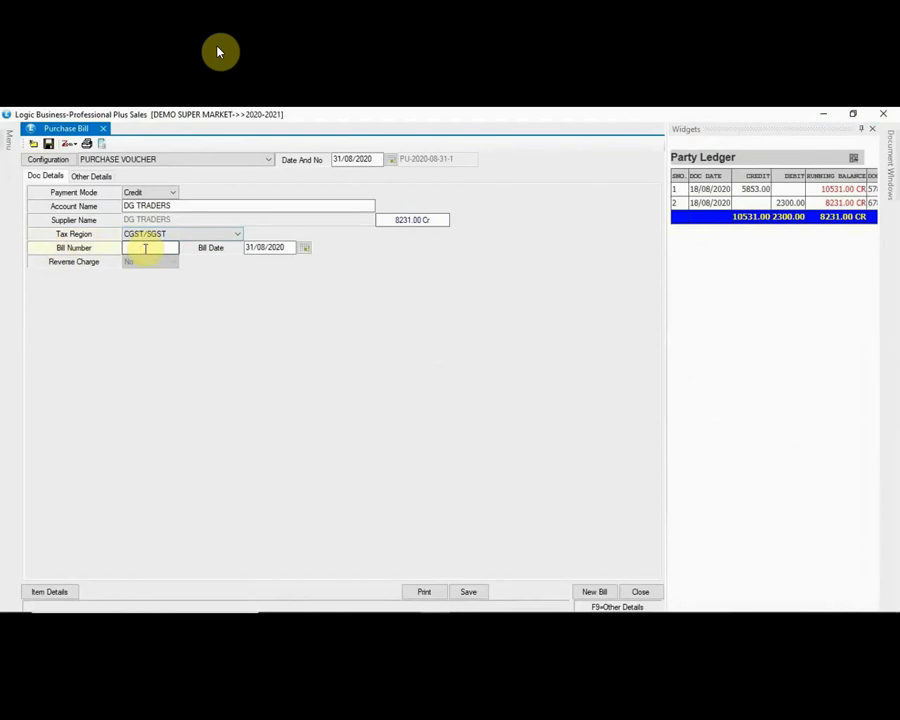
text(898)
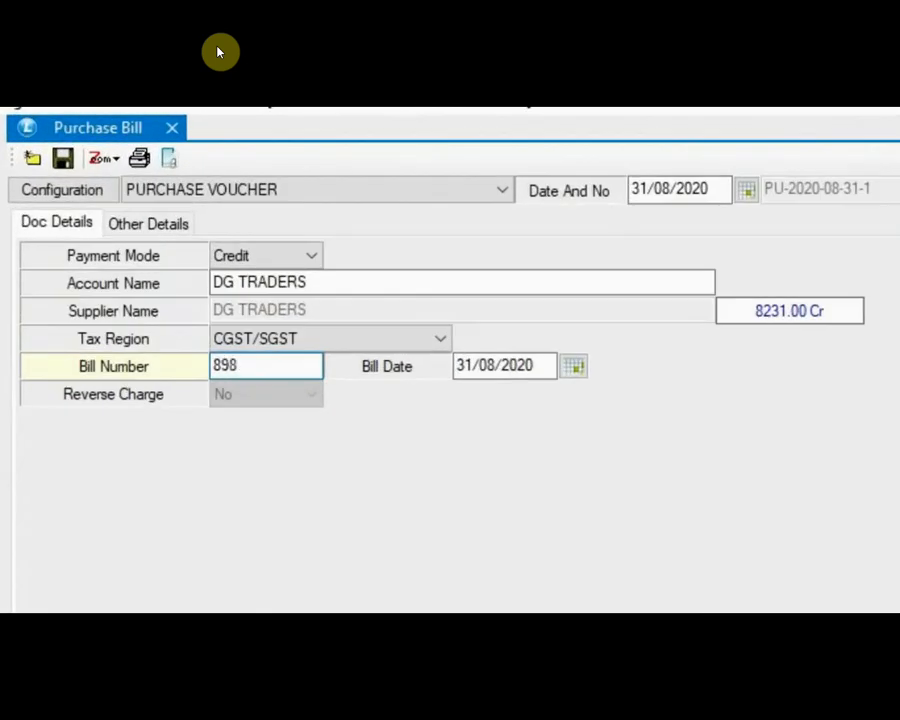
key(Tab)
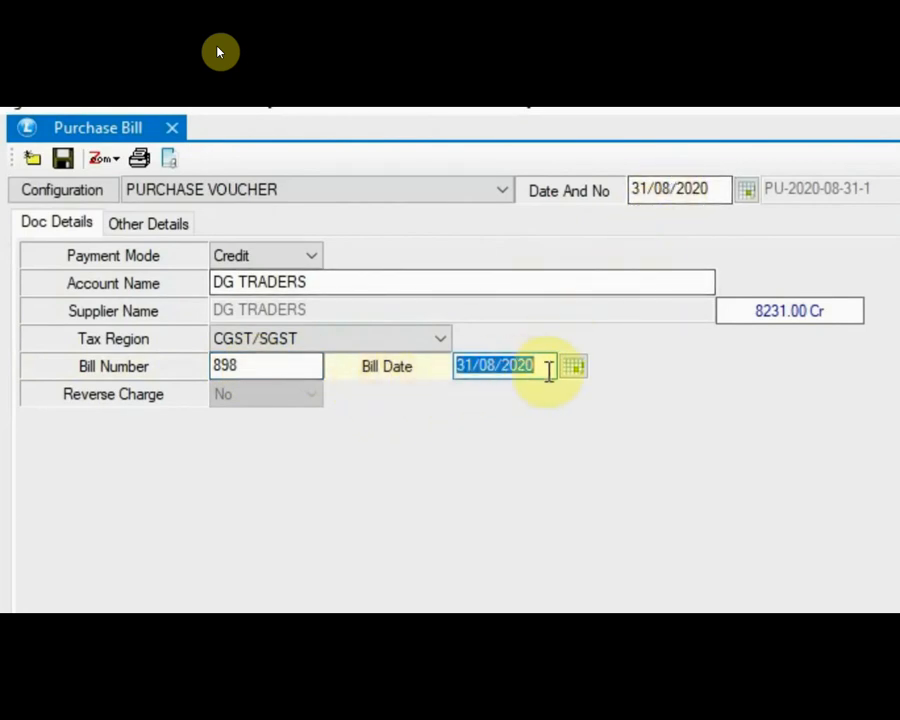
text(29/0)
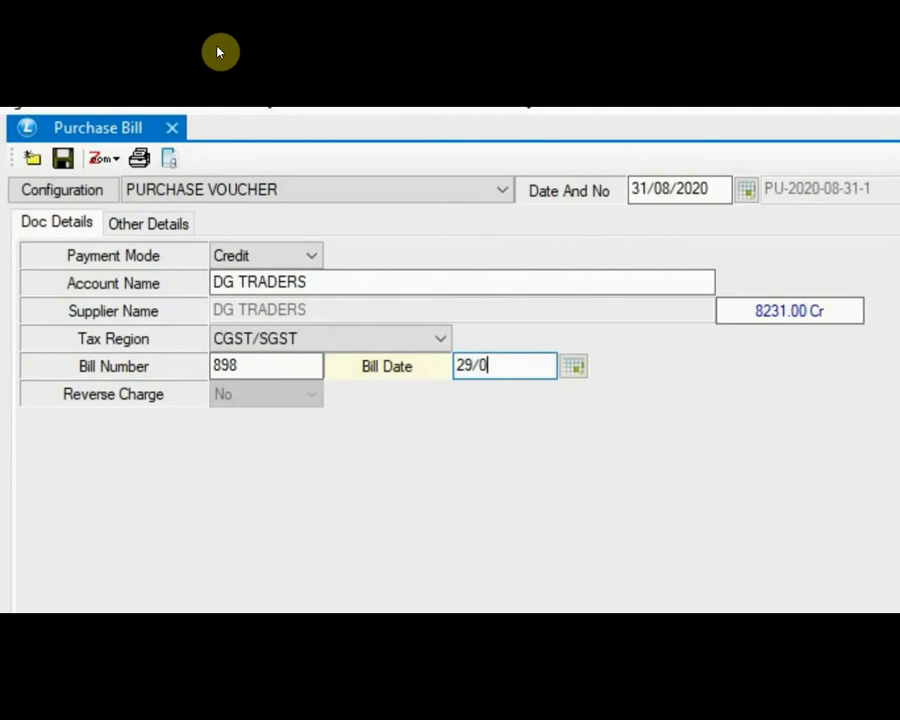
text(8/2020)
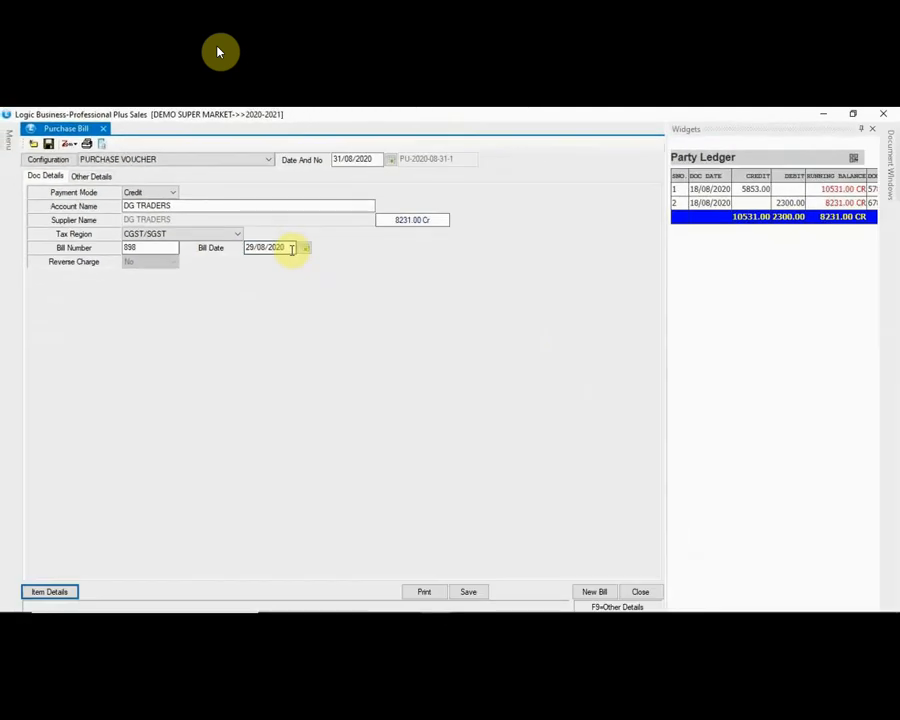
key(Return)
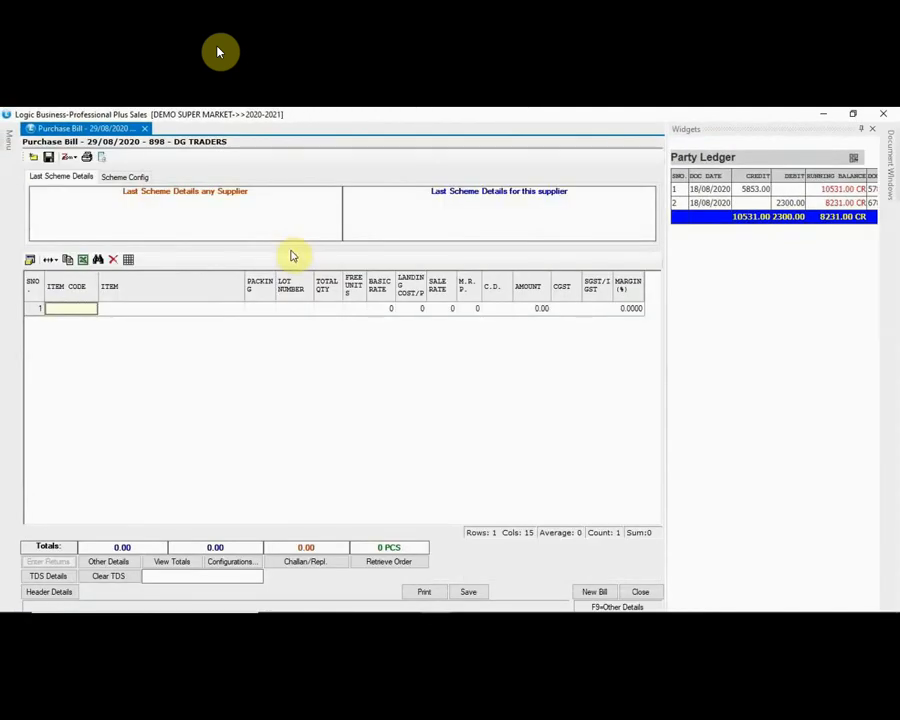
Step: Add DOVE SOAP 100 GM as row 1 with lot 99, quantity 50, 4 free and basic rate 72
click(161, 316)
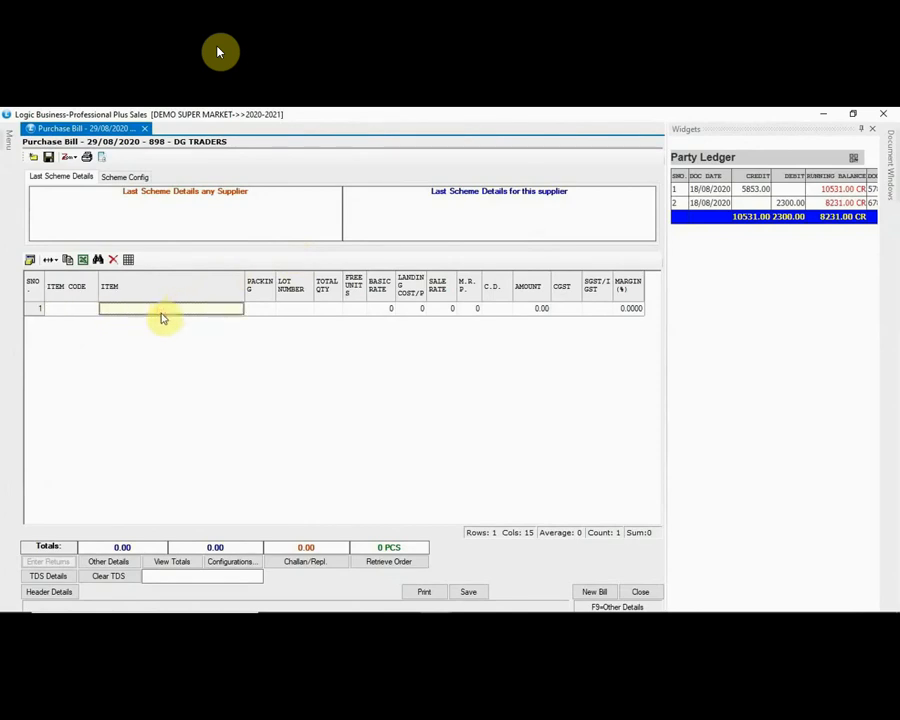
text(DOVE SOA)
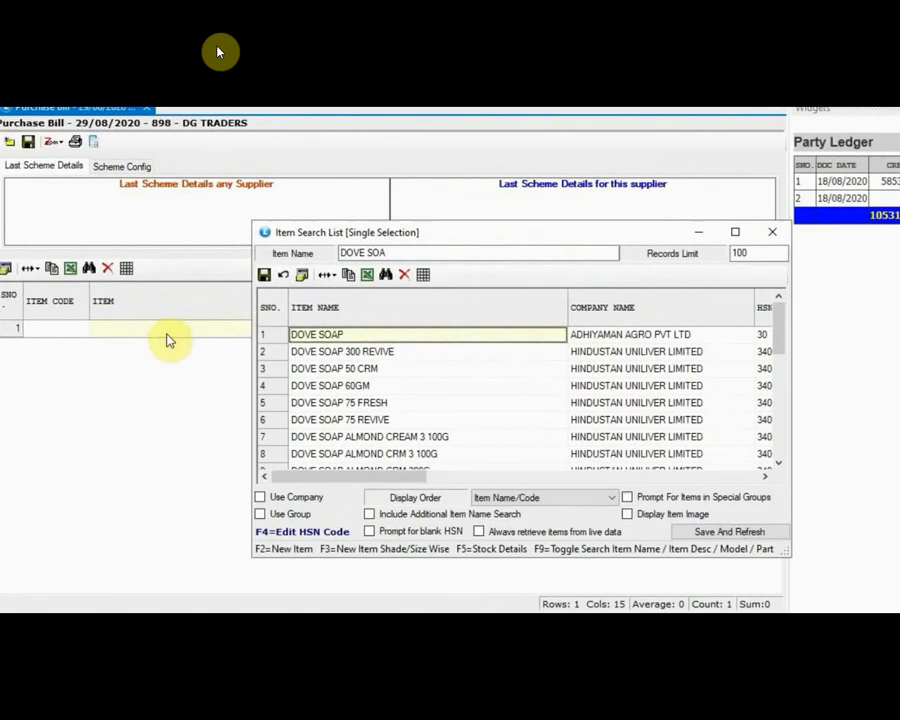
key(Return)
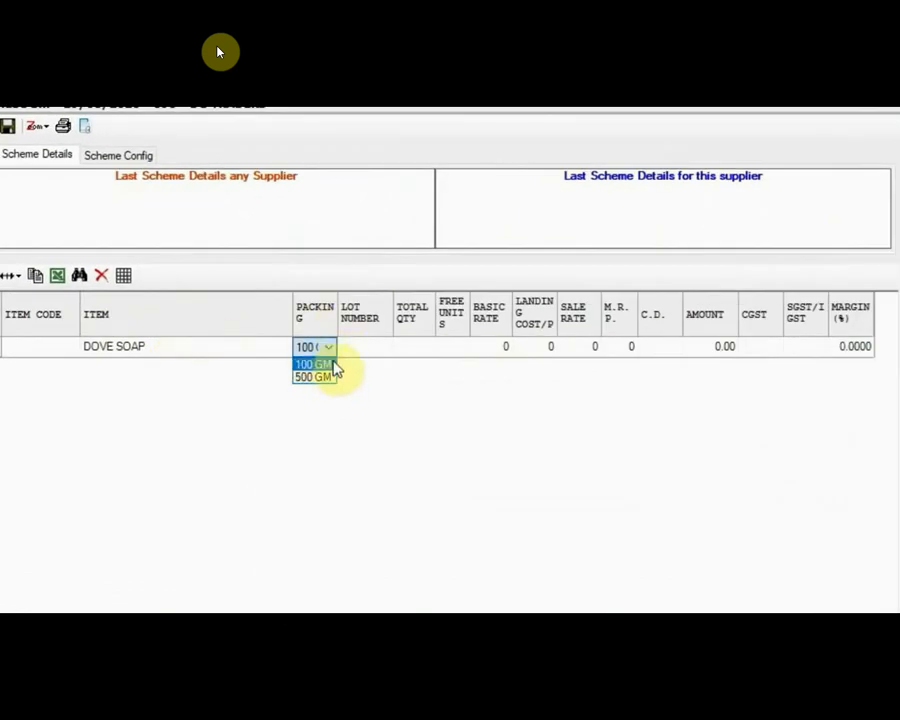
click(334, 365)
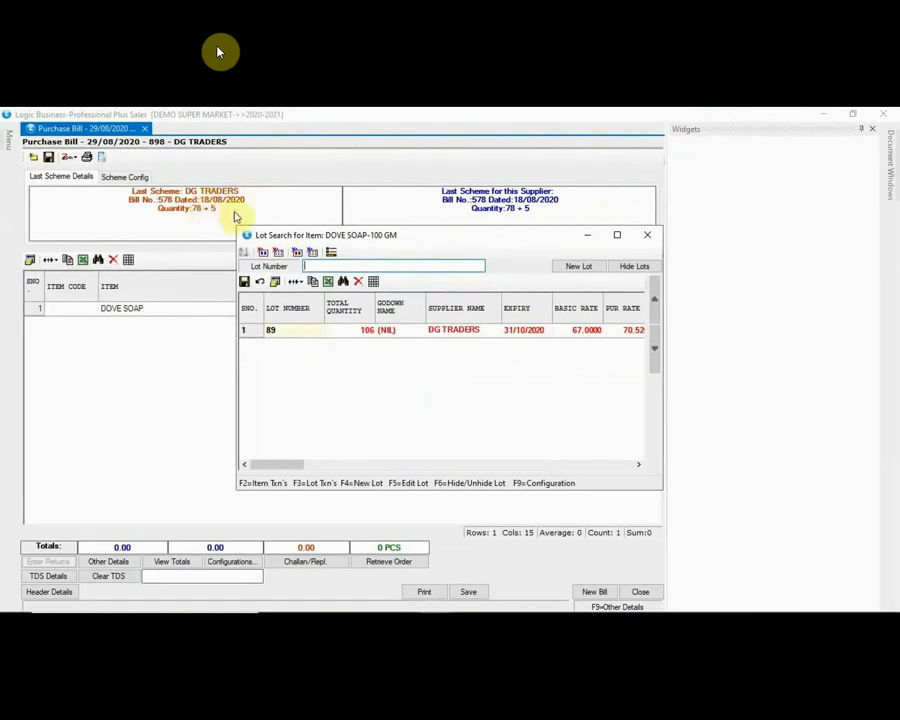
text(99)
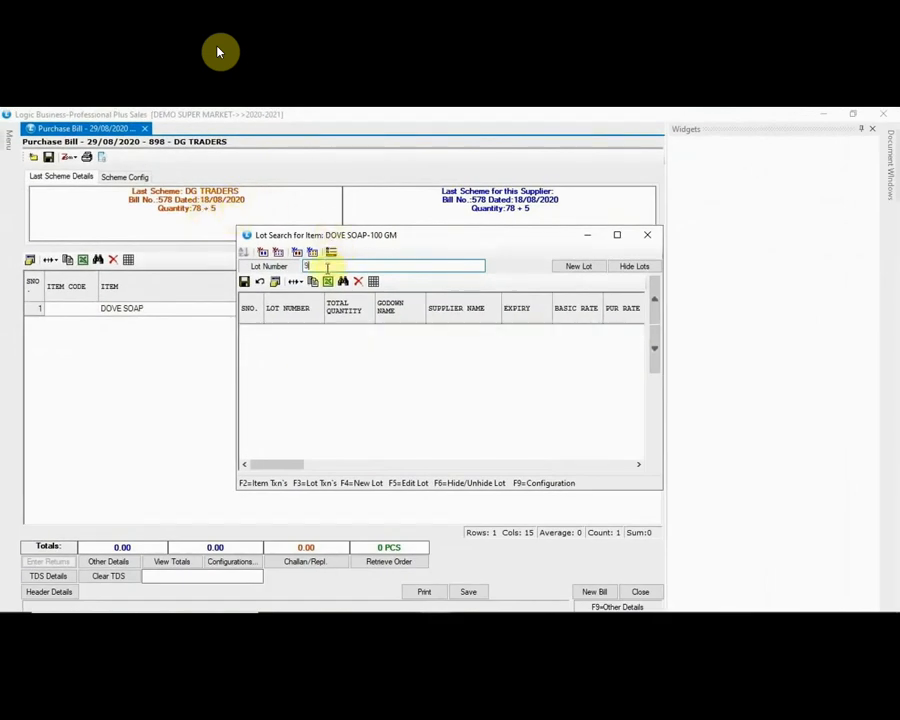
key(Return)
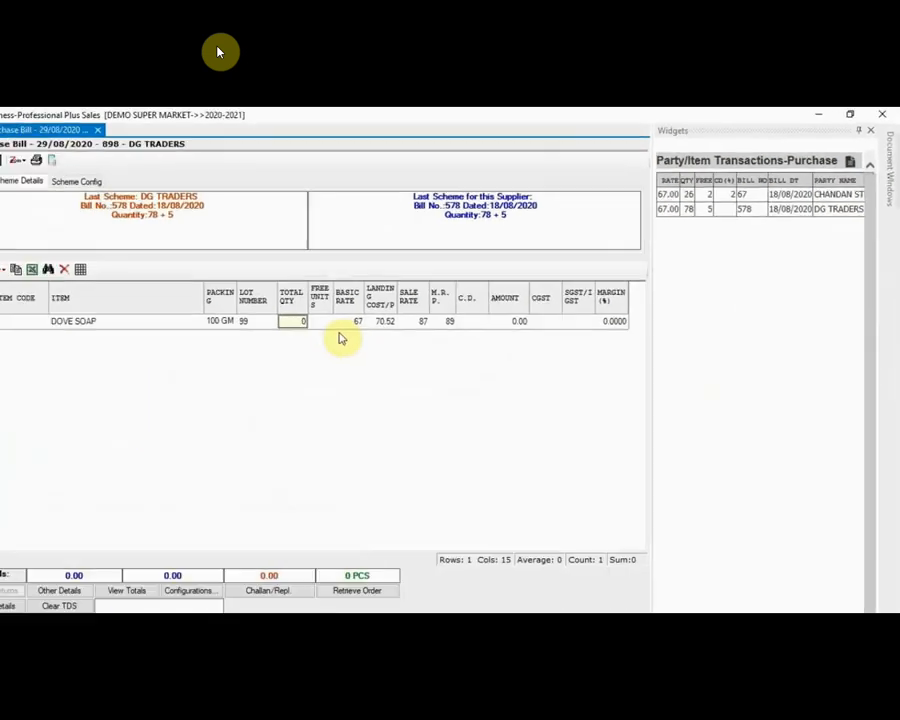
text(50)
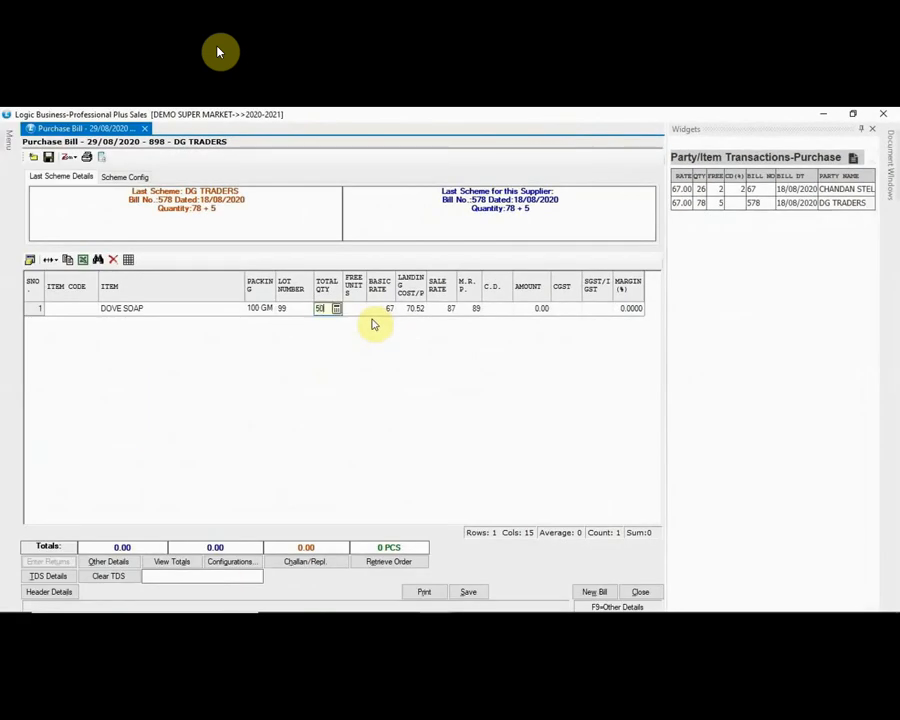
key(Return)
text(4)
key(Return)
text(7)
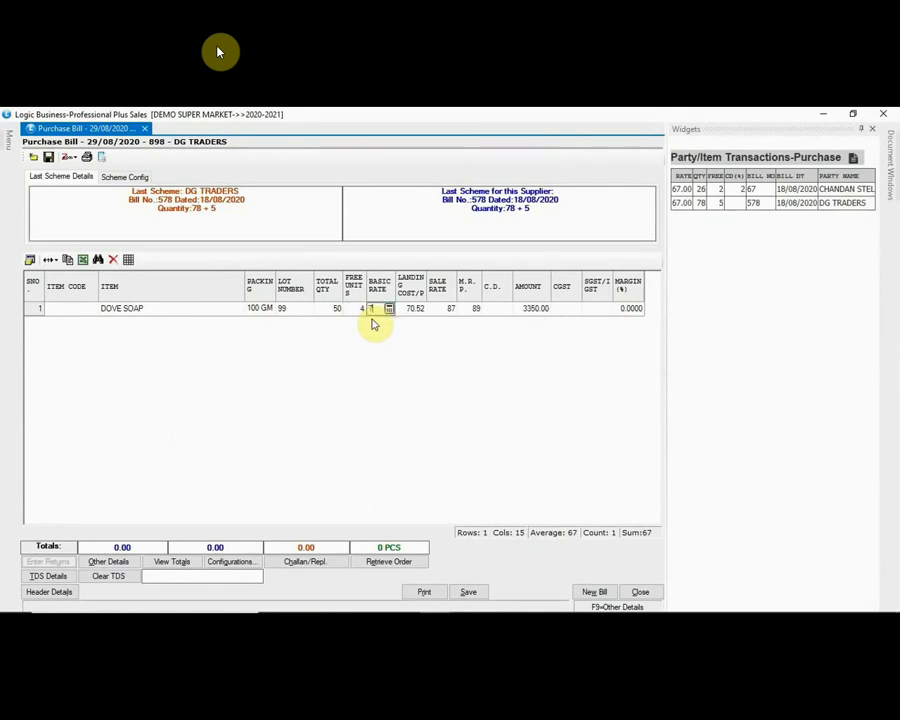
key(Return)
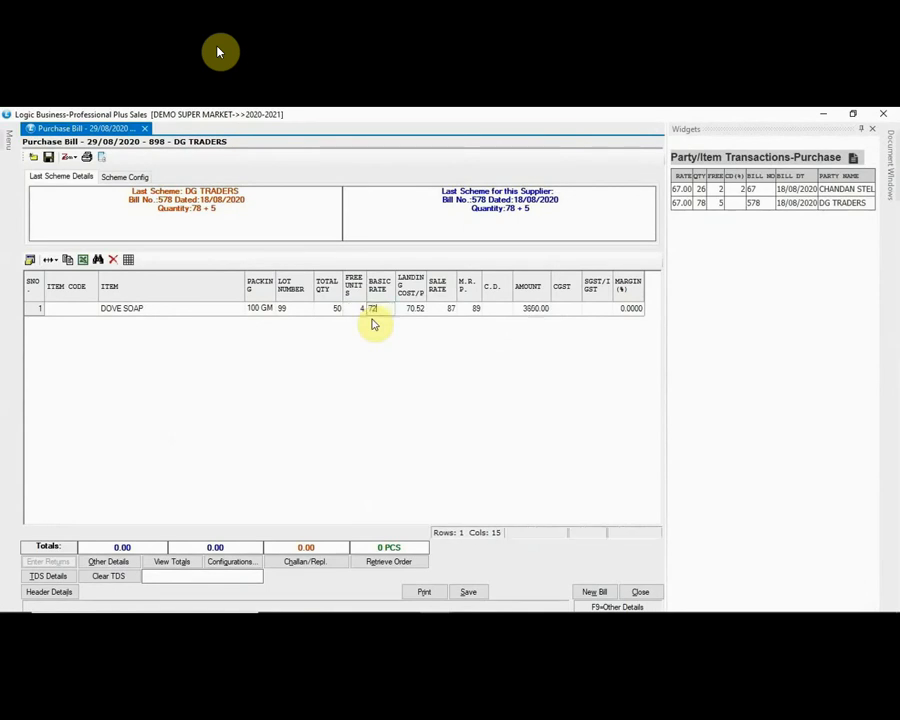
Step: Give the DOVE SOAP line sale rate 99, M.R.P. 99 and C.D. 2
key(Return)
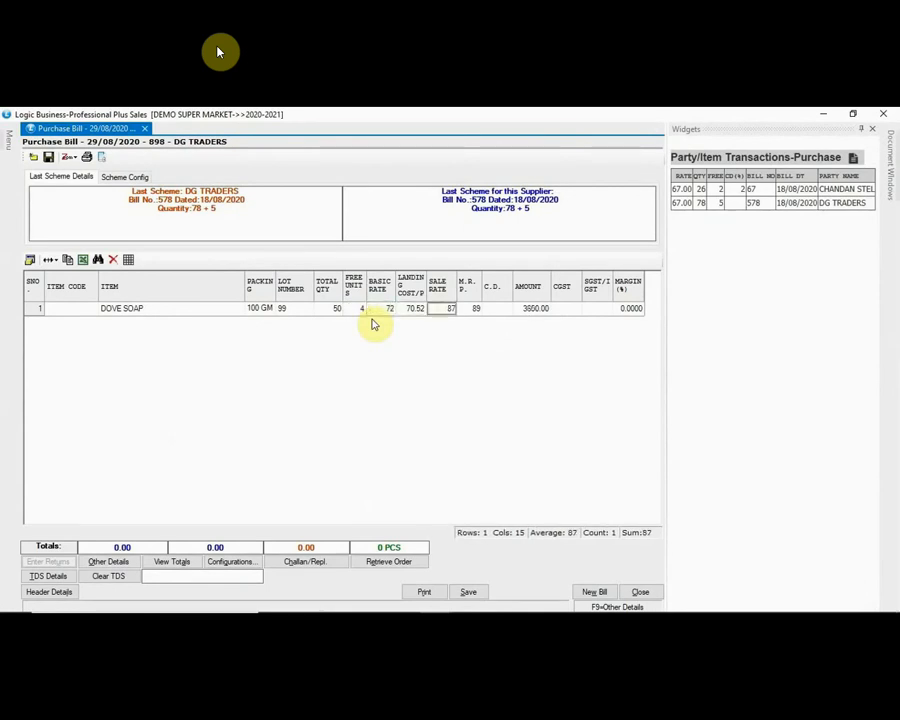
text(99)
key(Return)
text(99)
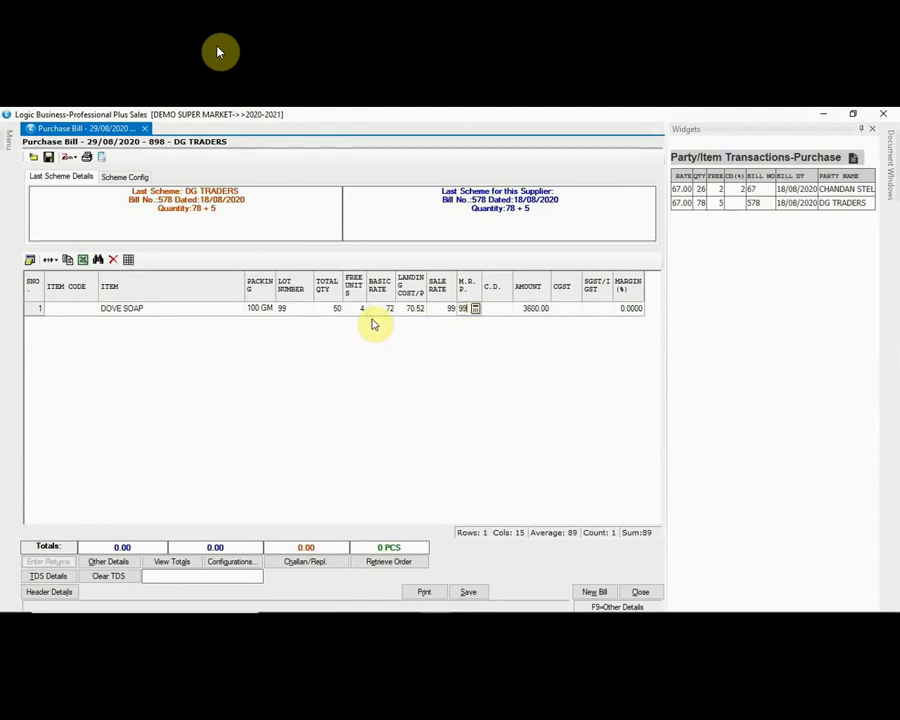
key(Return)
text(2)
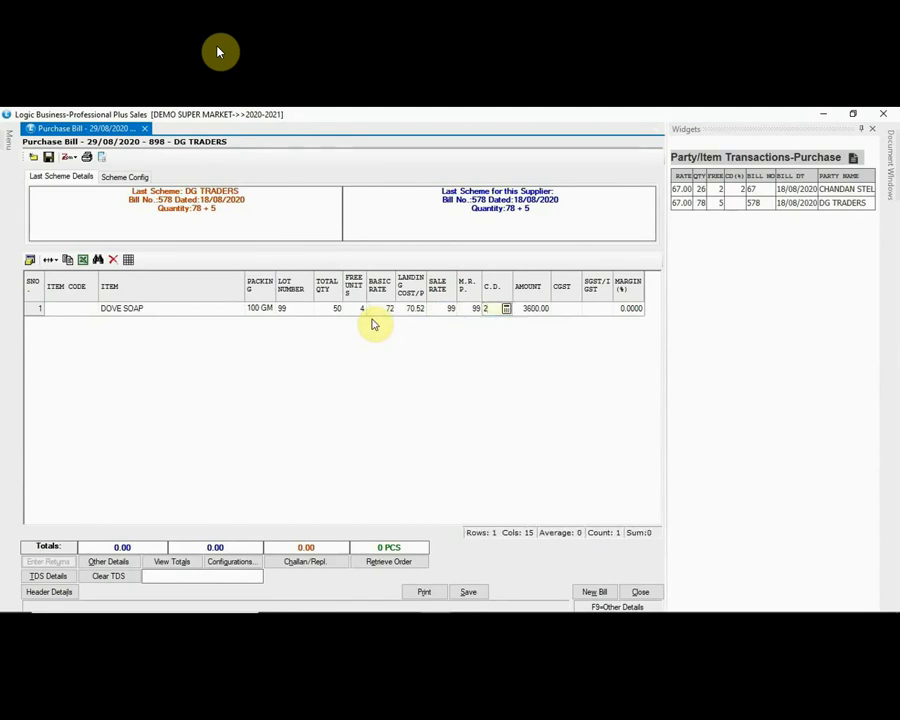
key(Return)
key(Return)
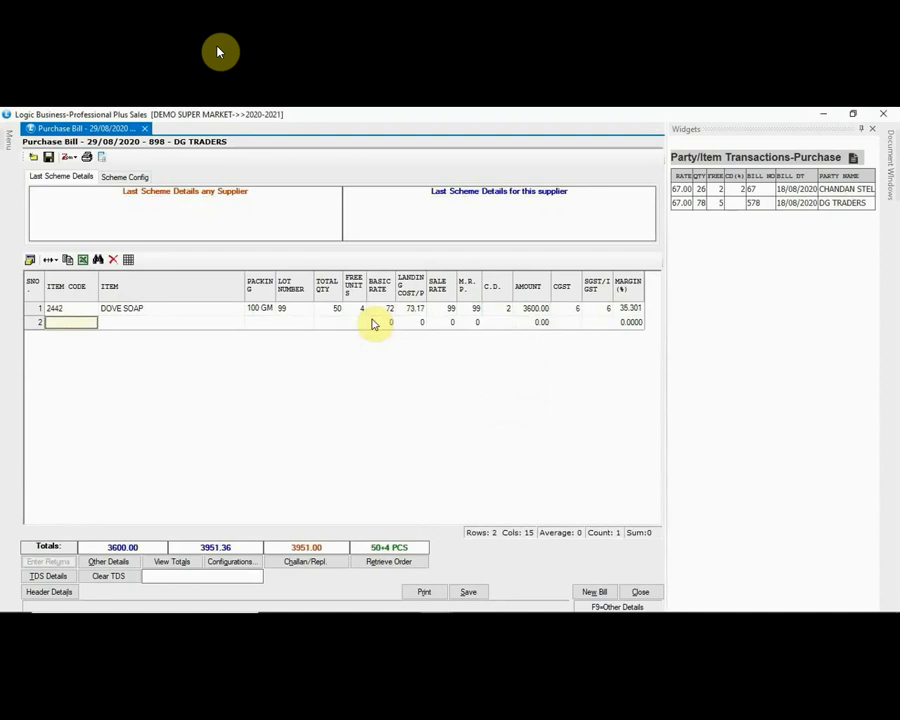
click(120, 326)
Step: Fill row 2 with RICH CREAM ICE CREAM: lot 125, quantity 15, rate 89, sale rate 125, M.R.P. 125
text(RICH)
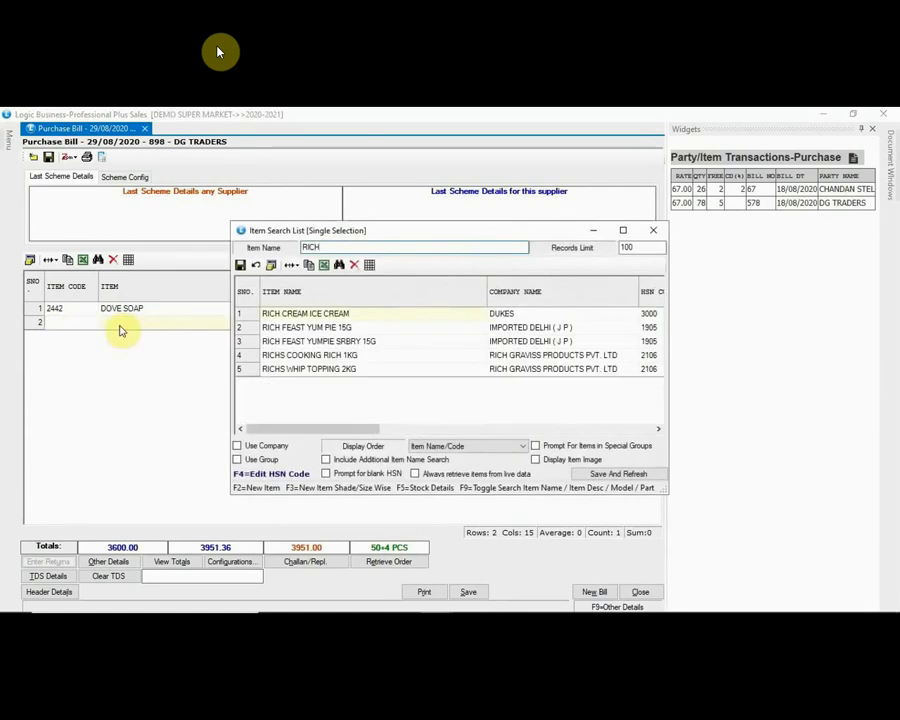
key(Return)
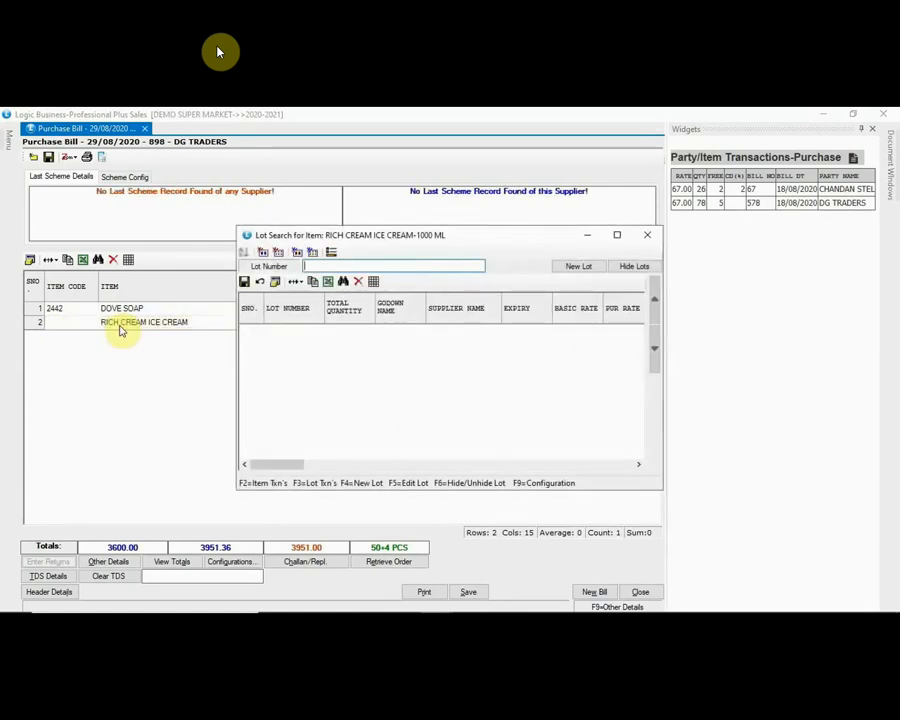
text(125)
key(Return)
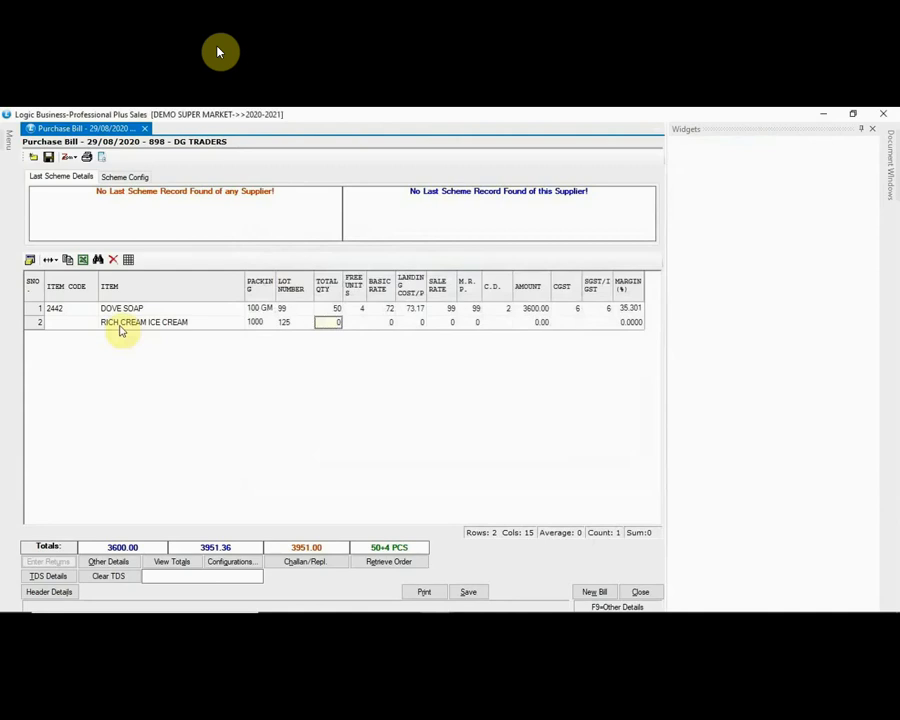
text(15)
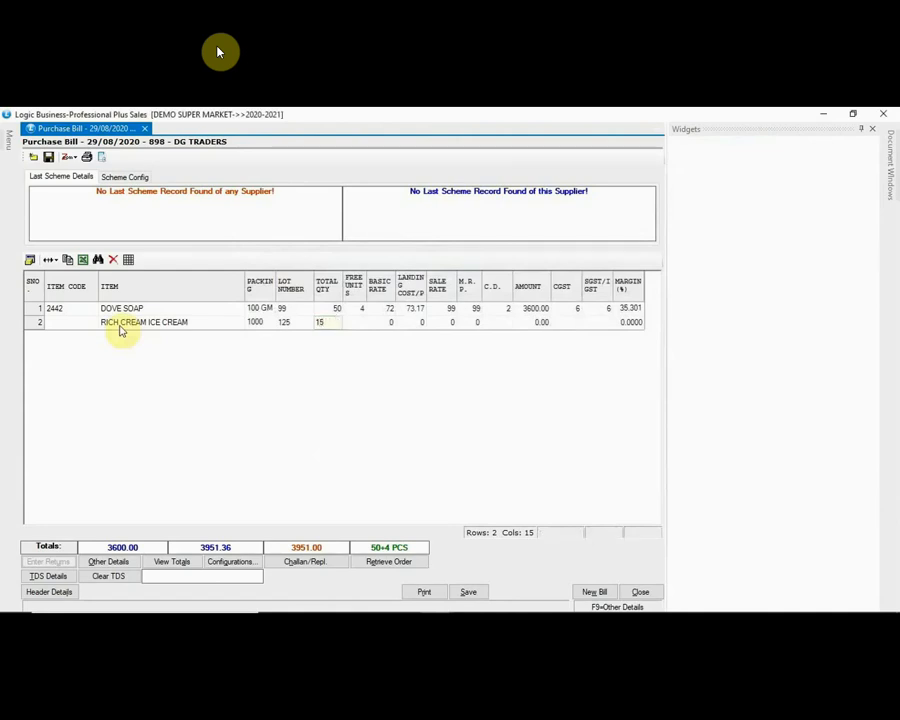
key(Return)
text(89)
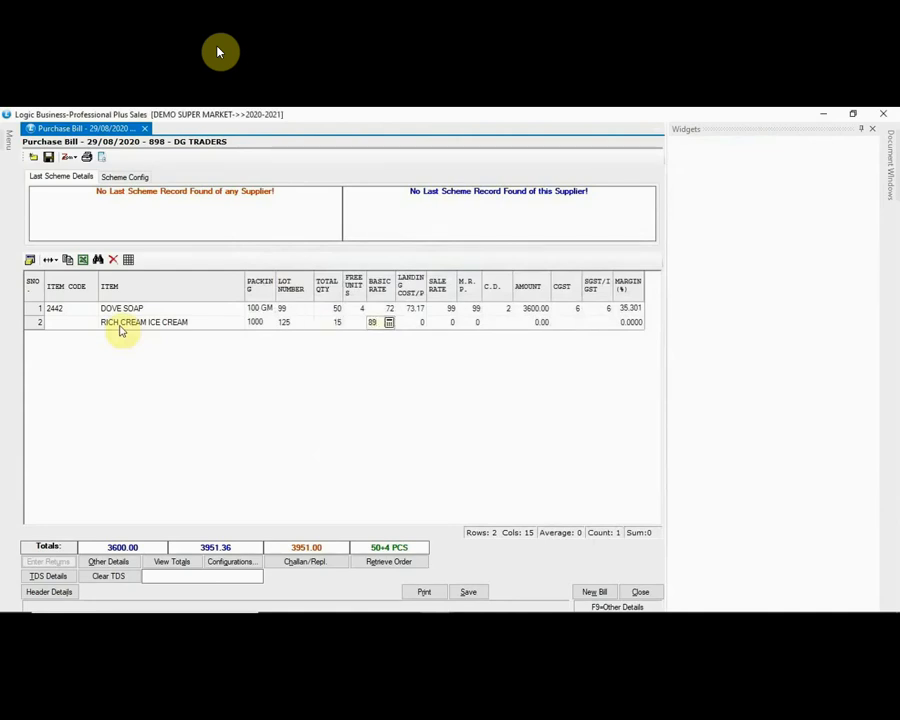
key(Return)
text(125)
key(Return)
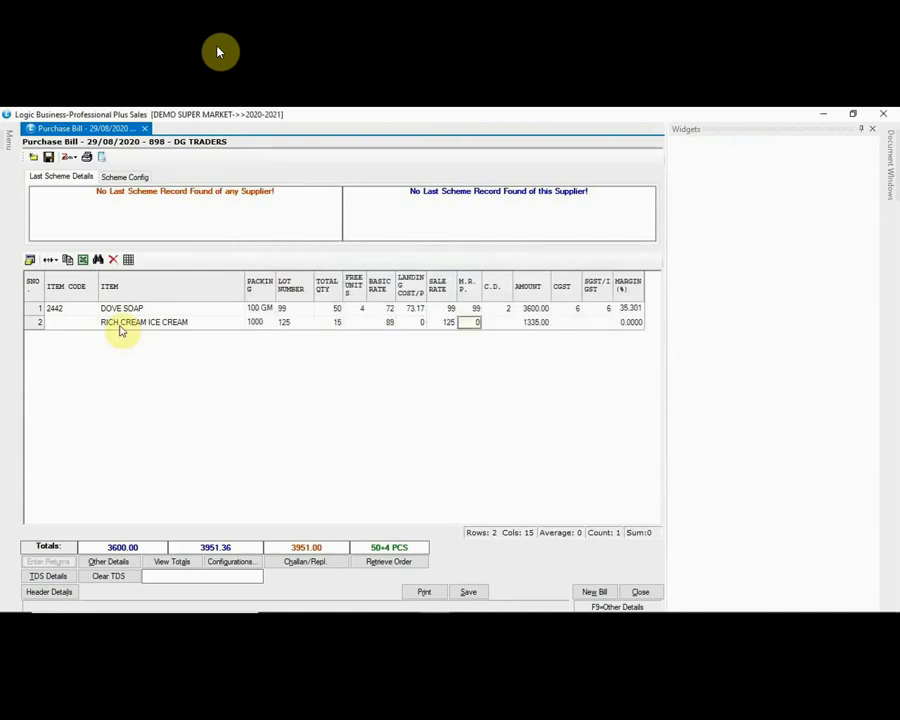
text(125)
key(Return)
key(Return)
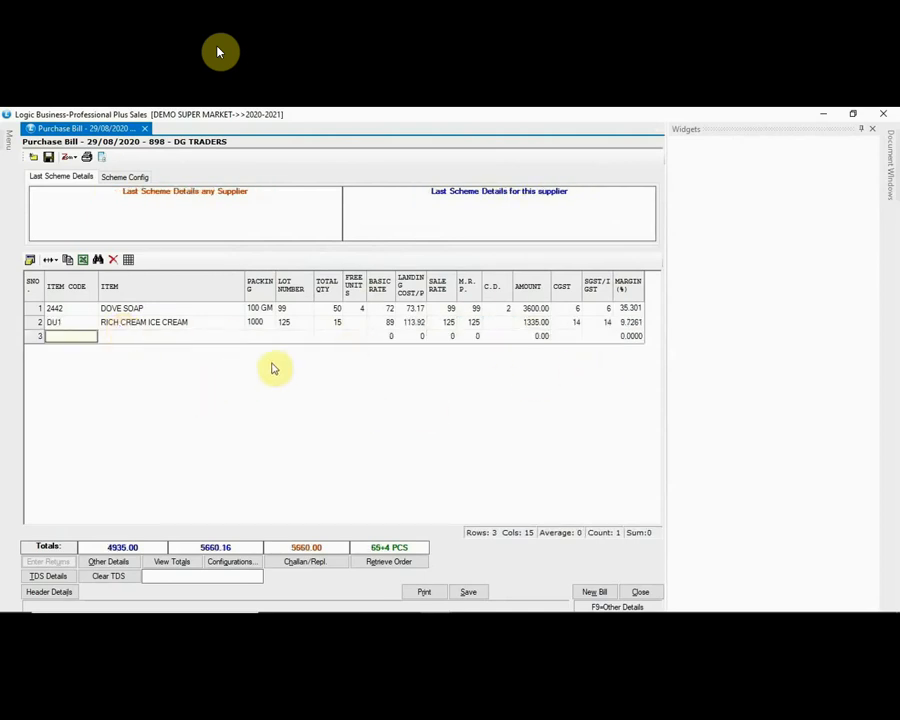
click(182, 564)
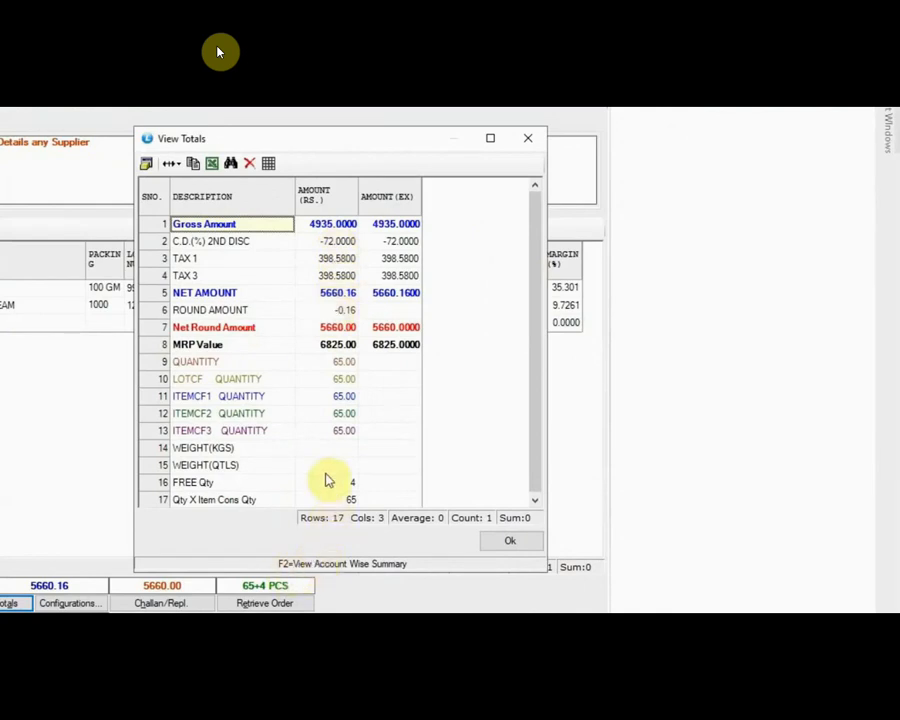
key(F2)
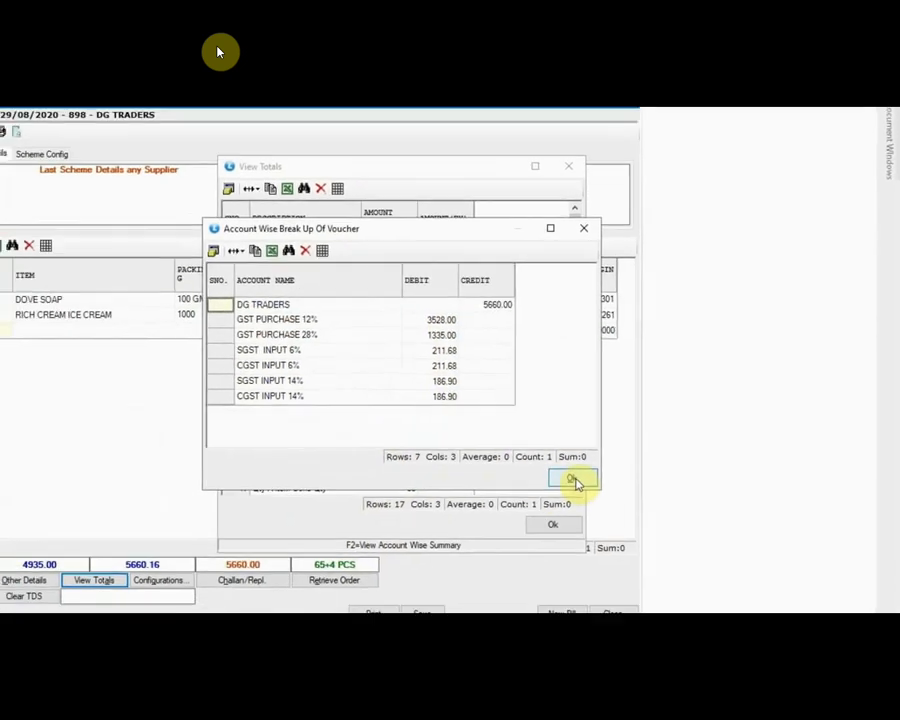
click(572, 480)
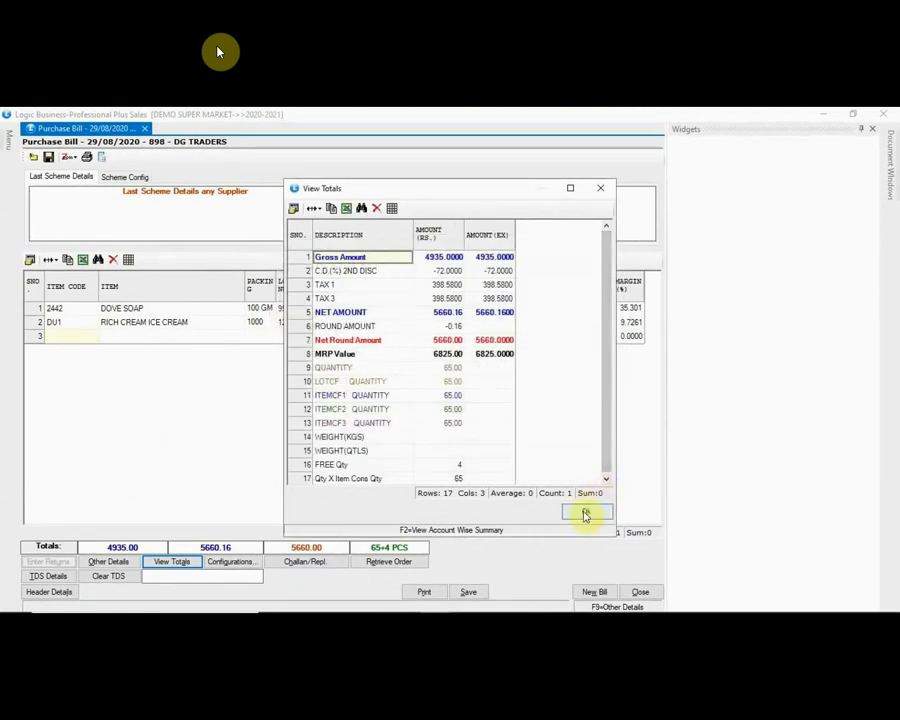
click(585, 515)
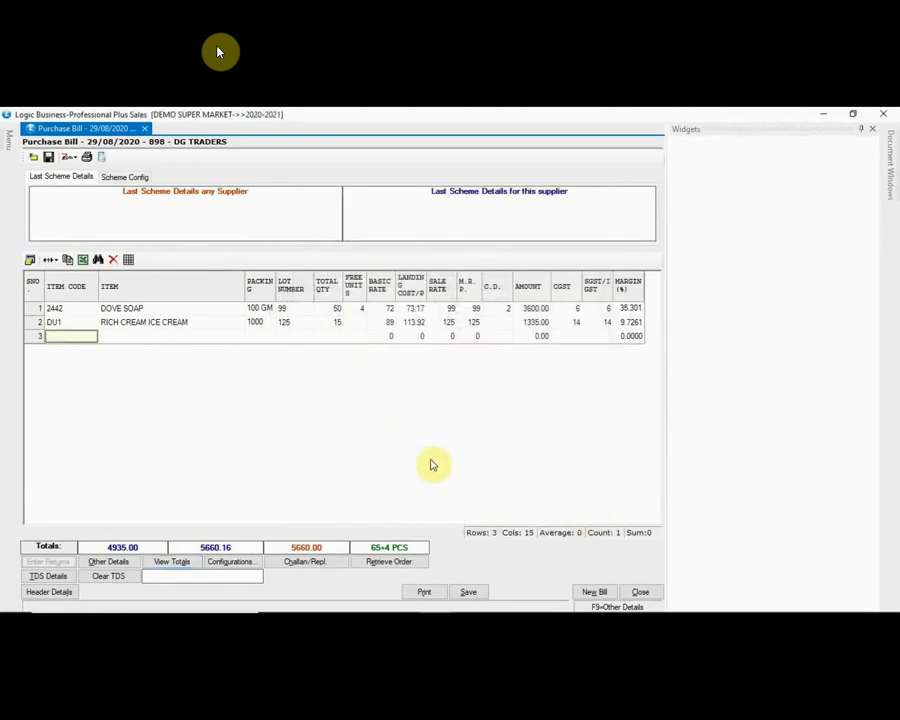
Step: Save and close the purchase bill, then open a new touch-screen Sale Bill
click(470, 593)
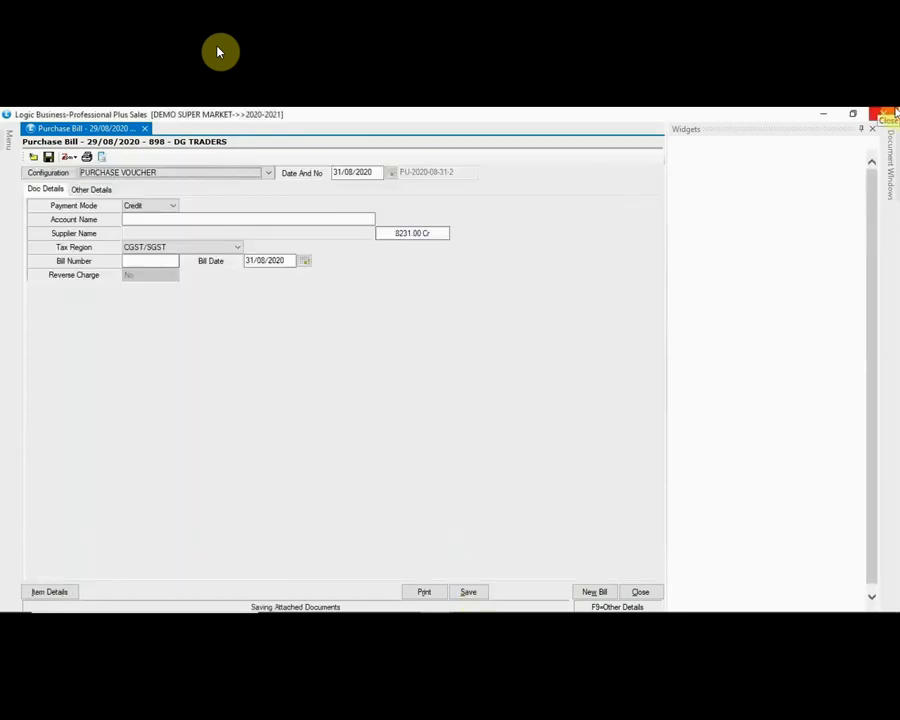
click(886, 113)
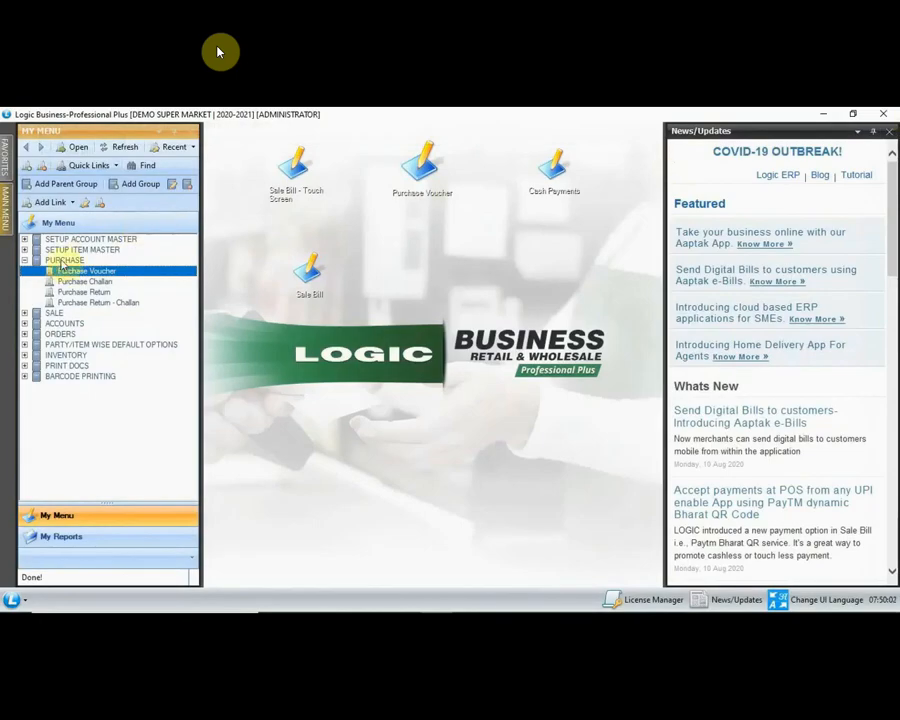
click(24, 260)
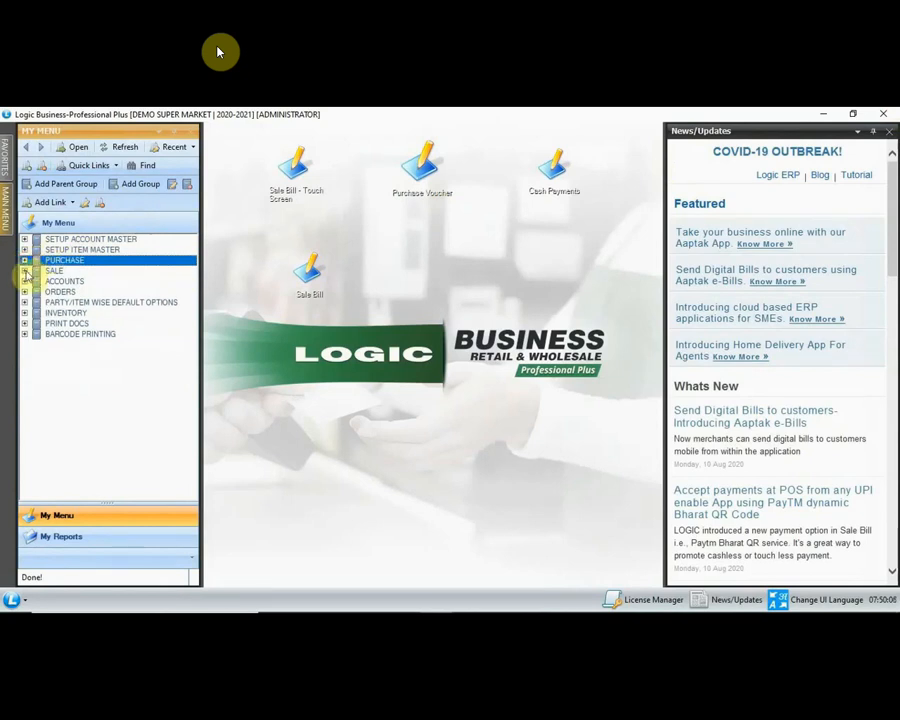
click(25, 271)
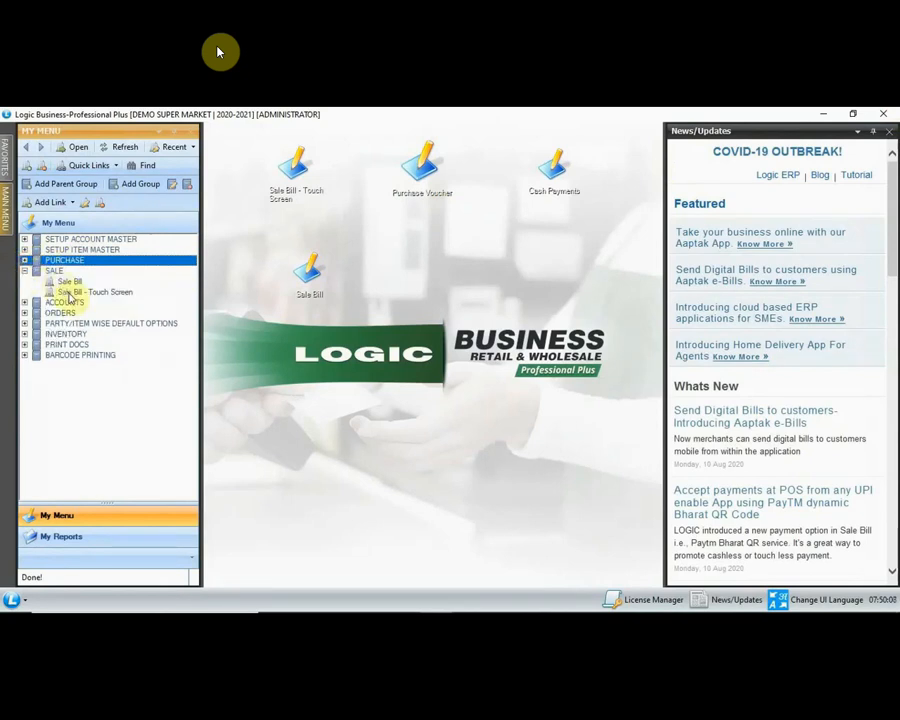
click(68, 292)
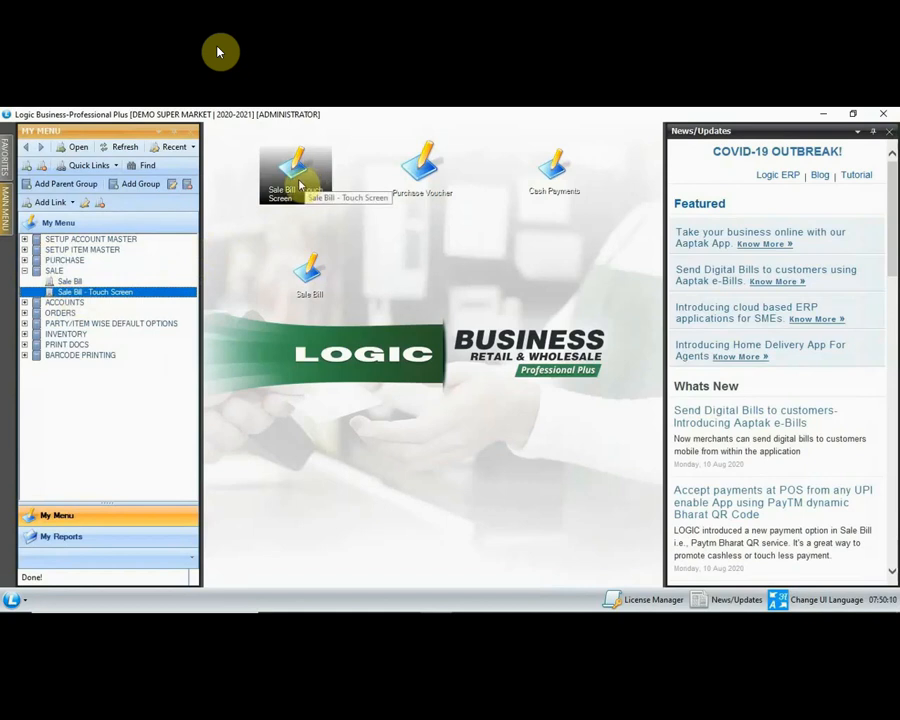
double_click(83, 293)
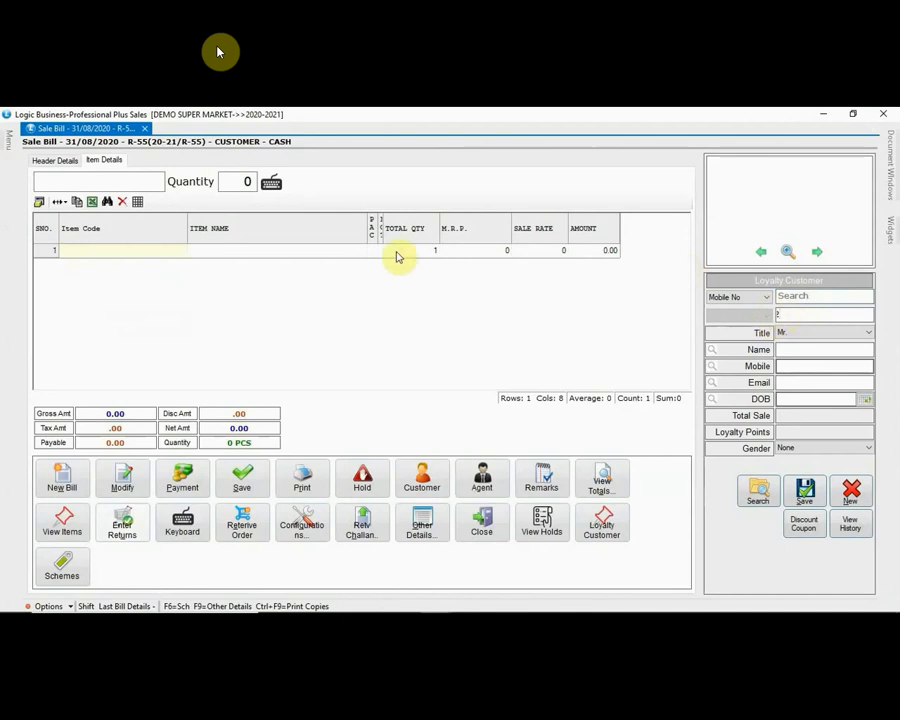
Step: Add item code DU1 (RICH CREAM ICE CREAM) to the sale bill's first row
click(87, 253)
text(DU1)
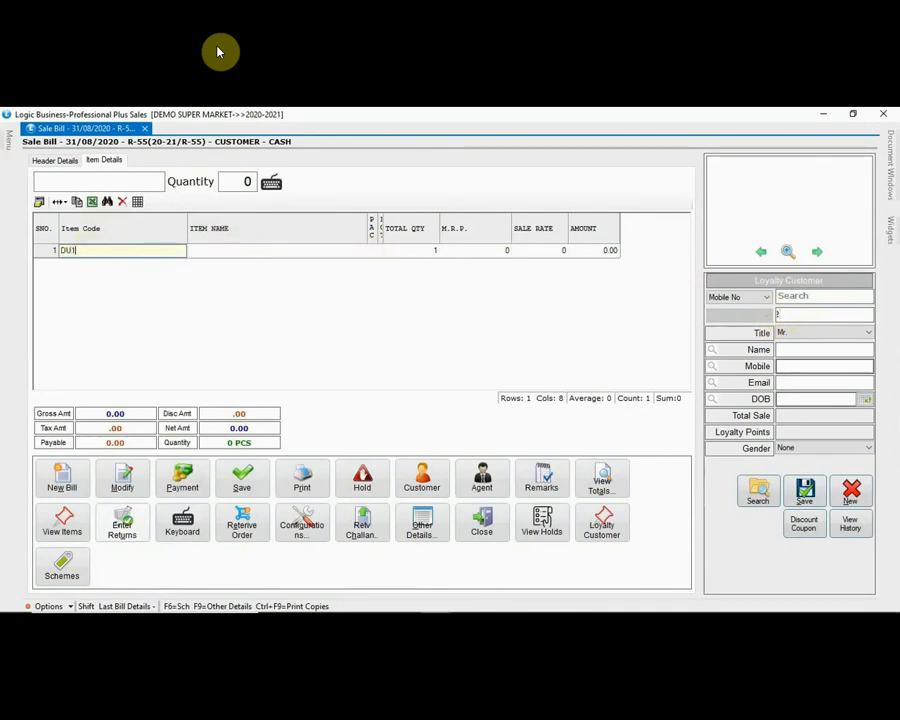
key(Return)
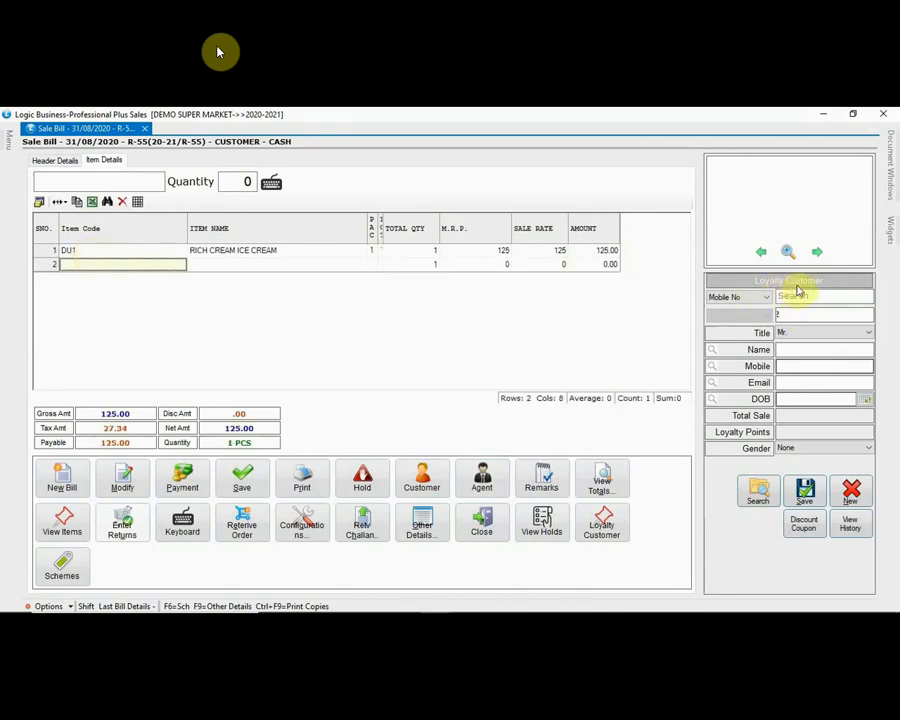
Step: Attach the loyalty customer by their mobile number and bring up the payment screen
click(800, 295)
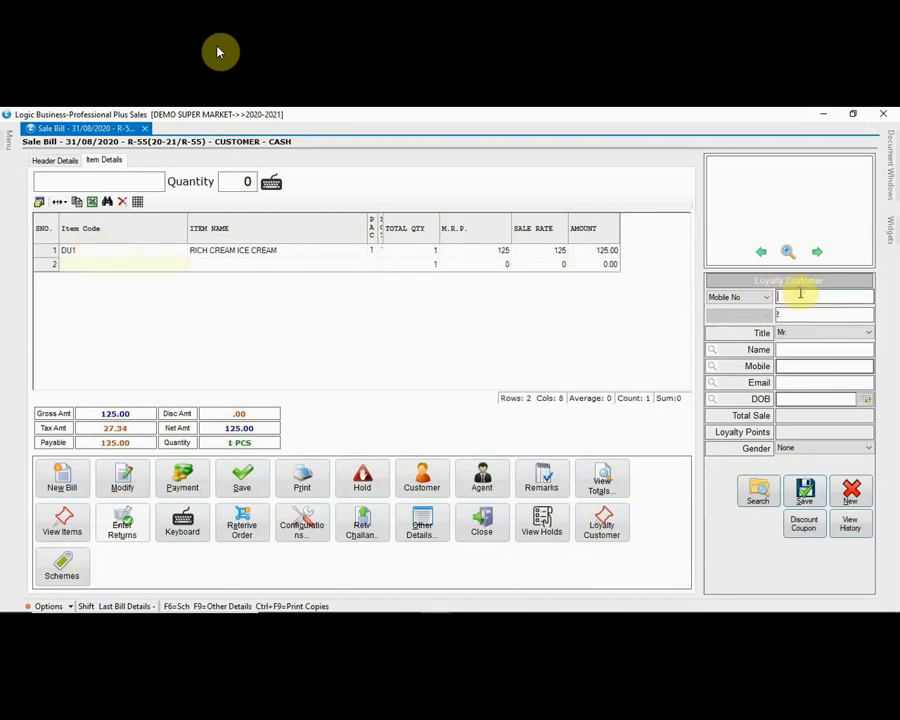
key(Return)
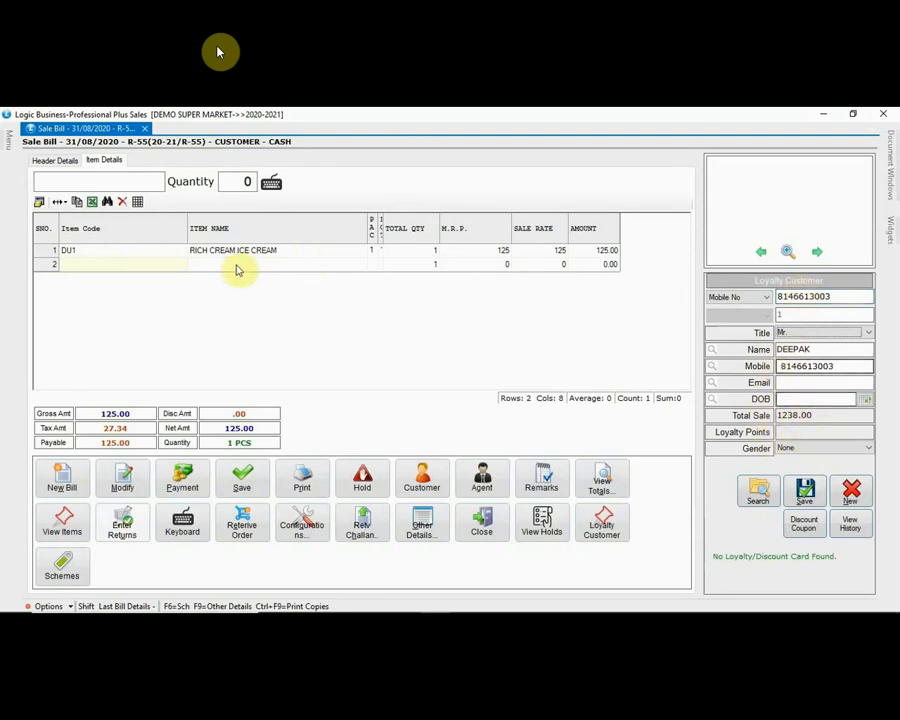
click(184, 478)
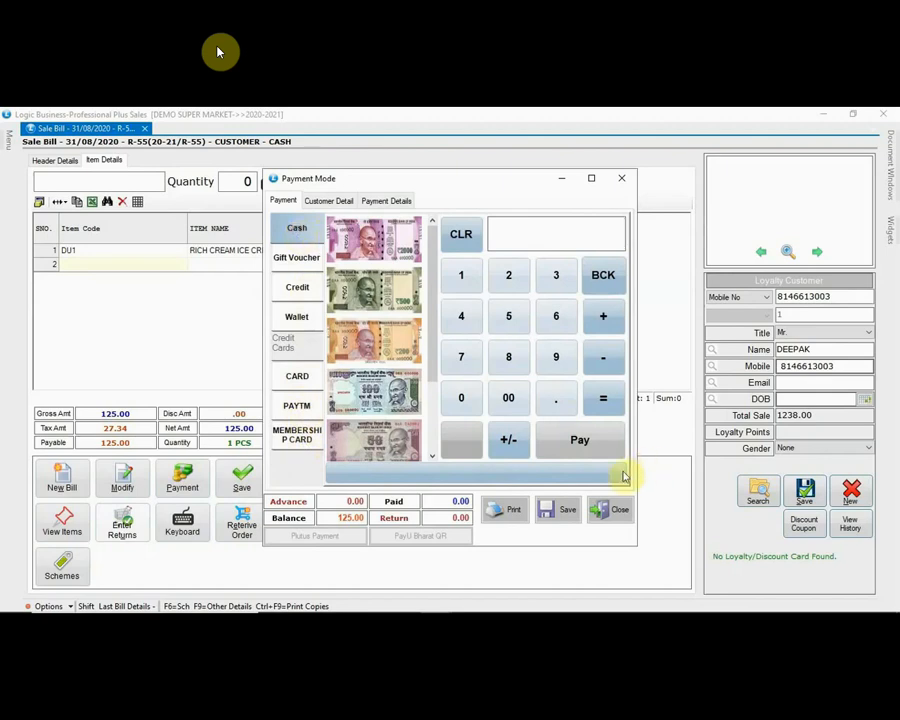
Step: Pay the 125.00 balance of bill R-55 in cash and print its tax invoice
click(594, 452)
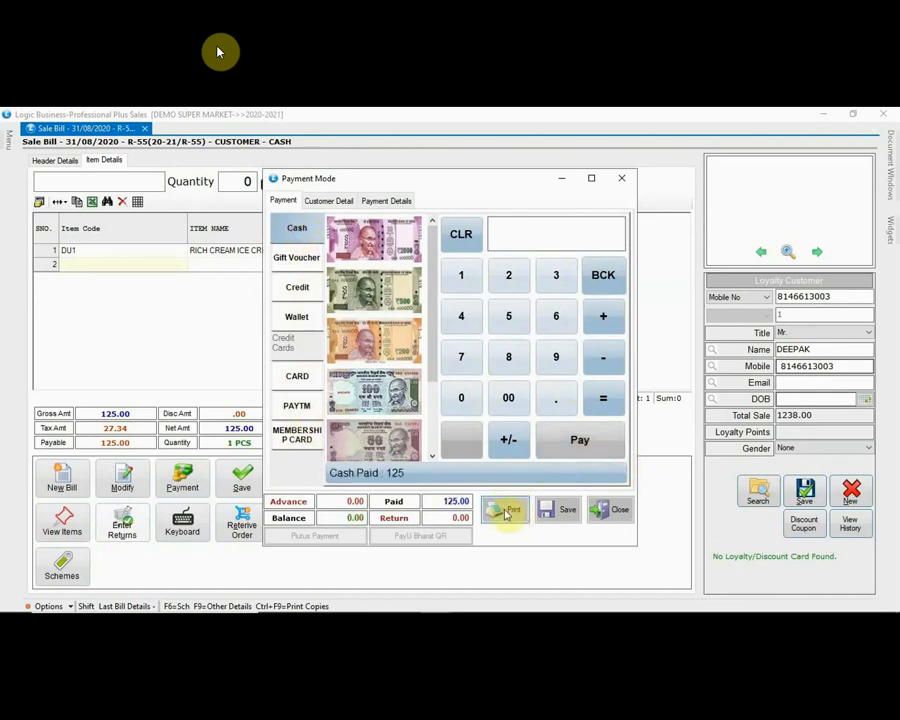
click(512, 511)
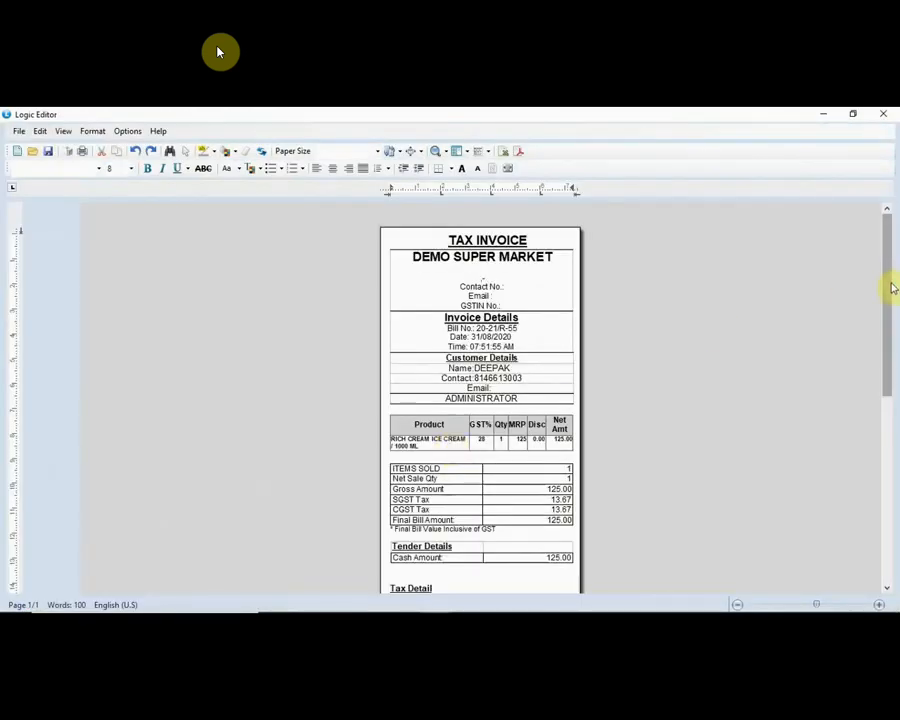
Step: Scroll through the tax invoice preview, then close it to return to Sale Bill R-56
drag(882, 290, 876, 261)
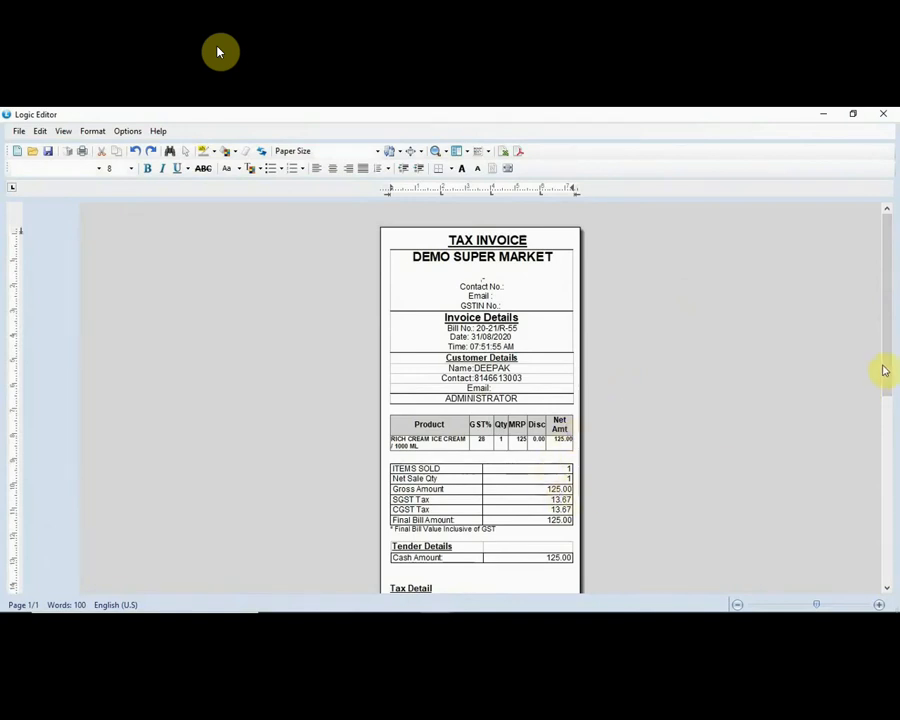
mouse_move(884, 369)
mouse_down()
mouse_move(887, 403)
mouse_move(888, 346)
mouse_up()
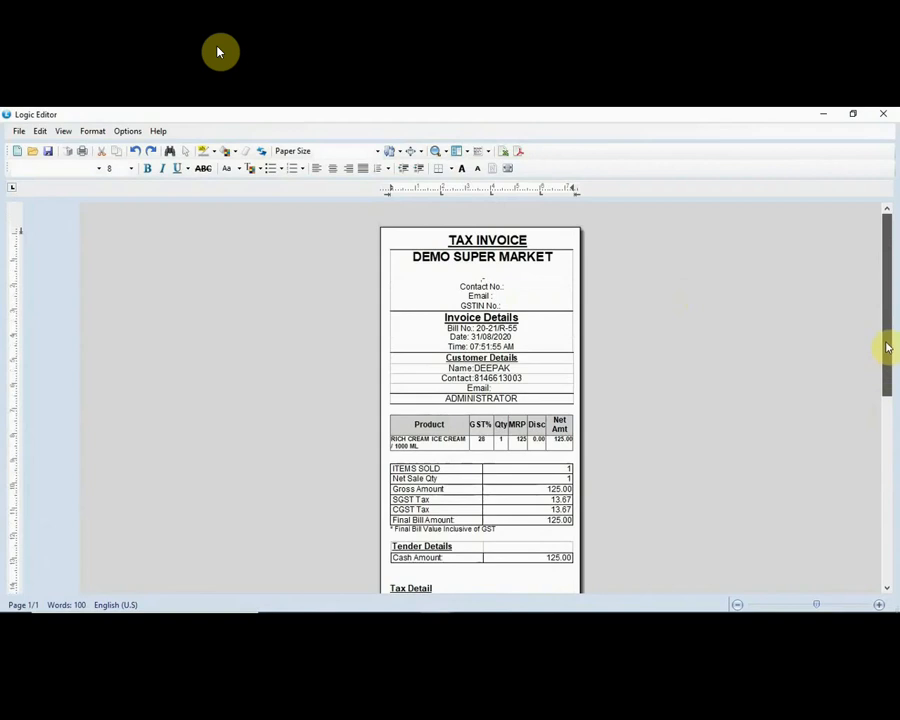
click(884, 114)
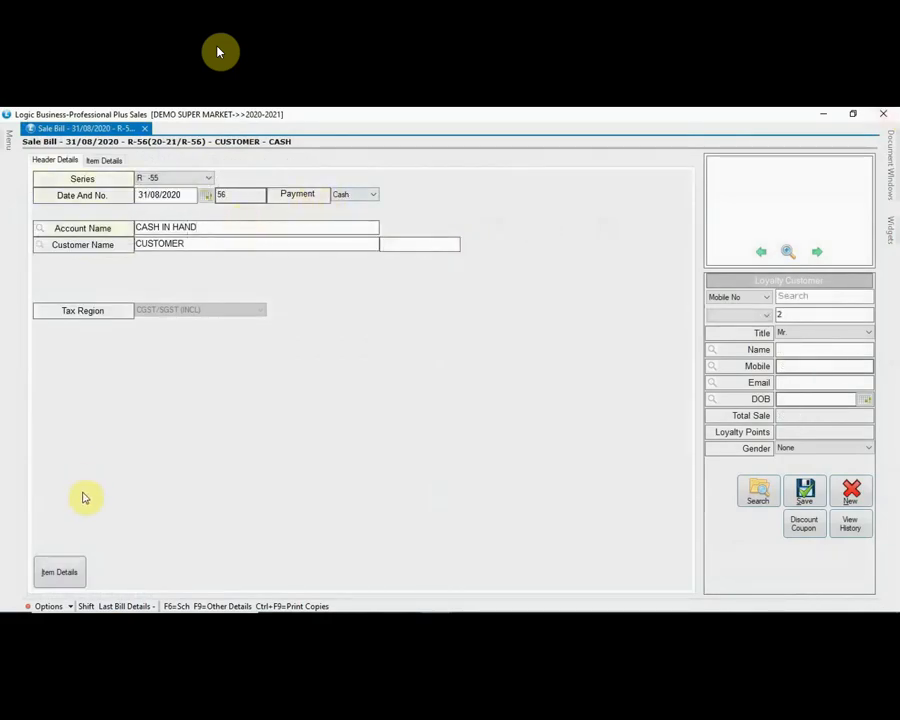
Step: Add AYUR COLD CRM 200ML as the first item of bill R-56 with quantity 5 at 110
click(73, 570)
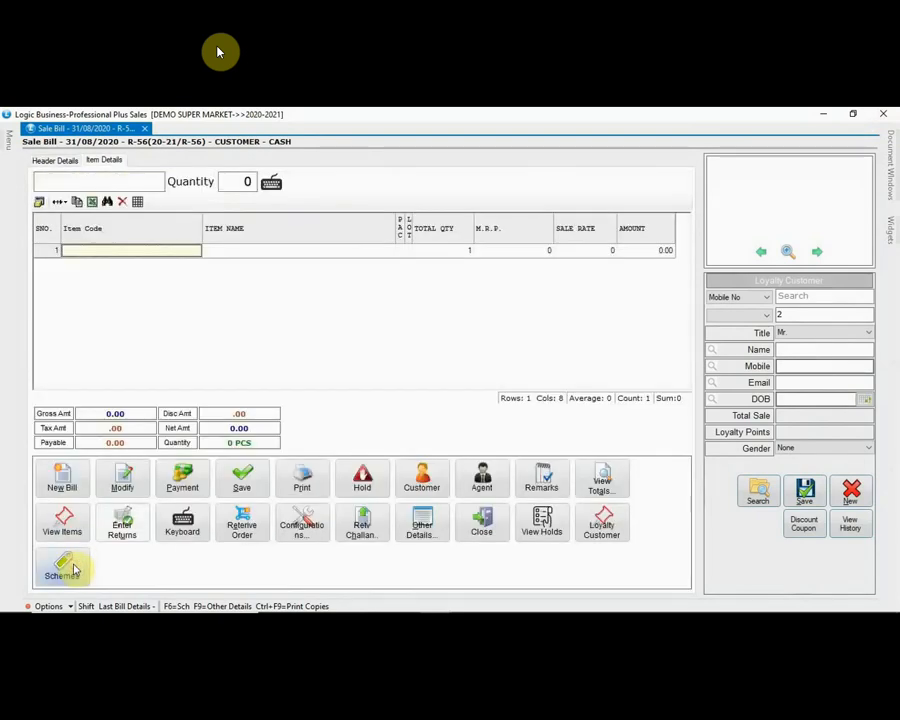
click(247, 251)
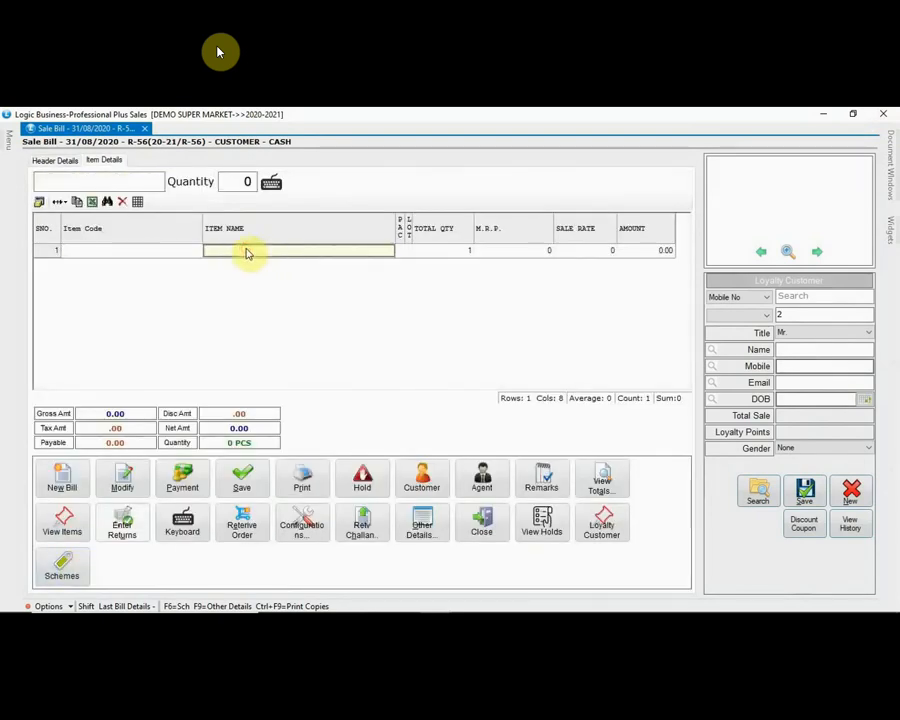
key(Return)
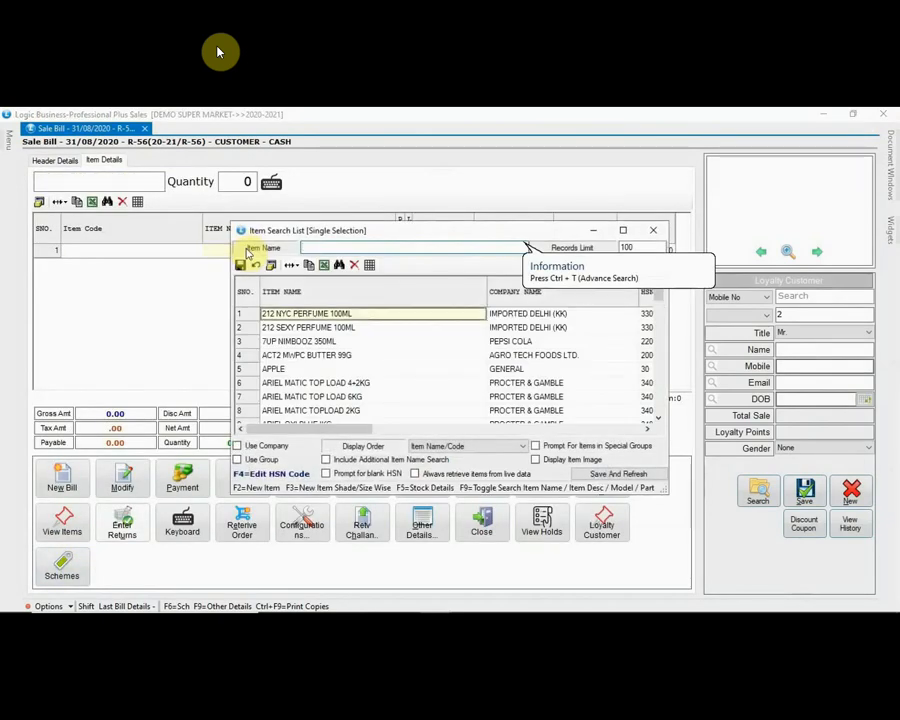
key(Down)
key(Down)
key(Down)
key(Down)
key(Down)
key(Down)
key(Down)
key(Down)
key(Down)
key(Down)
key(Down)
key(Down)
key(Down)
key(Down)
key(Down)
key(Down)
key(Down)
key(Down)
key(Down)
key(Down)
key(Return)
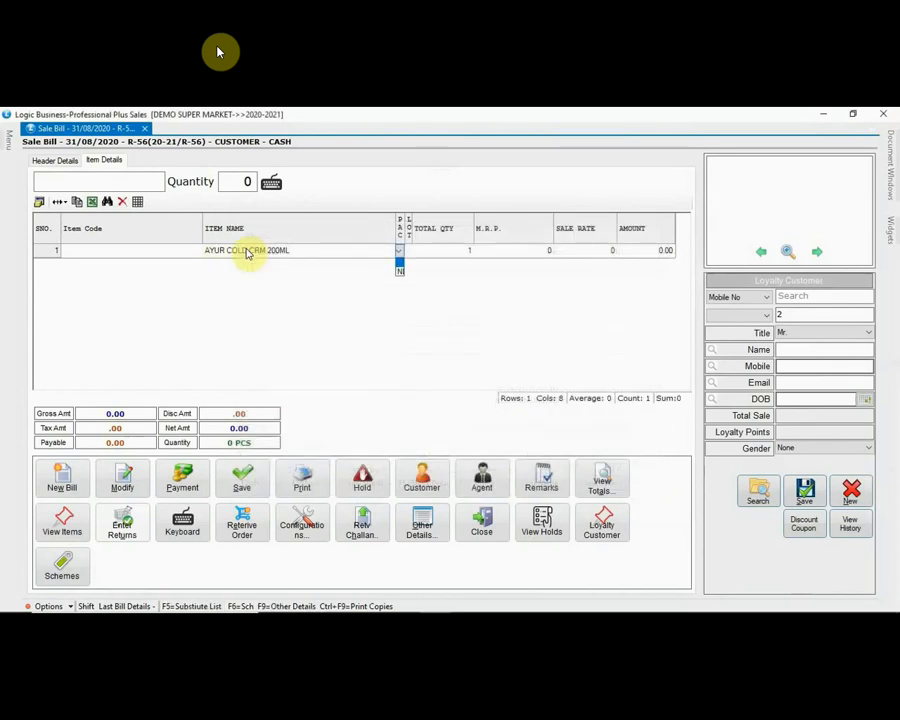
key(Return)
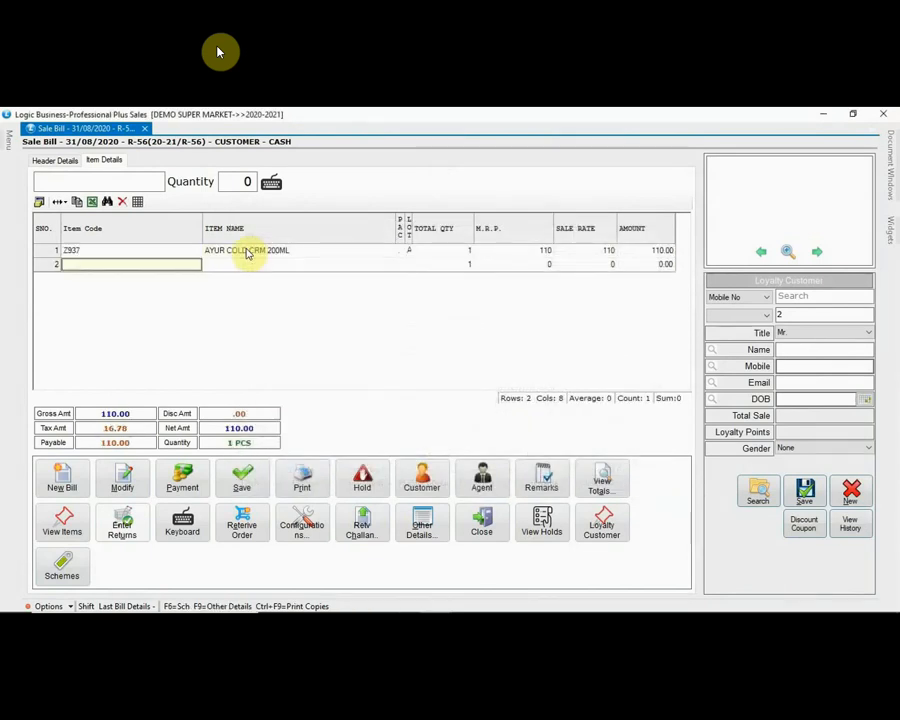
click(448, 253)
text(5)
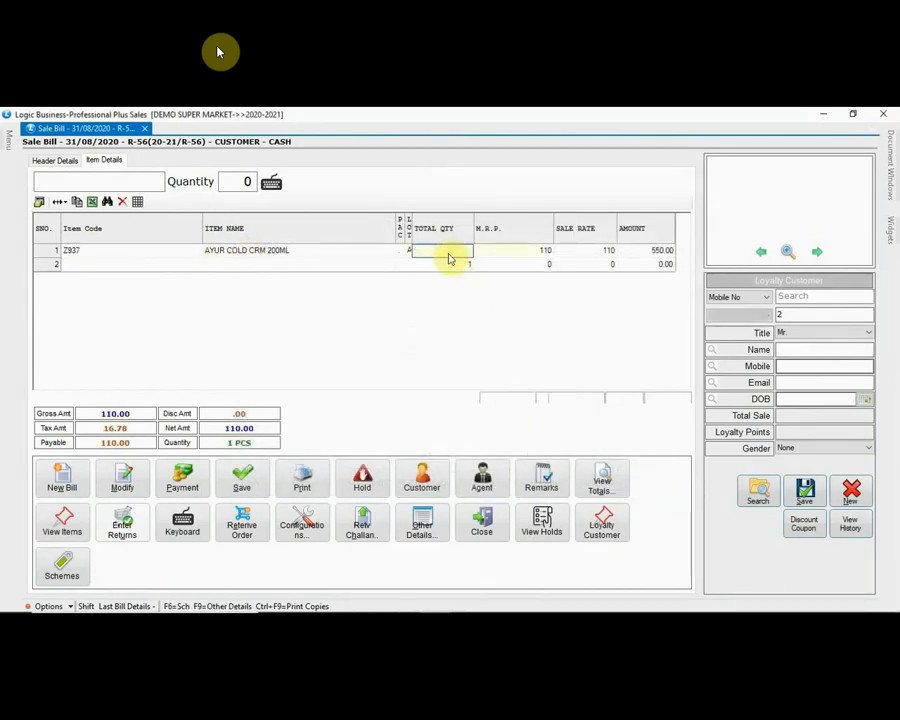
key(Return)
key(Return)
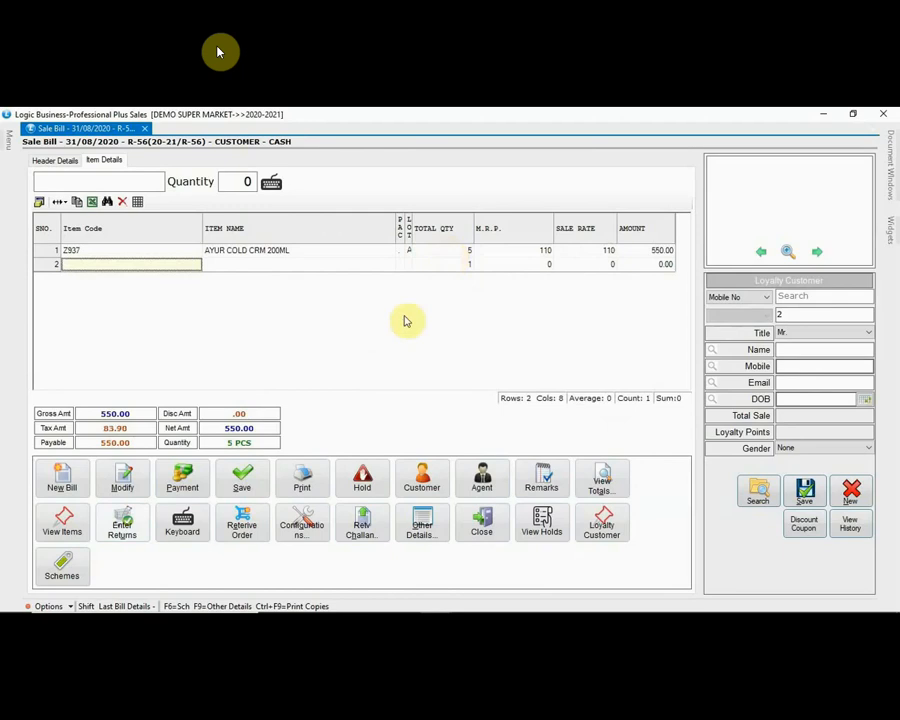
Step: Add a normal return of RICH CREAM ICE CREAM (code DU1, lot 125) against bill R-55
click(121, 522)
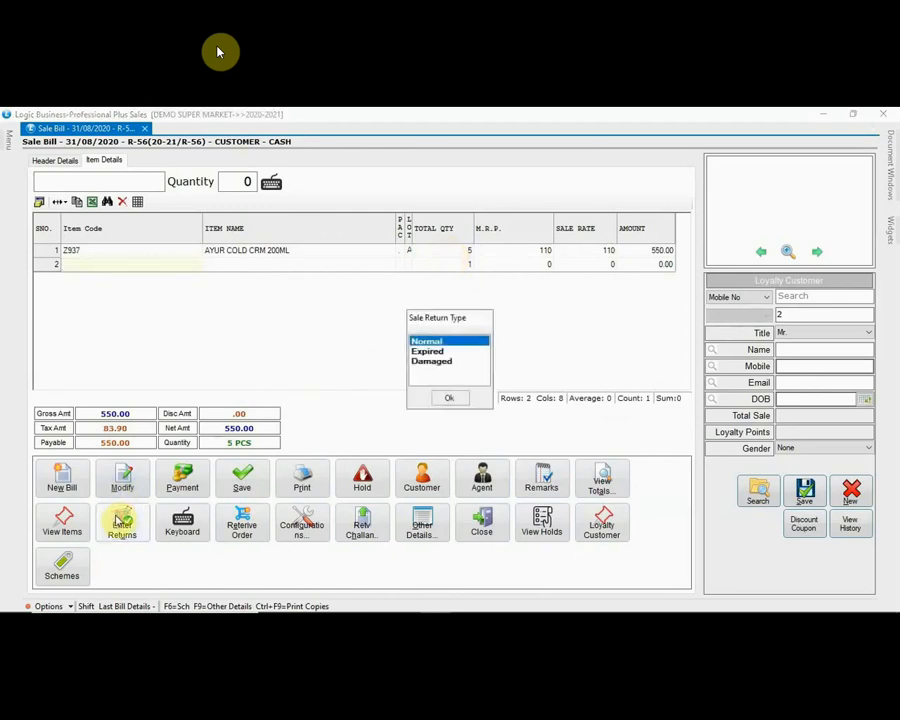
click(452, 400)
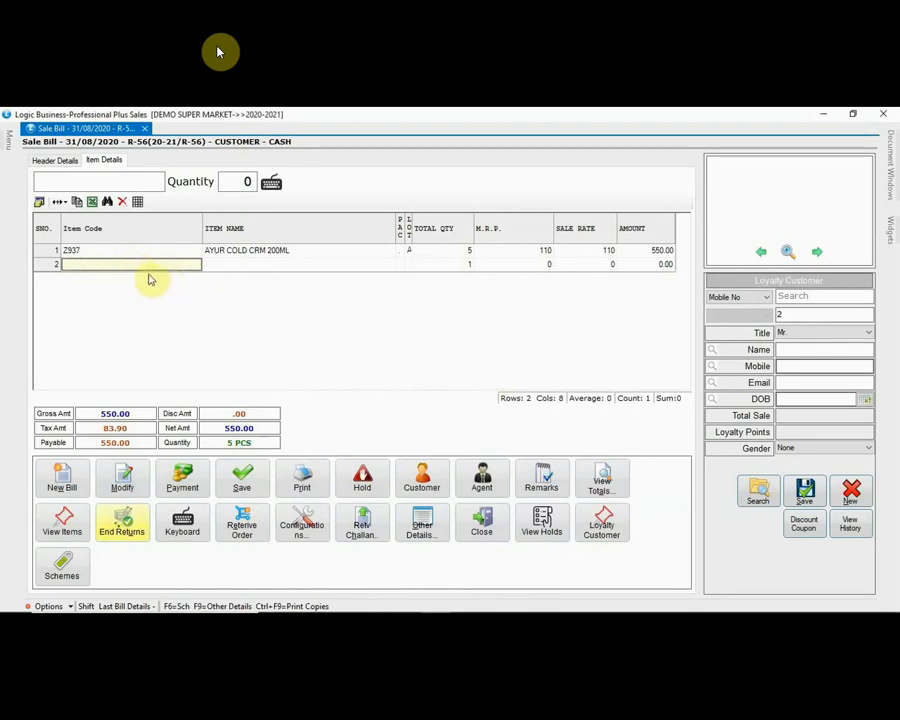
text(DU1)
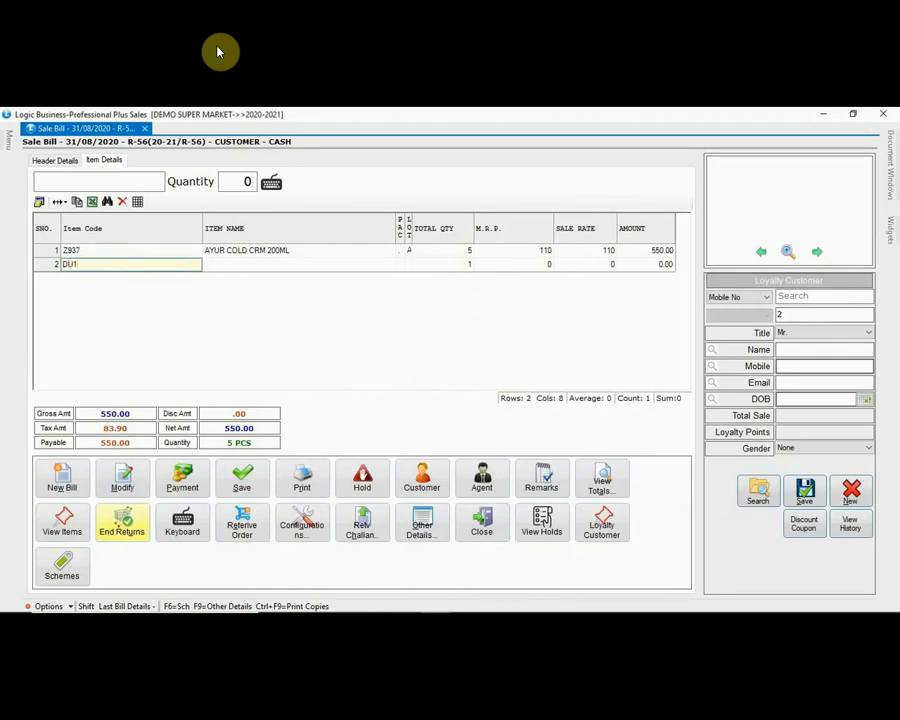
key(Return)
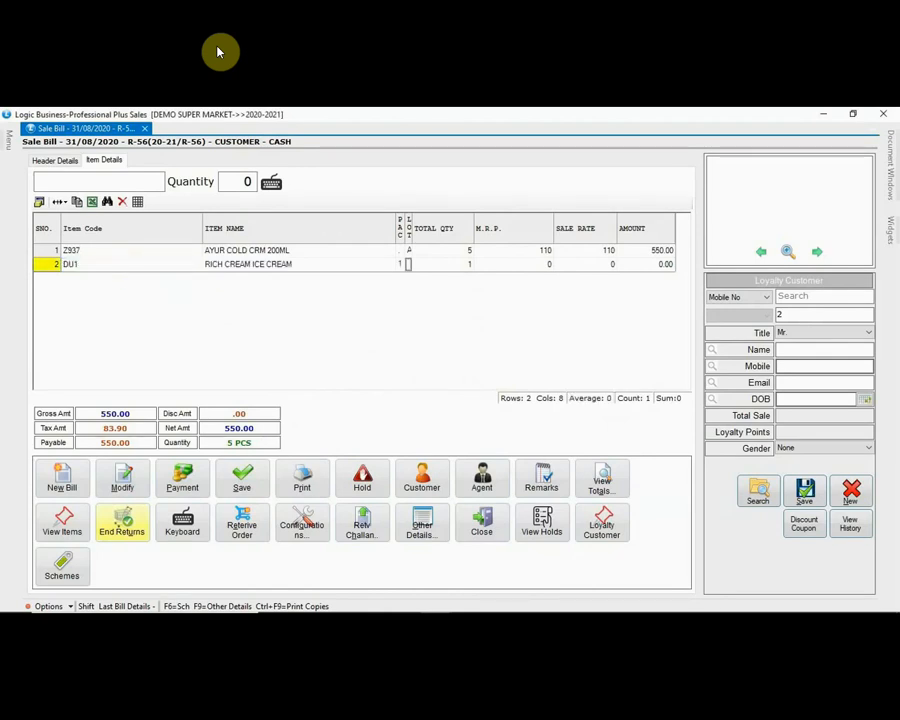
key(Return)
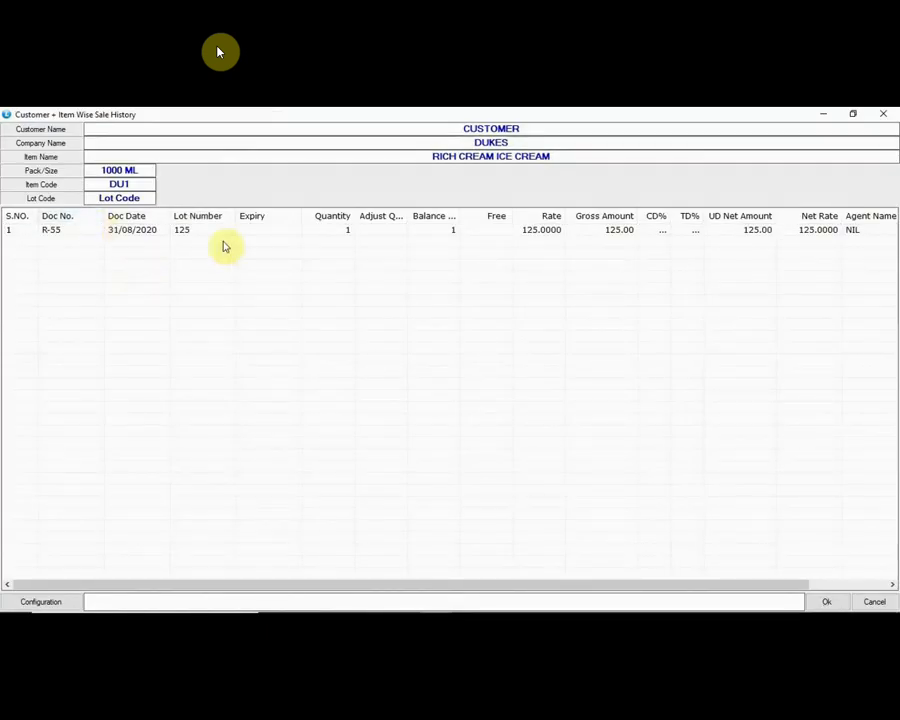
click(330, 236)
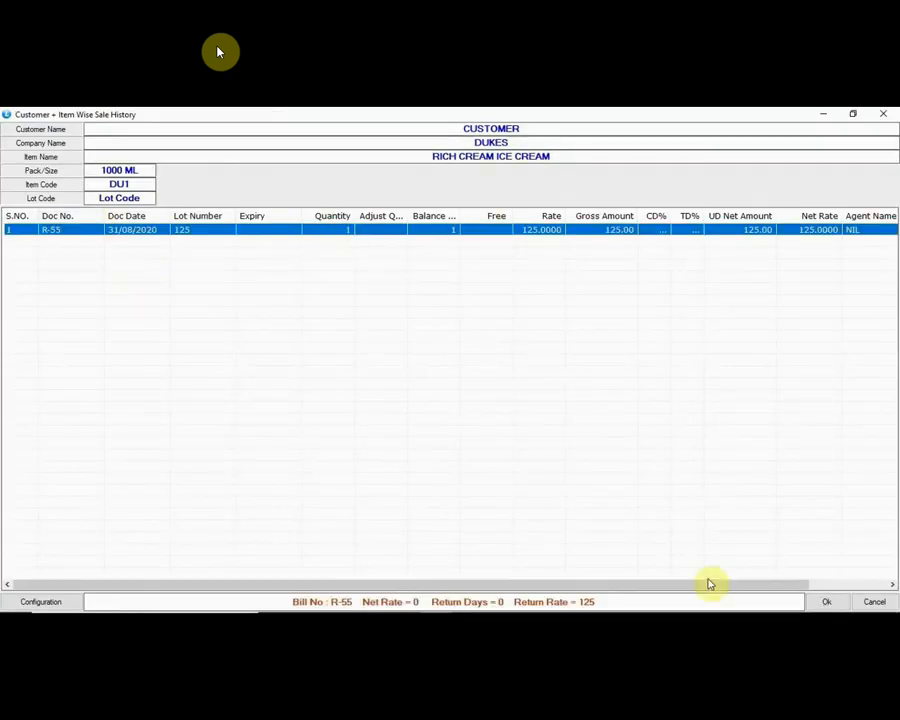
click(823, 601)
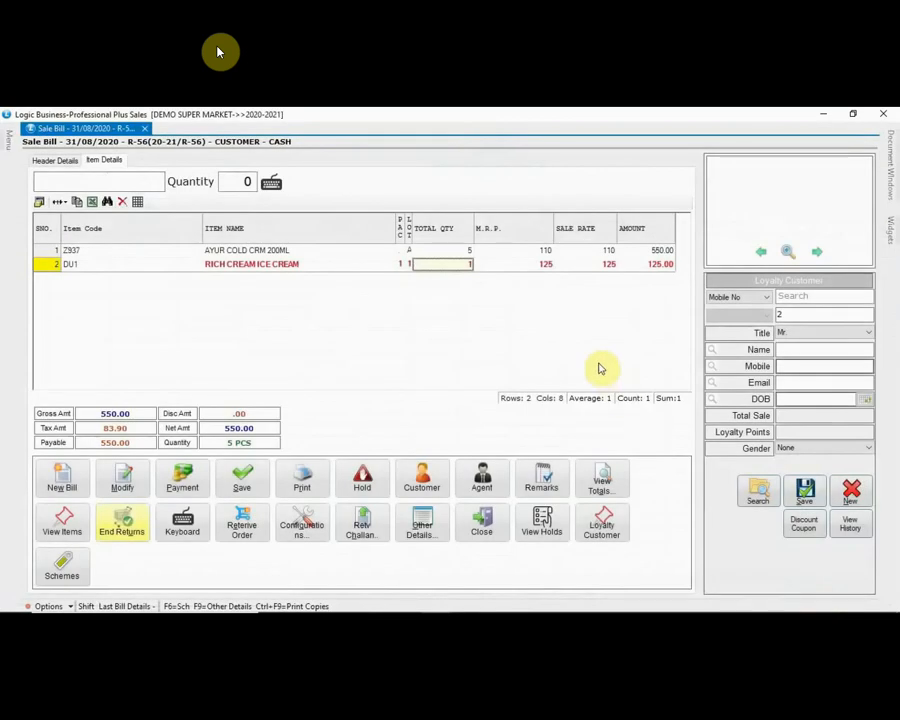
key(Return)
key(Return)
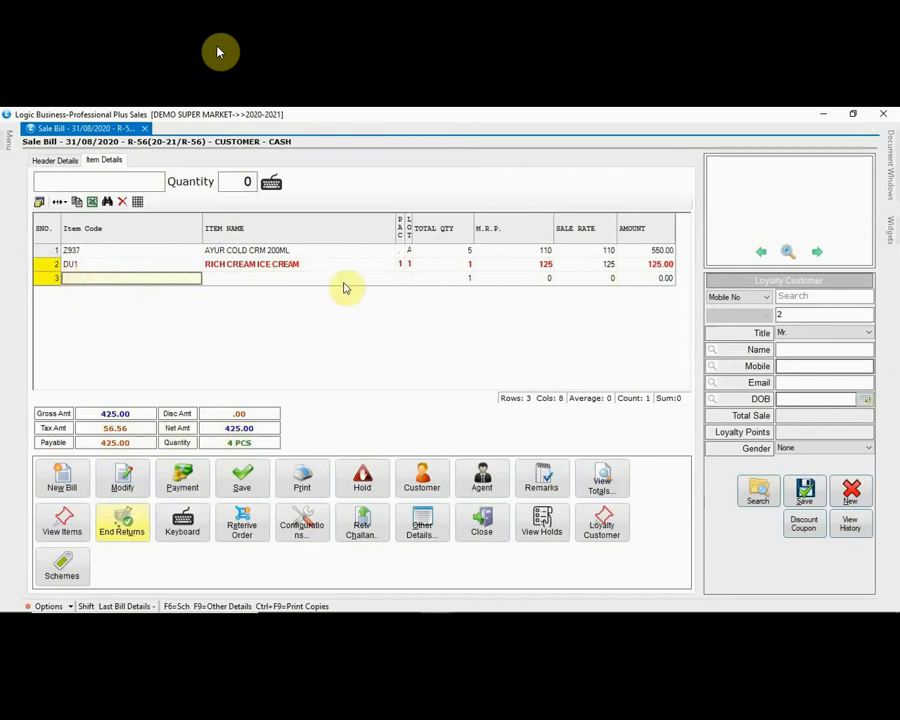
Step: Look up and attach the loyalty customer to bill R-56 by mobile number
click(790, 297)
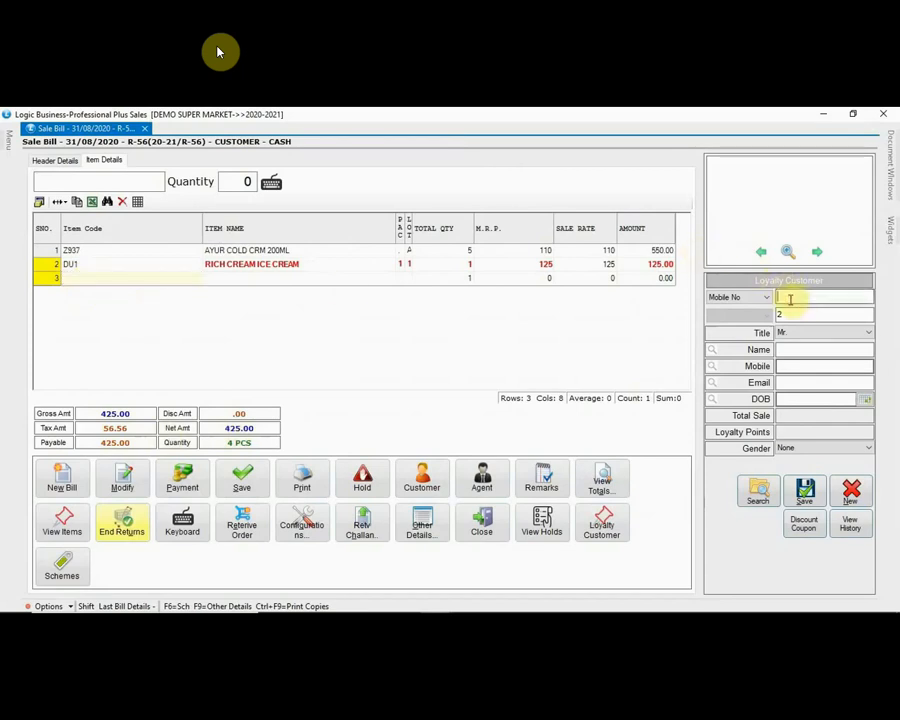
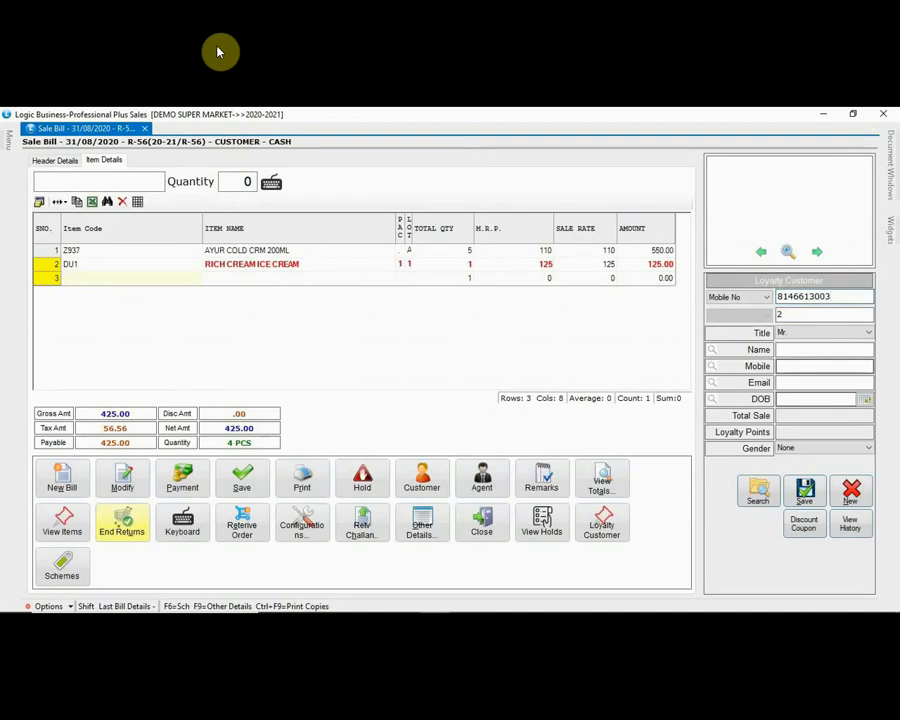
key(Return)
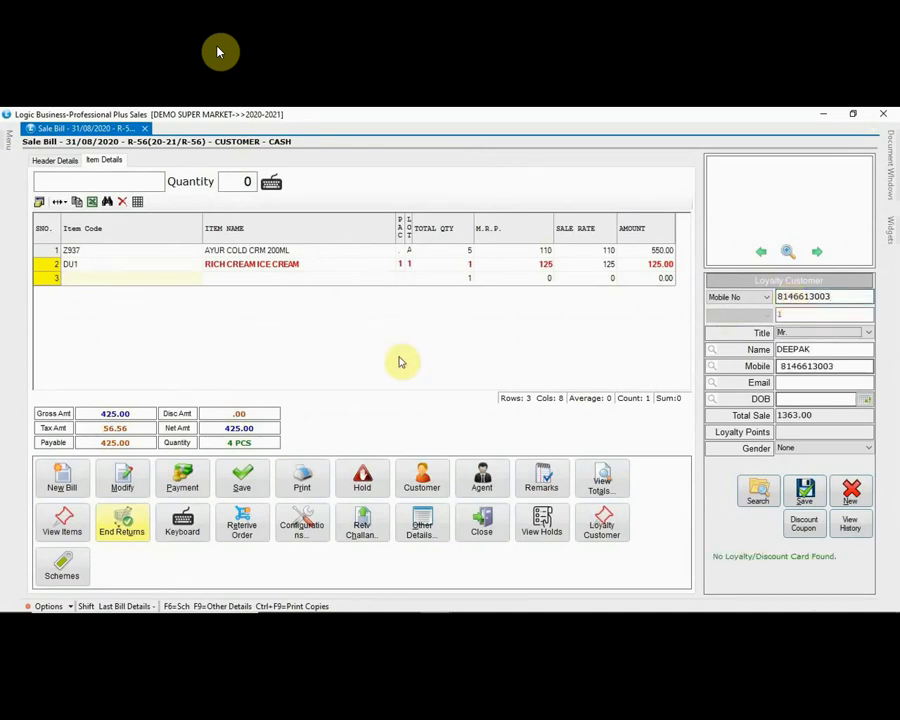
Step: Pay the 425.00 balance in cash and print the tax invoice
click(183, 479)
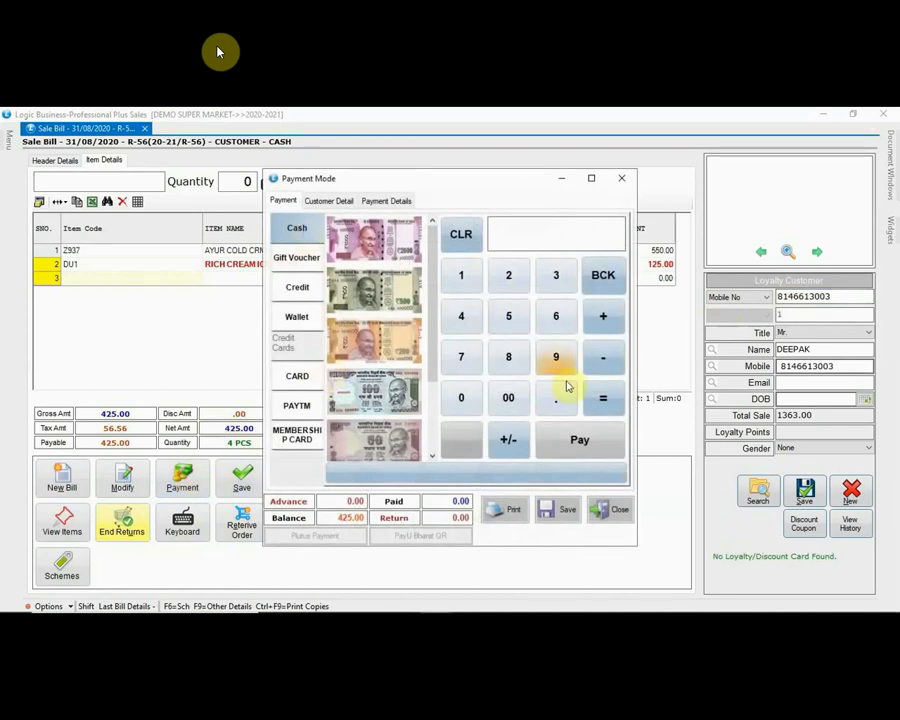
click(593, 443)
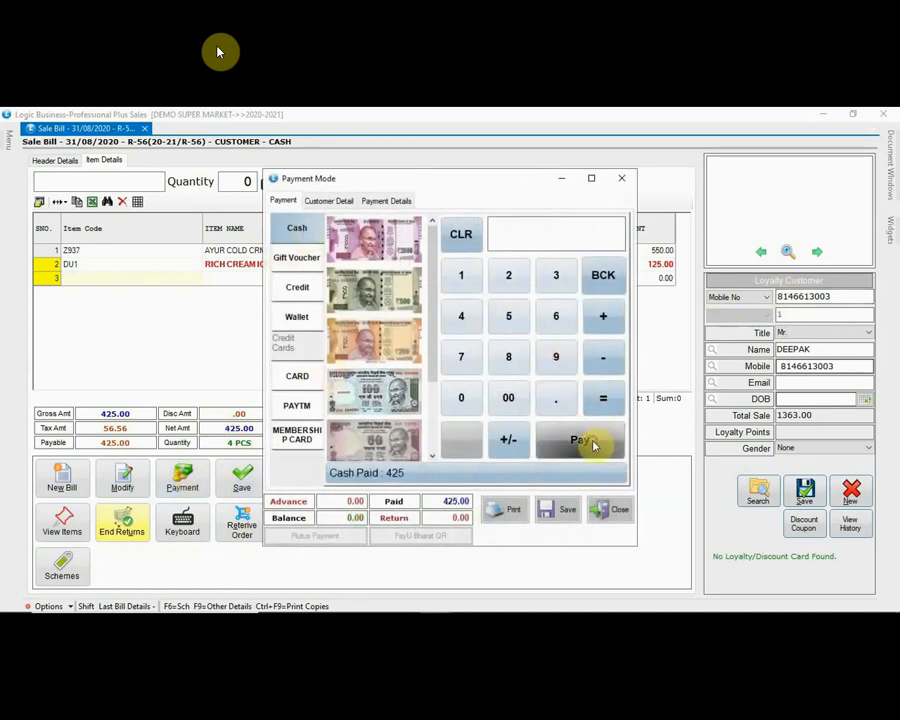
click(503, 512)
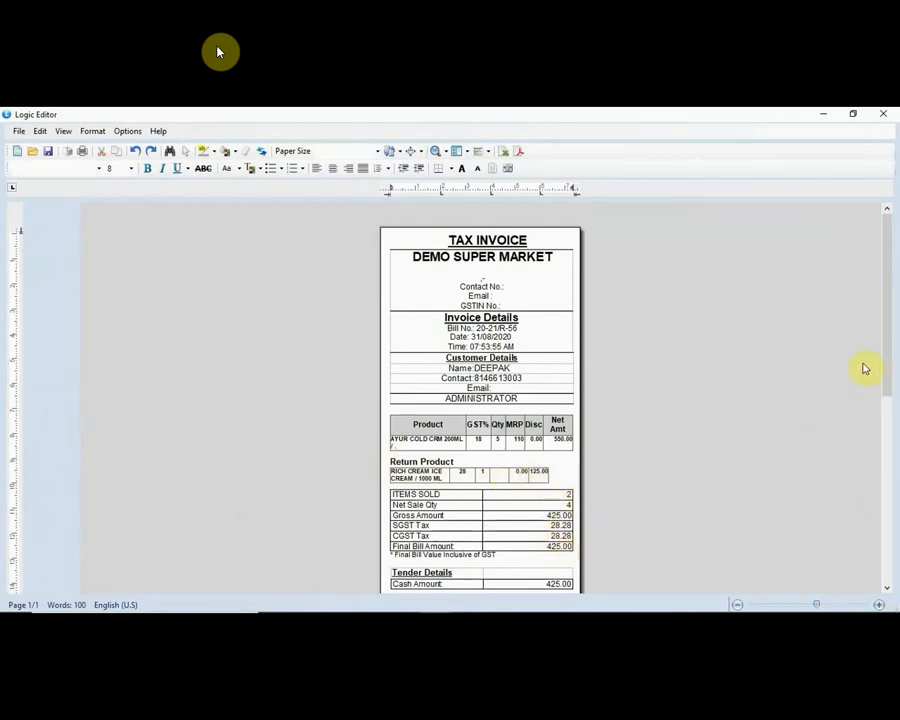
Step: Close the invoice print preview and the Sale Bill window, collapsing the SALE group
click(883, 114)
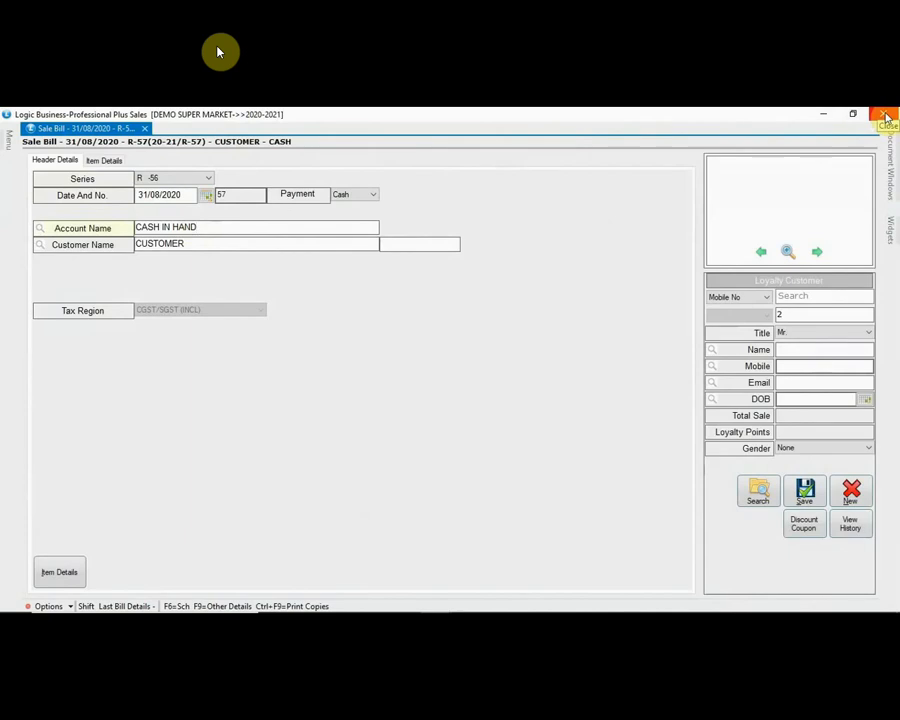
click(885, 116)
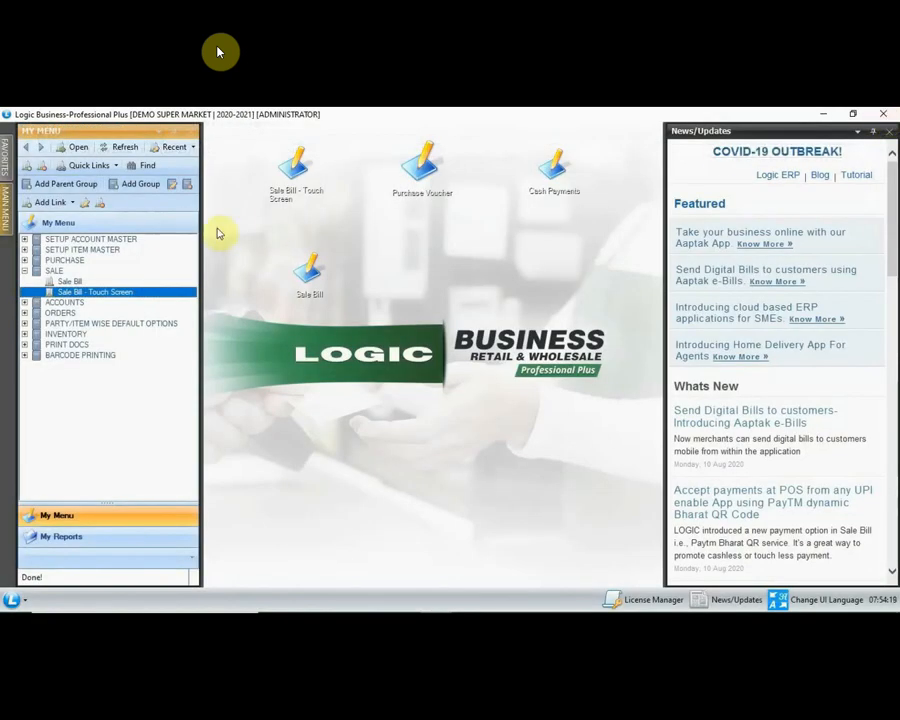
key(Left)
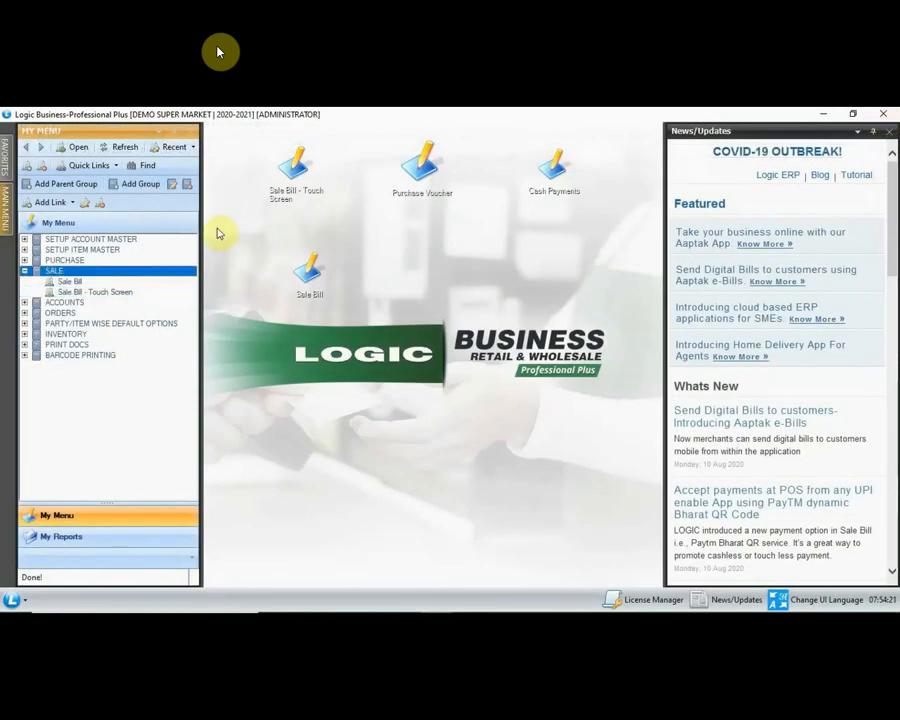
key(Left)
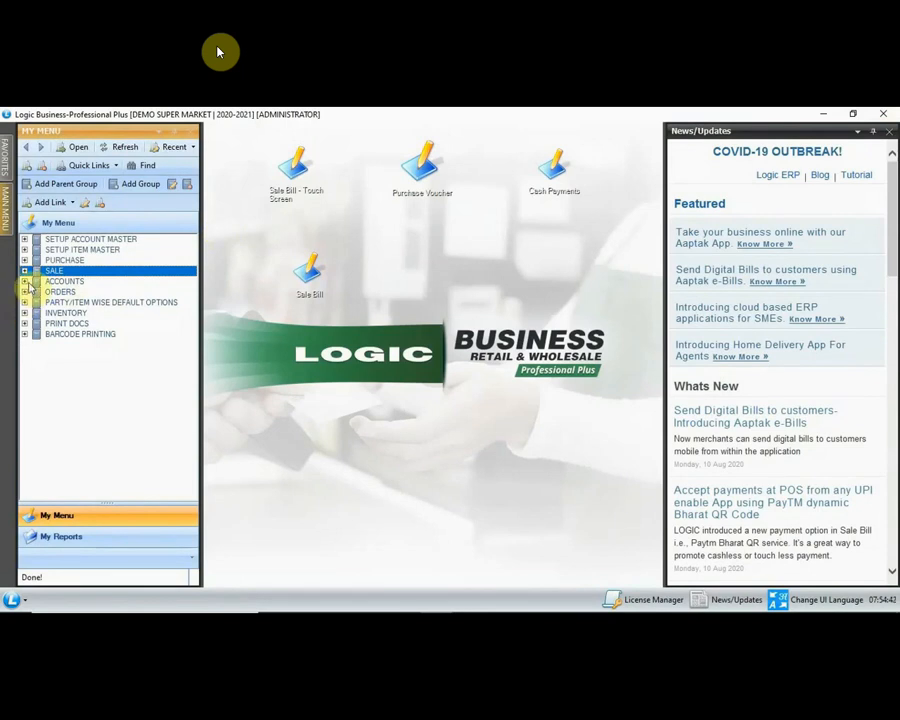
Step: Open a new Bank Payments voucher from the ACCOUNTS group in My Menu
click(26, 284)
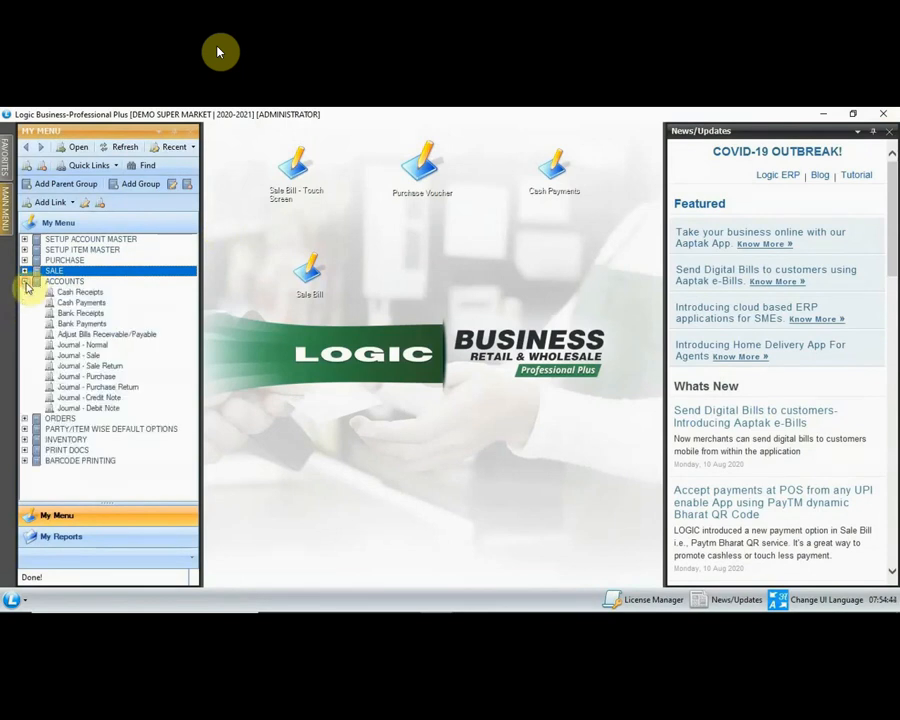
click(77, 326)
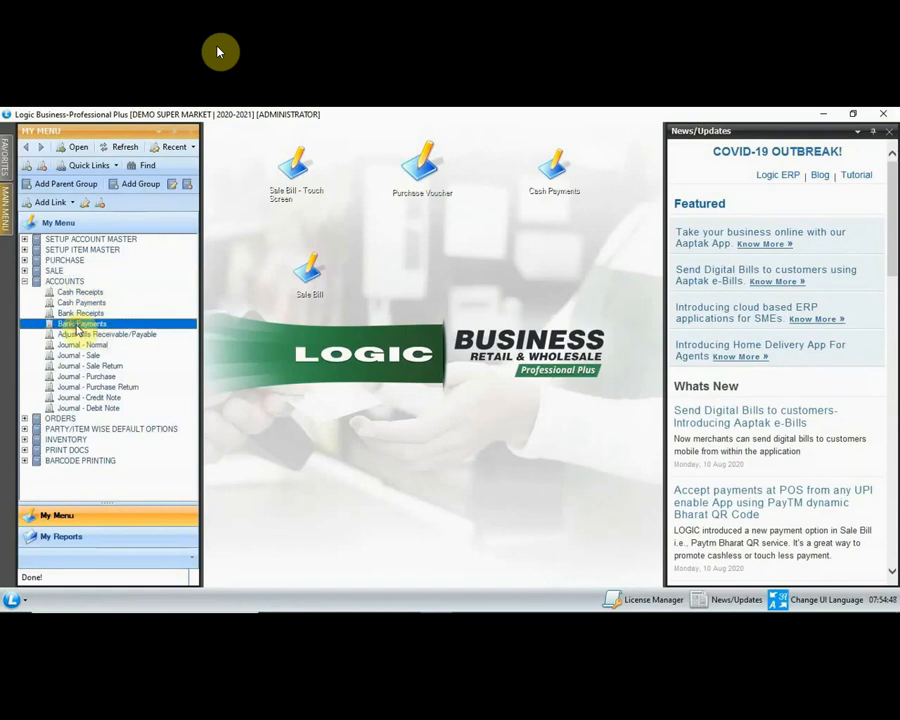
double_click(77, 326)
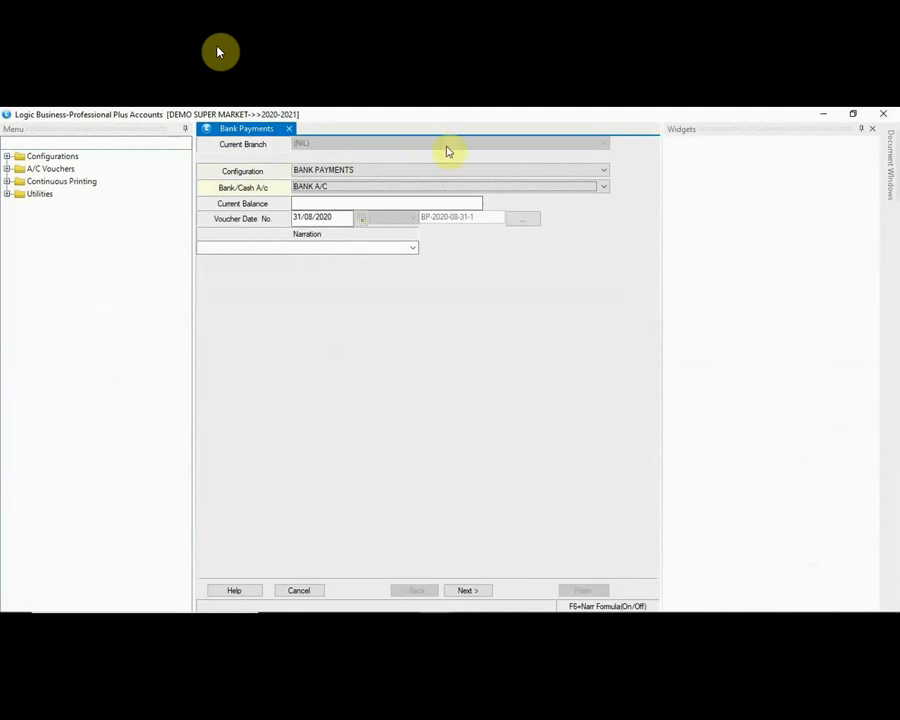
Step: Keep BANK A/C as the paying account and narrate the voucher CHEQUE PAYMENT
click(338, 186)
click(337, 188)
key(Return)
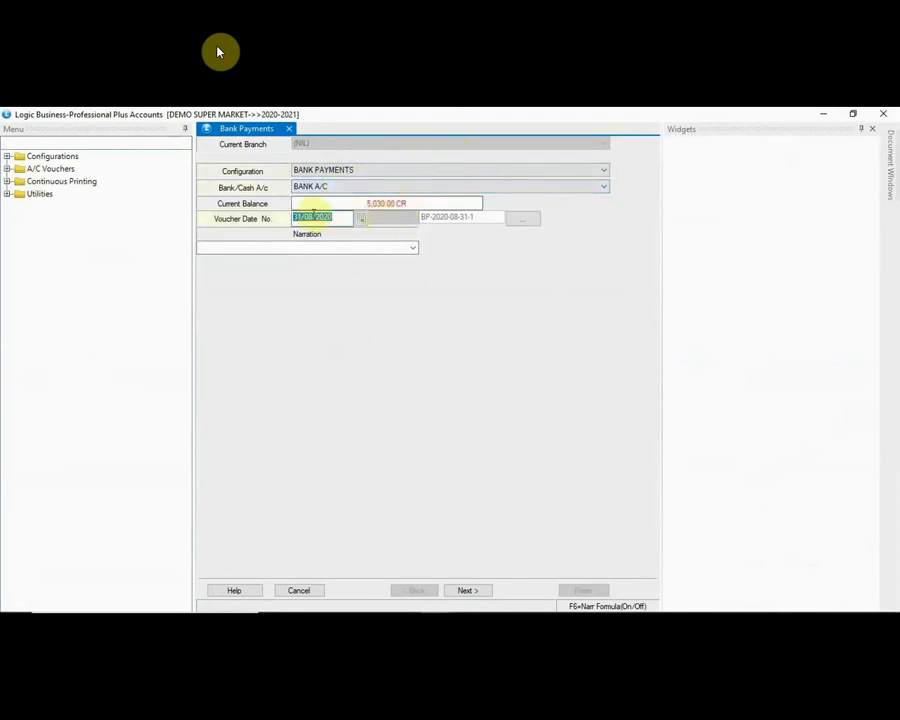
click(283, 245)
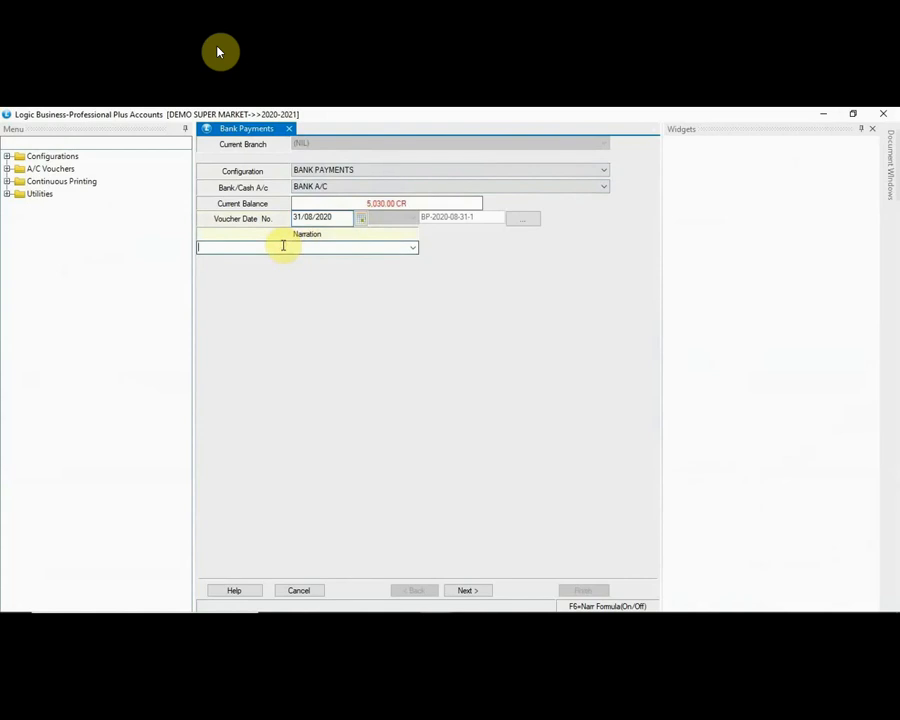
text(CHEQUE PAYMENT)
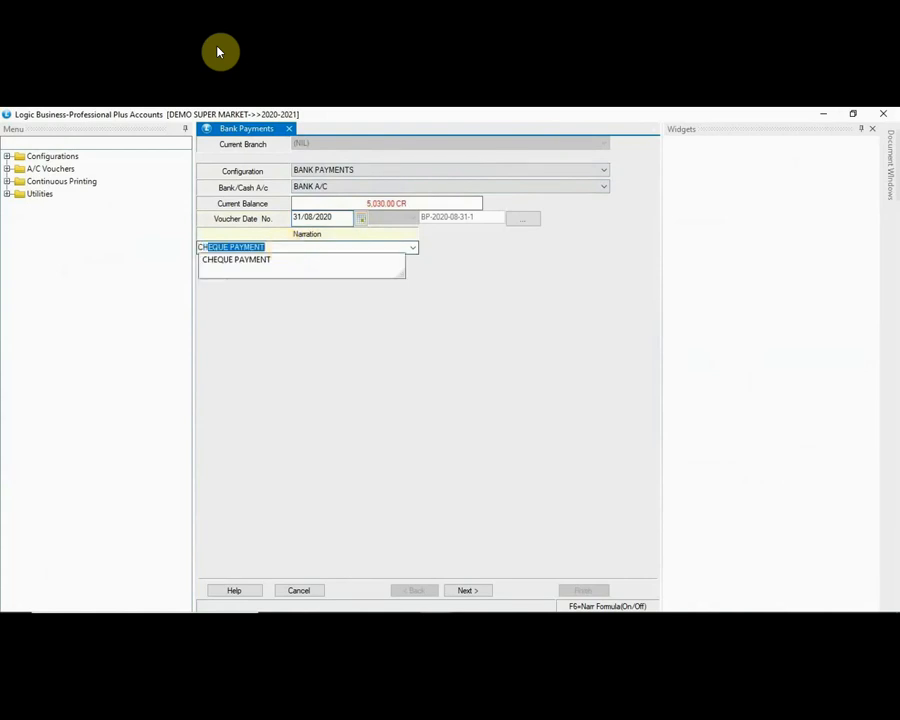
key(Down)
key(Return)
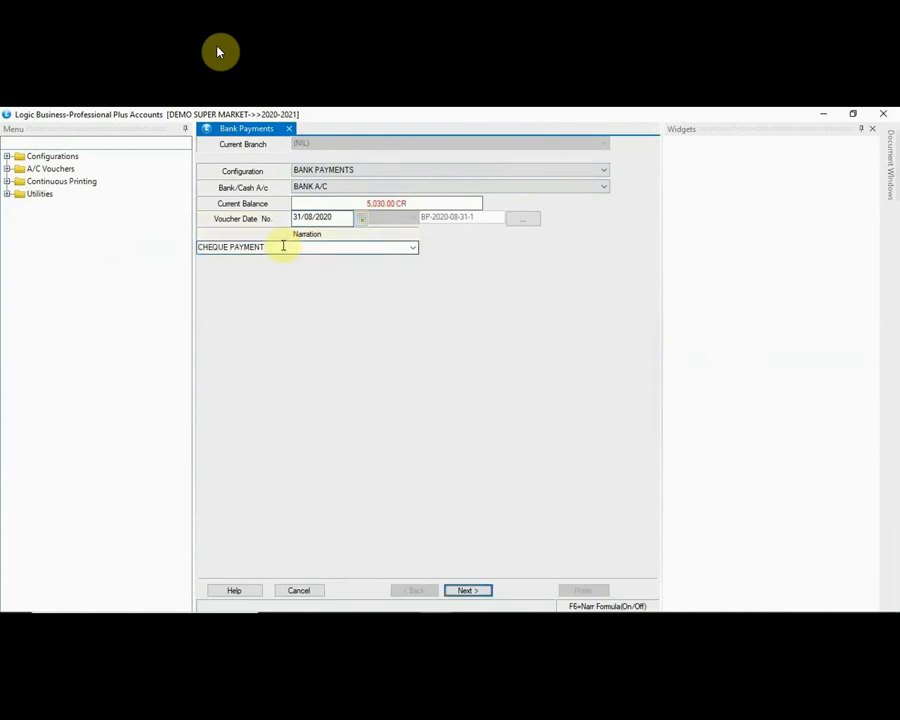
key(Return)
key(Return)
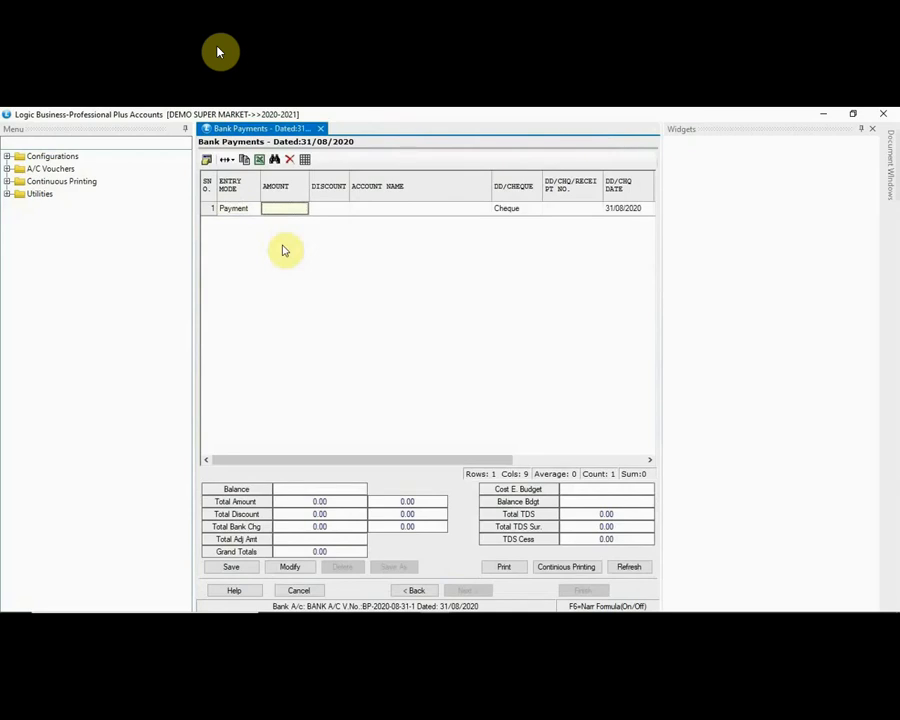
Step: Enter a 7080 payment to DG TRADERS with its cheque number in row 1
text(7080.00)
key(Return)
key(Return)
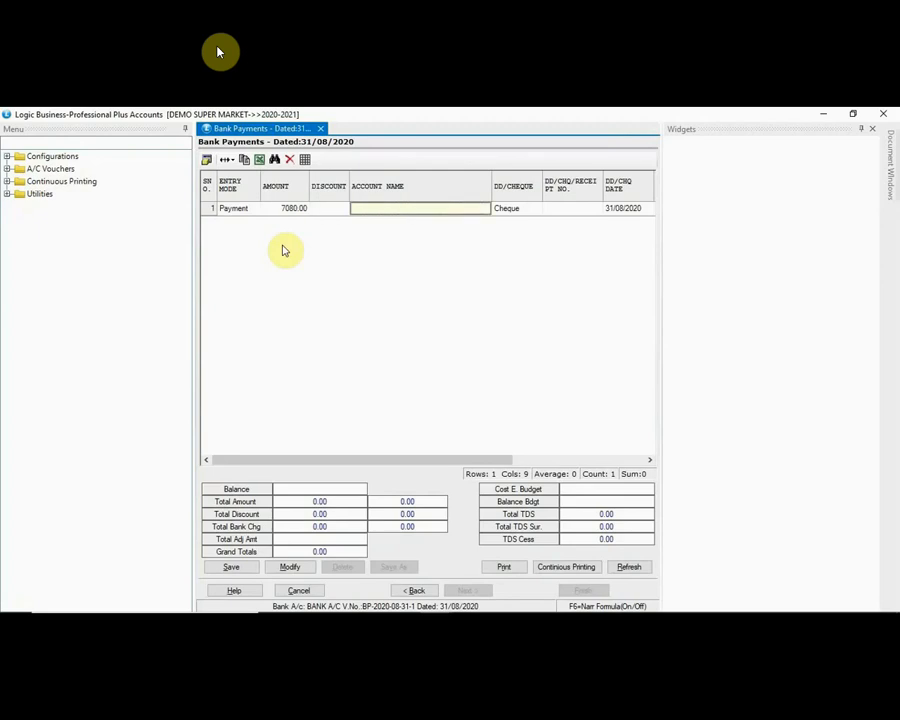
text(DG)
key(Return)
key(Return)
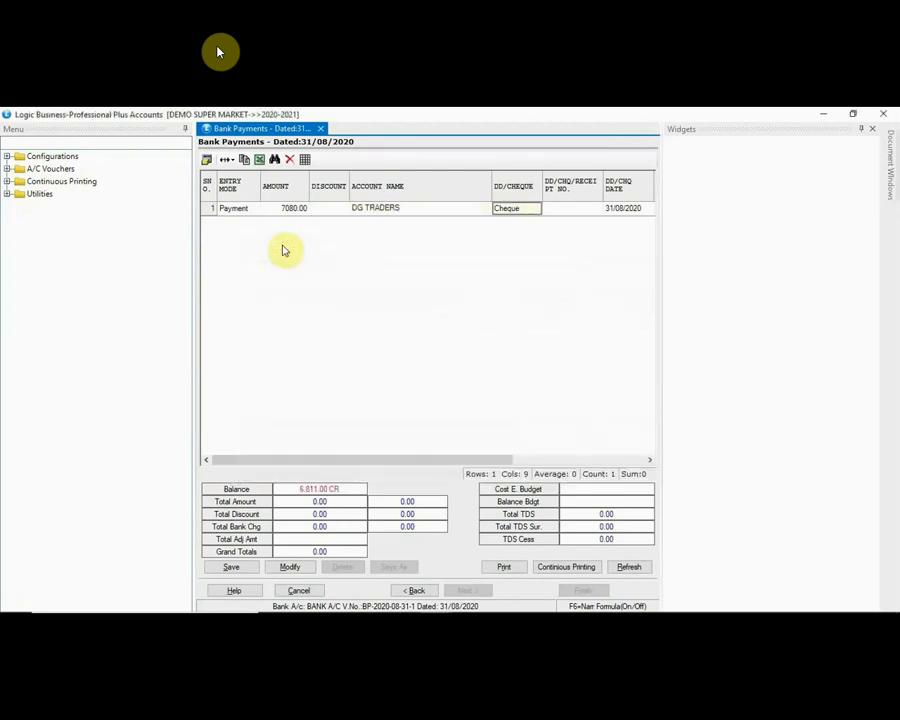
key(Return)
text(58)
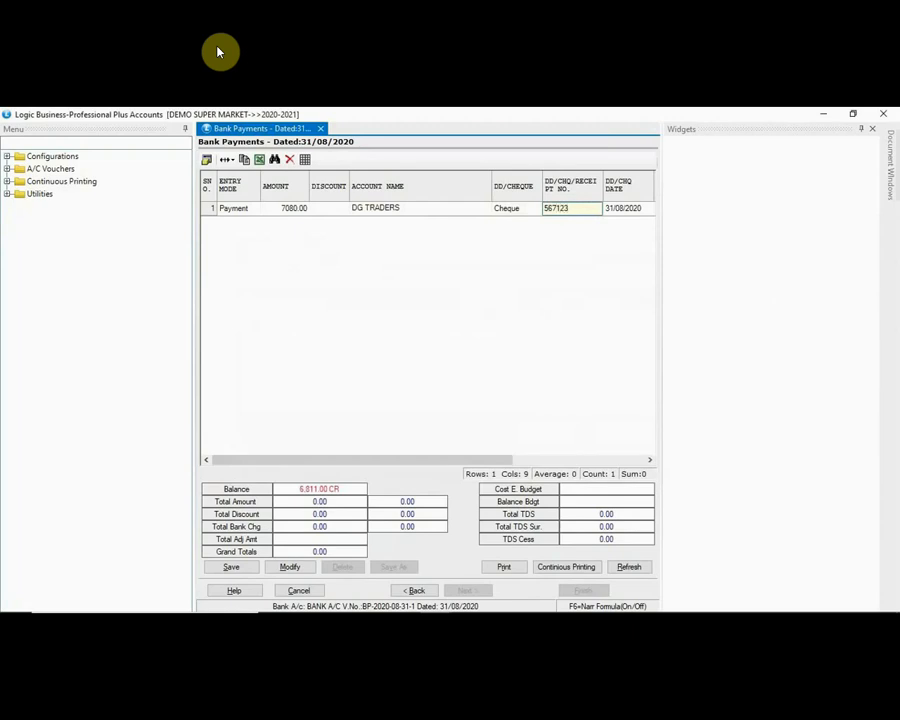
key(Return)
key(Return)
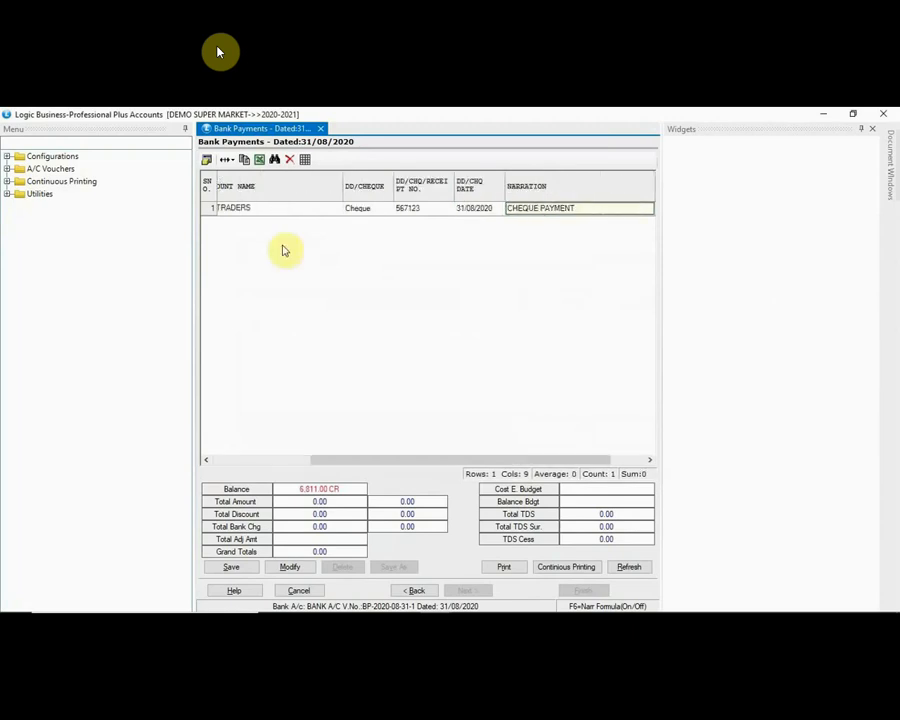
key(Return)
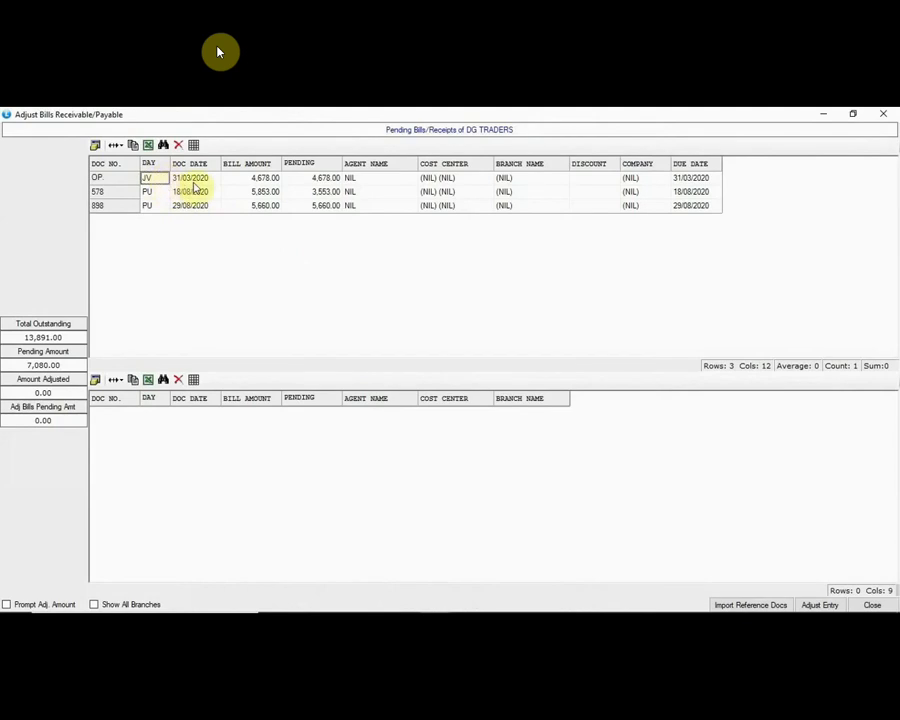
Step: Adjust the 7080 payment against DG TRADERS' opening bill, save the voucher, and close it
key(Return)
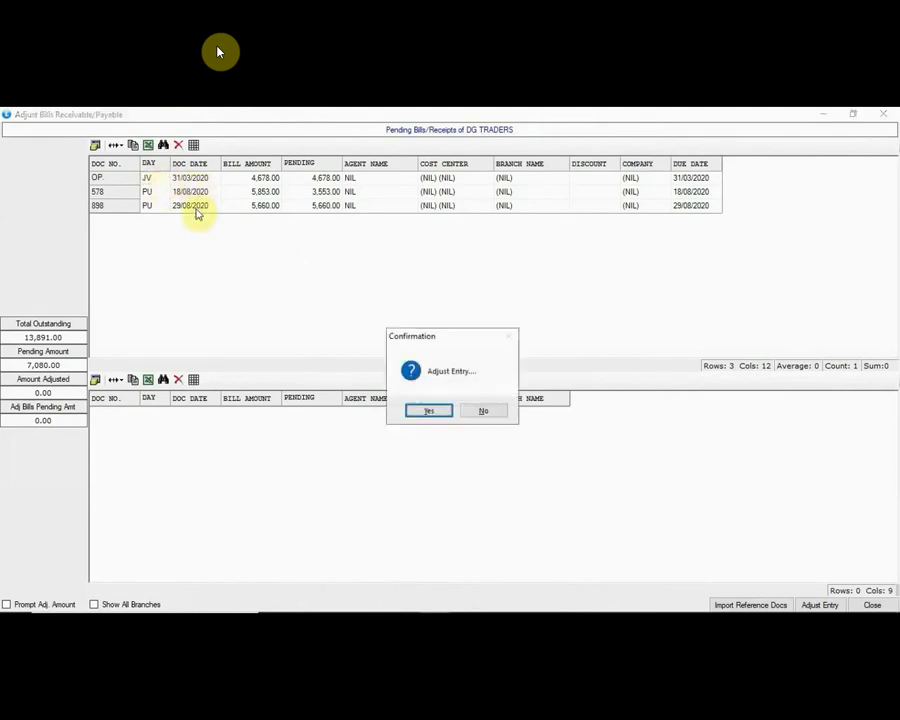
key(Return)
key(Return)
key(Return)
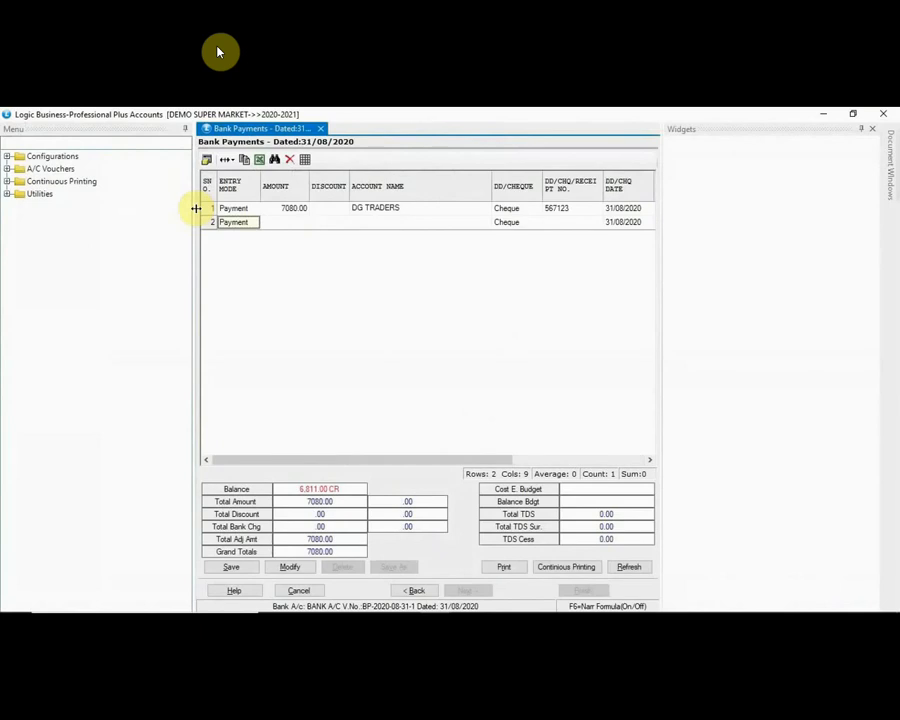
click(230, 567)
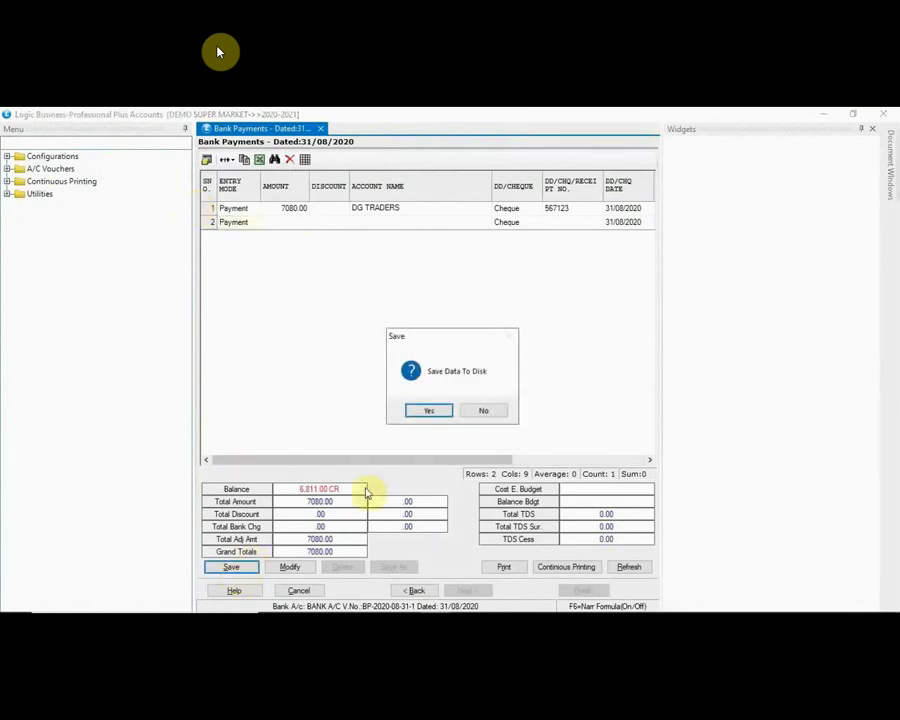
click(427, 410)
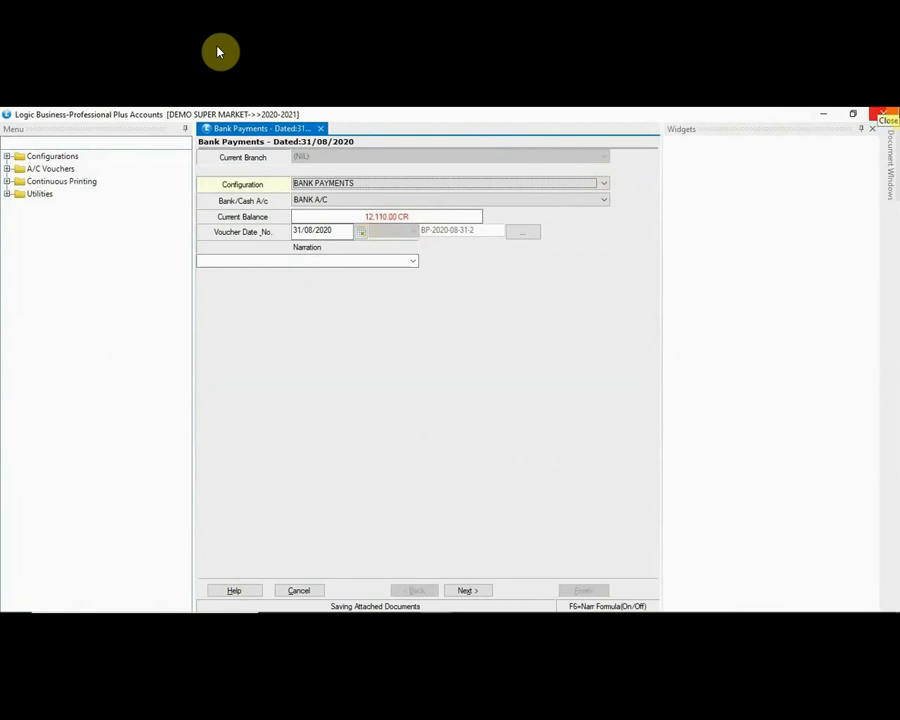
click(883, 114)
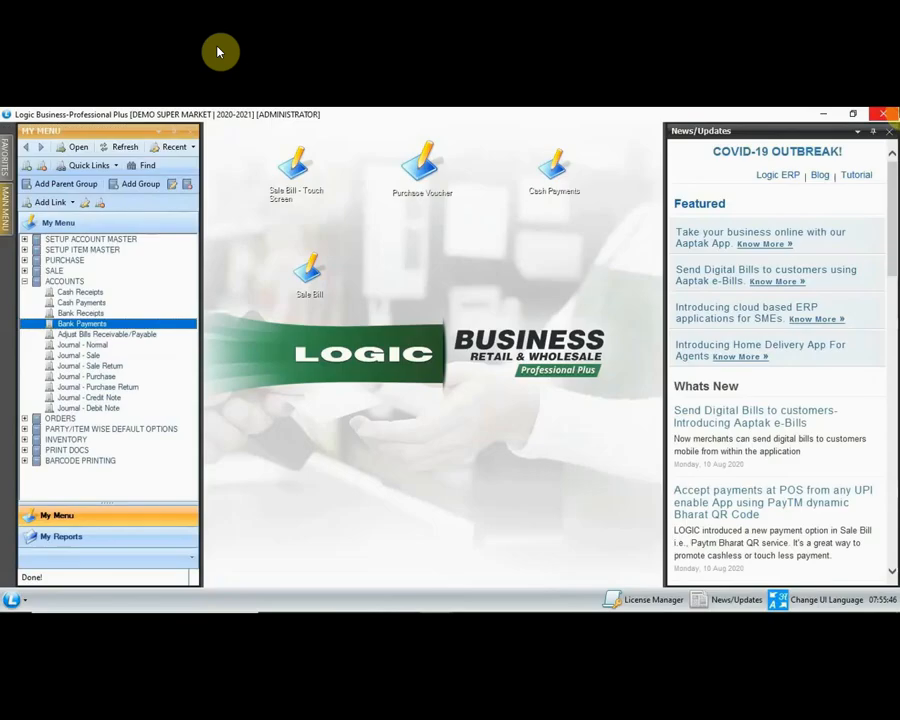
Step: Open the Ledger report via Main Menu > Reports/Queries > Financial Reports
click(33, 282)
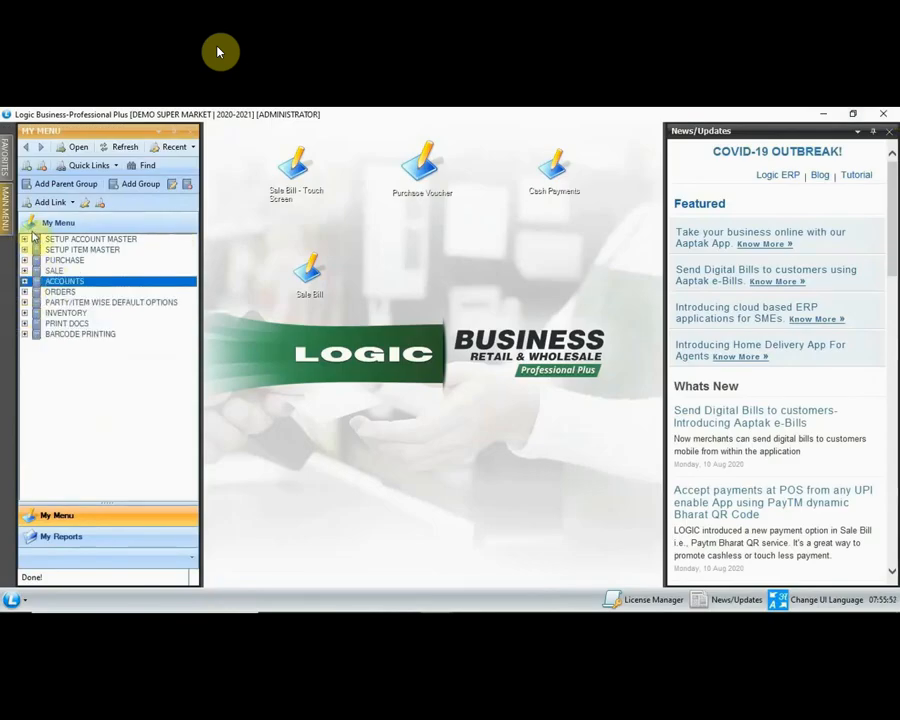
click(6, 210)
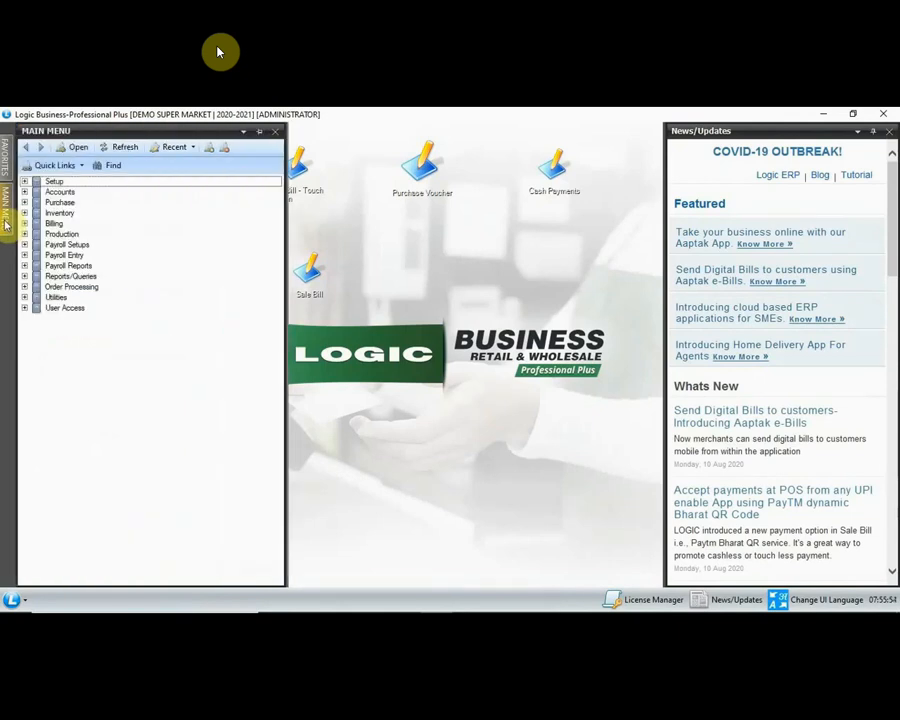
click(70, 272)
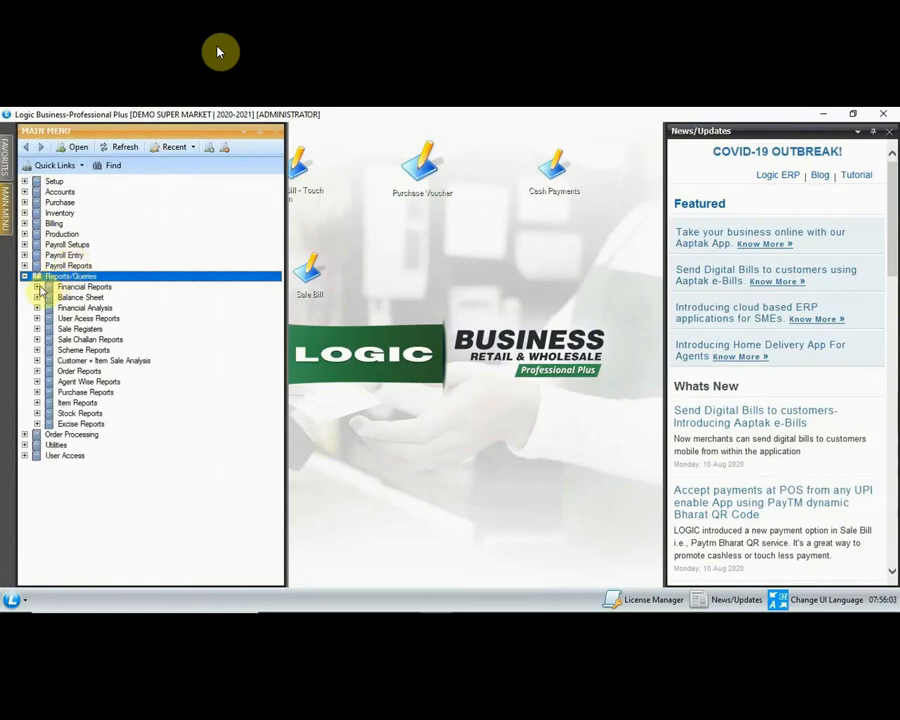
click(38, 287)
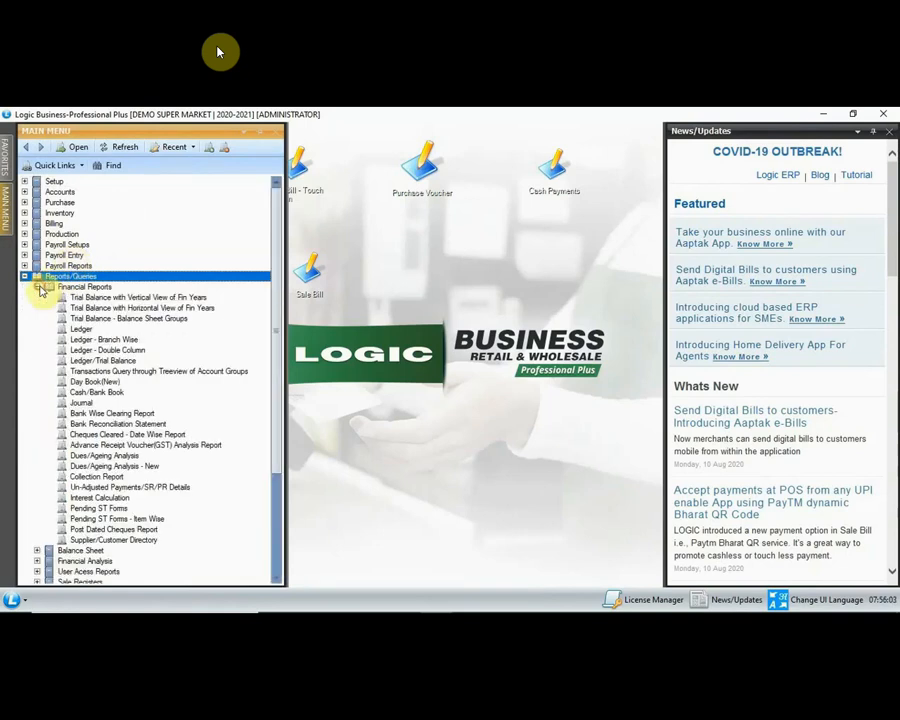
double_click(80, 332)
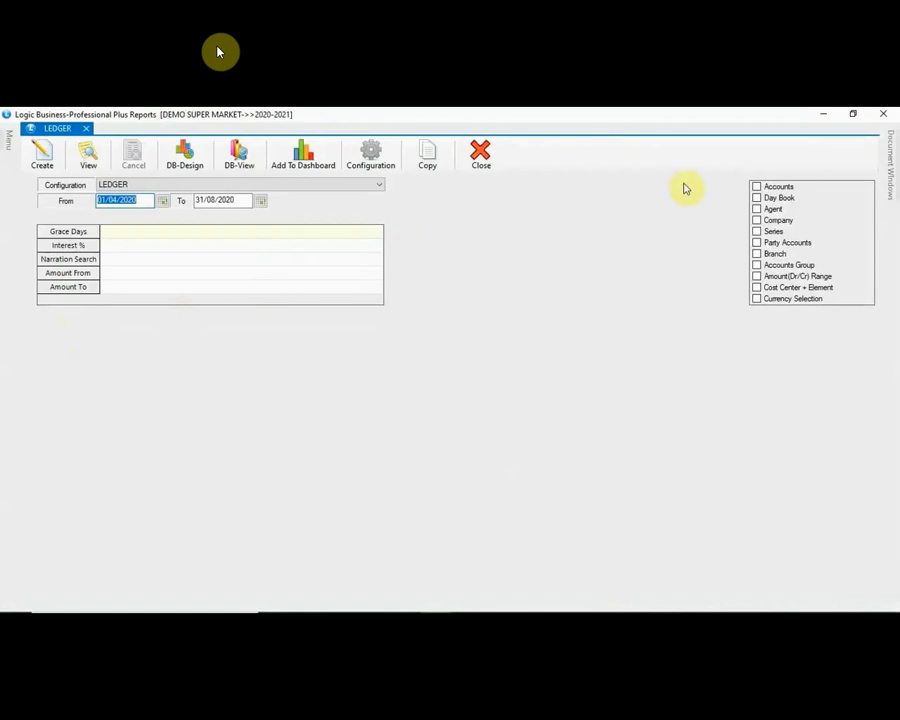
Step: Filter the ledger to the DG TRADERS account and create the report
click(757, 187)
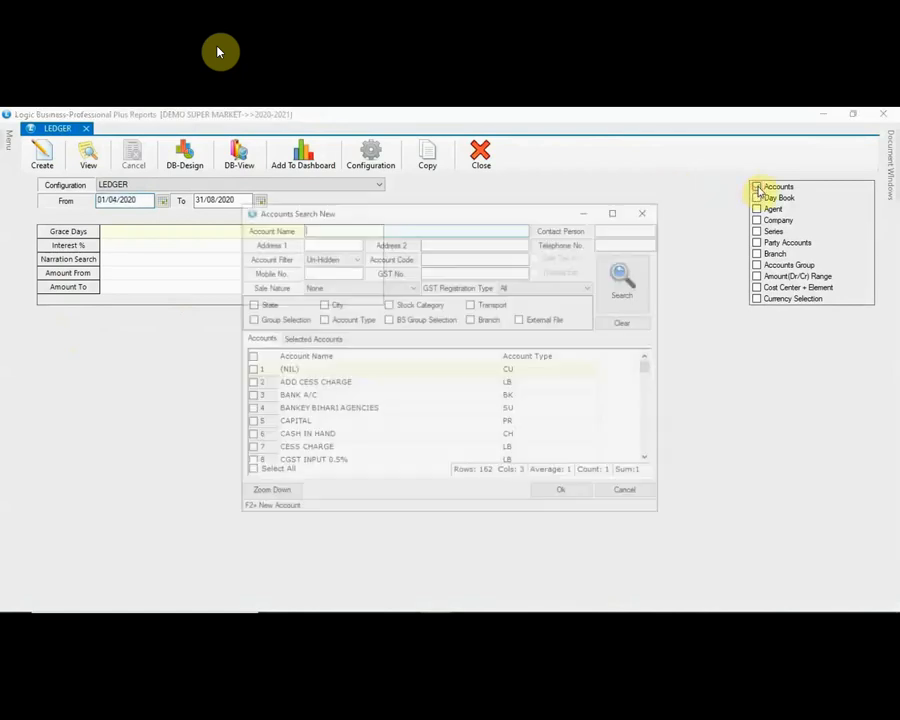
click(328, 396)
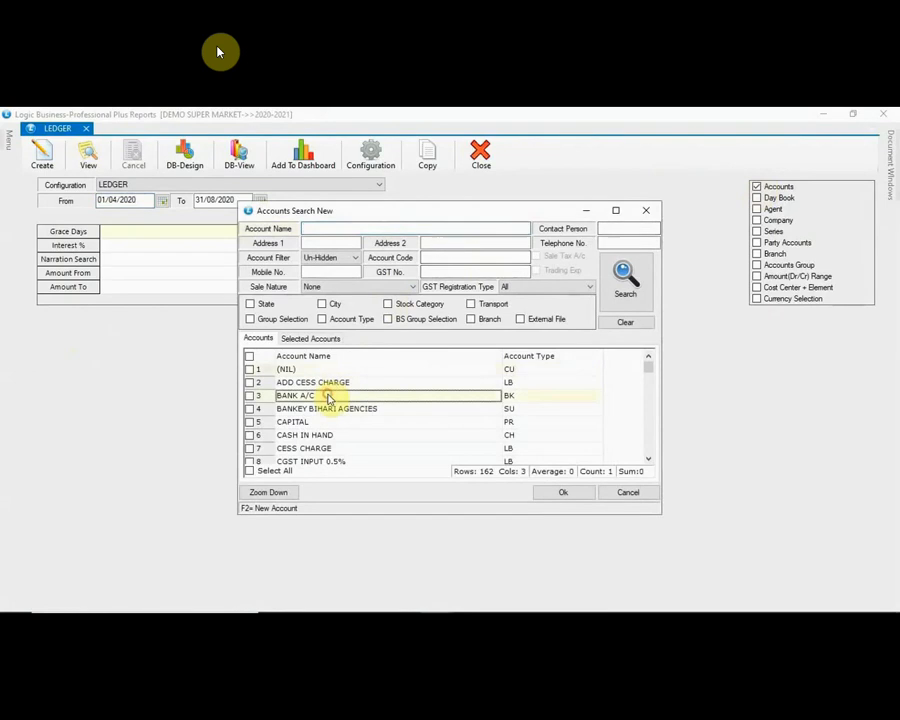
key(Page_Down)
key(Page_Down)
key(Page_Down)
key(Page_Down)
key(Page_Down)
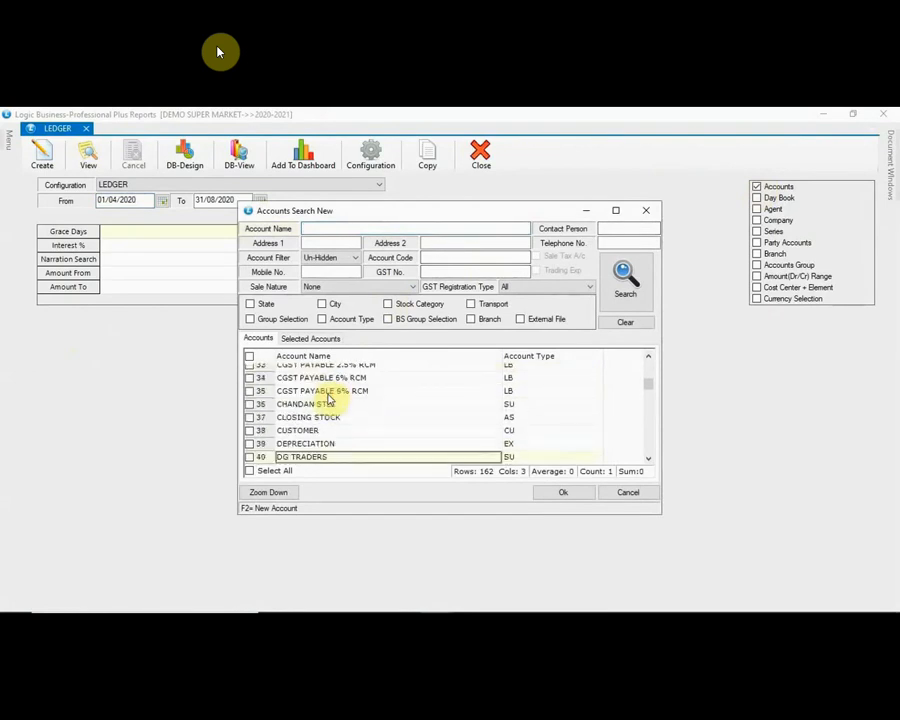
click(250, 458)
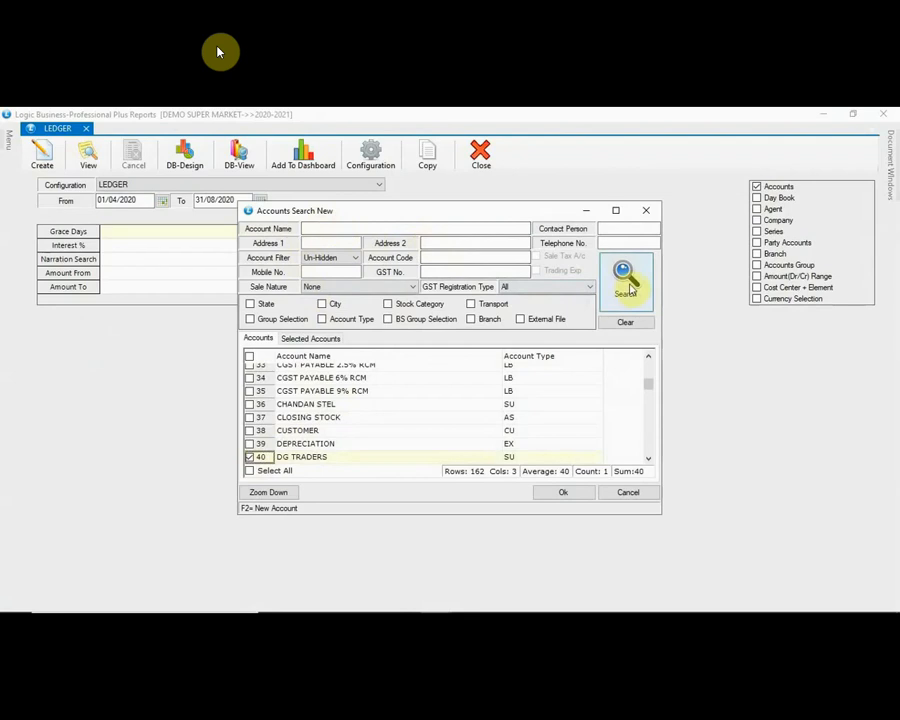
click(578, 492)
click(42, 158)
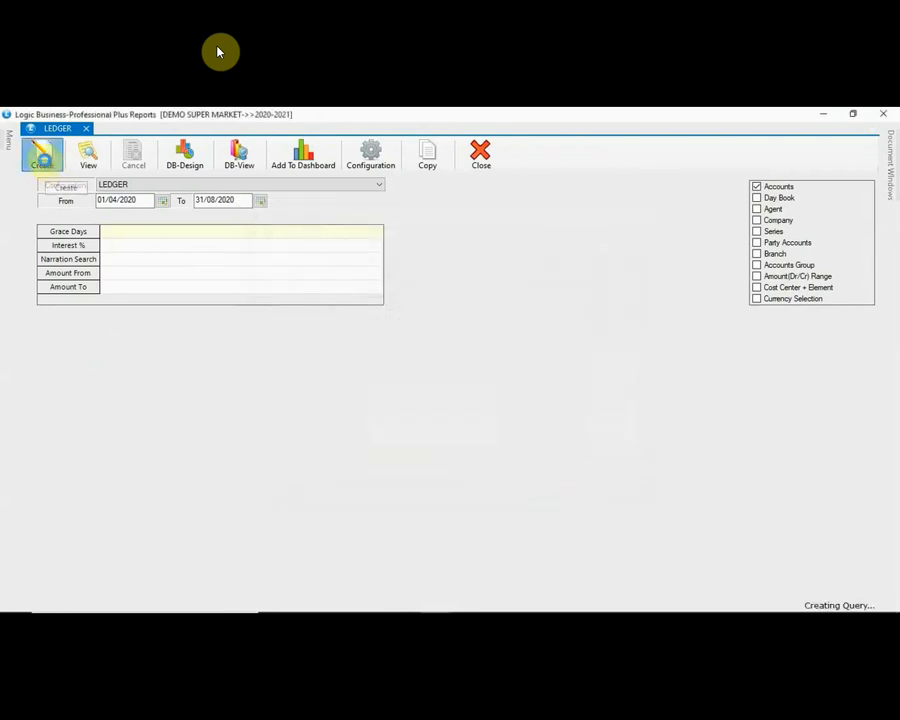
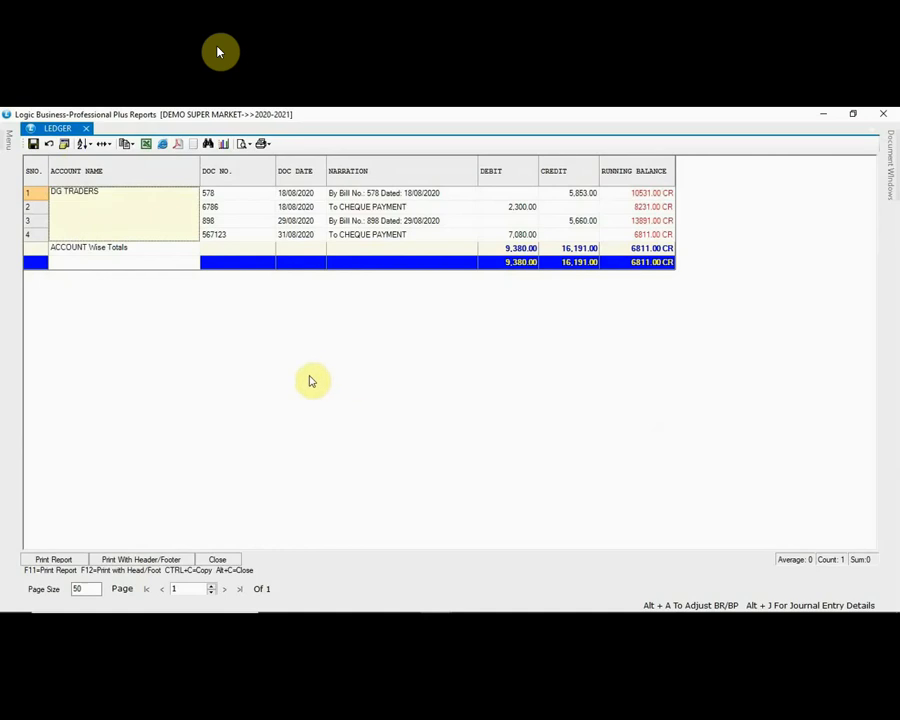
Step: Close the DG TRADERS ledger report (6811.00 CR closing) and show the report category tree
click(217, 560)
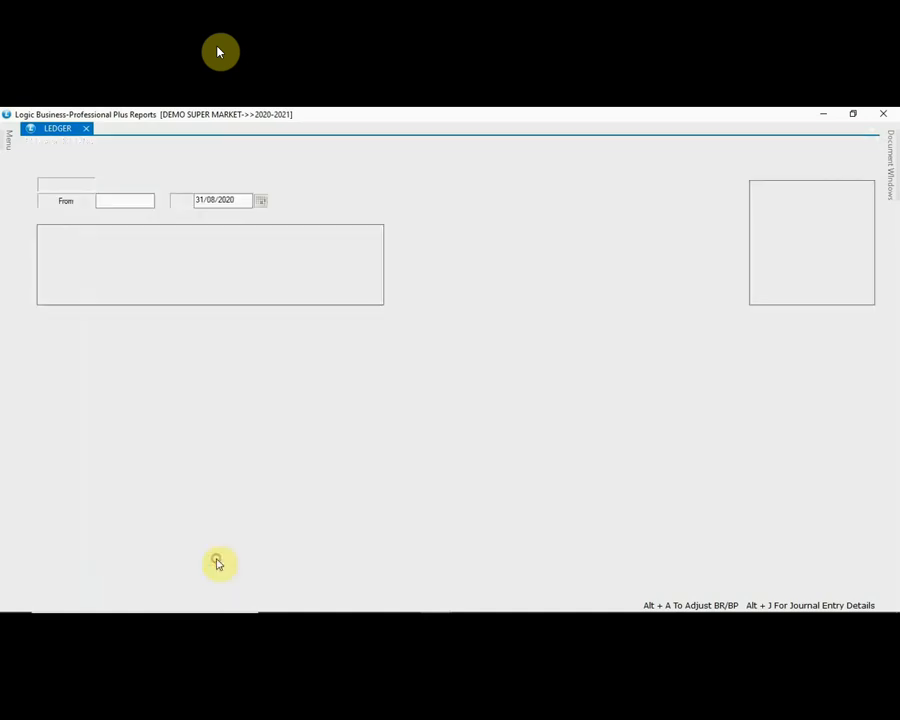
click(8, 140)
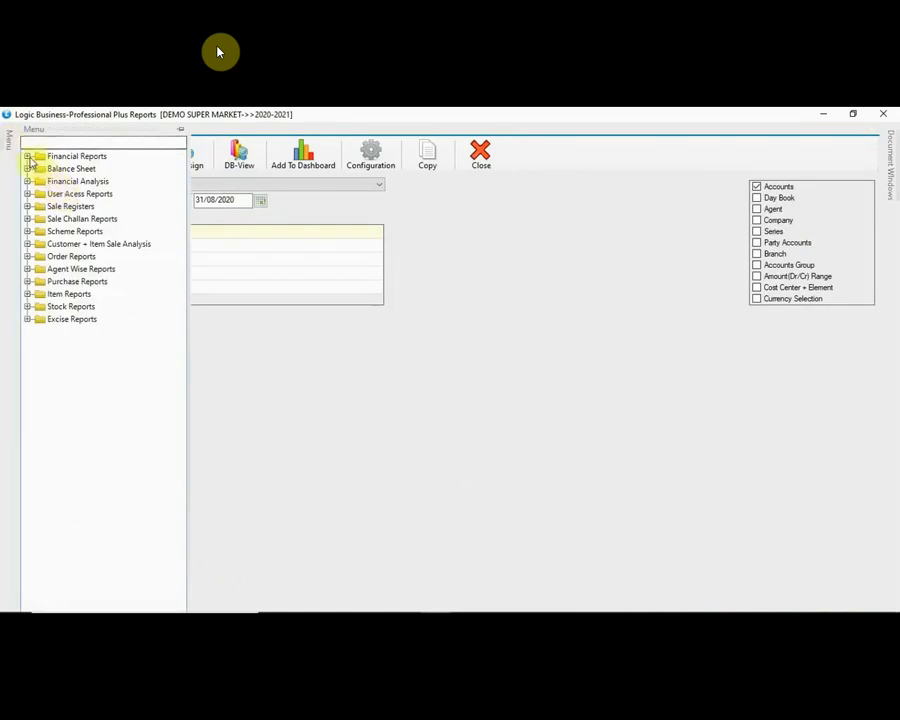
Step: Generate the Dues/Ageing Analysis report with the CURRENT DUES configuration
click(28, 157)
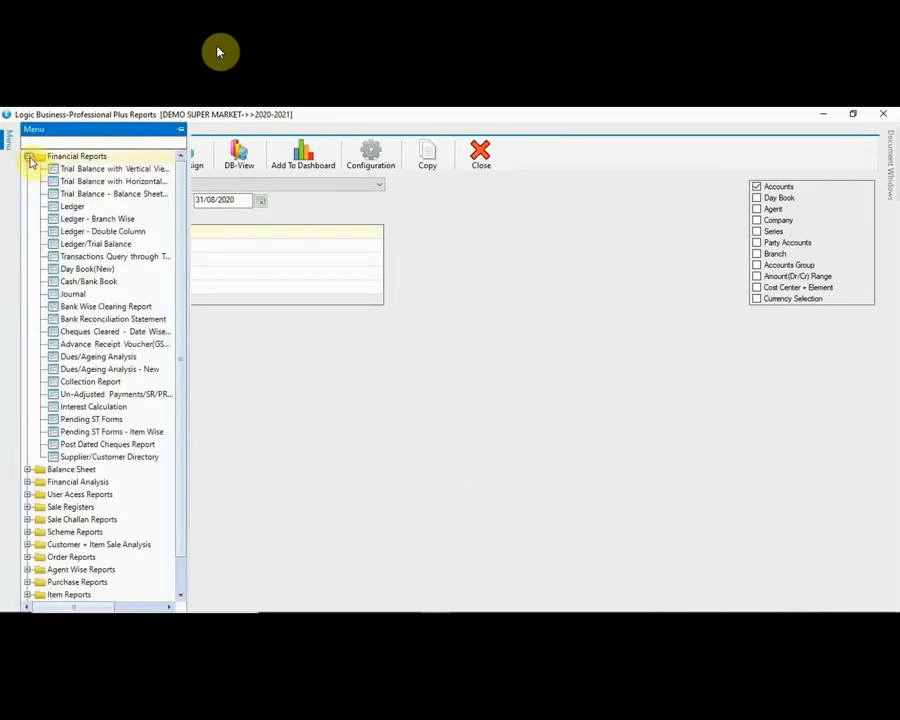
click(84, 357)
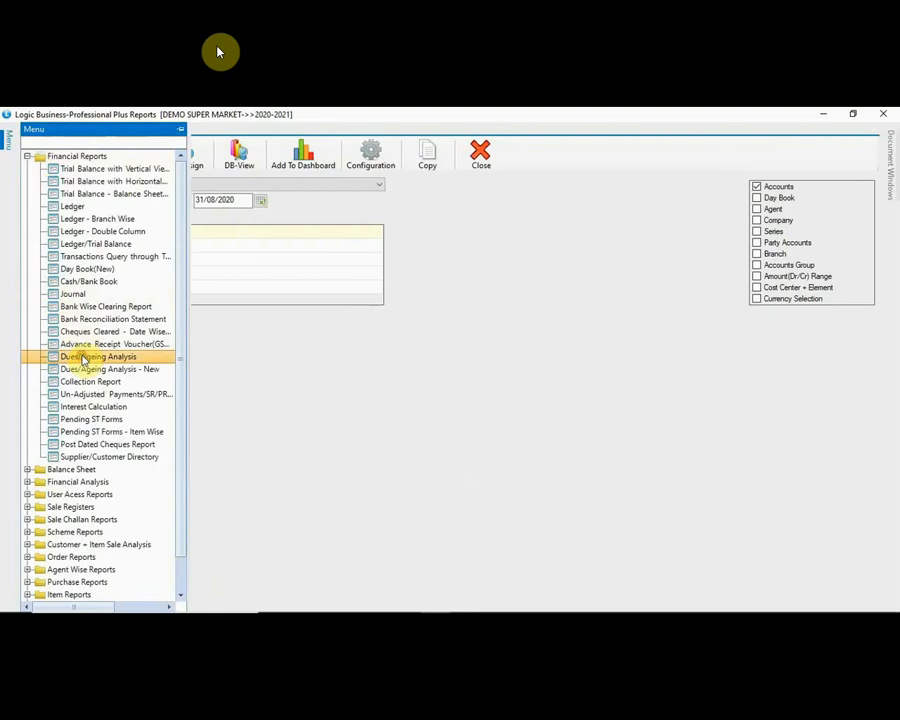
click(363, 199)
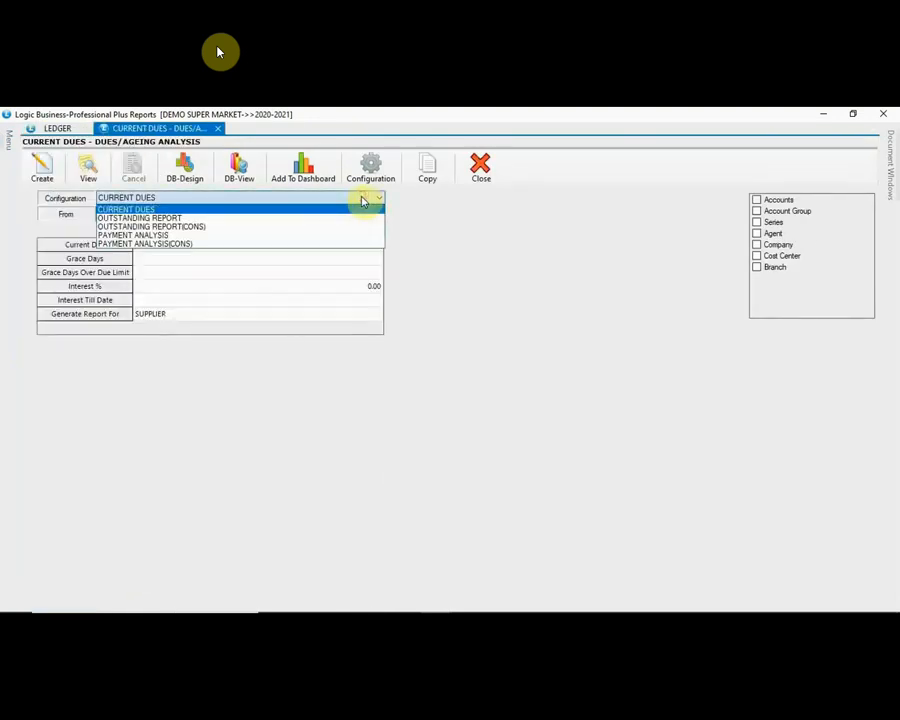
click(363, 199)
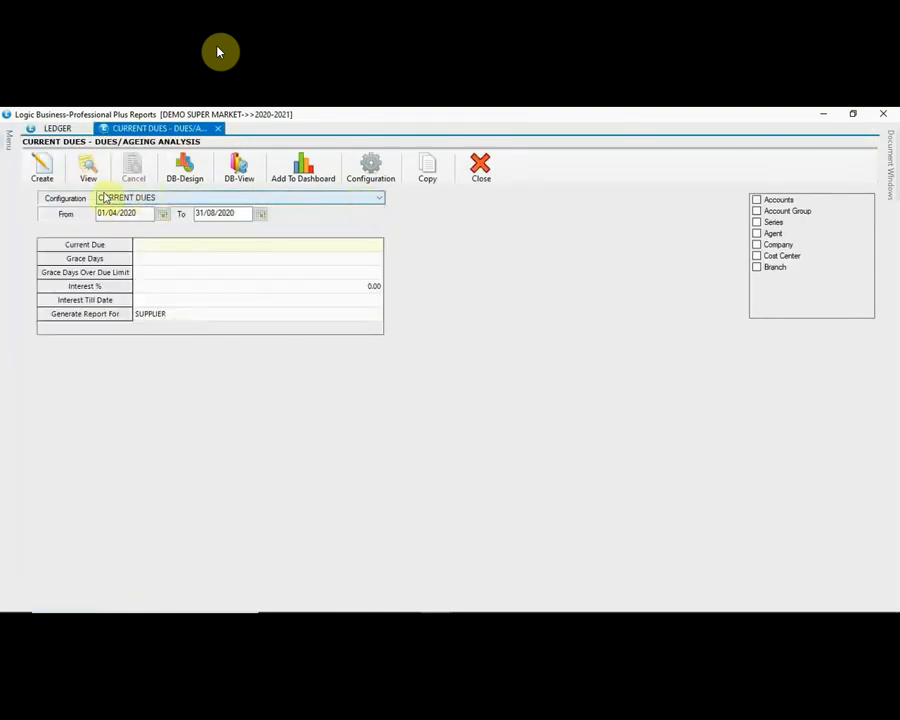
click(42, 170)
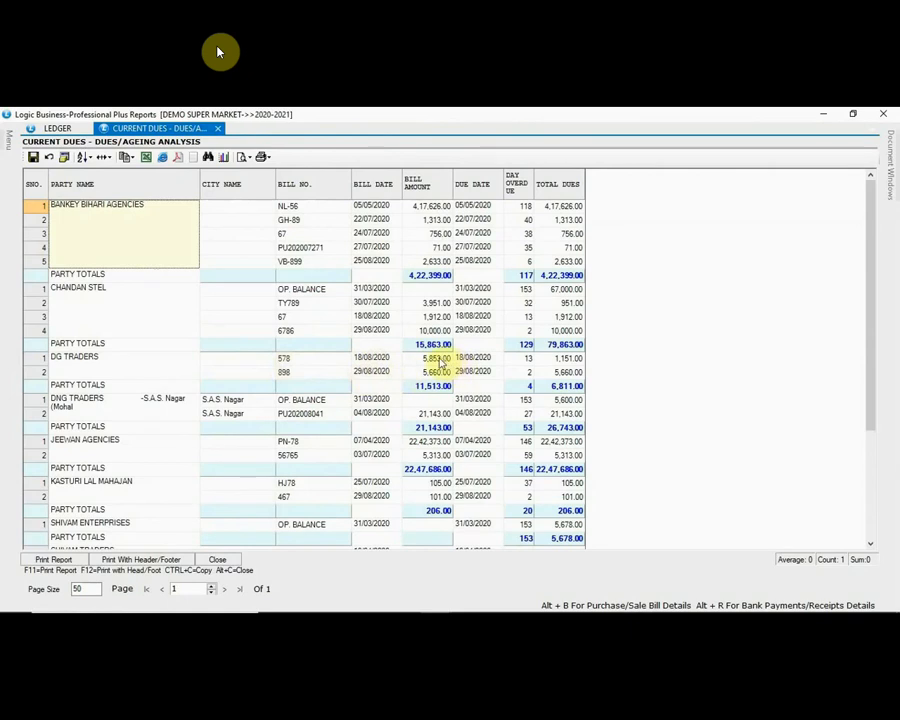
Step: Check DG Traders' 5,660.00 bill in the supplier dues grid, then close the grid
click(438, 359)
key(Down)
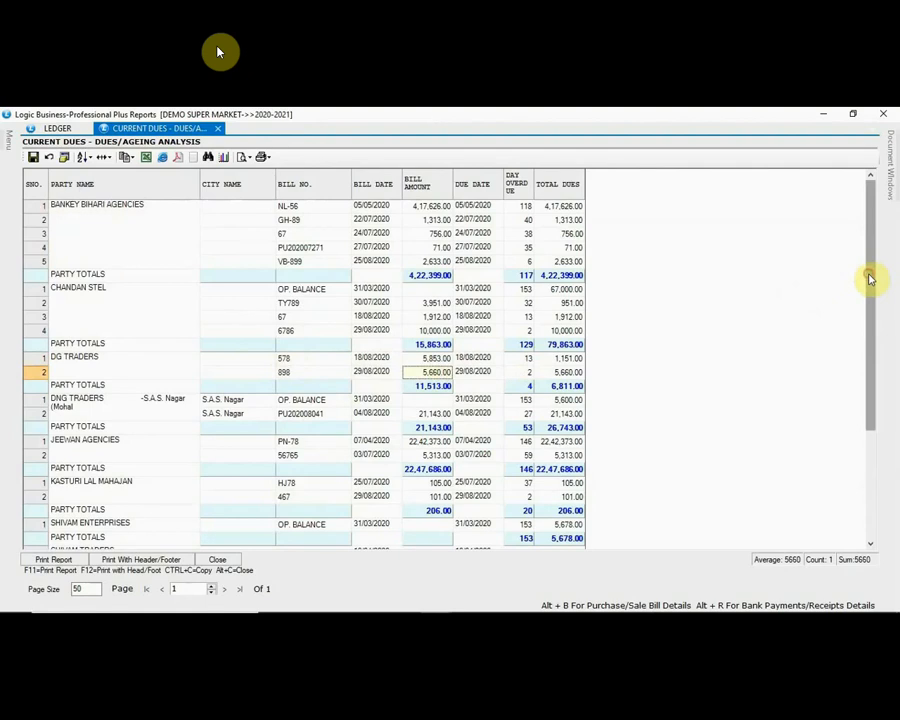
drag(870, 279, 876, 446)
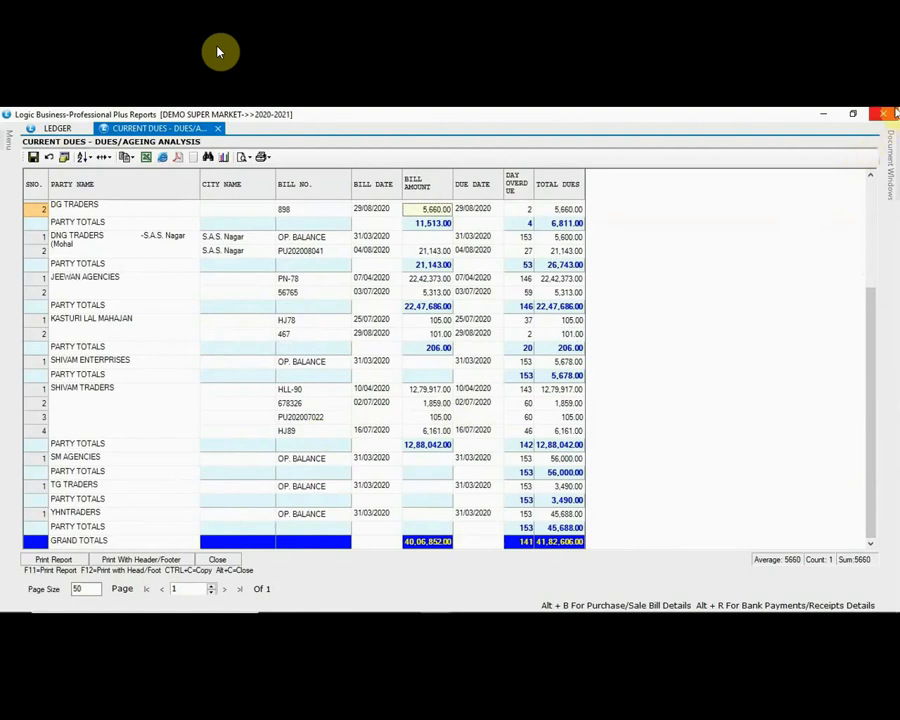
click(884, 113)
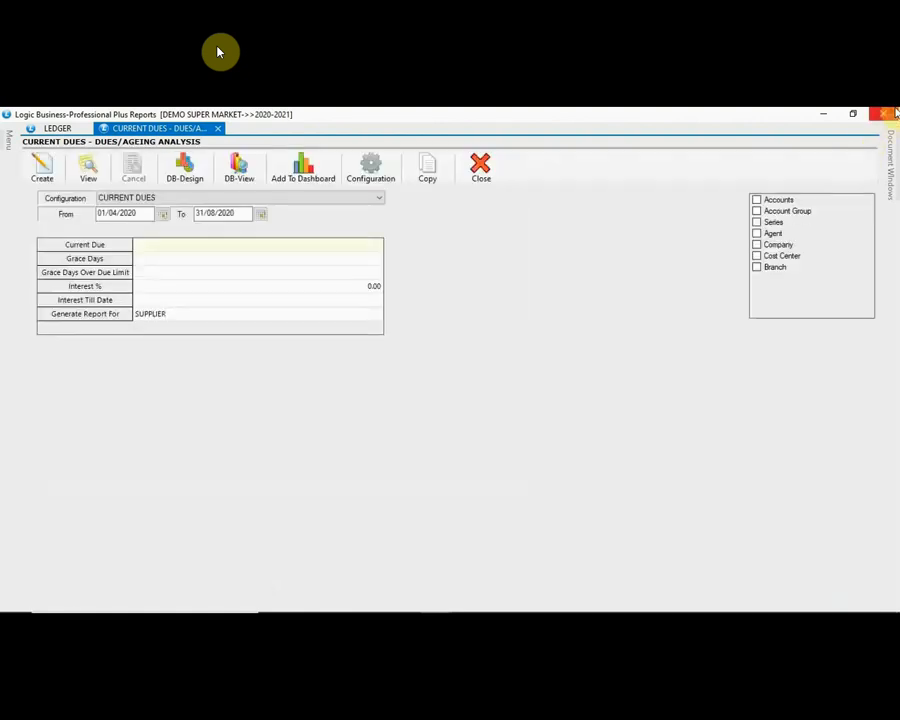
Step: Close the Current Dues report and collapse the Financial Reports group
click(219, 130)
mouse_move(8, 142)
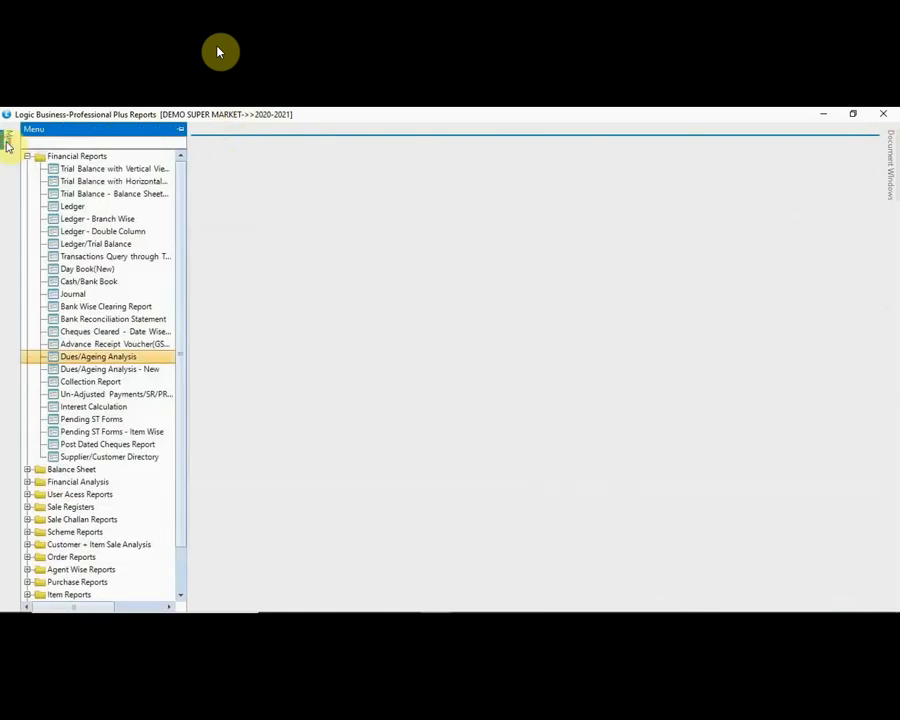
click(28, 158)
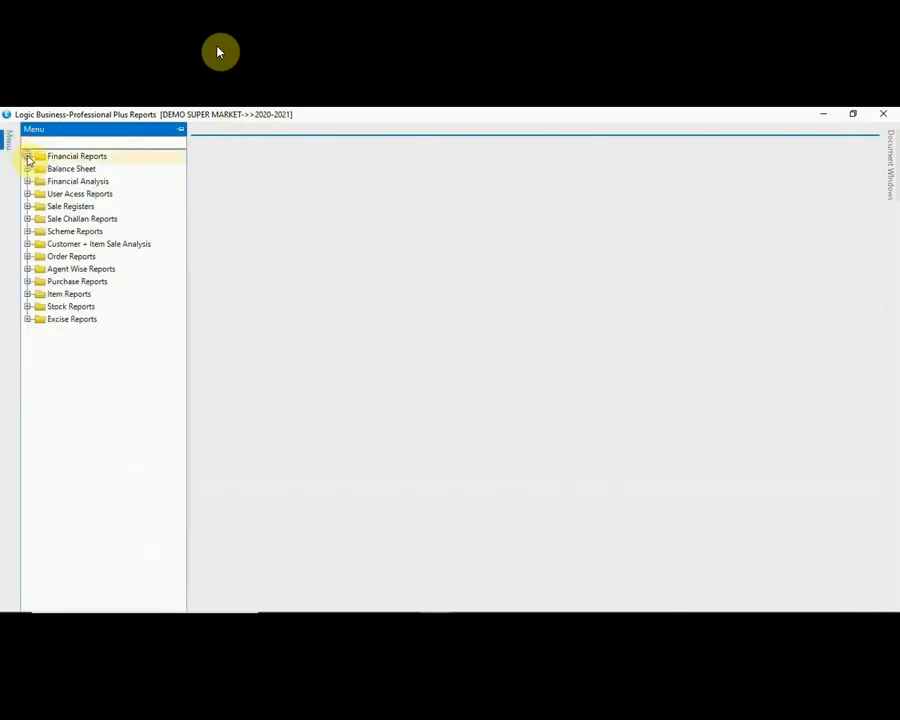
Step: Generate the Sale Register (Summary) for 01/04/2020 to 31/03/2021 and scroll through it
click(28, 207)
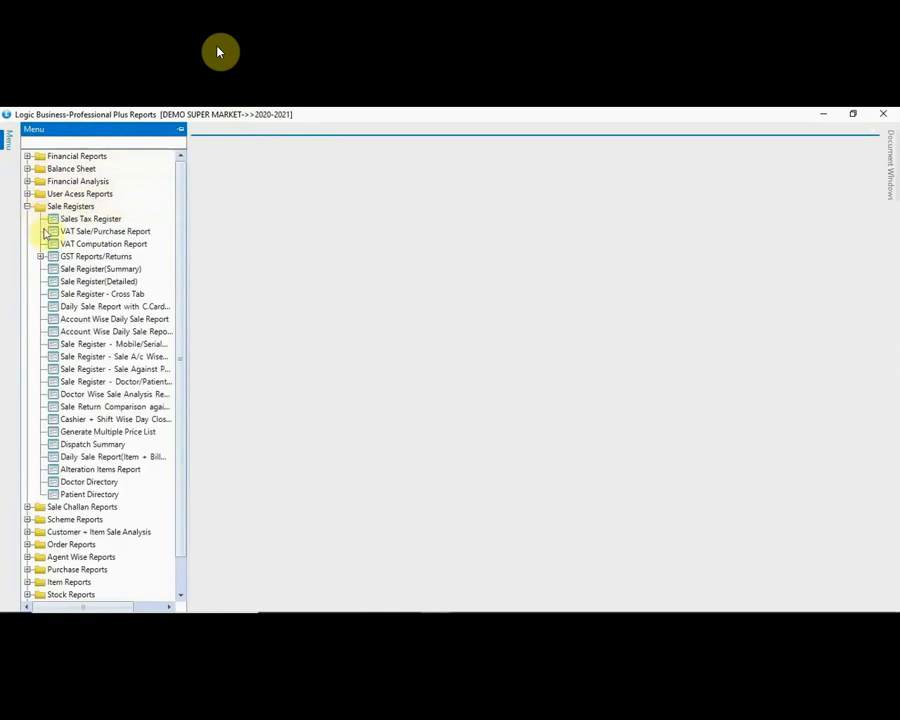
click(95, 269)
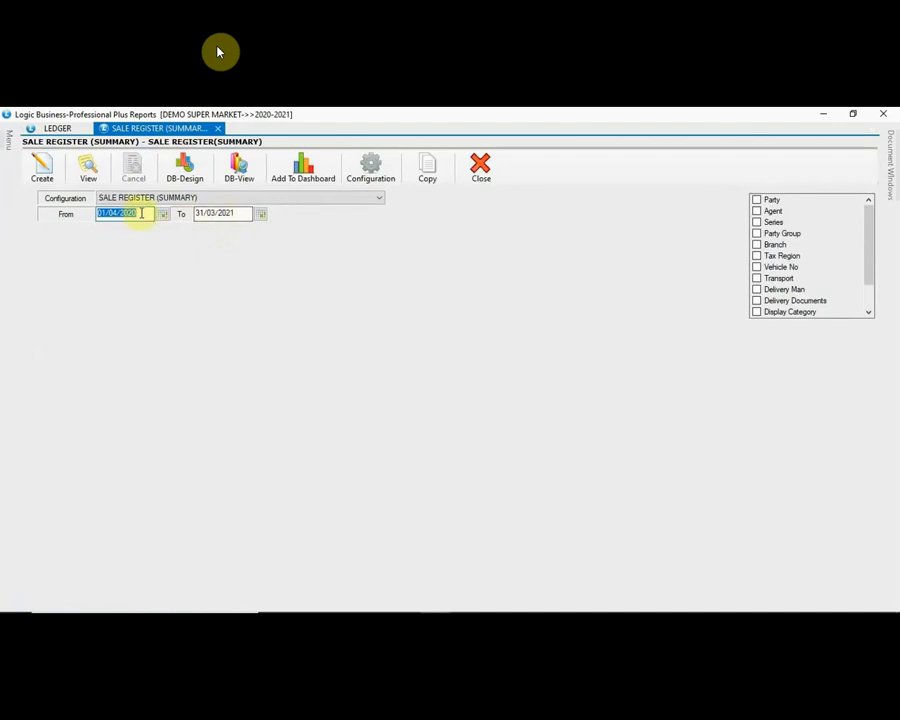
click(140, 213)
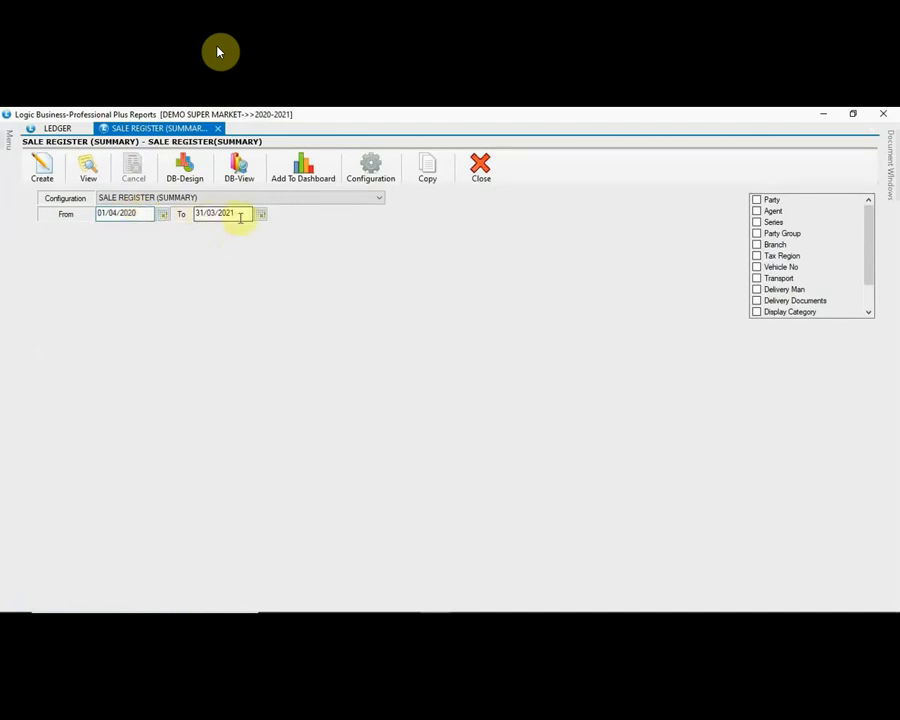
click(43, 172)
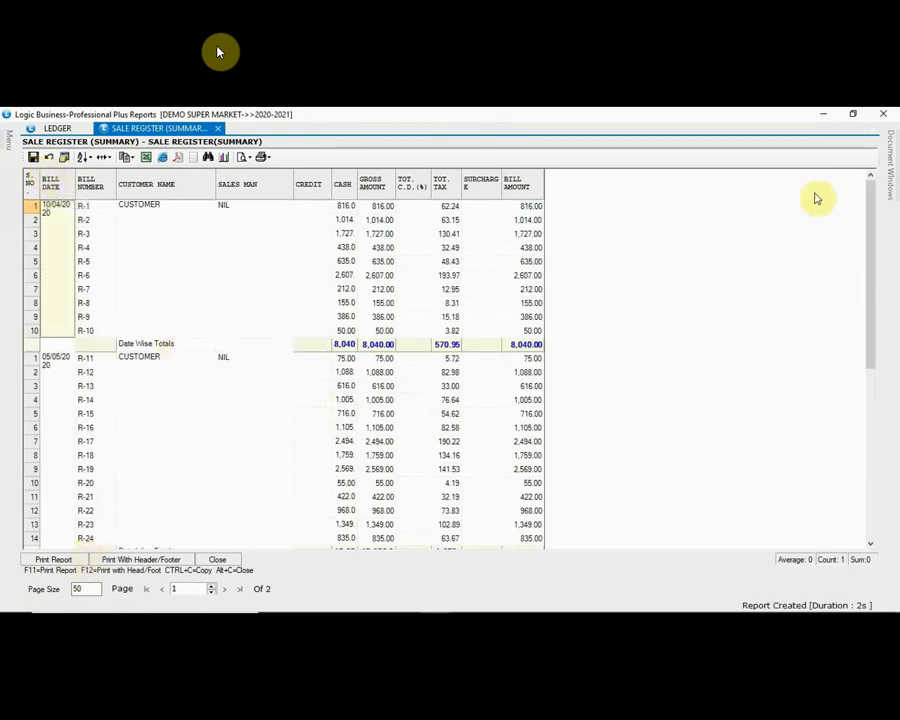
drag(872, 213, 846, 193)
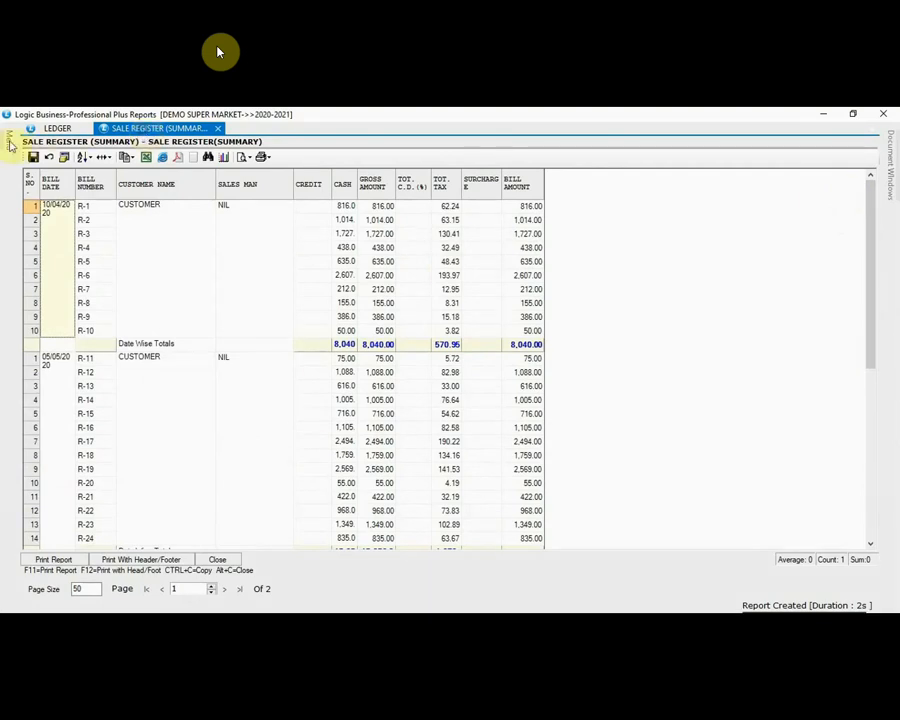
mouse_move(7, 141)
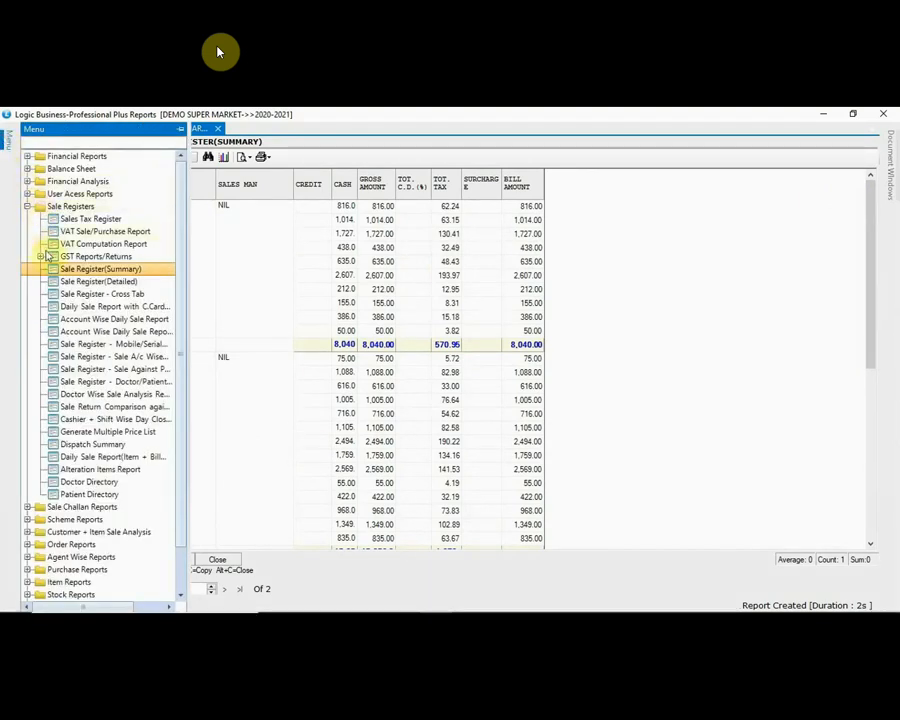
Step: Generate the Account Wise Daily Sale Report with its default configuration
double_click(119, 320)
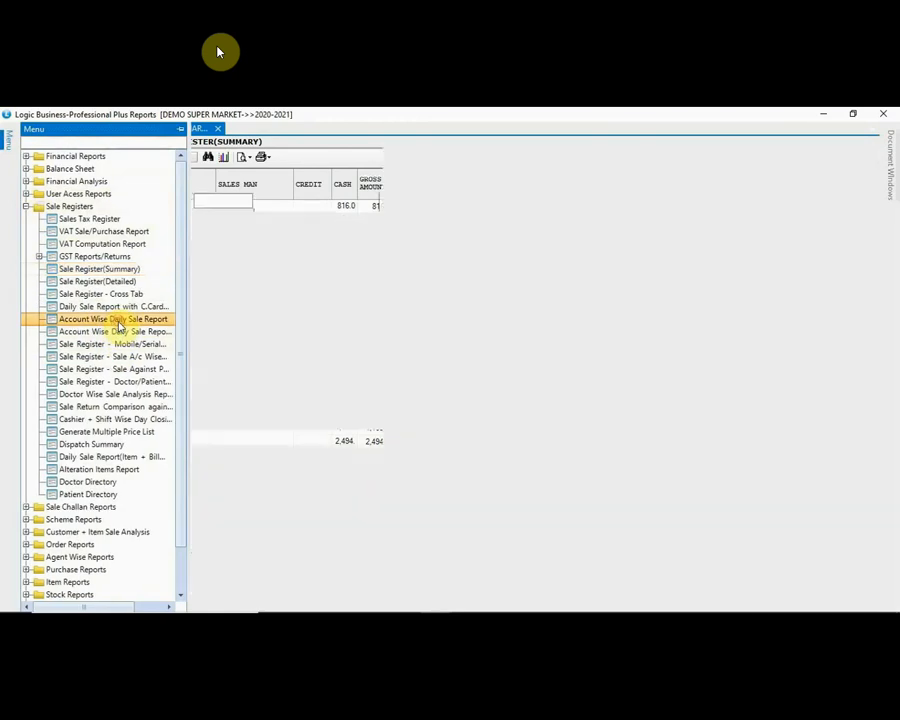
click(242, 188)
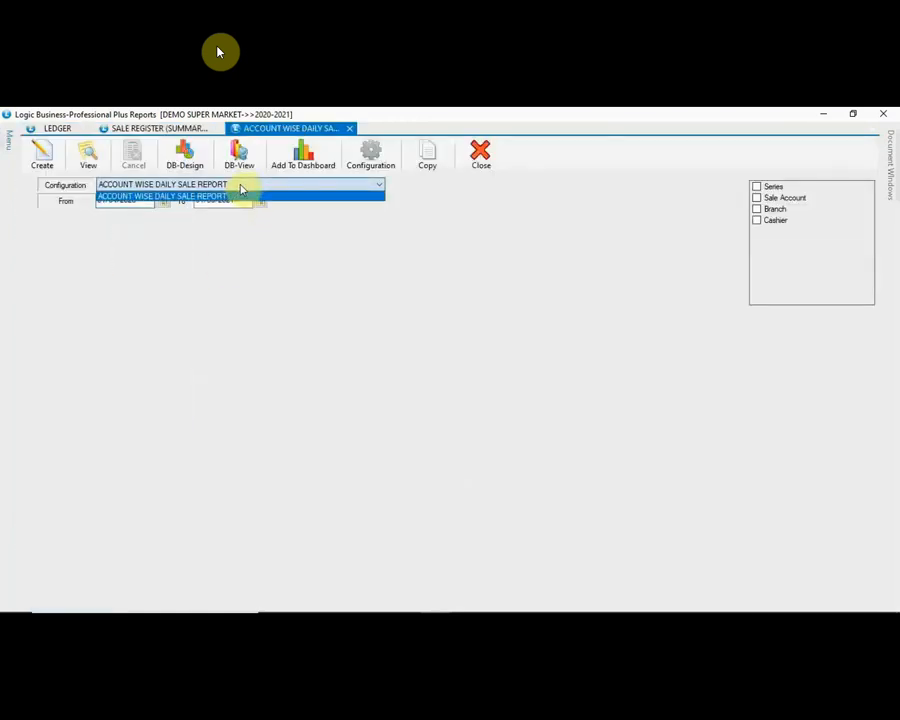
click(242, 195)
click(46, 157)
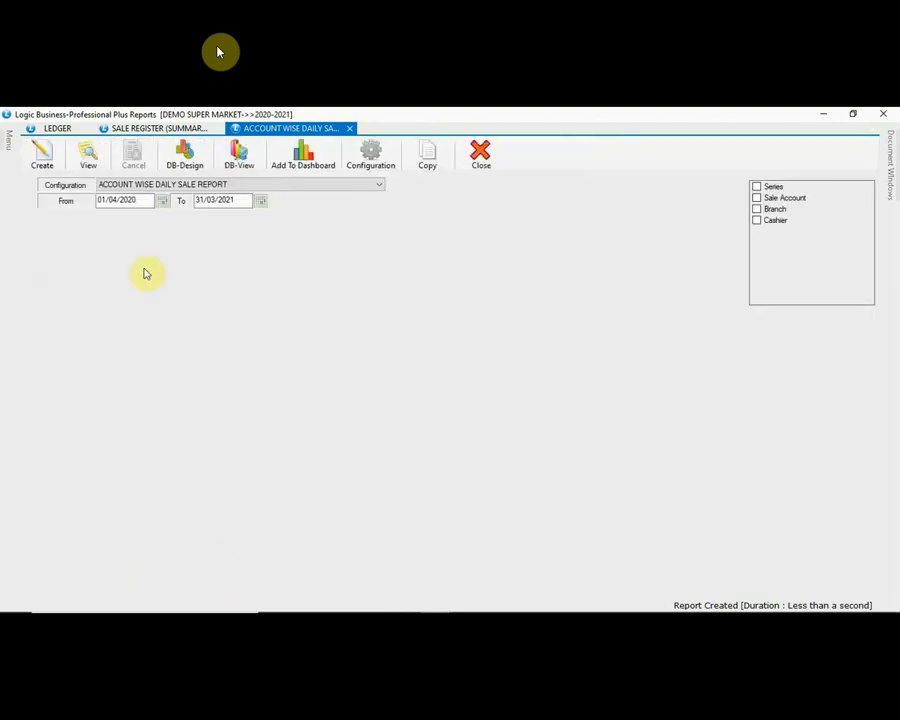
Step: Close the daily sale report (total 36,955.00) and the Sale Register grid
click(350, 129)
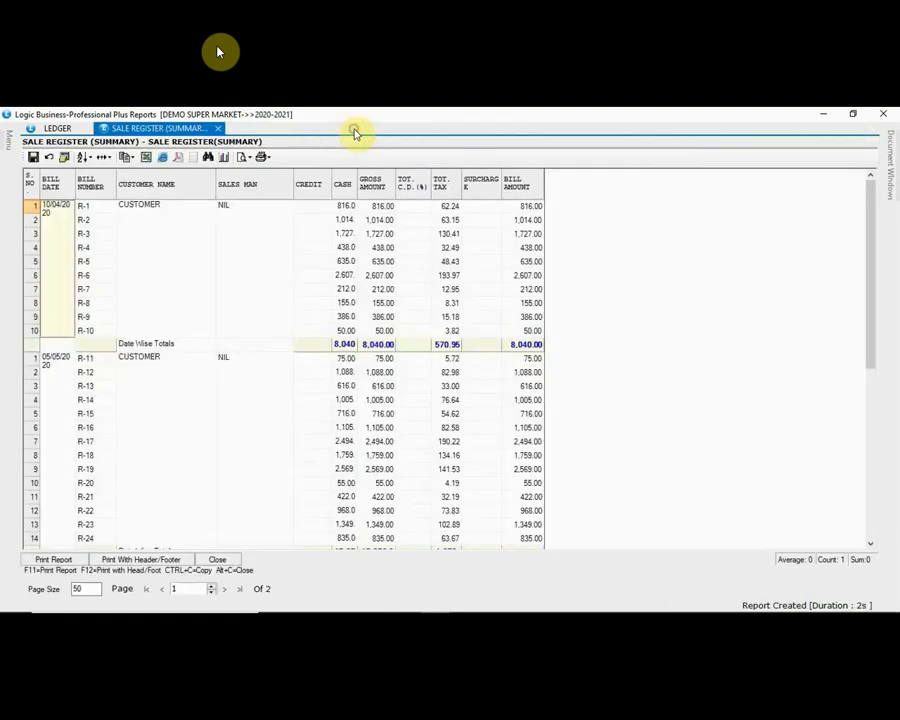
click(219, 130)
mouse_move(8, 140)
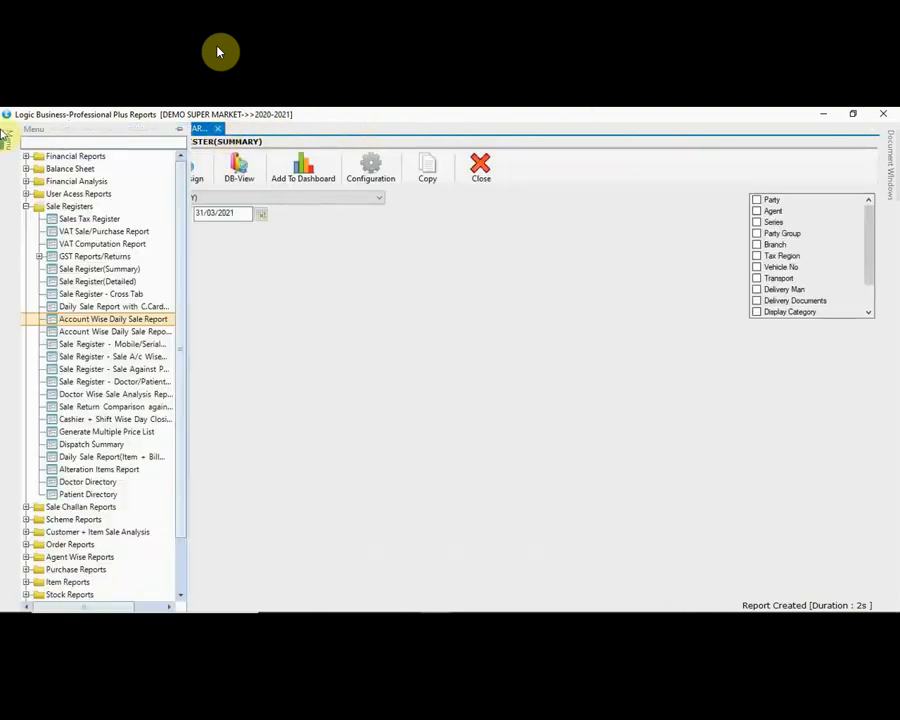
Step: Open the Purchase Register (Summary) report from the Purchase Reports group
click(27, 207)
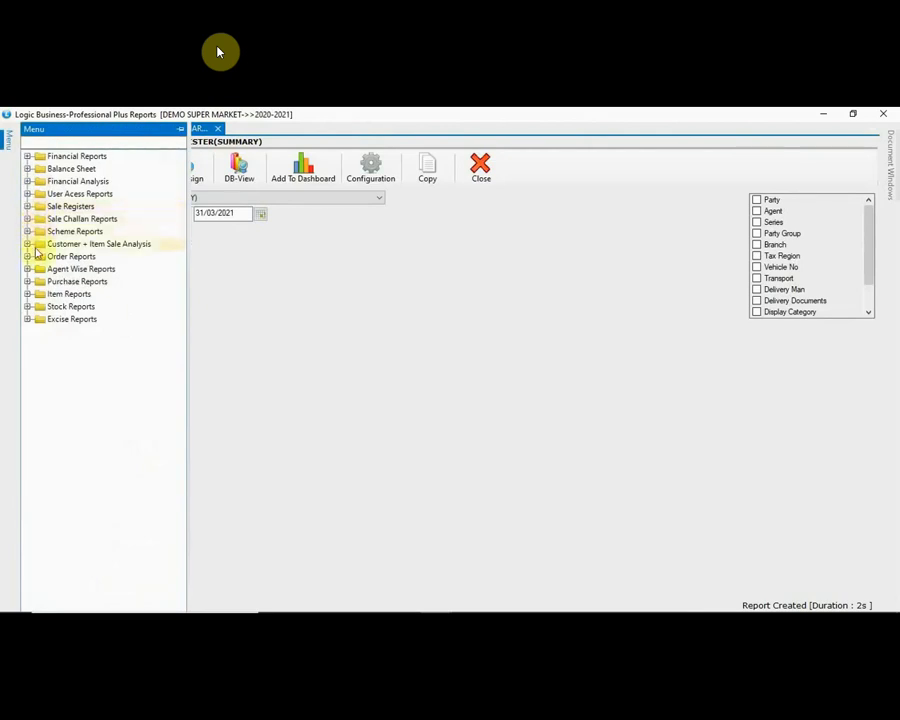
click(28, 283)
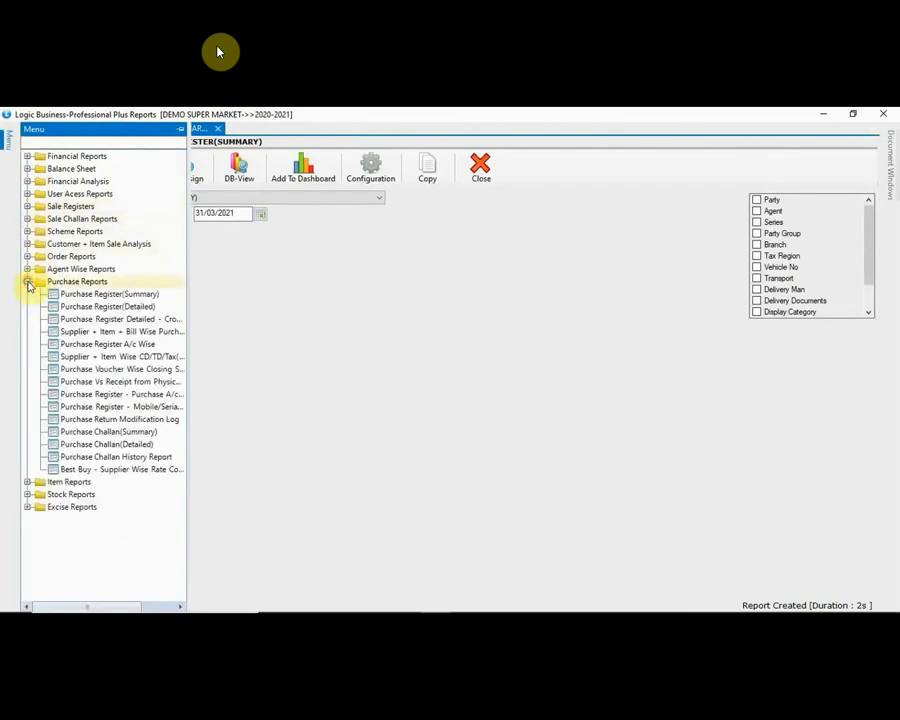
click(90, 295)
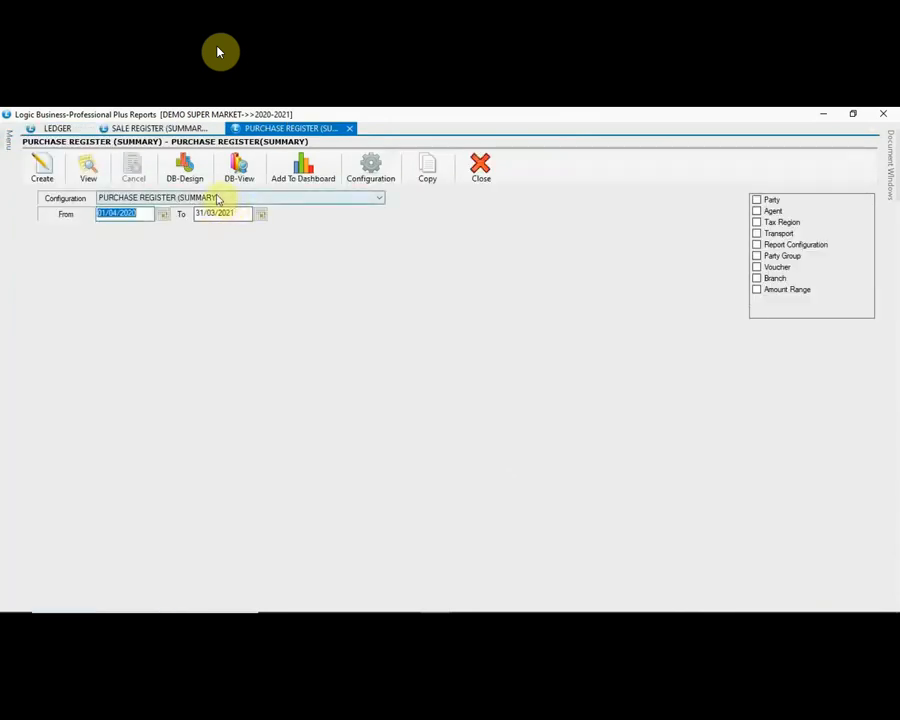
click(141, 213)
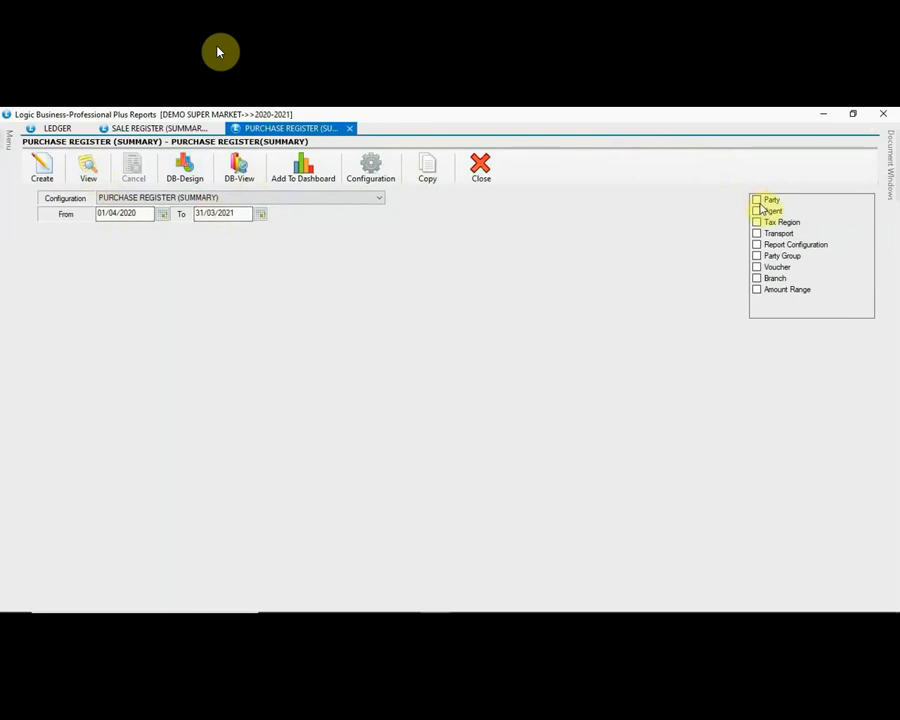
Step: Filter it to party CHANDAN STEL, review the 15,863.00 grand total, and close the results
click(757, 201)
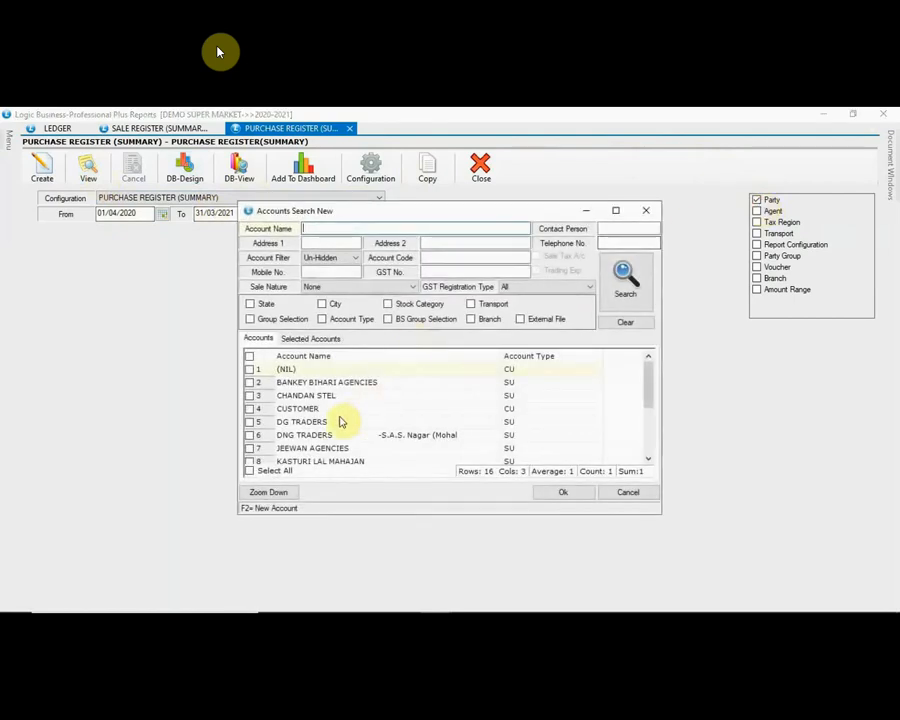
click(250, 396)
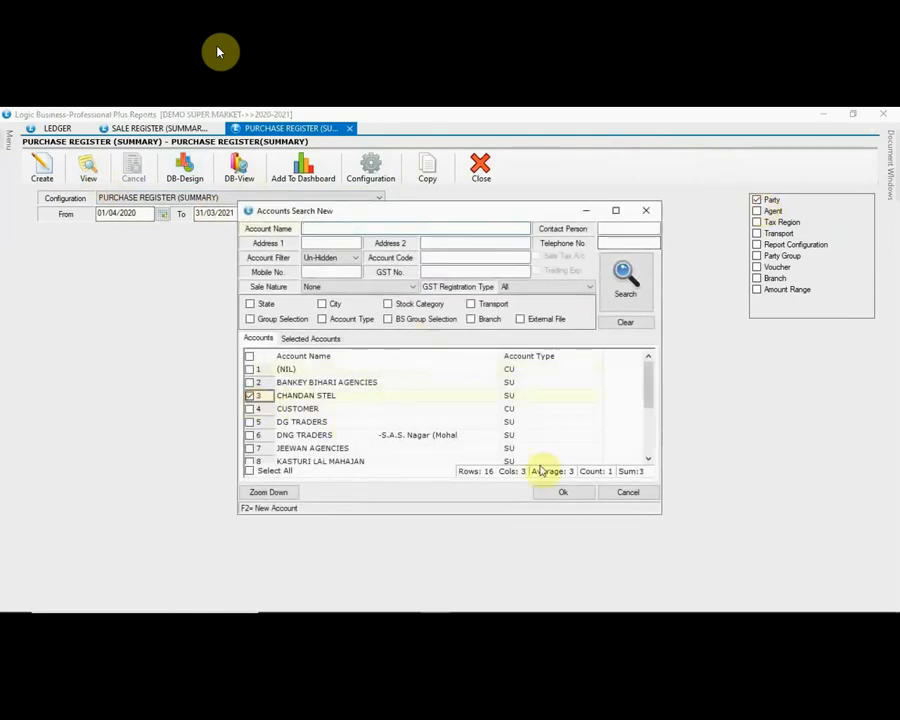
click(567, 491)
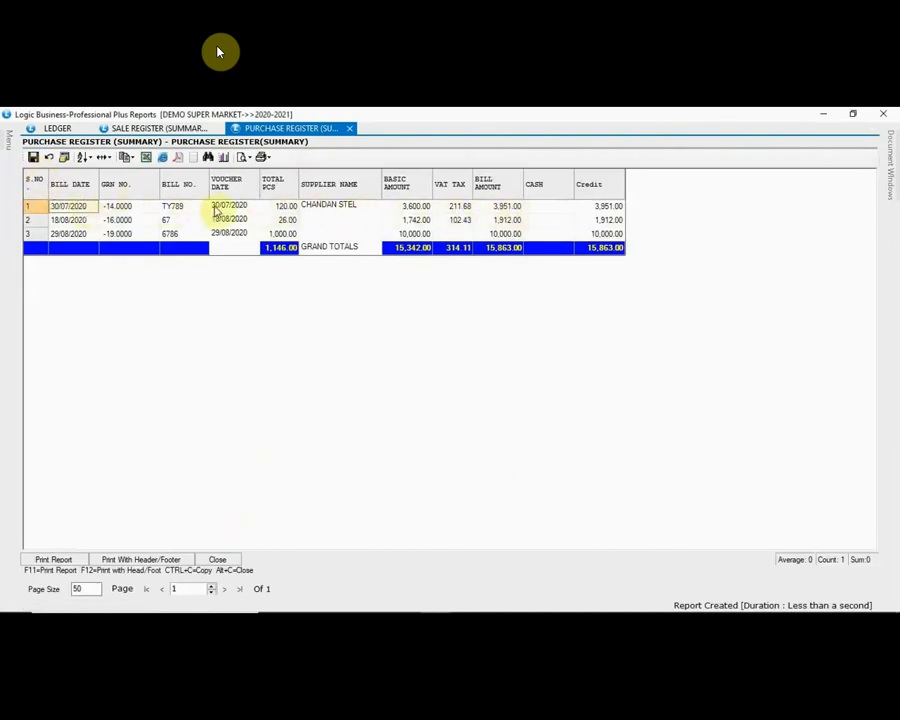
click(220, 560)
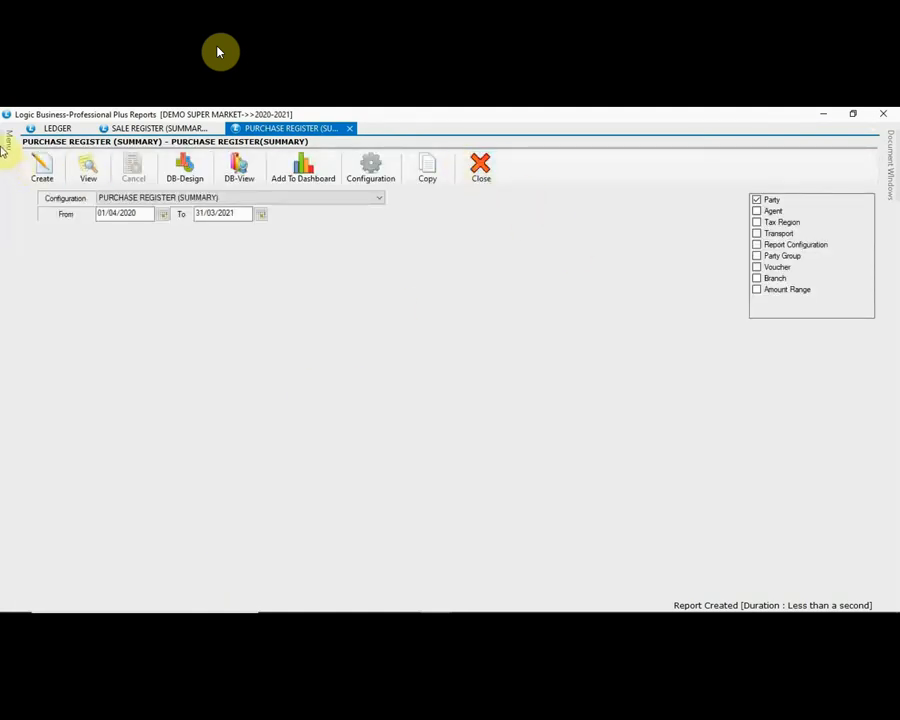
Step: Run the detailed purchase register for CHANDAN STEL (gross 15,342.00) and close the results
mouse_move(5, 145)
double_click(94, 307)
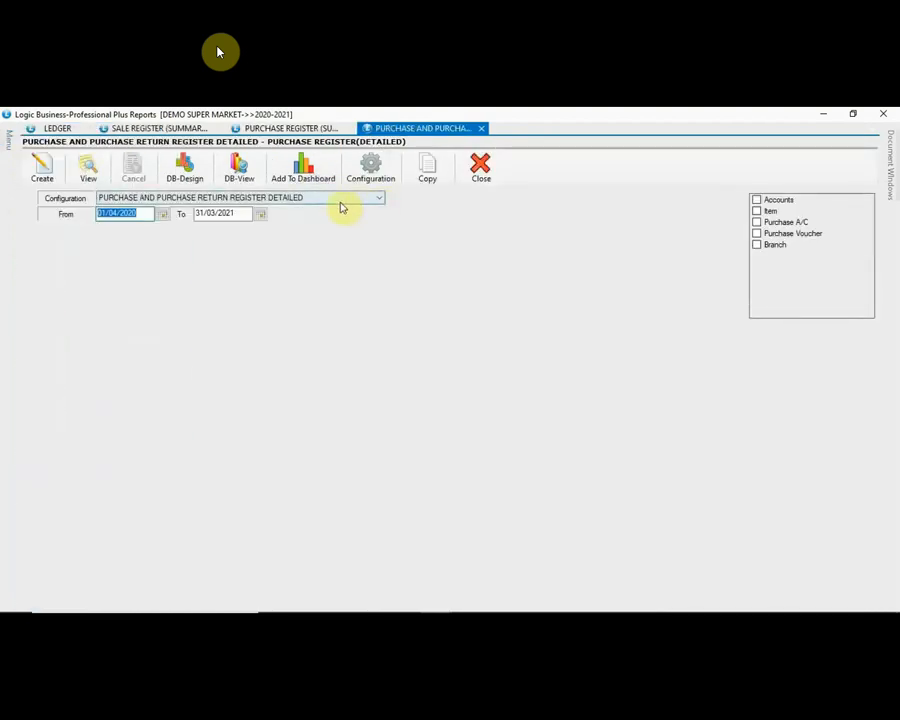
click(330, 200)
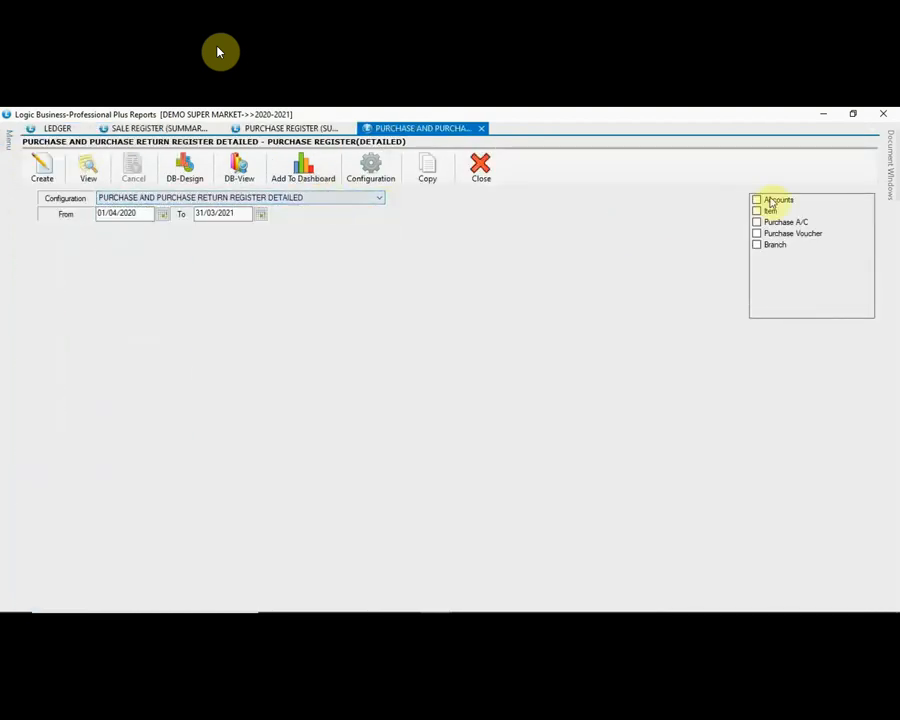
click(757, 200)
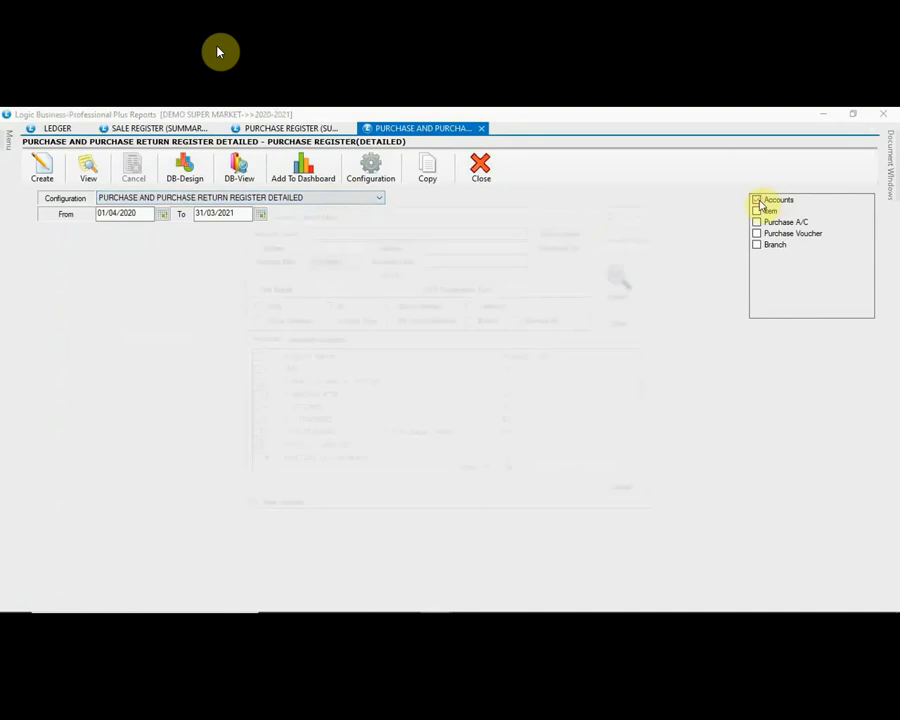
click(250, 398)
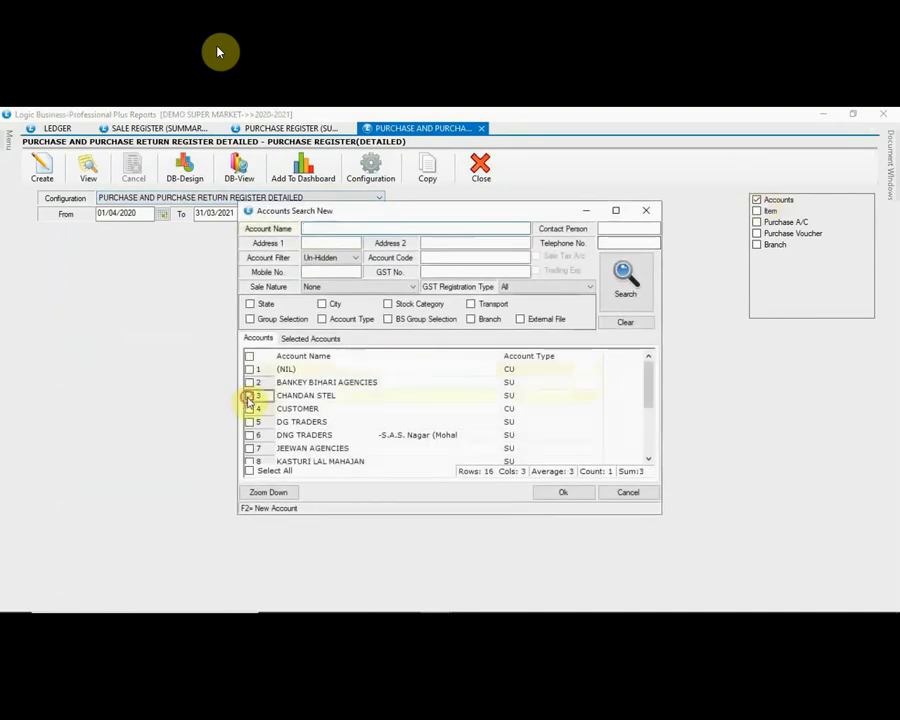
click(577, 495)
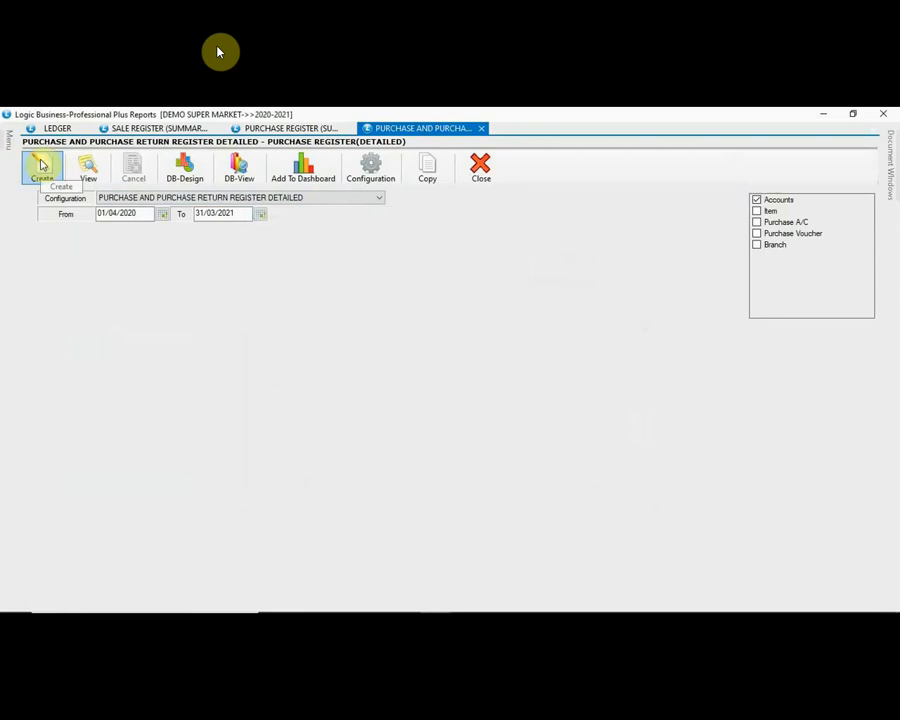
click(41, 165)
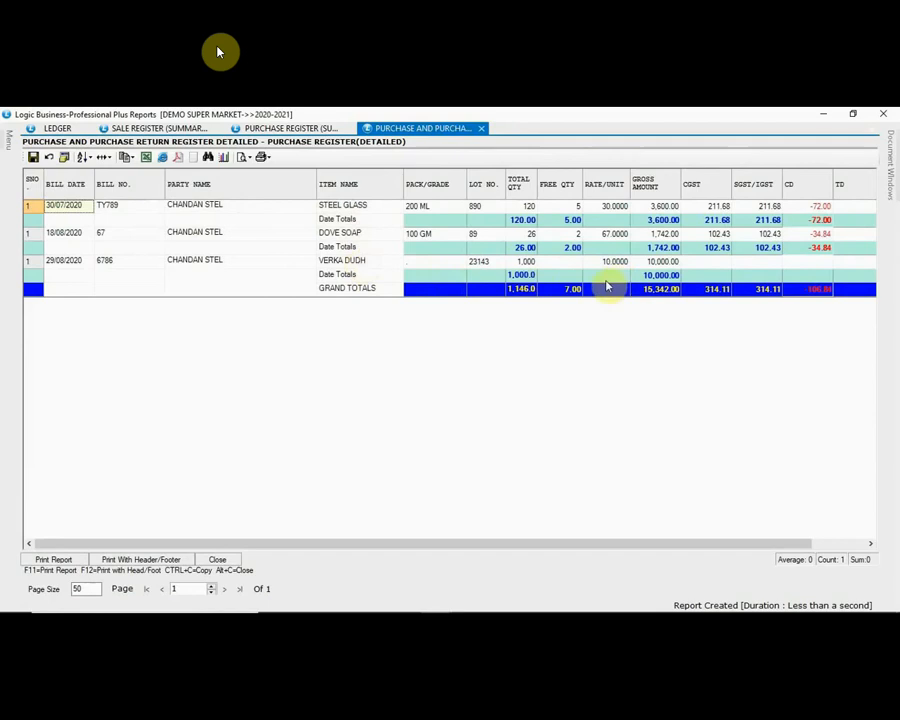
click(229, 560)
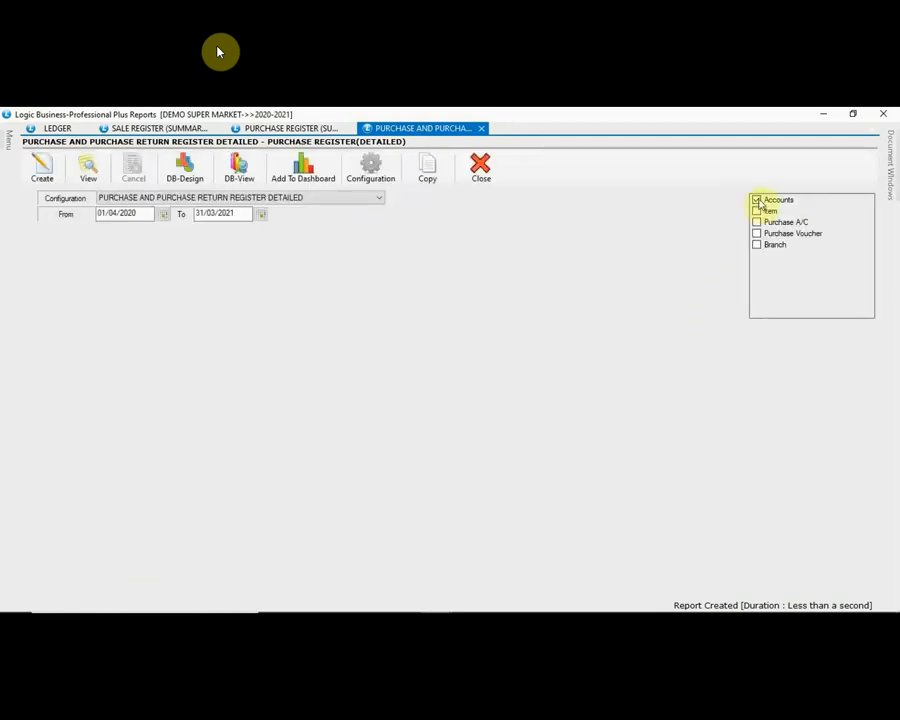
Step: Run the detailed purchase register for DG TRADERS and close the results
click(757, 201)
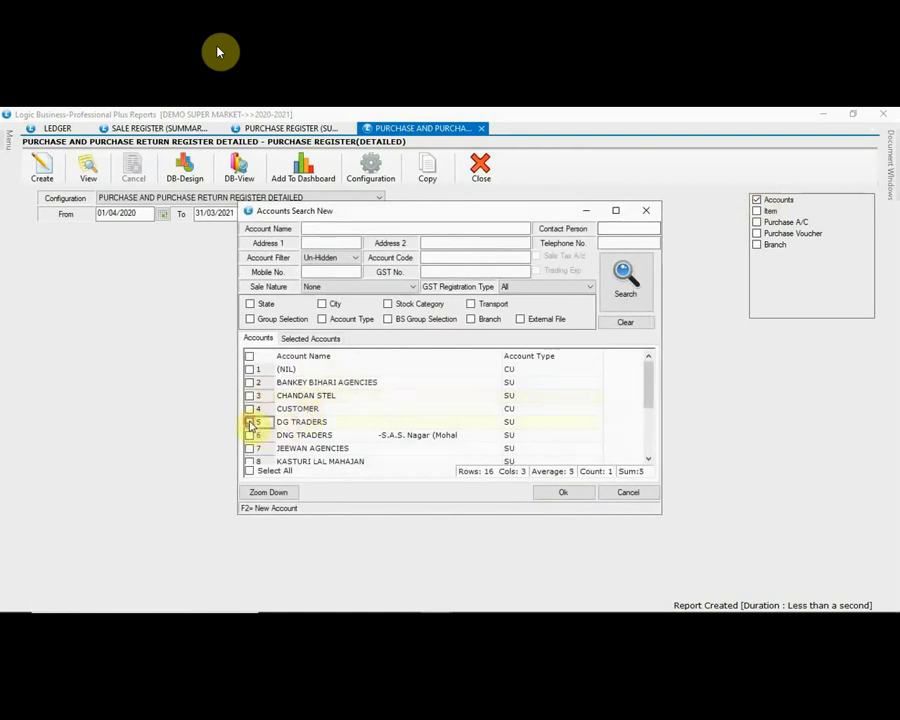
click(250, 422)
click(558, 492)
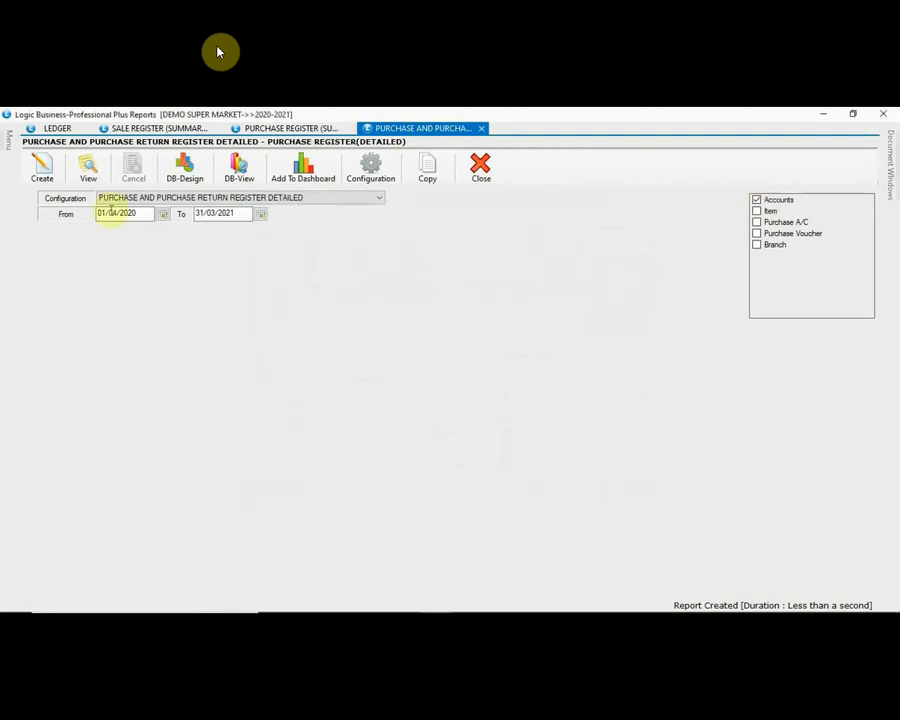
click(52, 170)
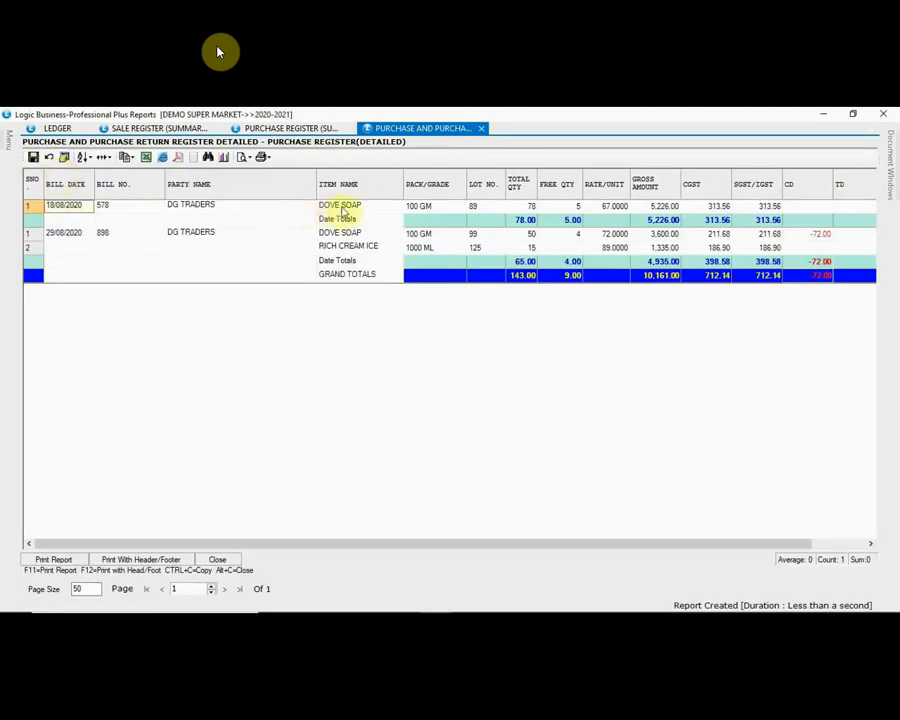
click(224, 560)
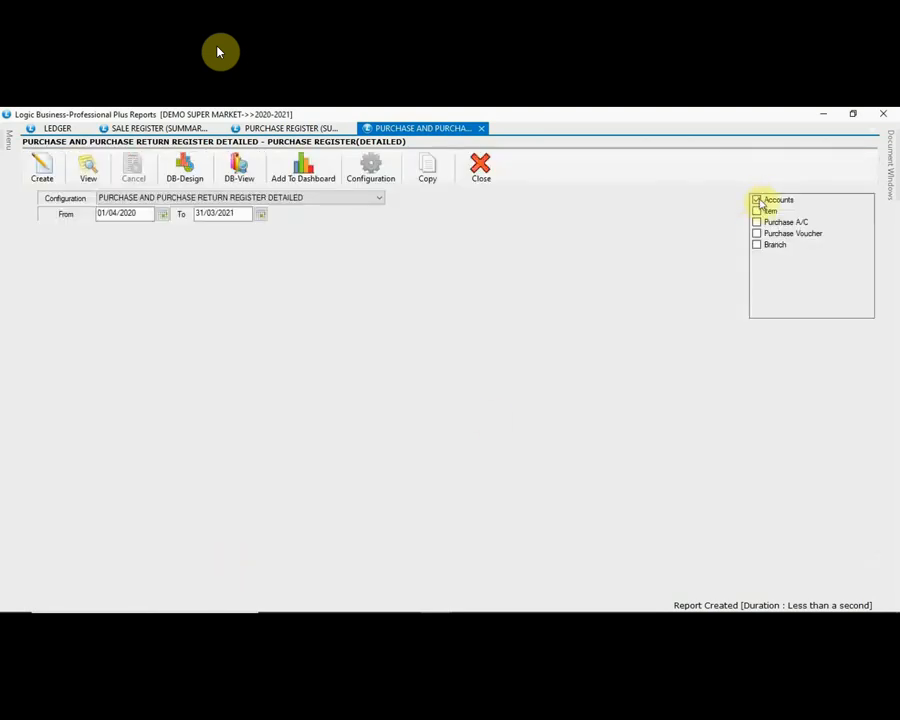
Step: Rerun it for DNG TRADERS (gross 18,098.00), then close the results and the detailed register
click(757, 200)
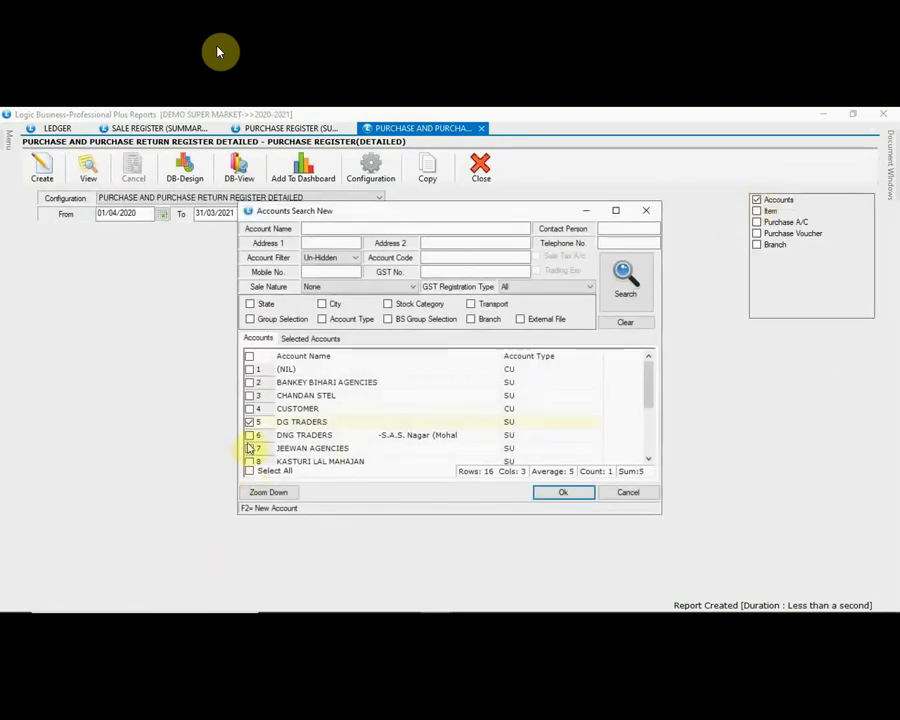
click(249, 435)
click(249, 422)
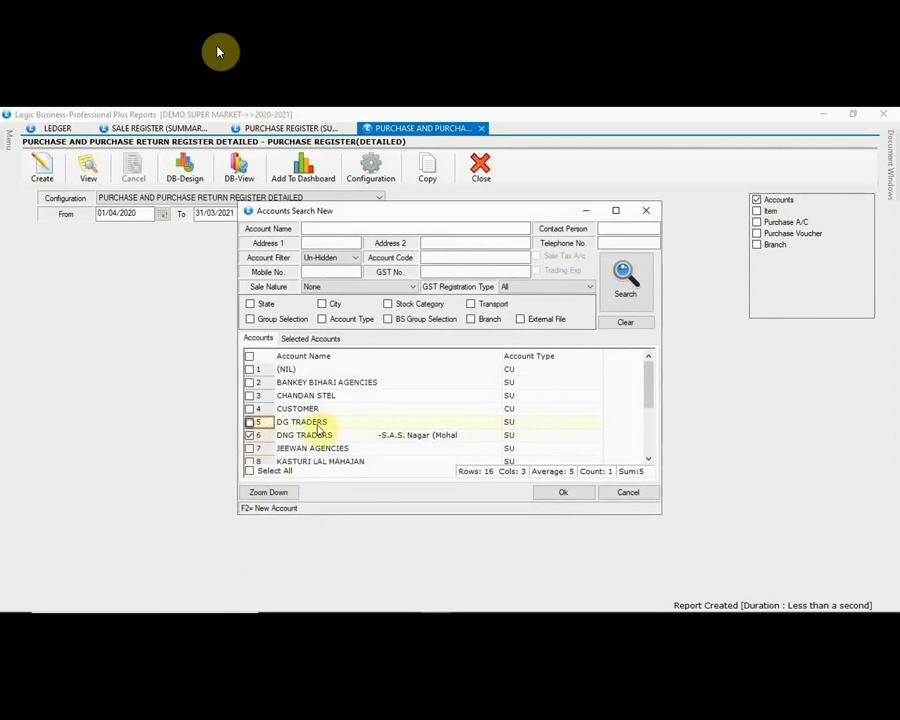
click(558, 492)
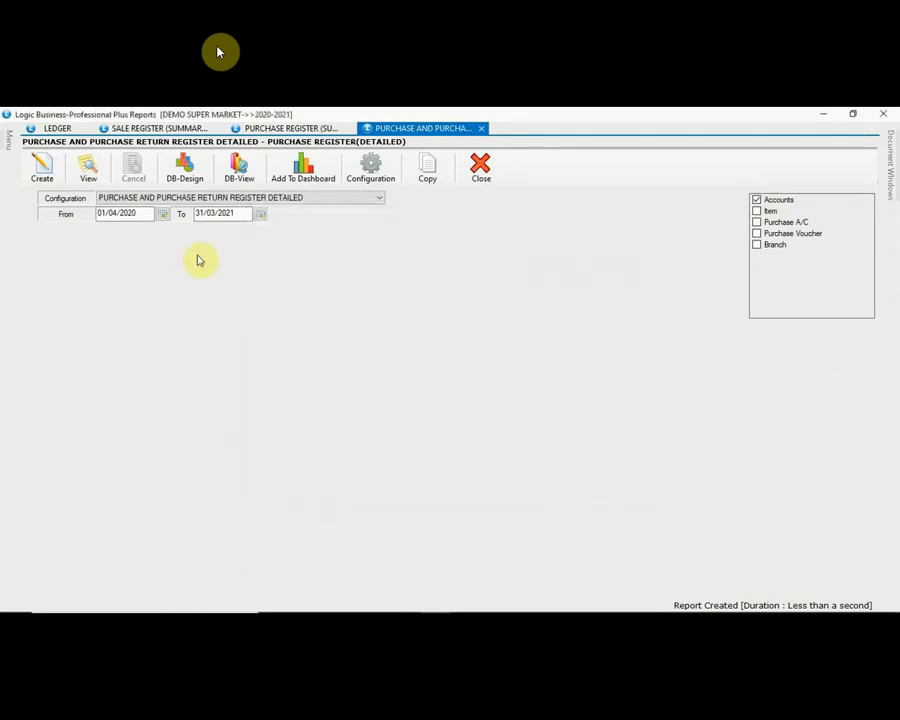
click(44, 172)
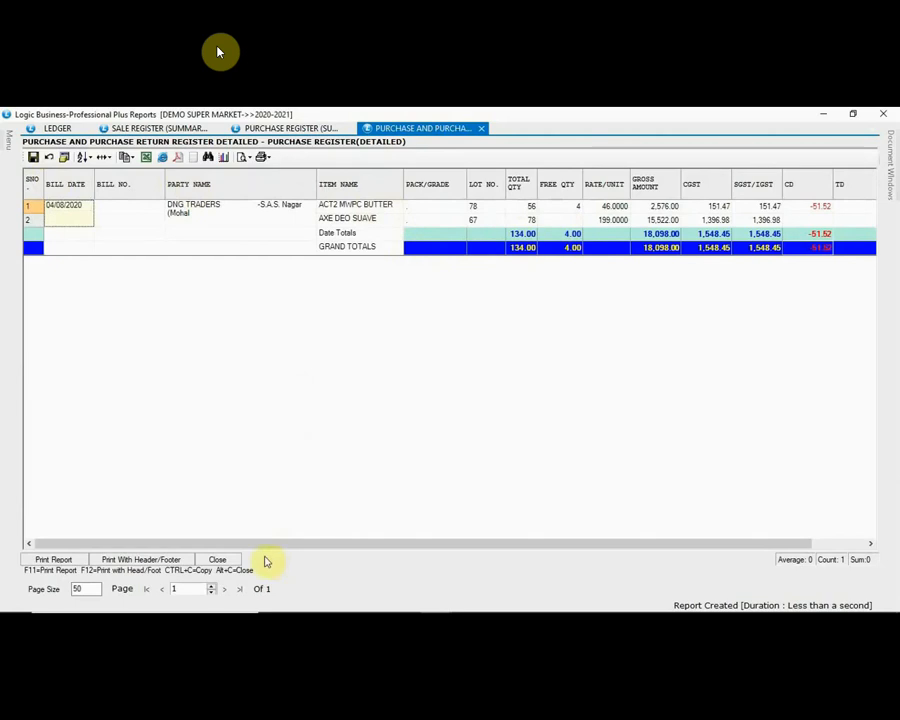
drag(249, 549, 221, 532)
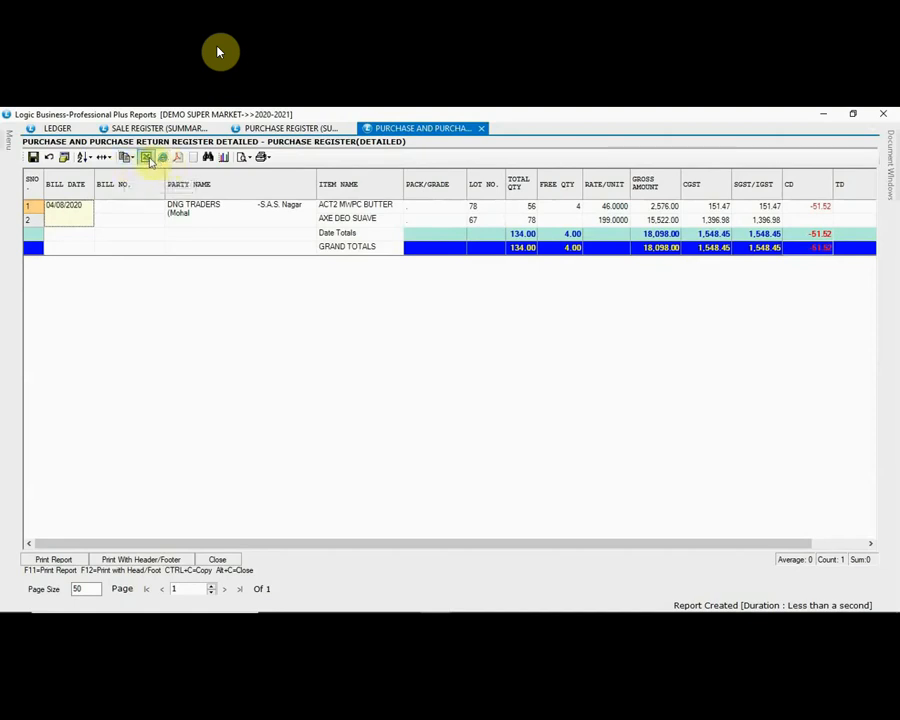
click(220, 560)
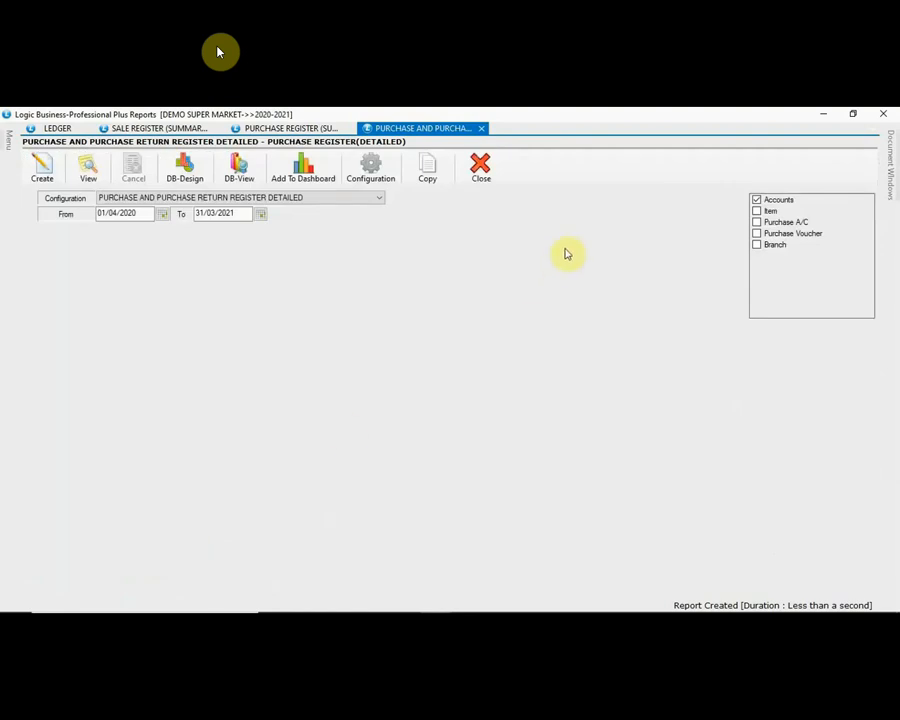
click(484, 170)
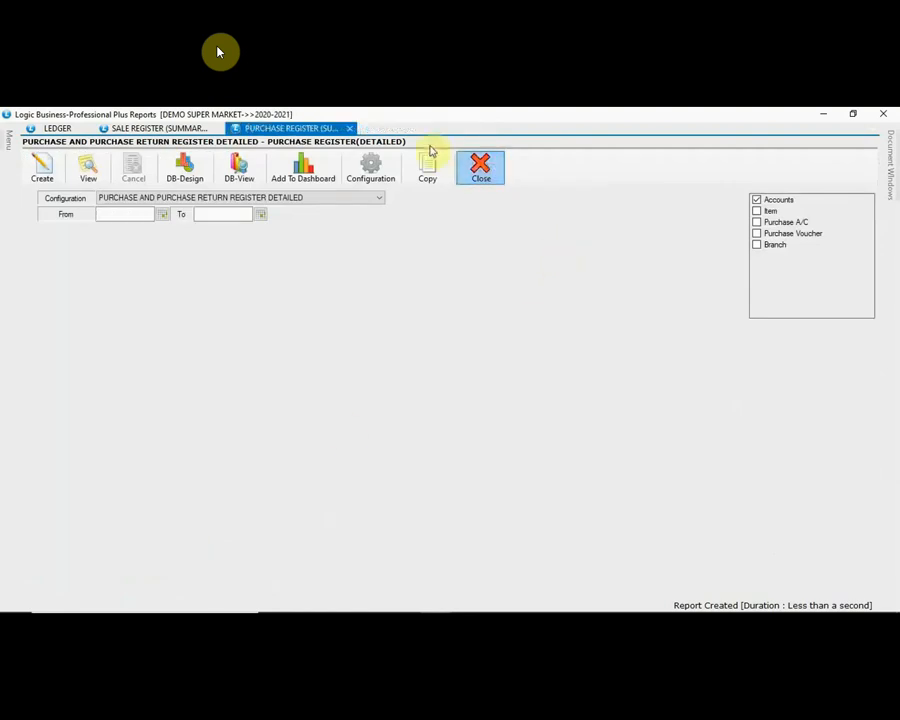
Step: Close the summary purchase register and collapse the Purchase Reports group
click(350, 130)
mouse_move(10, 142)
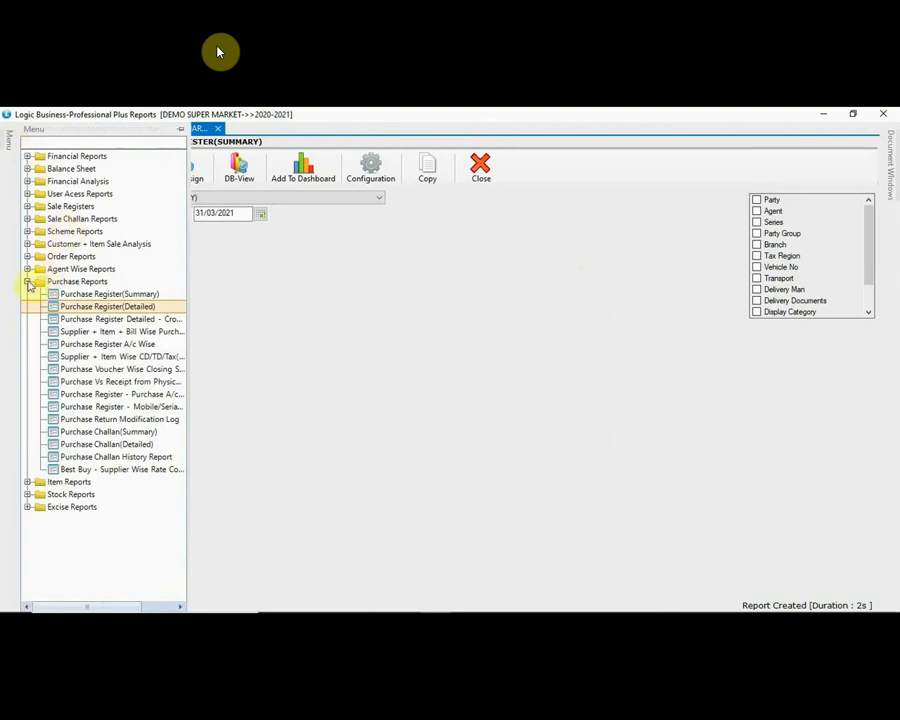
click(28, 282)
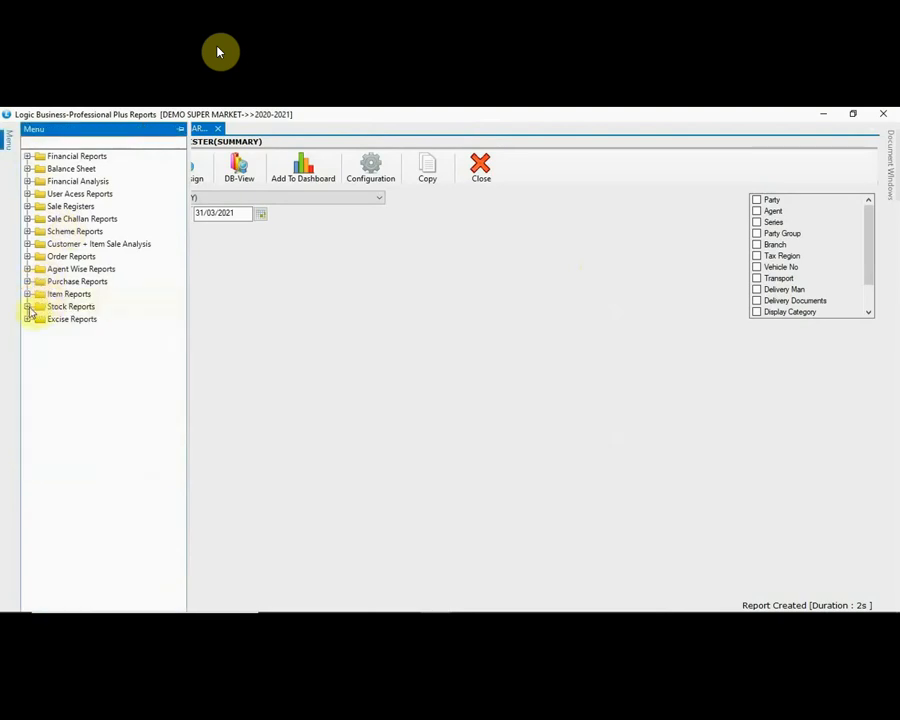
Step: Open Stock Query with the CLOSING STOCK - ITEM WISE configuration
click(28, 307)
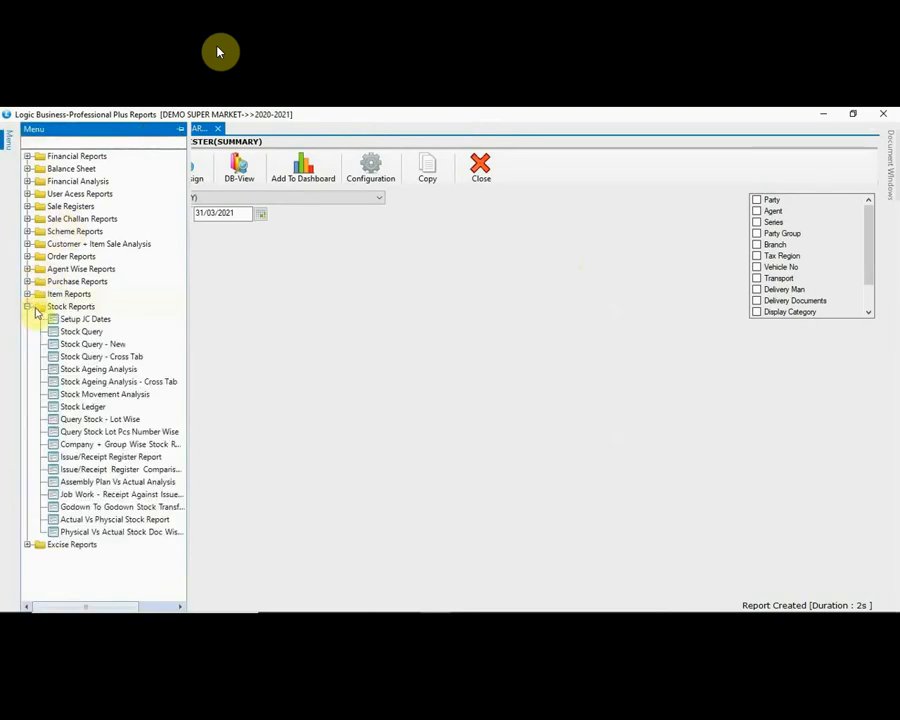
click(89, 336)
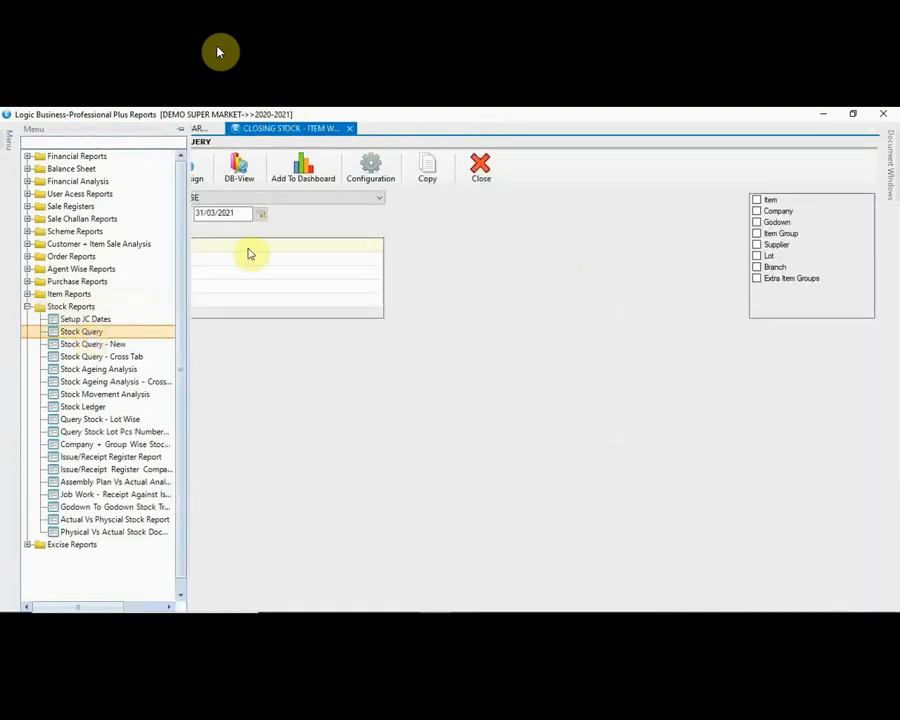
click(295, 201)
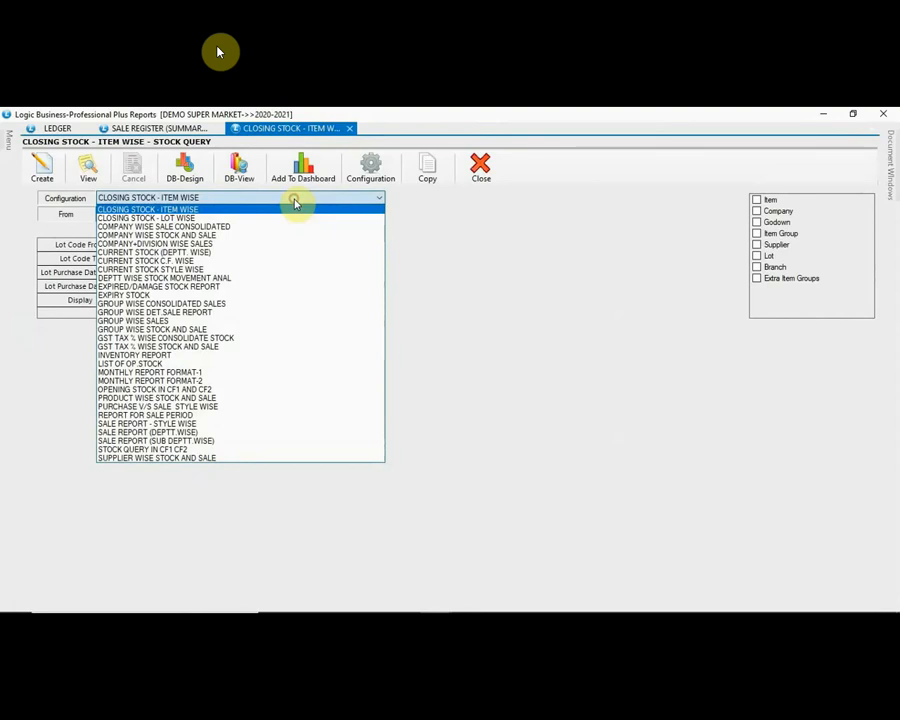
click(295, 204)
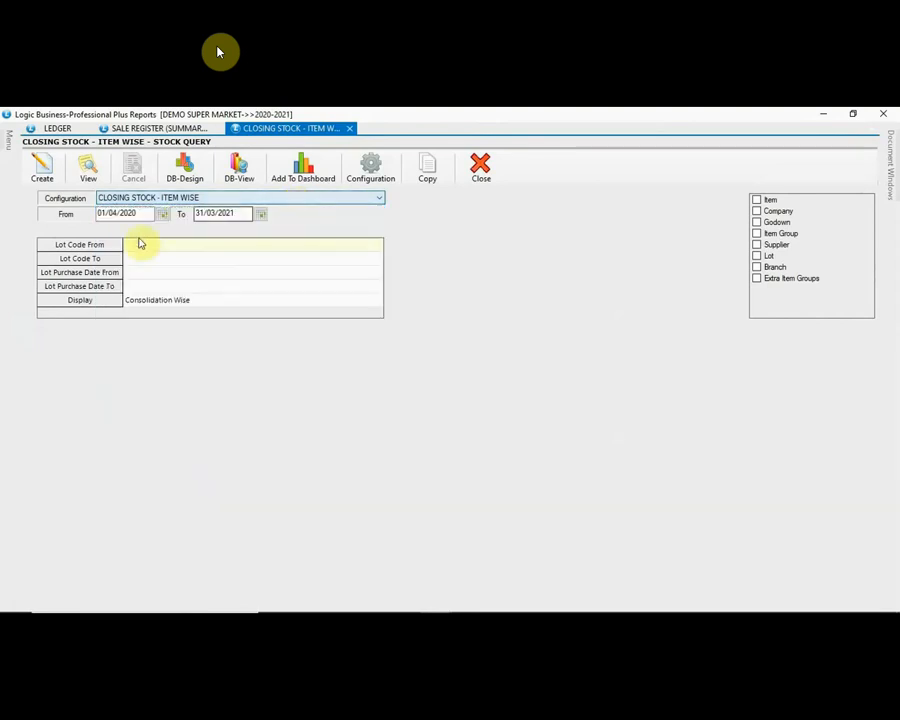
Step: Generate the closing stock report with Page Size 0, then open EPI MISHTI DOI 80G BANGLAR's stock ledger
click(42, 178)
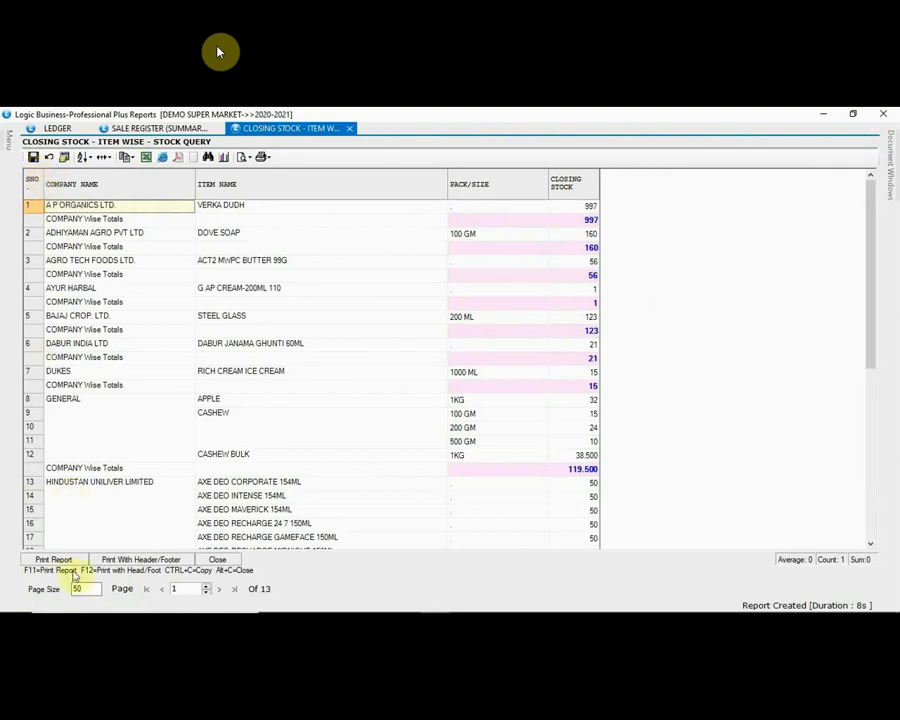
drag(92, 588, 51, 588)
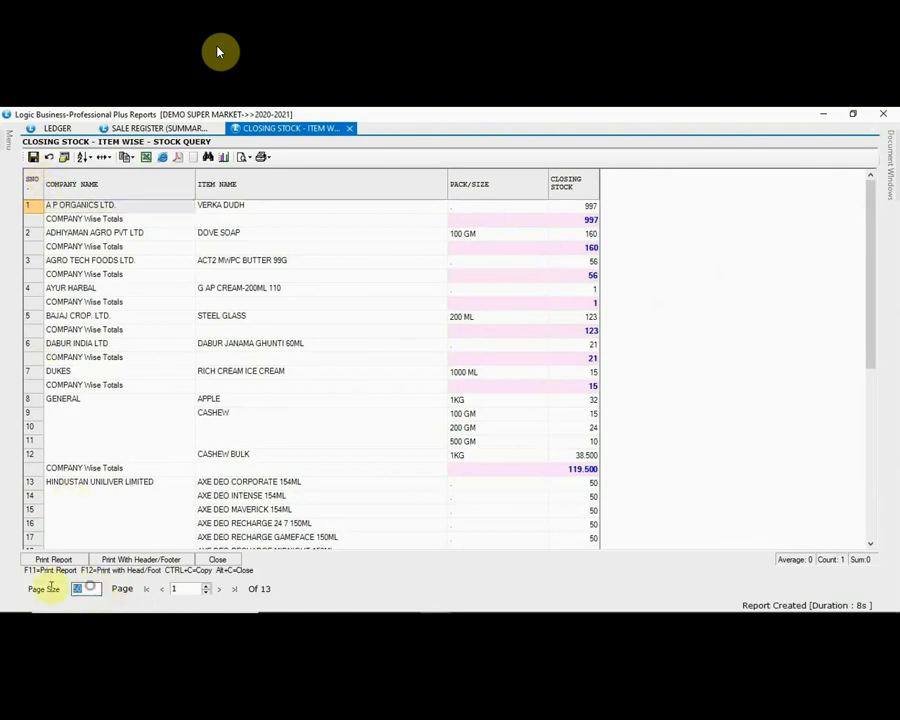
text(0)
click(512, 304)
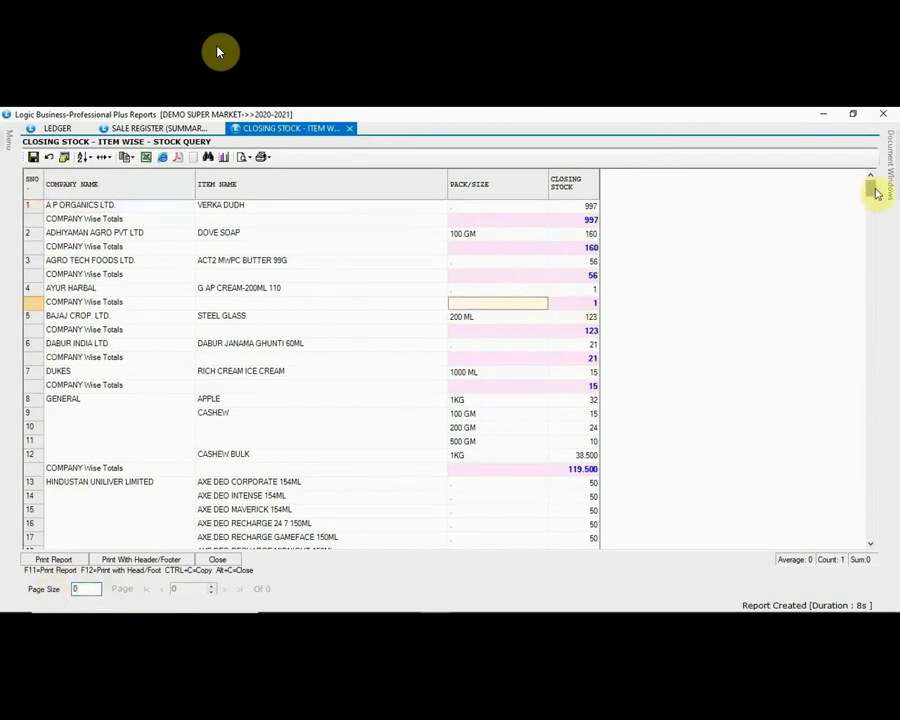
drag(873, 192, 853, 338)
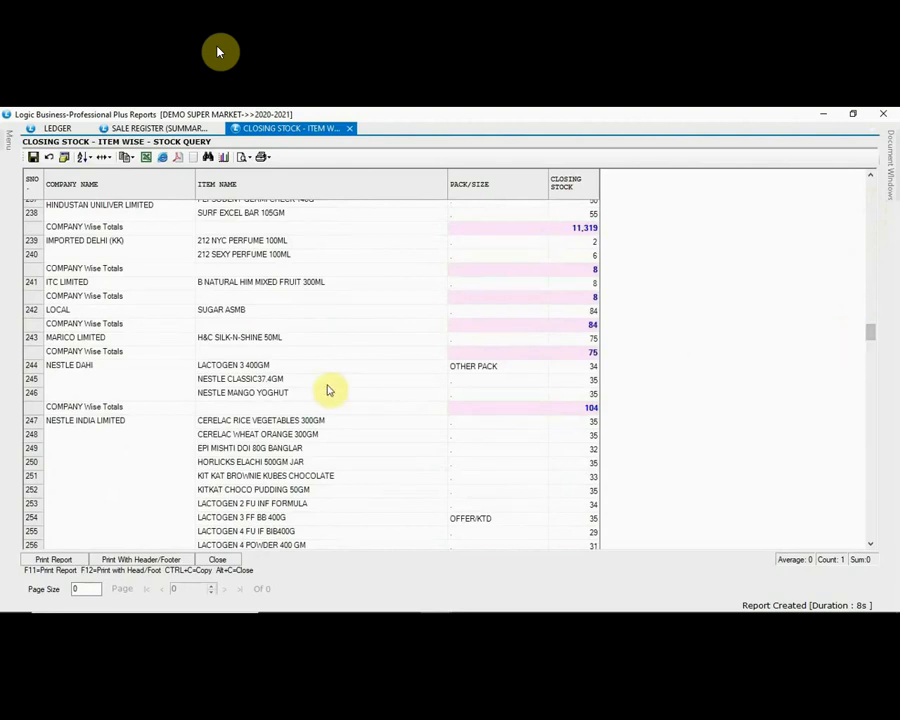
double_click(262, 450)
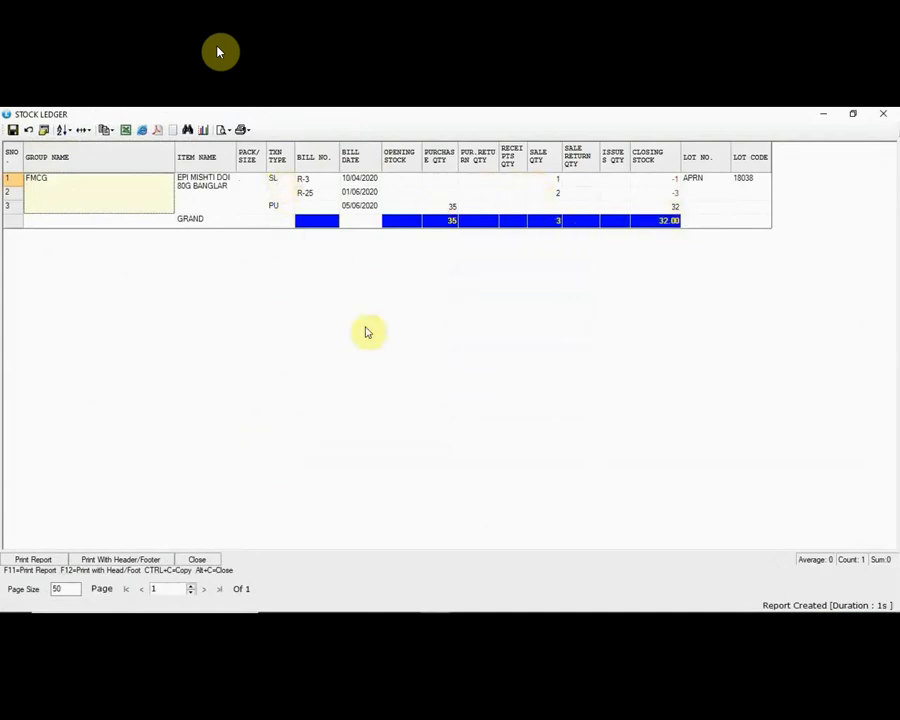
Step: Close the EPI MISHTI DOI stock ledger, browse down to MAGGI NDL CHKN 71G, and close the closing stock report
click(200, 562)
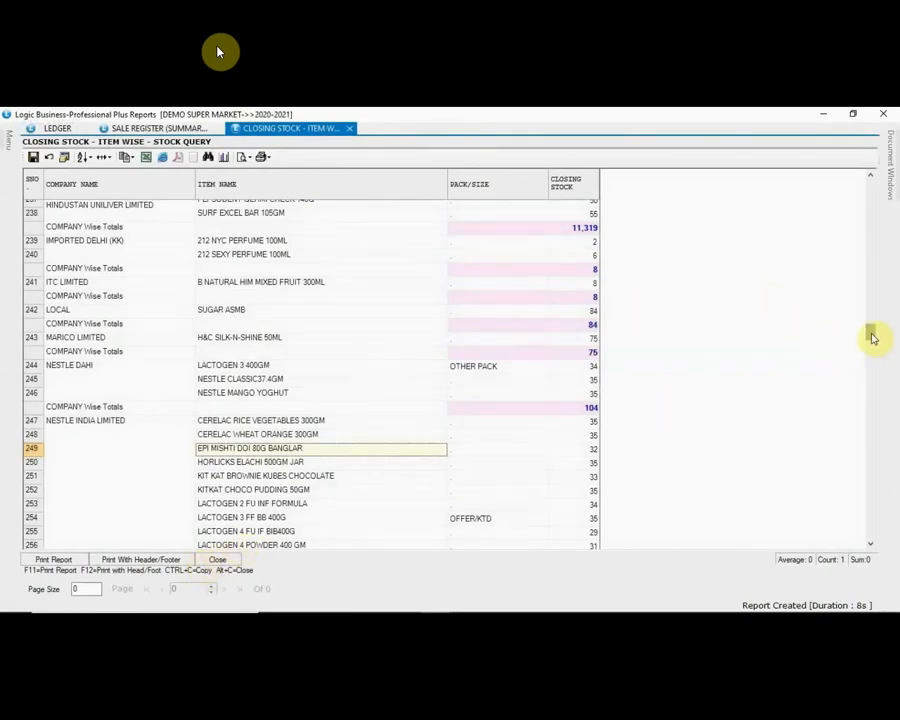
drag(871, 338, 871, 360)
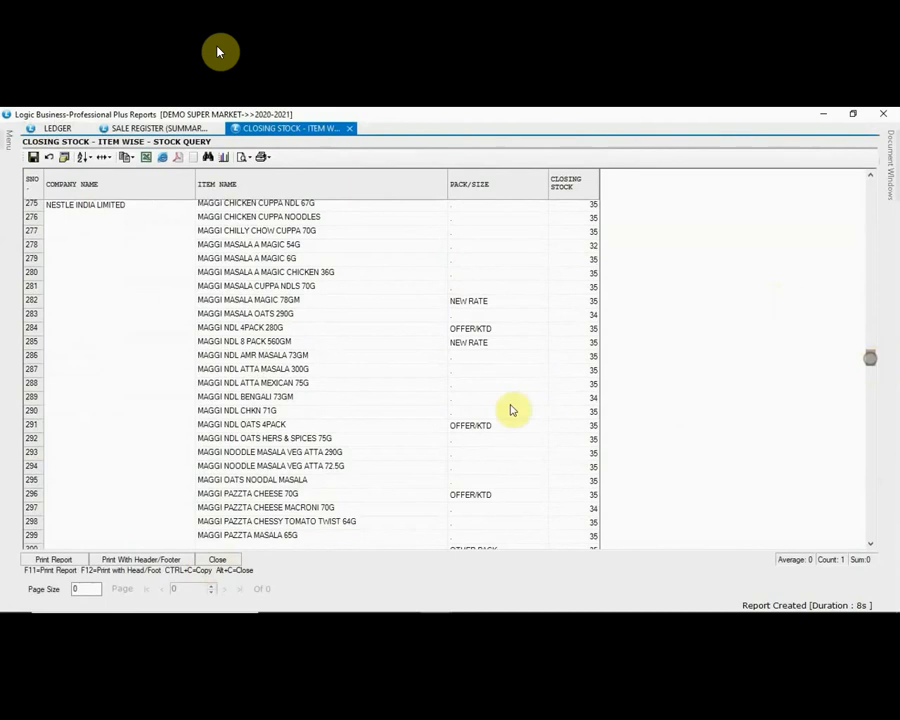
click(262, 413)
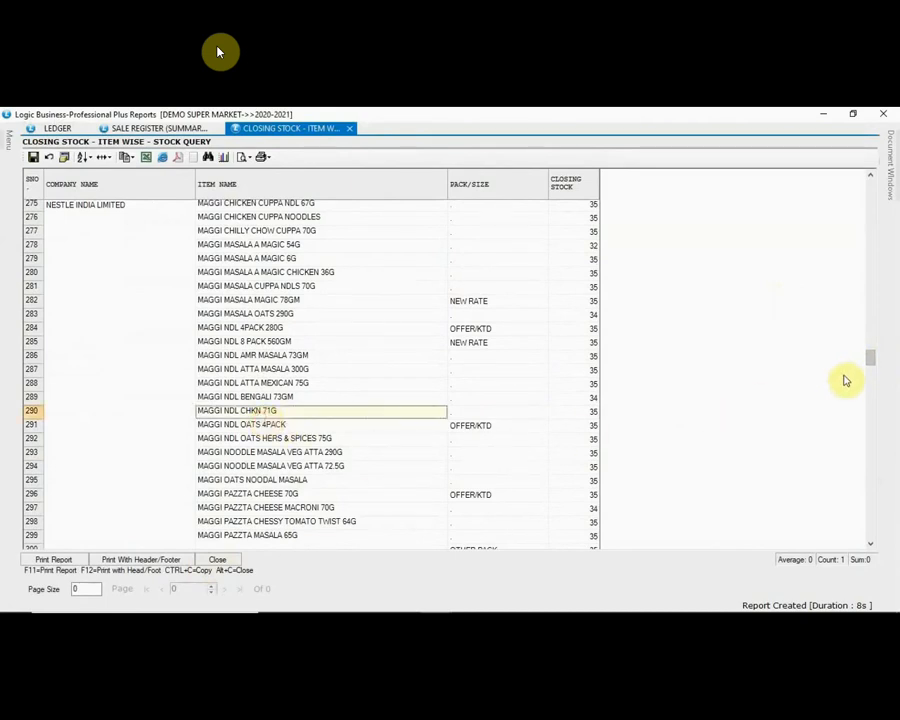
drag(869, 357, 858, 178)
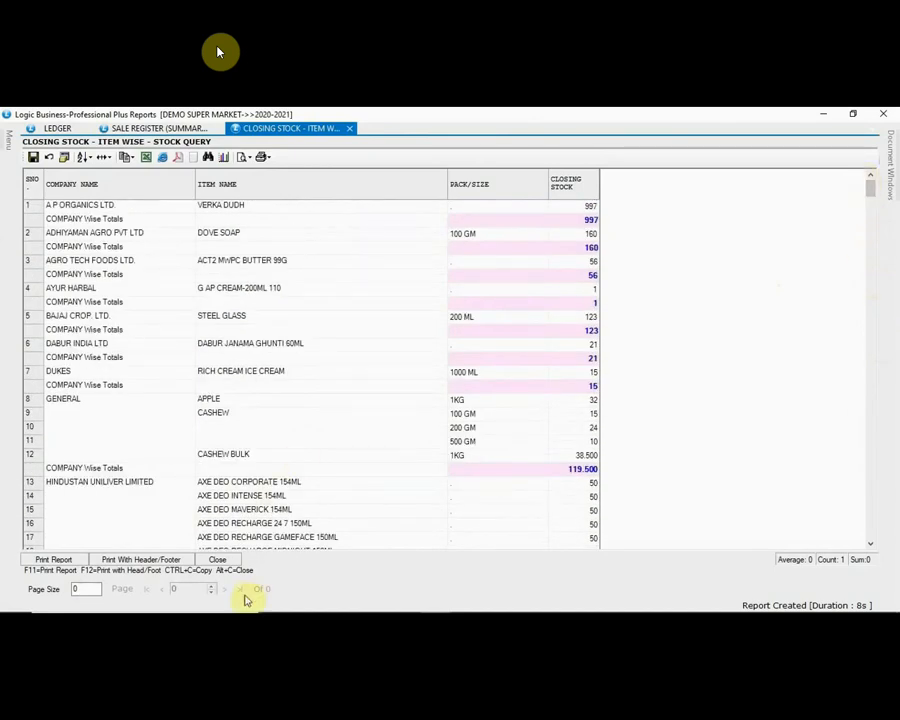
click(219, 564)
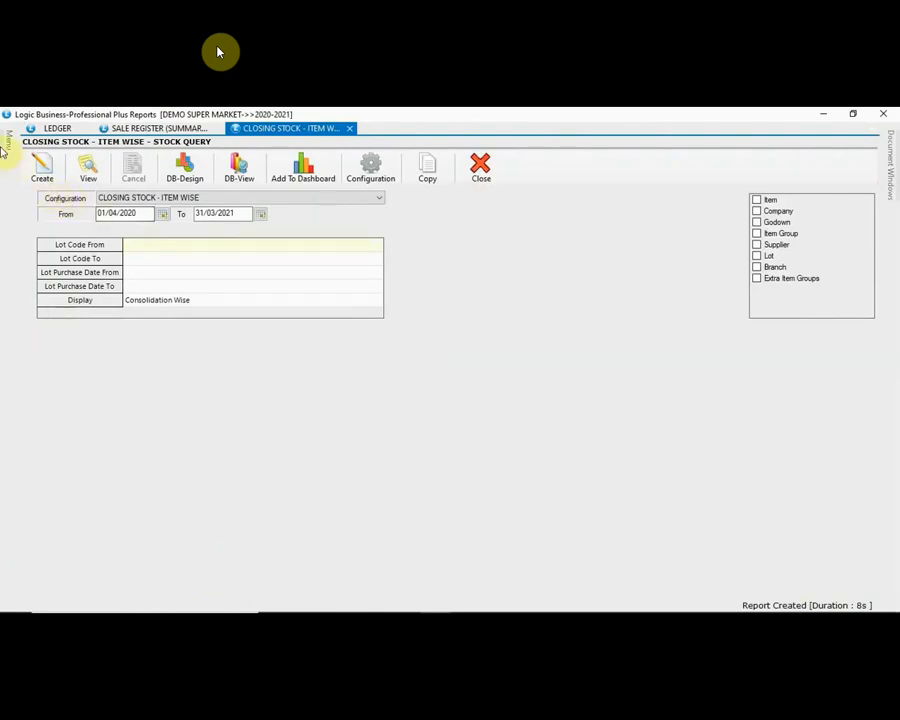
Step: Open the Barcode Labels Printing report from the Item Reports group
mouse_move(5, 145)
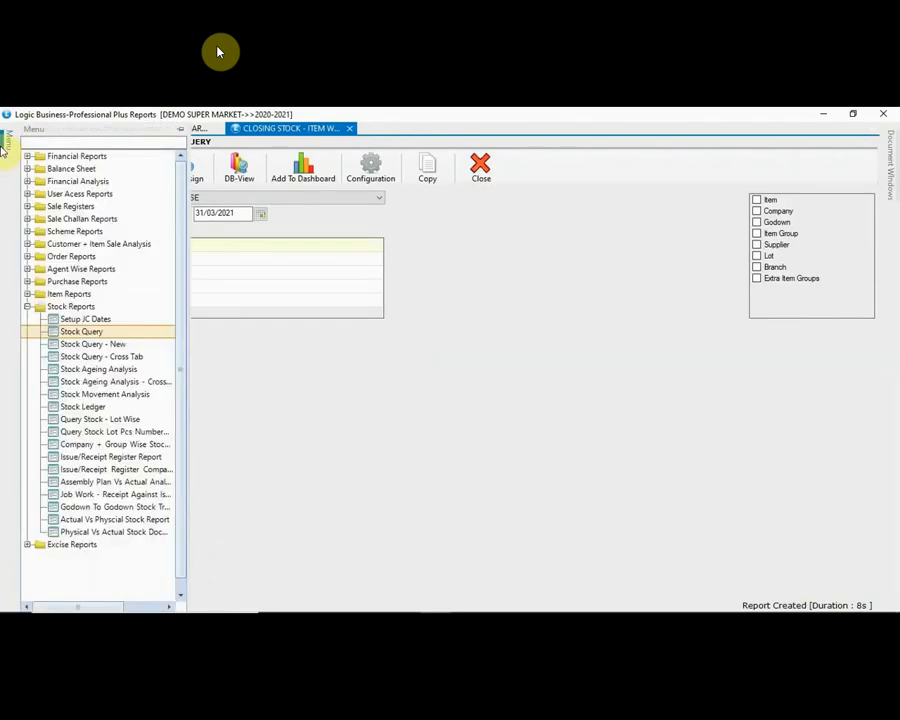
click(28, 306)
click(27, 294)
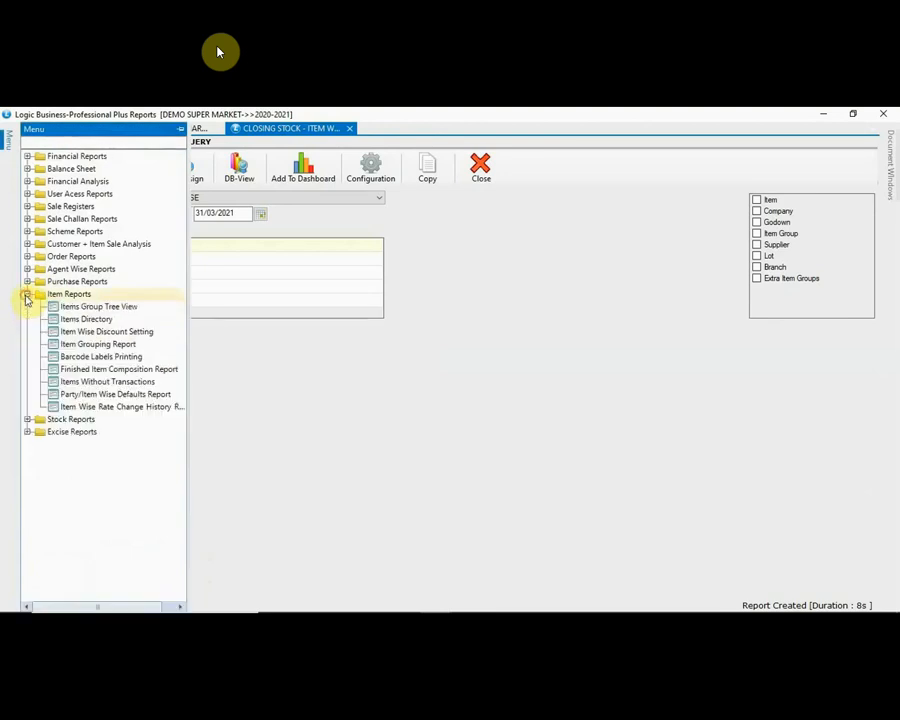
click(85, 358)
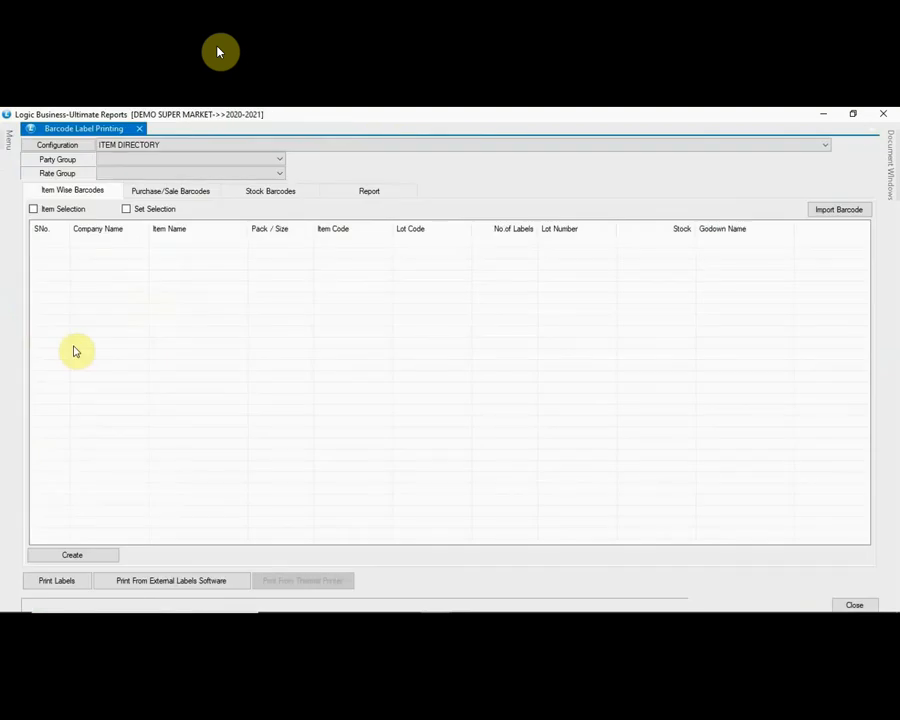
Step: Load the 04/08/2020 DNG TRADERS purchase bill's two items (134 PCS) into the label list
click(181, 193)
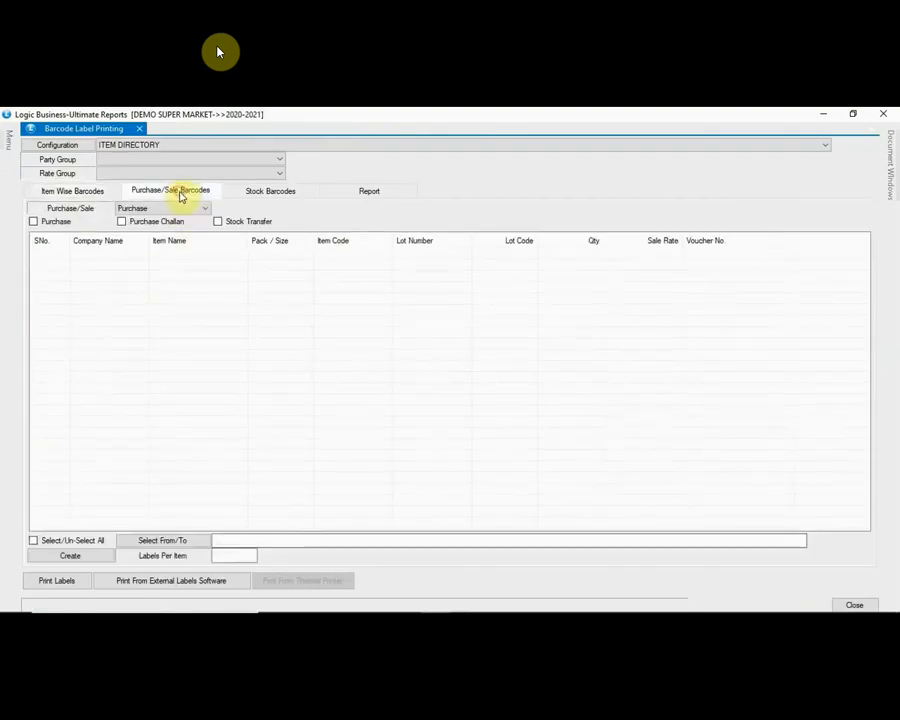
click(32, 221)
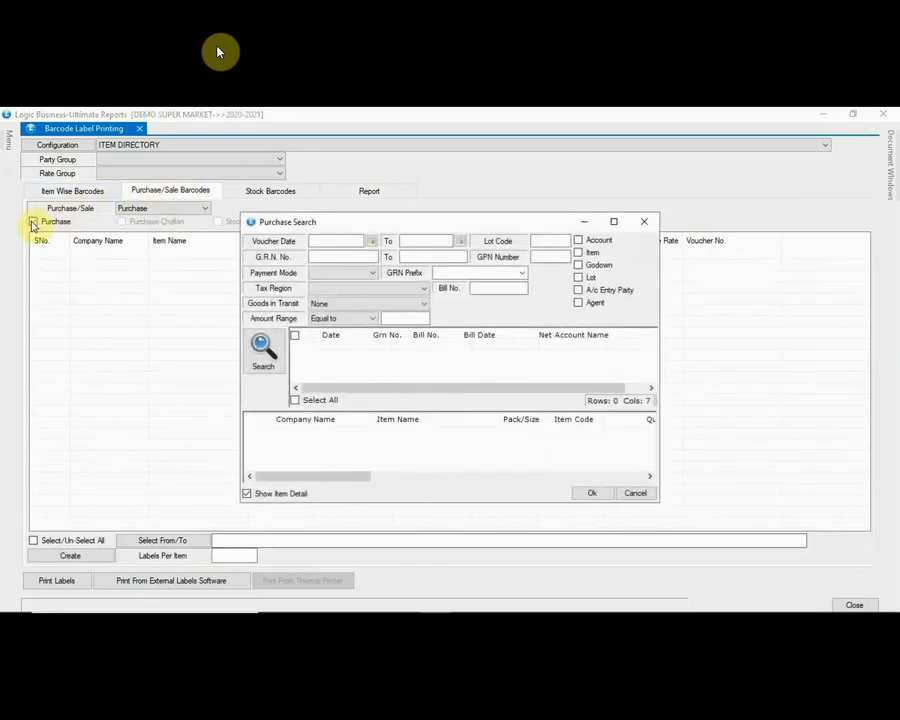
click(265, 345)
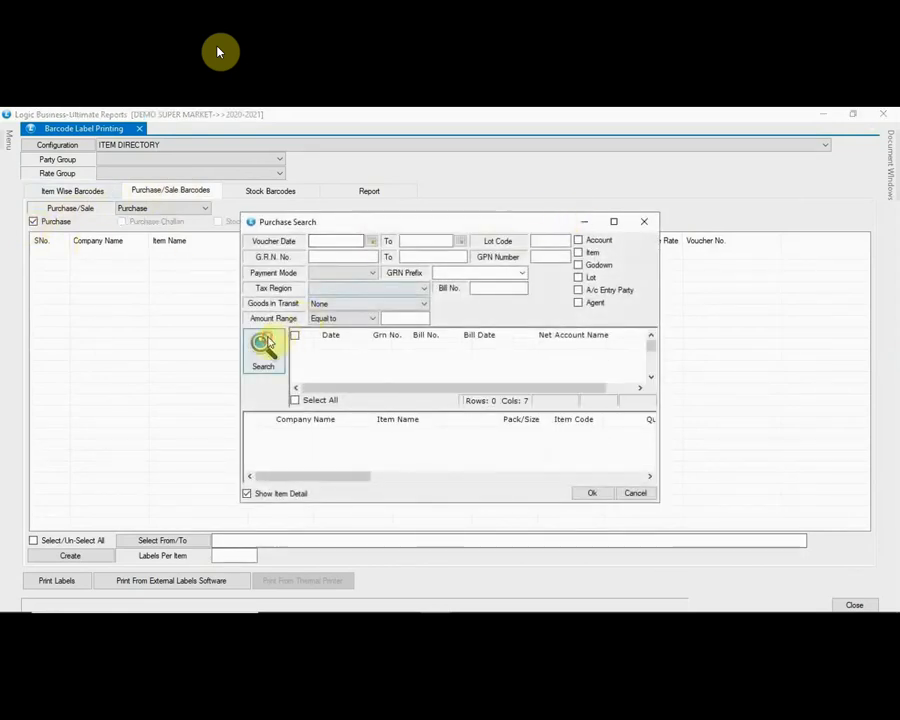
click(544, 361)
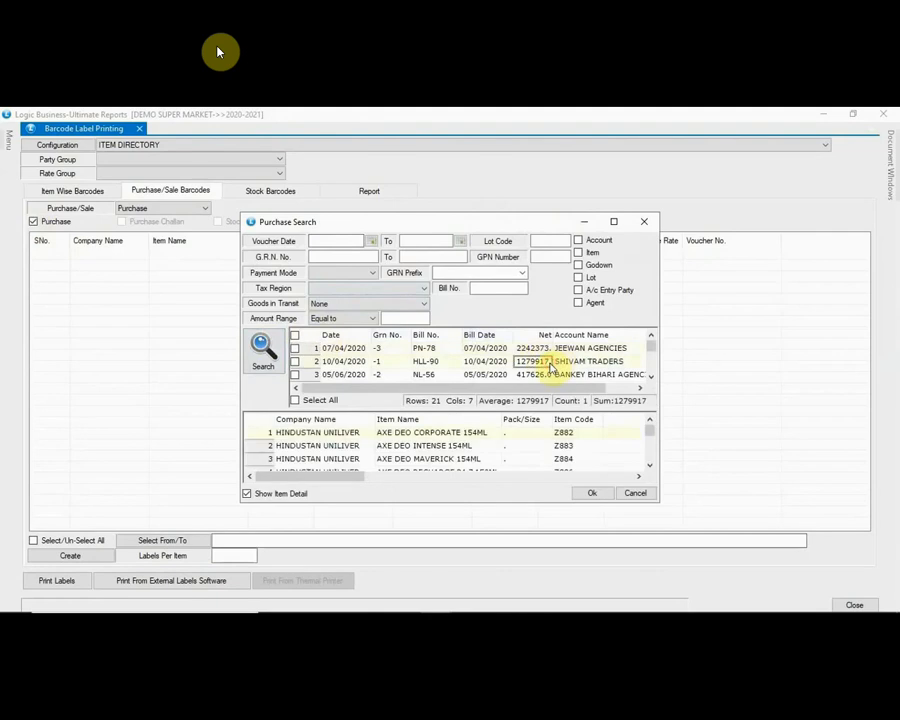
key(Down)
key(Down)
key(Down)
key(Down)
key(Down)
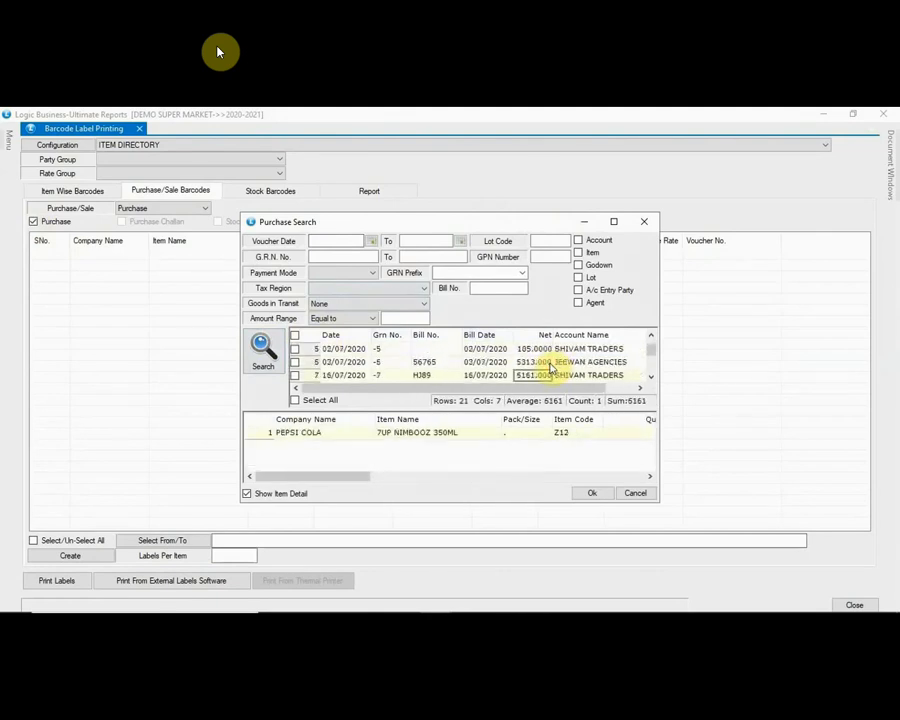
key(Down)
key(Down)
key(Down)
key(Down)
key(Down)
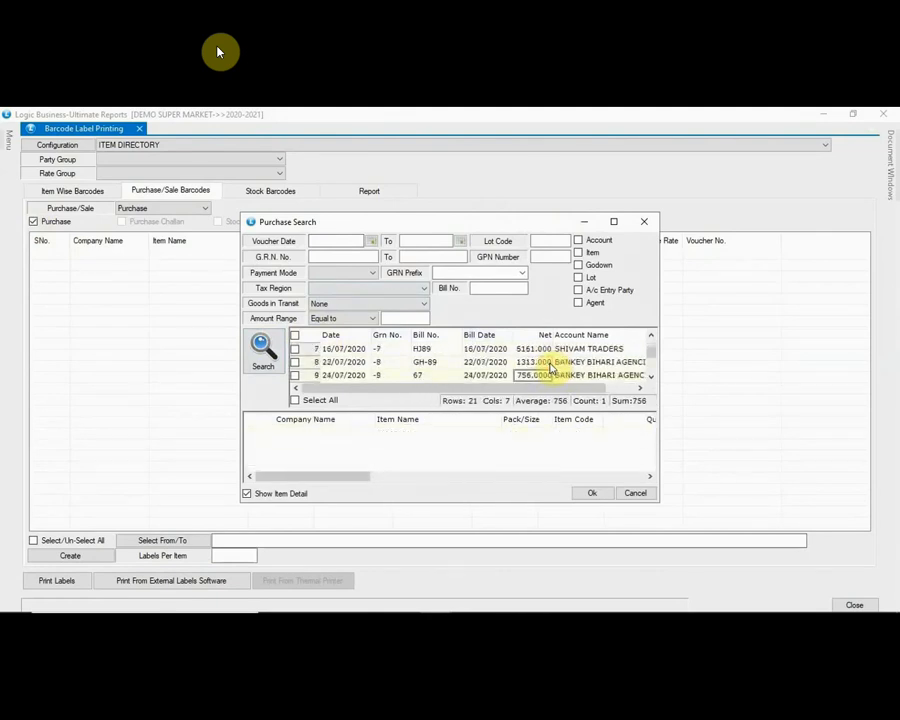
key(Down)
key(Down)
key(Down)
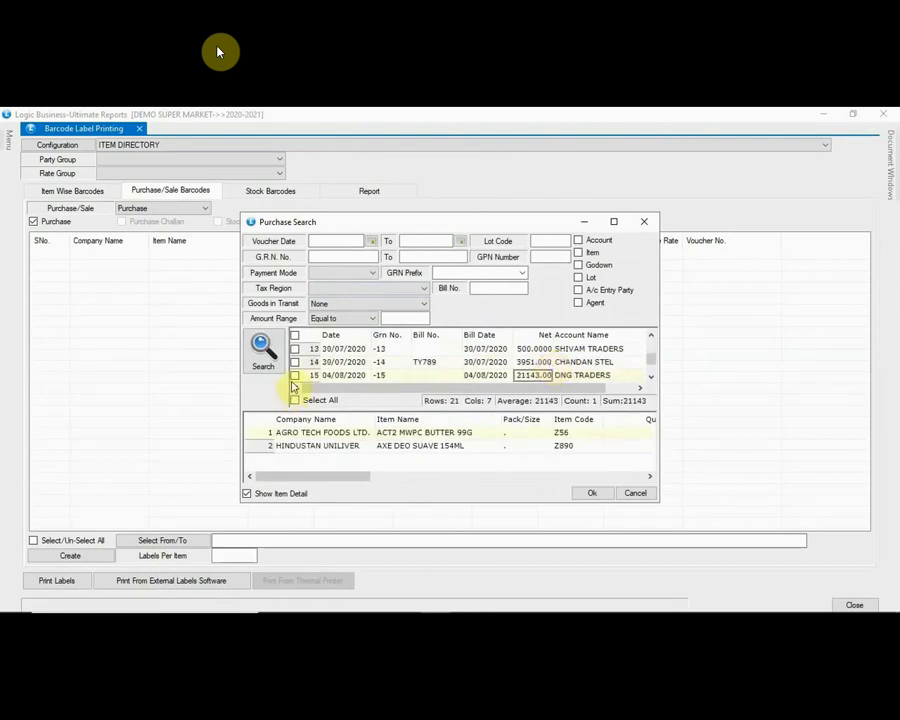
click(294, 375)
click(603, 493)
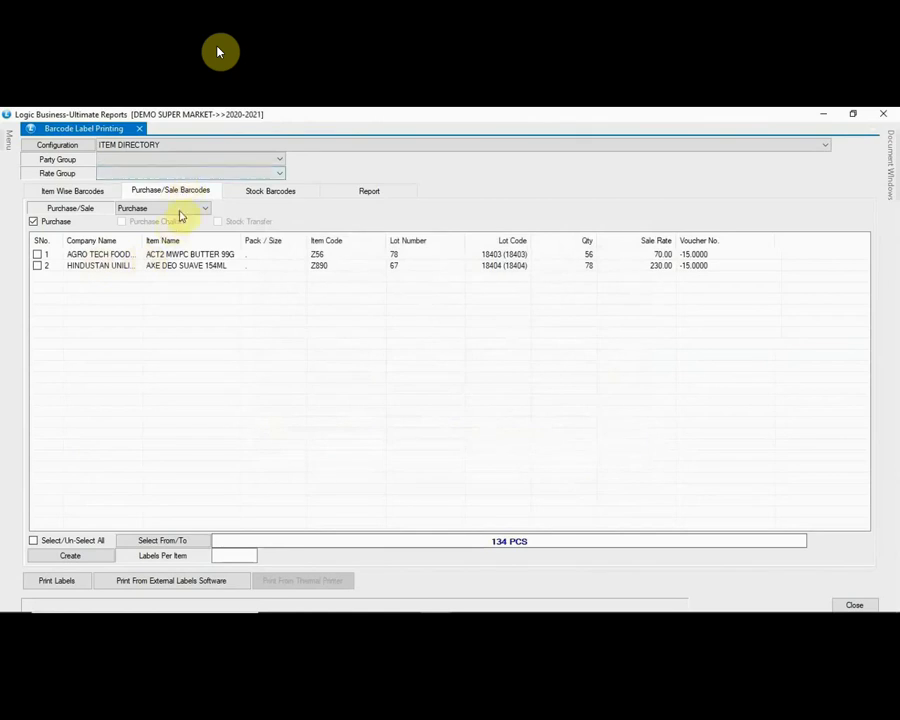
Step: List stock barcodes for the CASHEW 100 GM, 200 GM and 500 GM packs, showing six lots
click(279, 194)
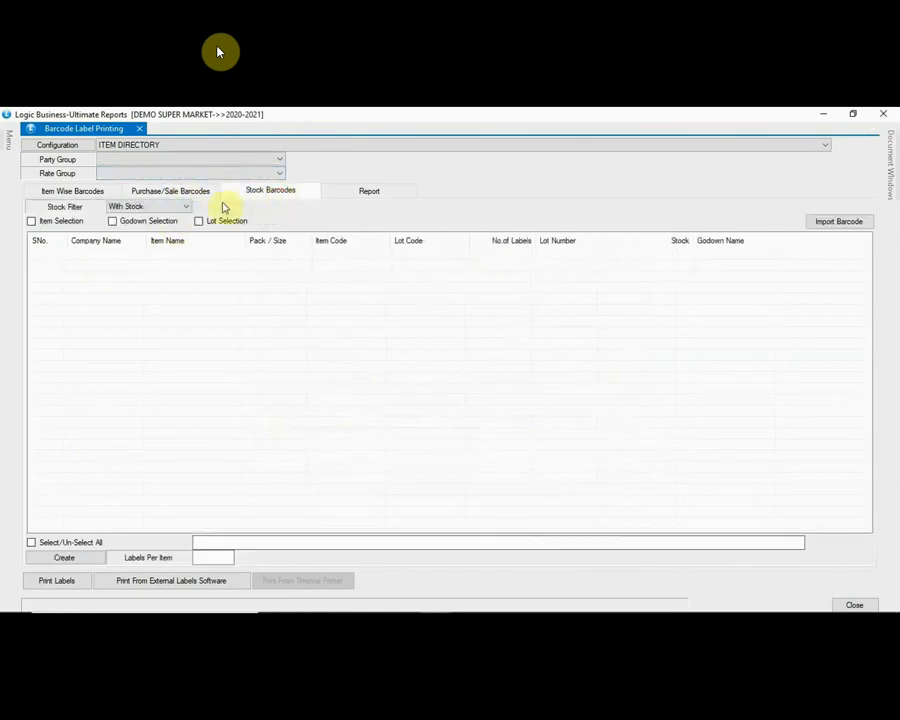
click(31, 222)
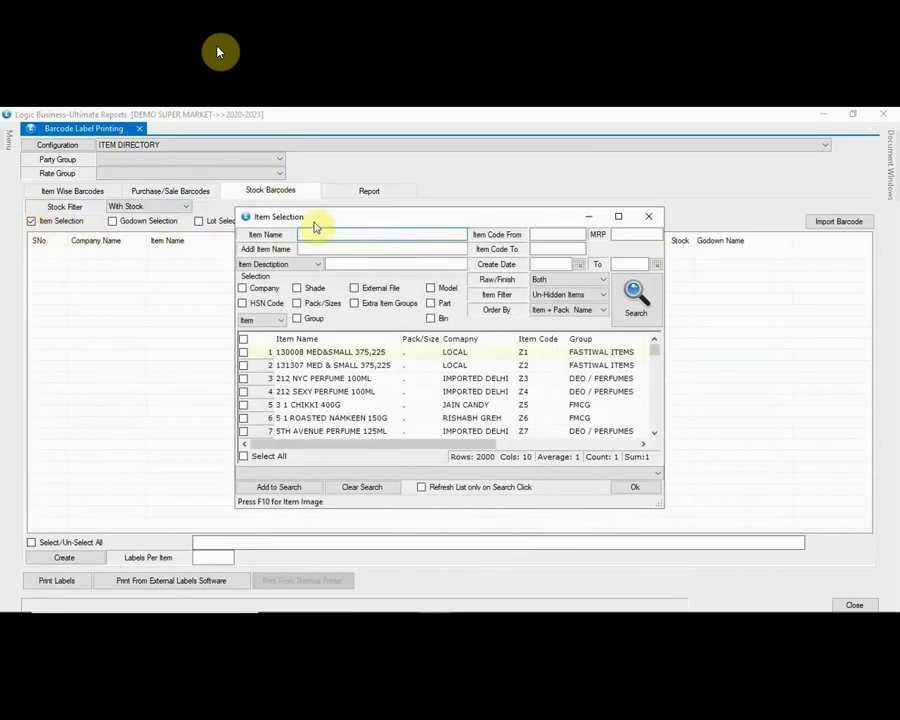
text(CASHE)
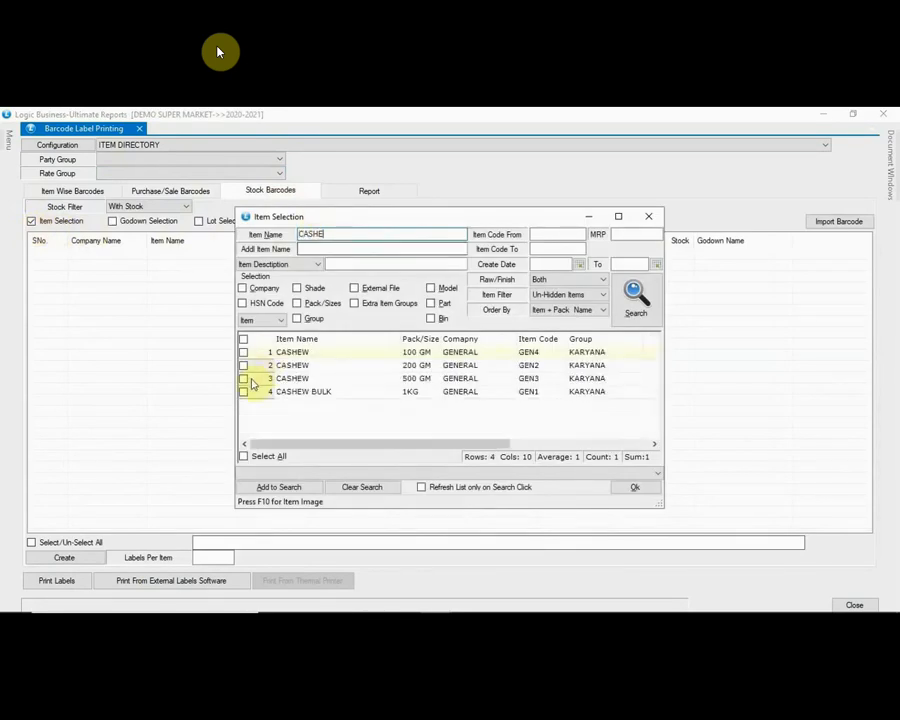
click(243, 378)
click(243, 365)
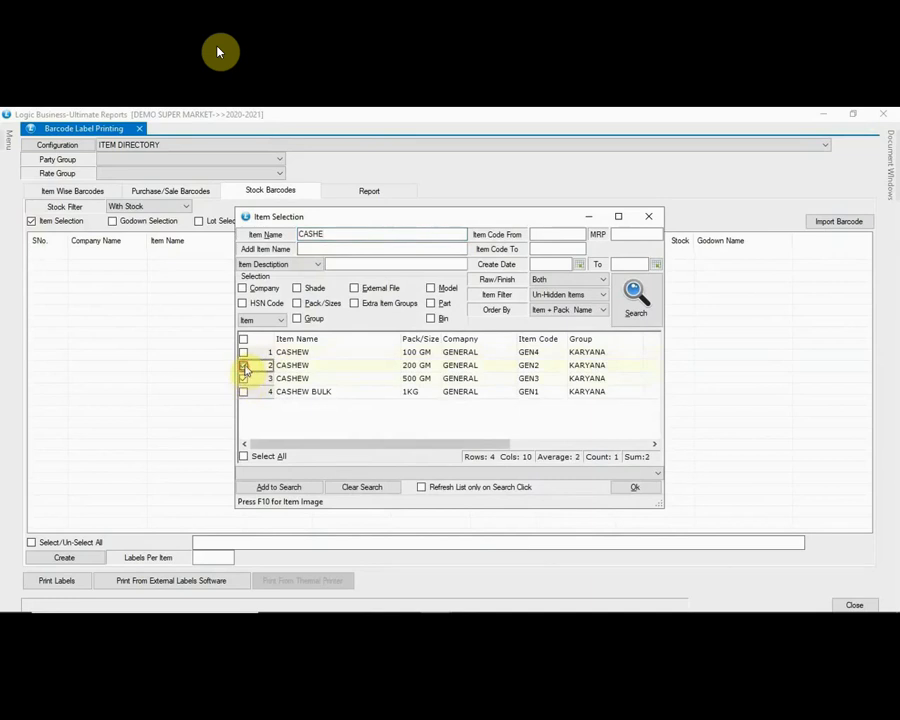
click(243, 352)
click(636, 487)
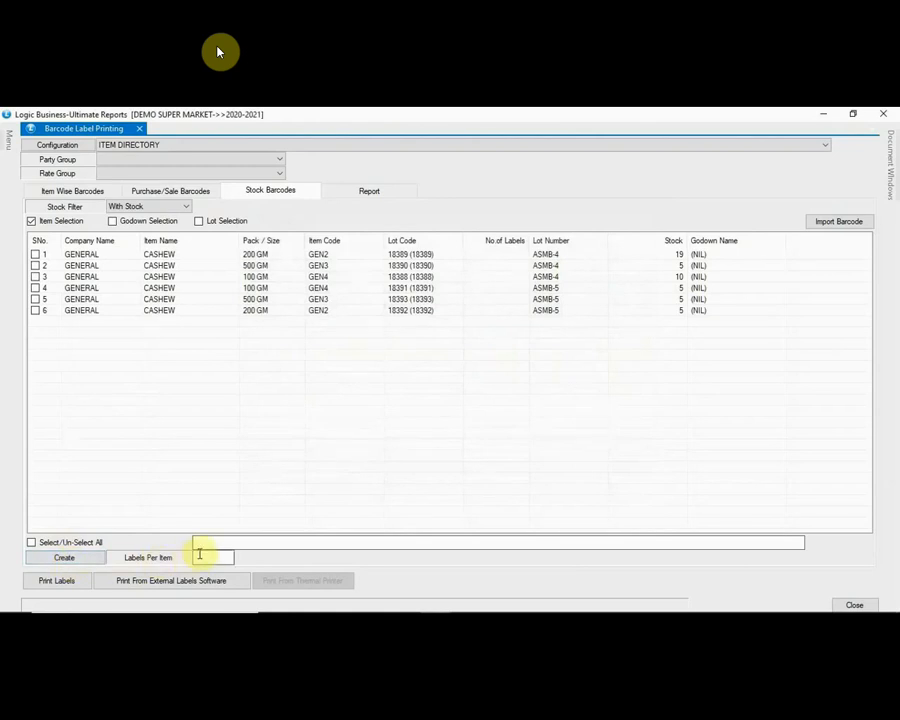
click(77, 557)
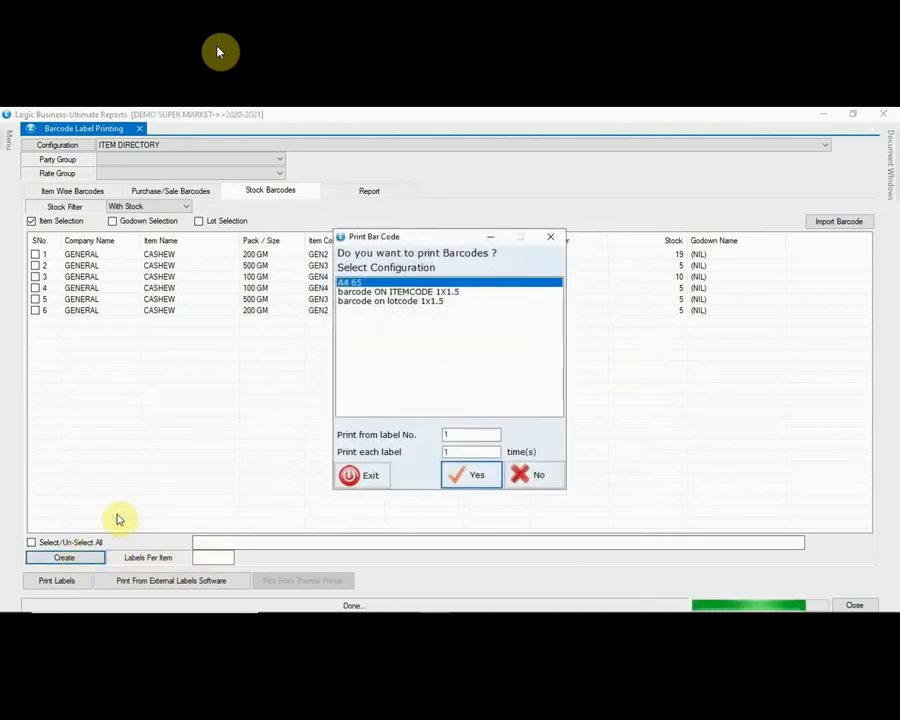
Step: Skip direct printing and load the 'barcode ON ITEMCODE 1X1.5' design into the label designer
click(538, 477)
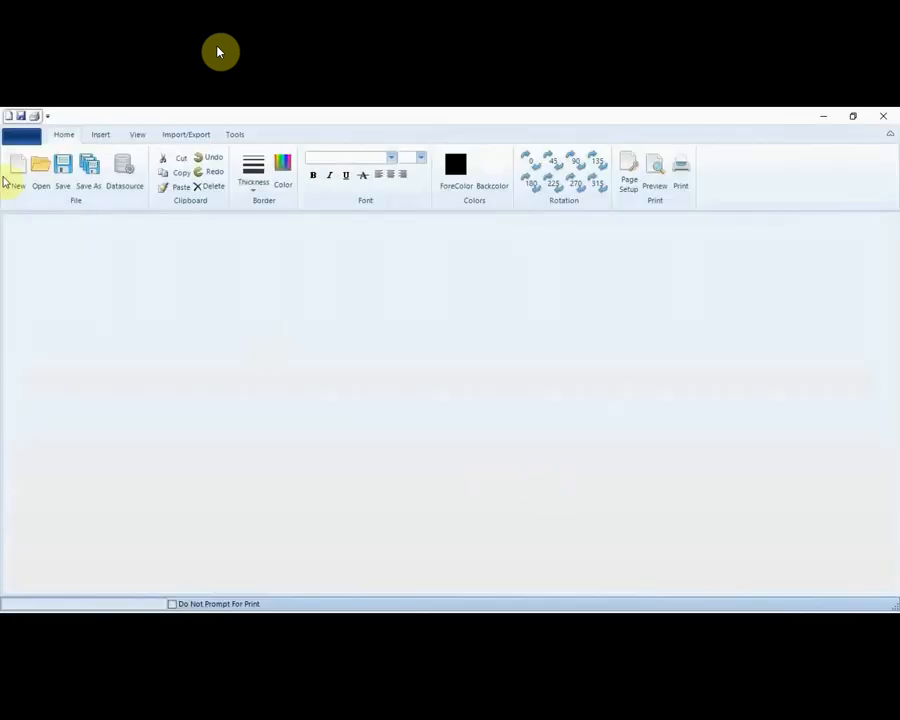
click(40, 170)
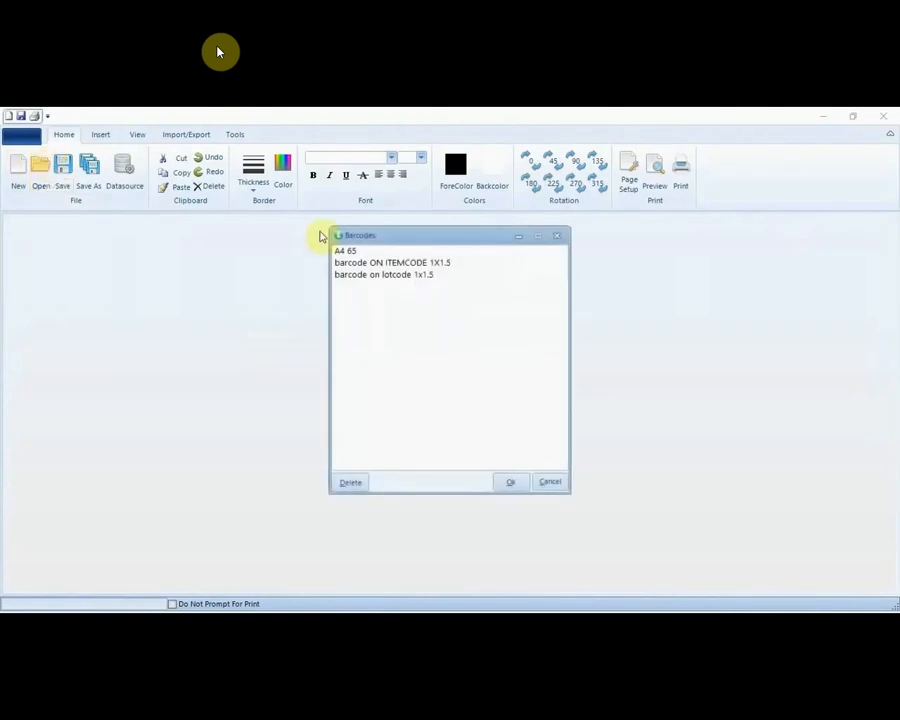
click(397, 263)
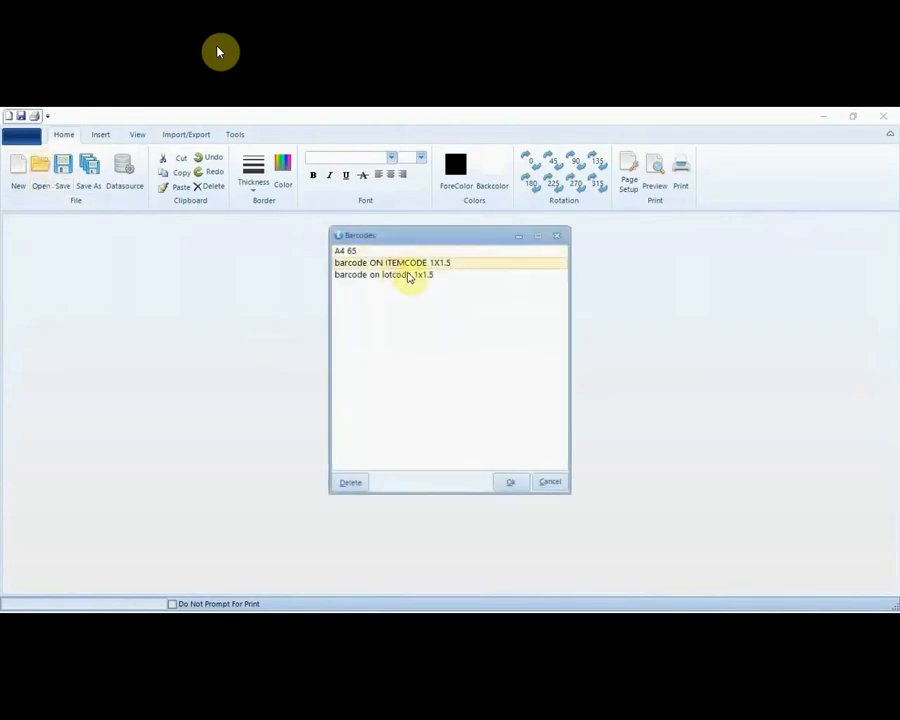
click(514, 485)
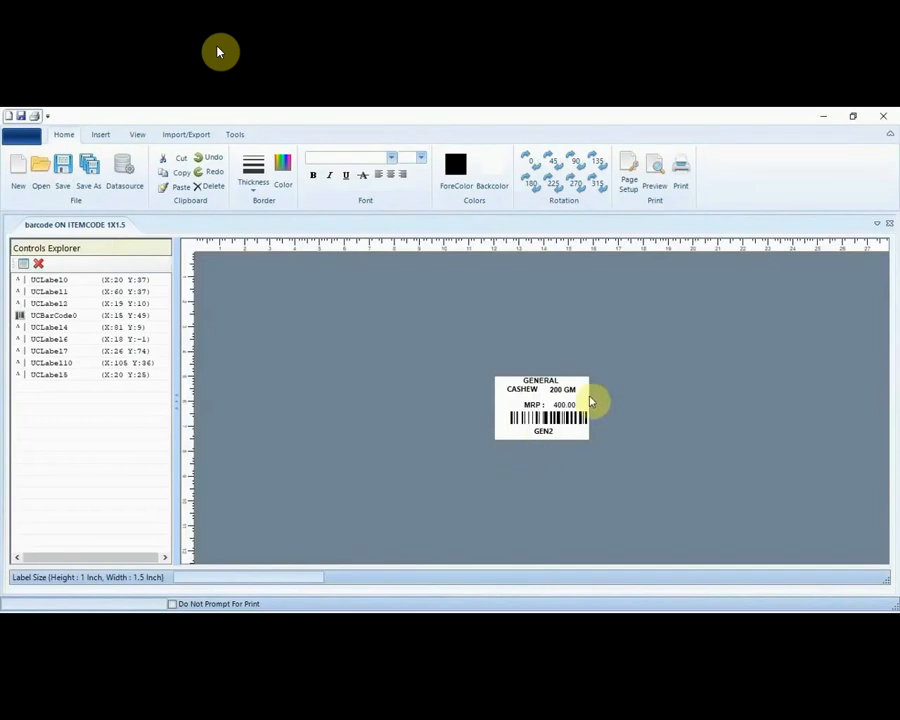
Step: Preview the GENERAL CASHEW 200 GM label pages, then cancel the print dialog
click(658, 188)
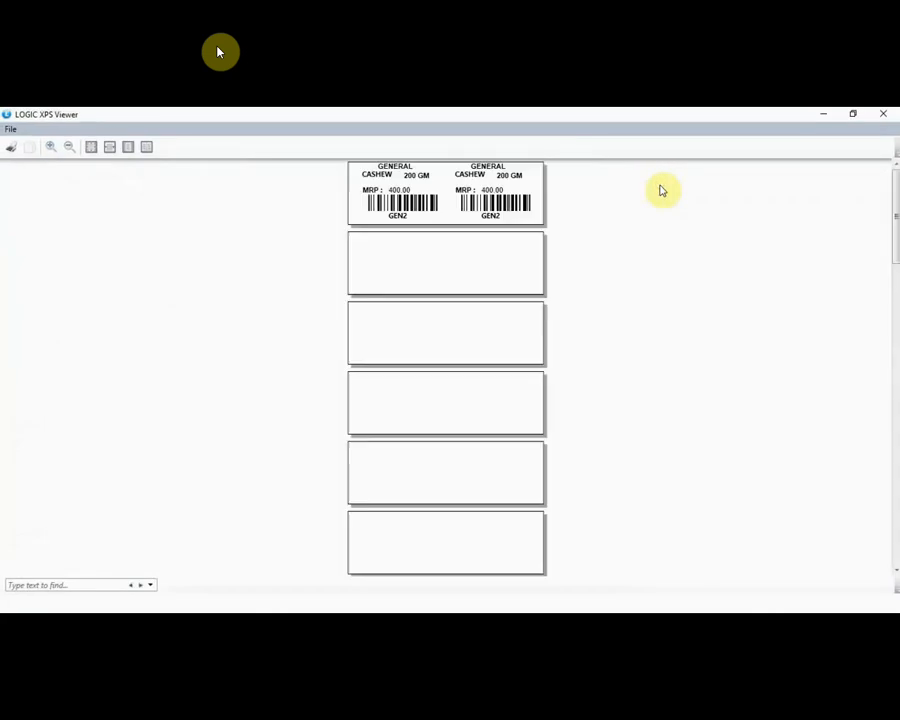
scroll(420, 318, down, 10)
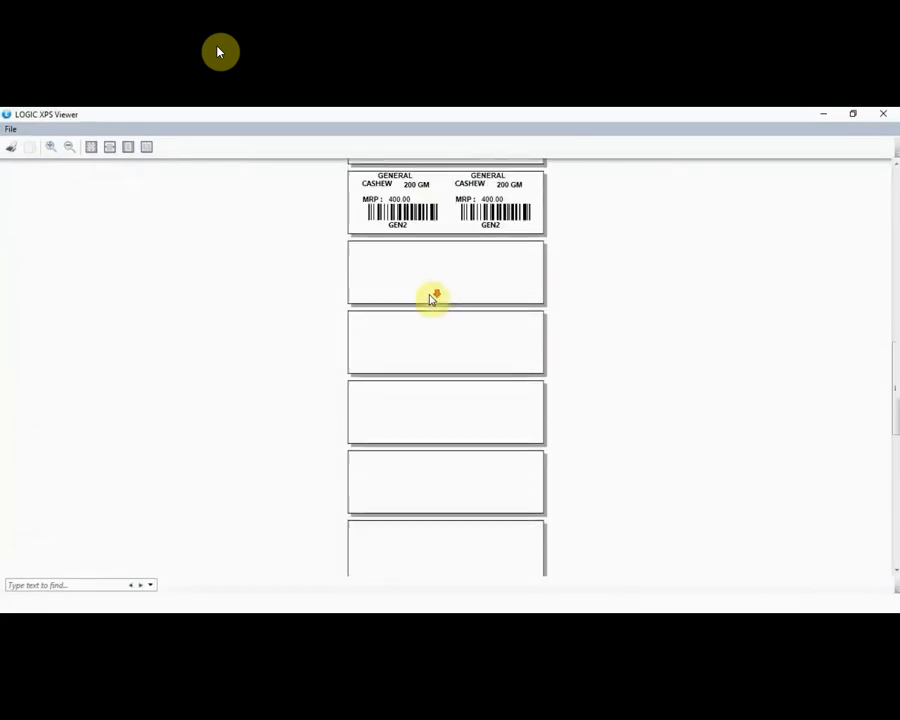
scroll(439, 347, down, 5)
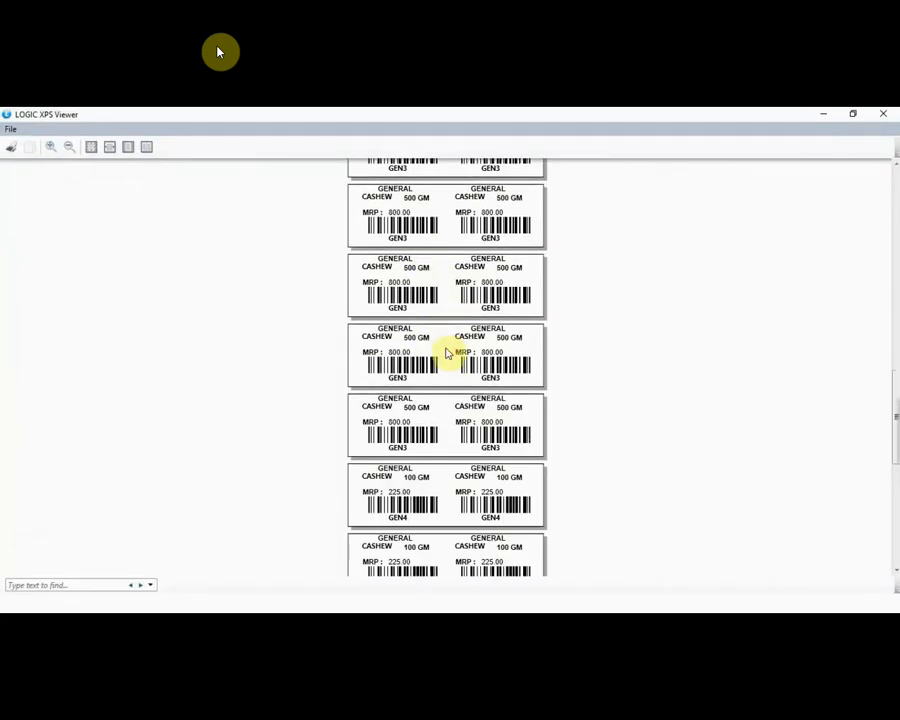
scroll(447, 352, up, 10)
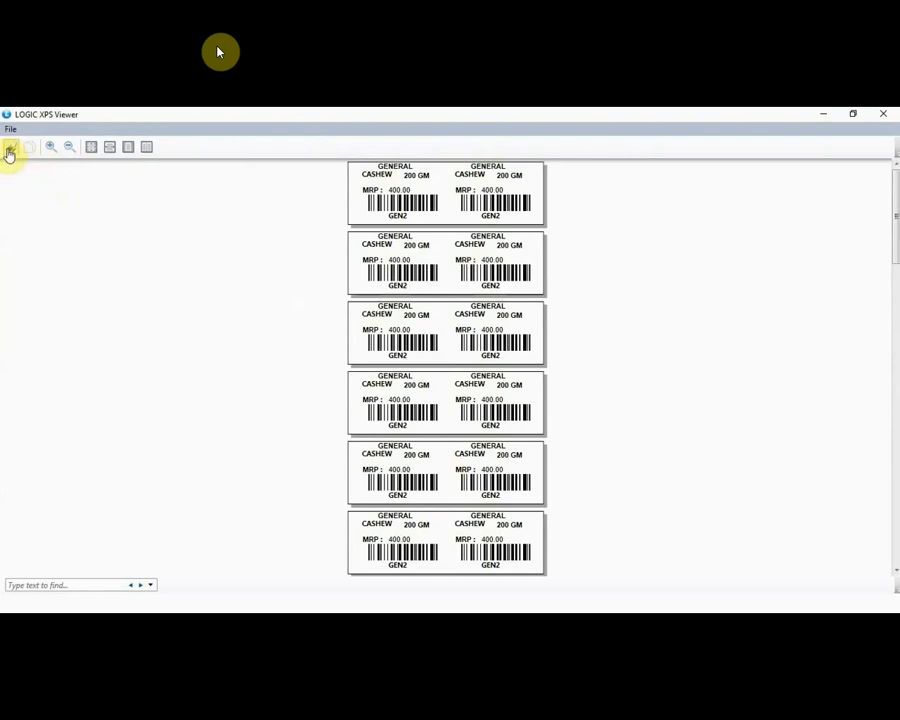
click(9, 151)
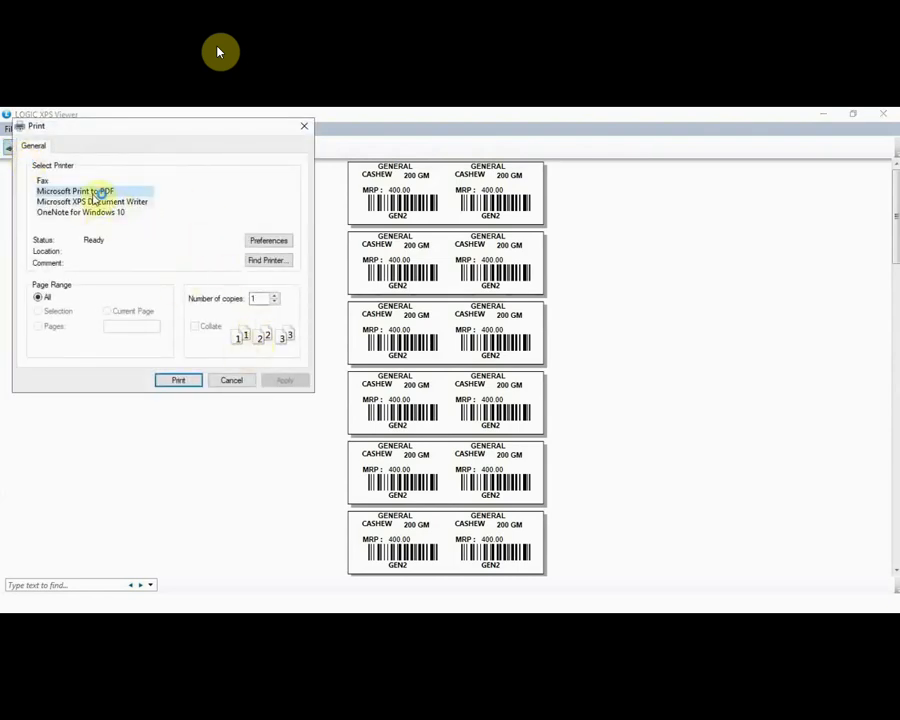
click(234, 380)
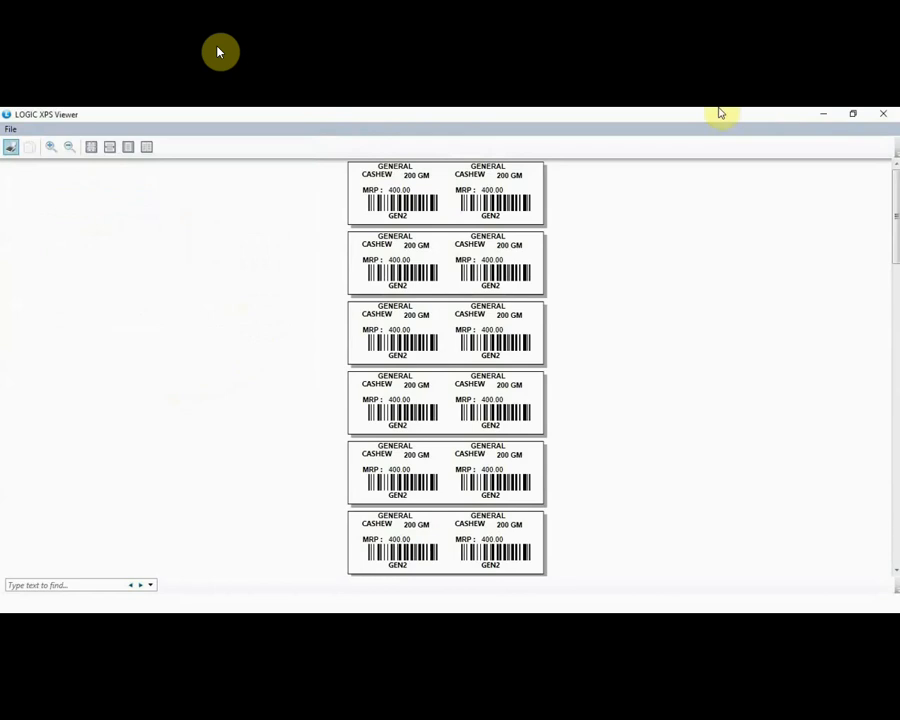
Step: Close the label preview, the label designer and the Barcode Label Printing window
click(886, 114)
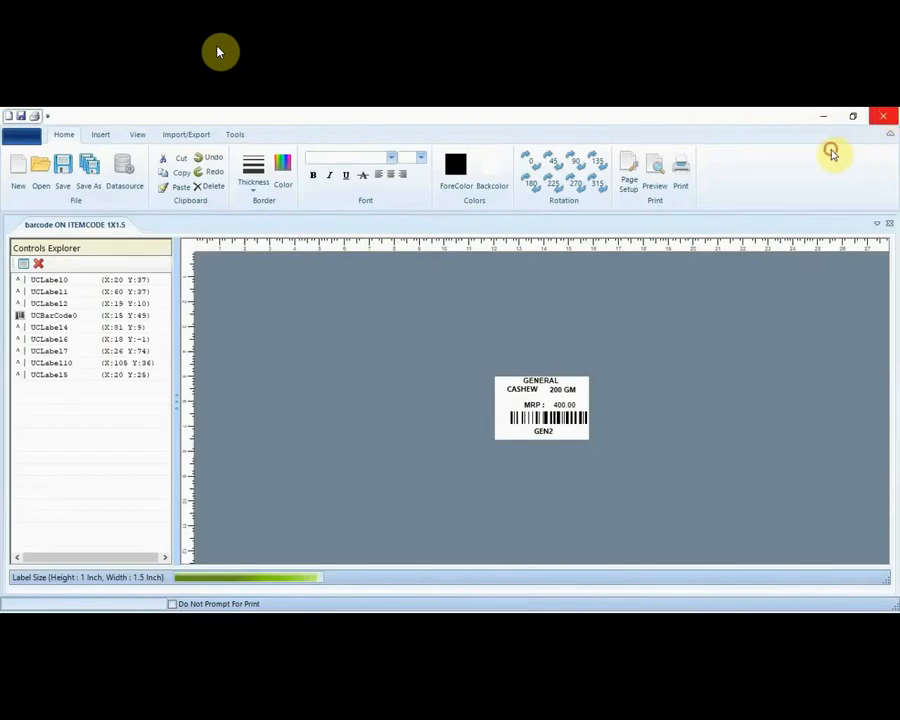
click(883, 116)
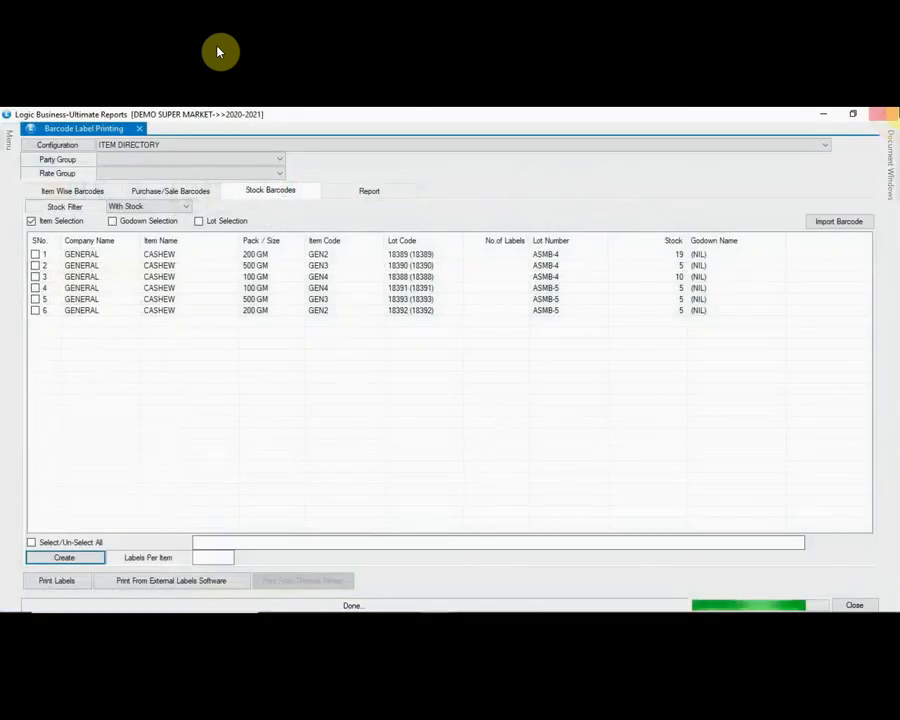
click(883, 114)
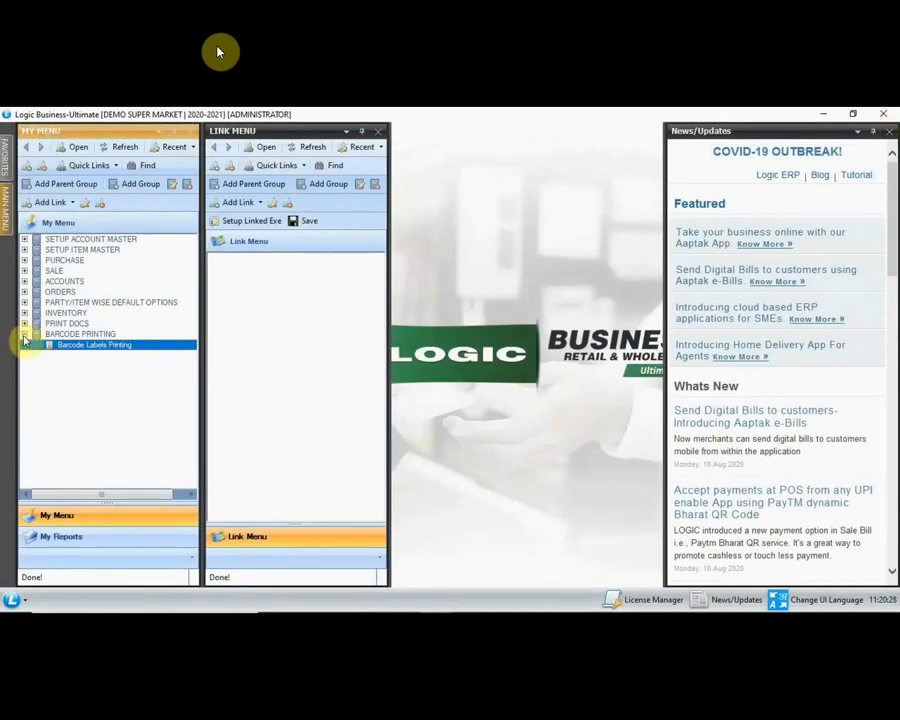
Step: In the main menu, expand Reports/Queries > Sale Registers > GST Reports/Returns
click(7, 230)
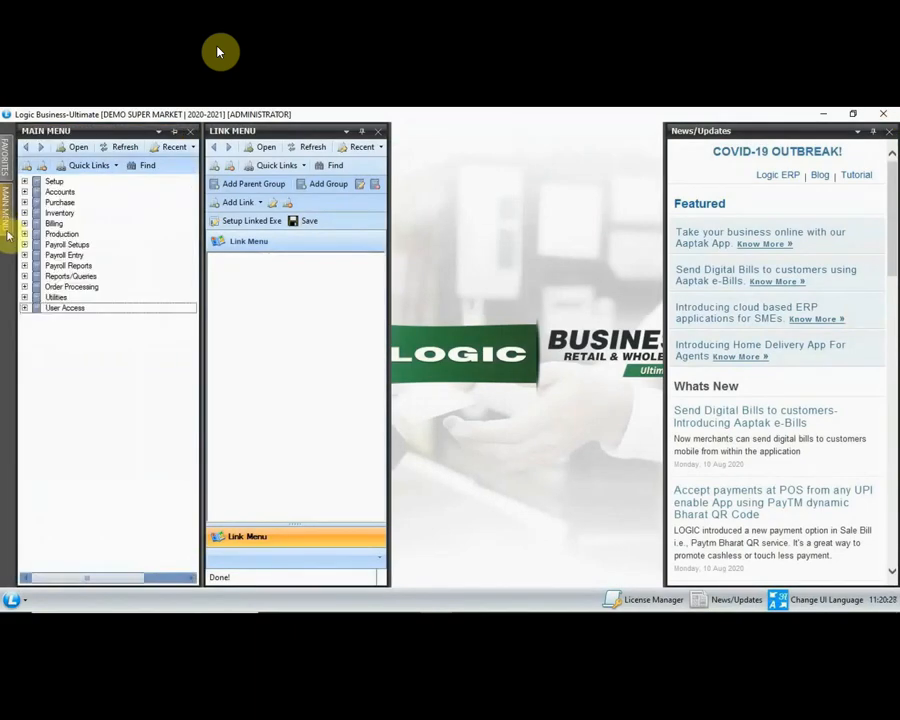
click(24, 277)
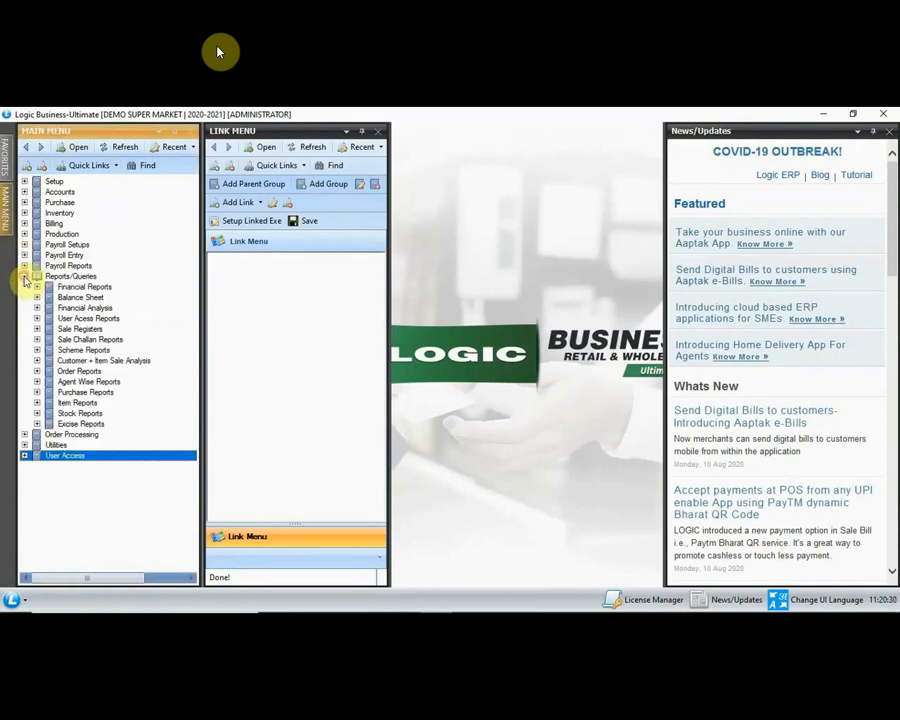
click(37, 329)
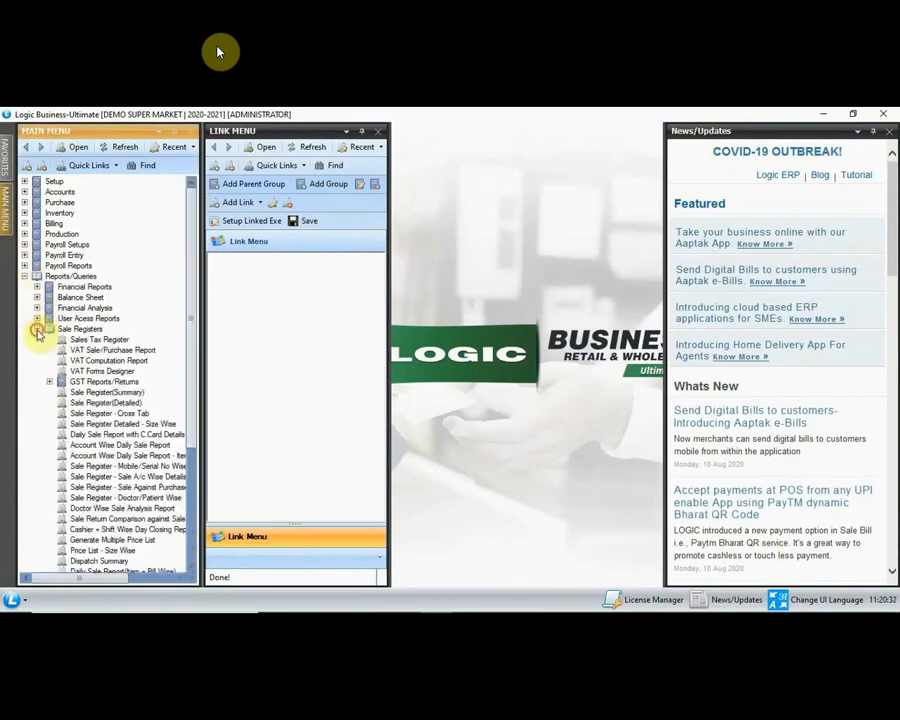
click(50, 382)
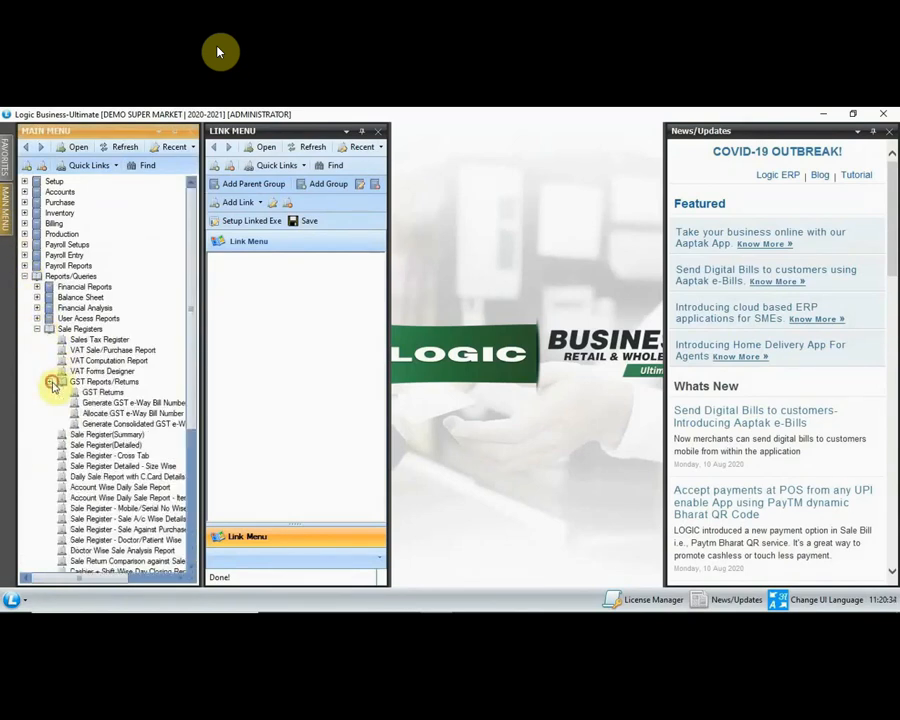
Step: Generate the GSTR-1 return for 01/08/2020 to 31/08/2020, dismissing the invalid data warning
click(100, 395)
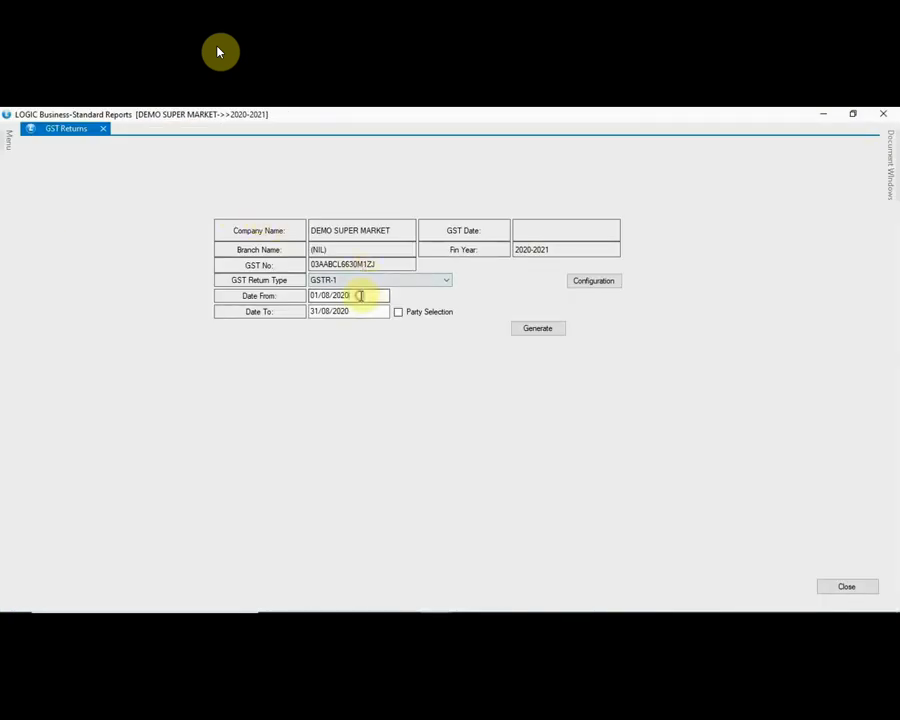
click(364, 297)
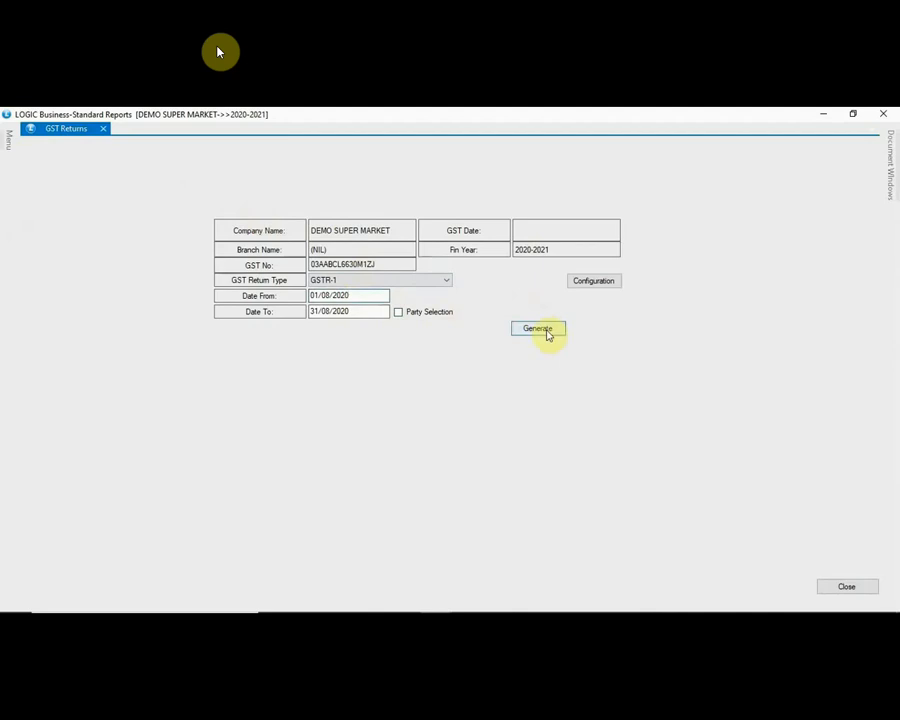
click(547, 332)
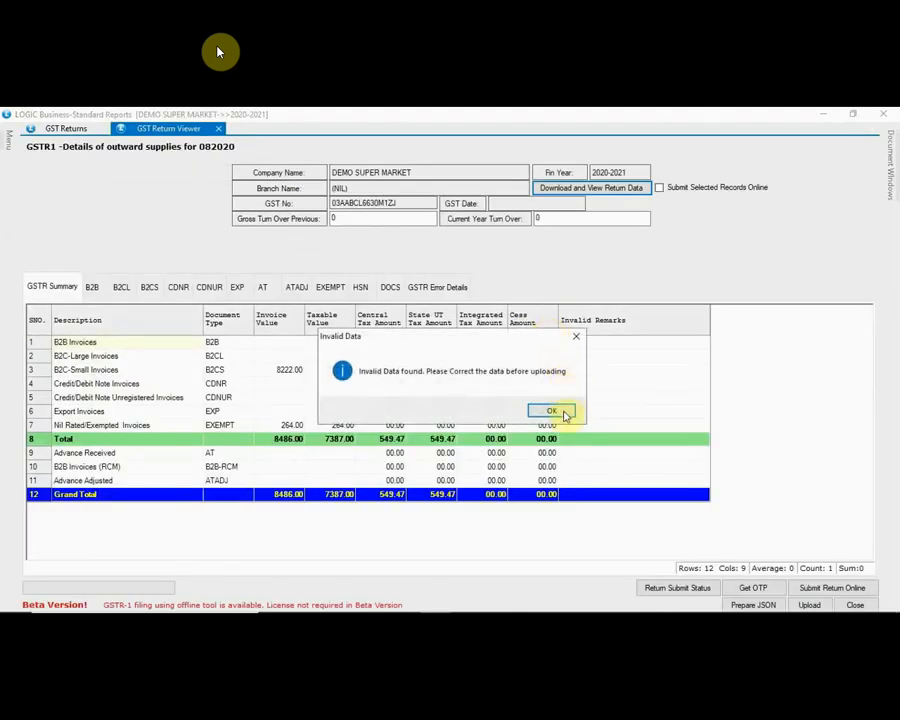
click(552, 411)
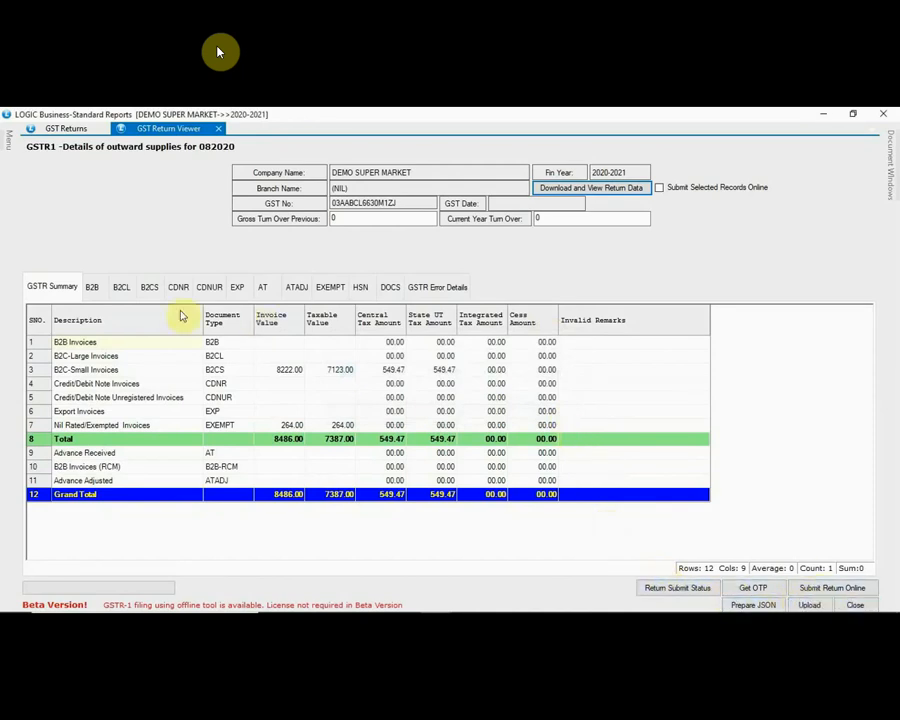
Step: Review the GSTR-1 B2B, B2CL, B2CS, CDNR, CDNUR and EXP sections
click(92, 289)
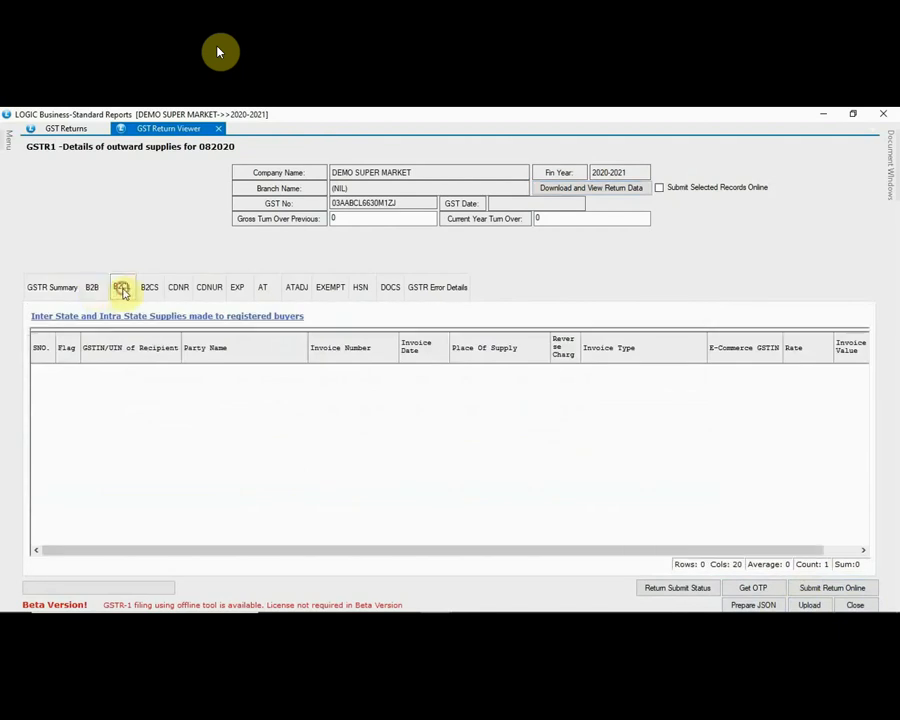
click(120, 290)
click(148, 288)
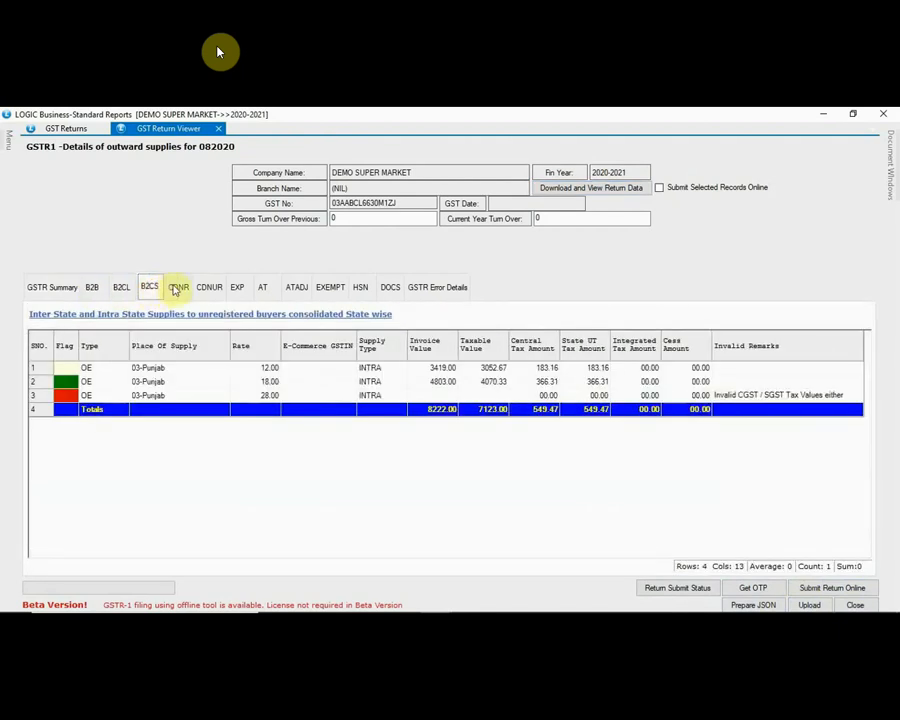
click(332, 382)
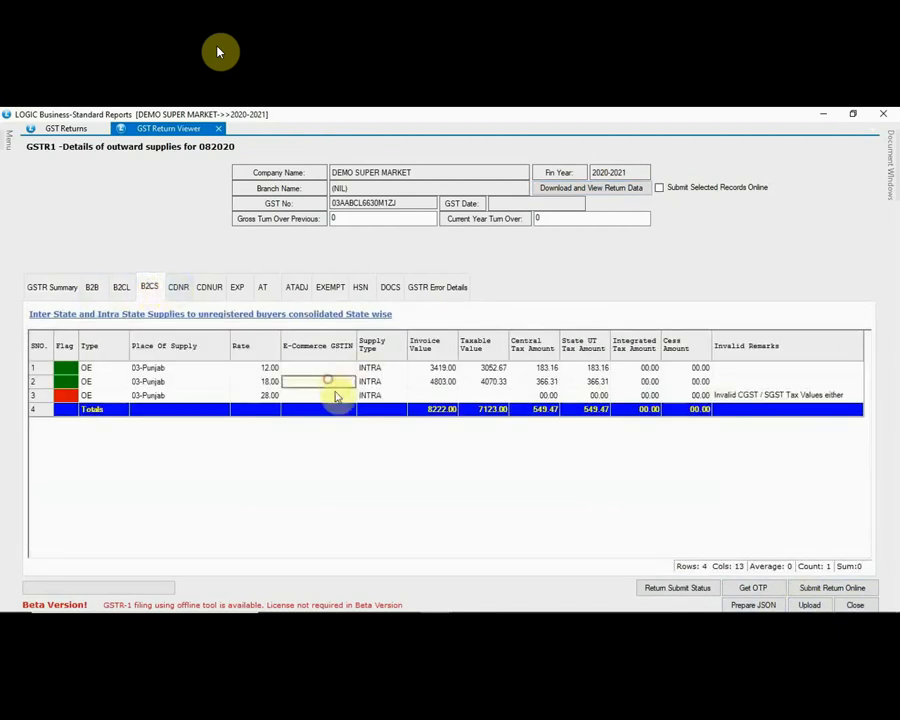
click(180, 289)
click(213, 292)
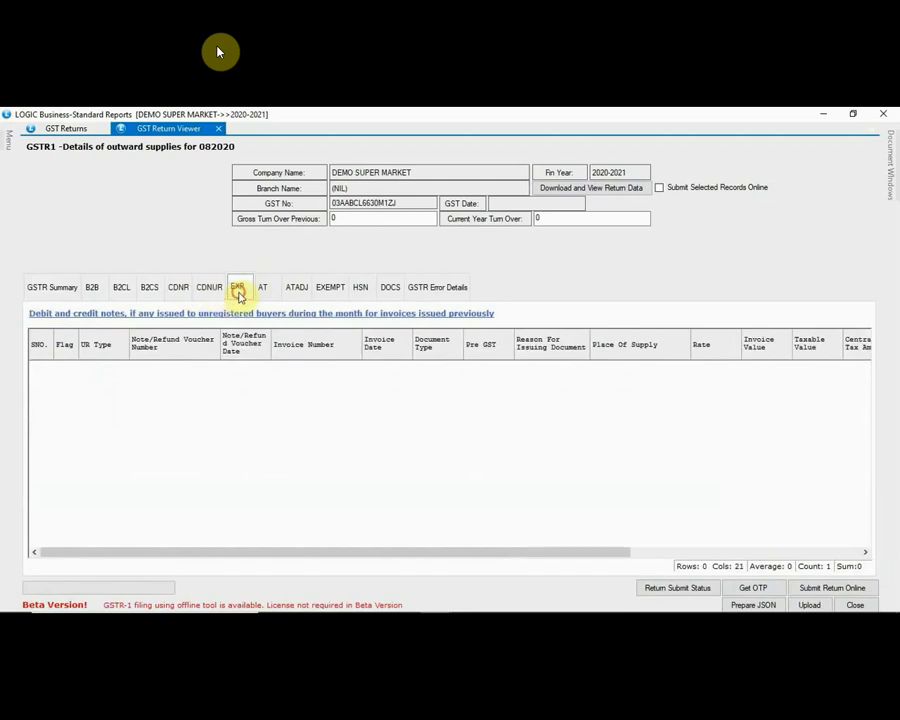
click(239, 292)
Step: Review the AT, EXEMPT, HSN, DOCS and error details sections, then close the return viewer
click(263, 290)
click(330, 290)
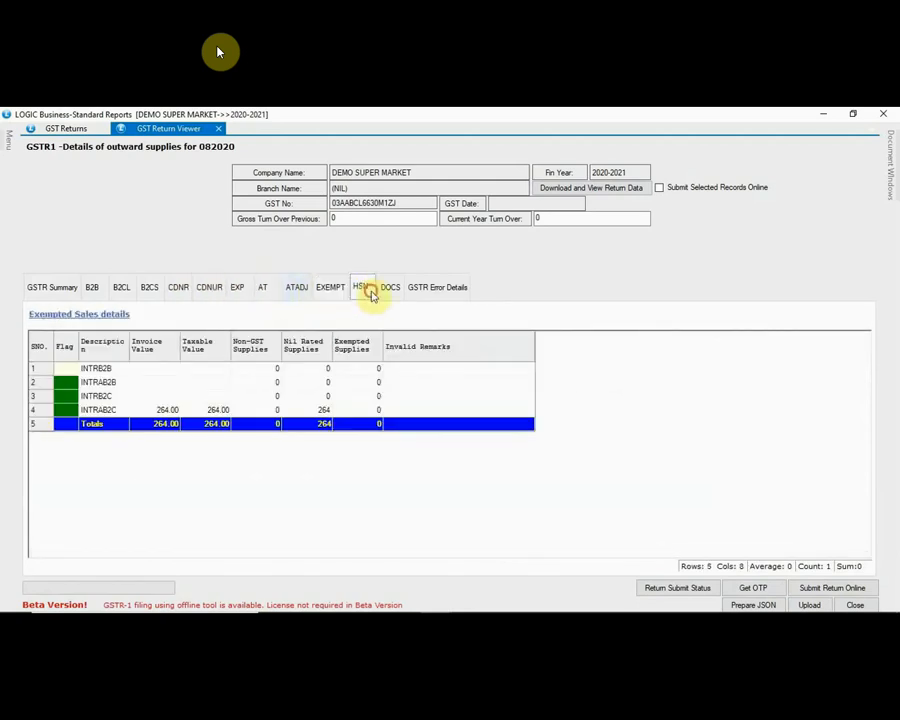
click(368, 290)
click(314, 435)
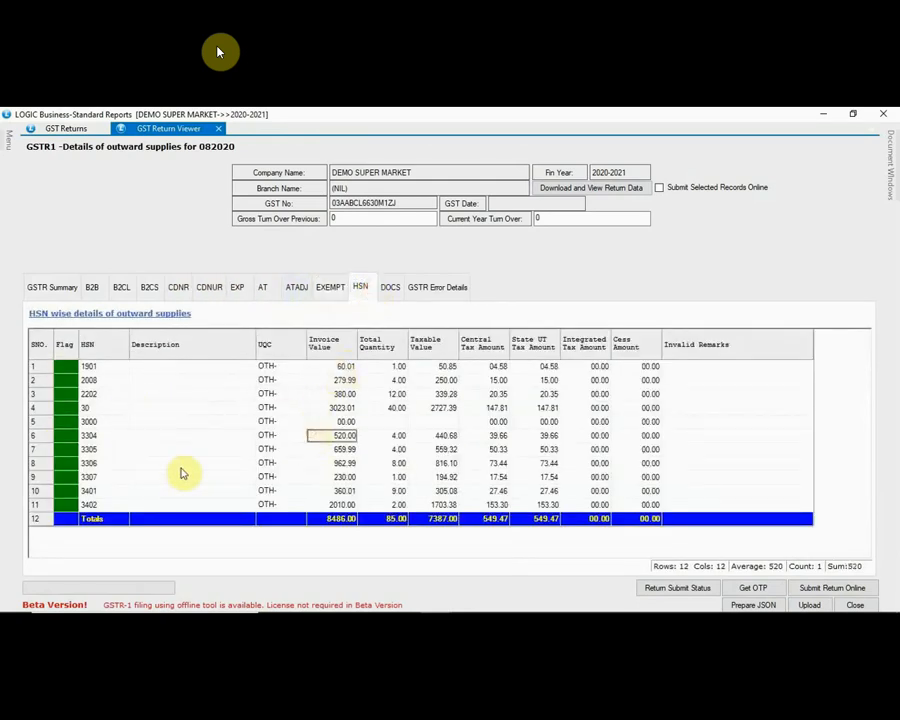
click(390, 289)
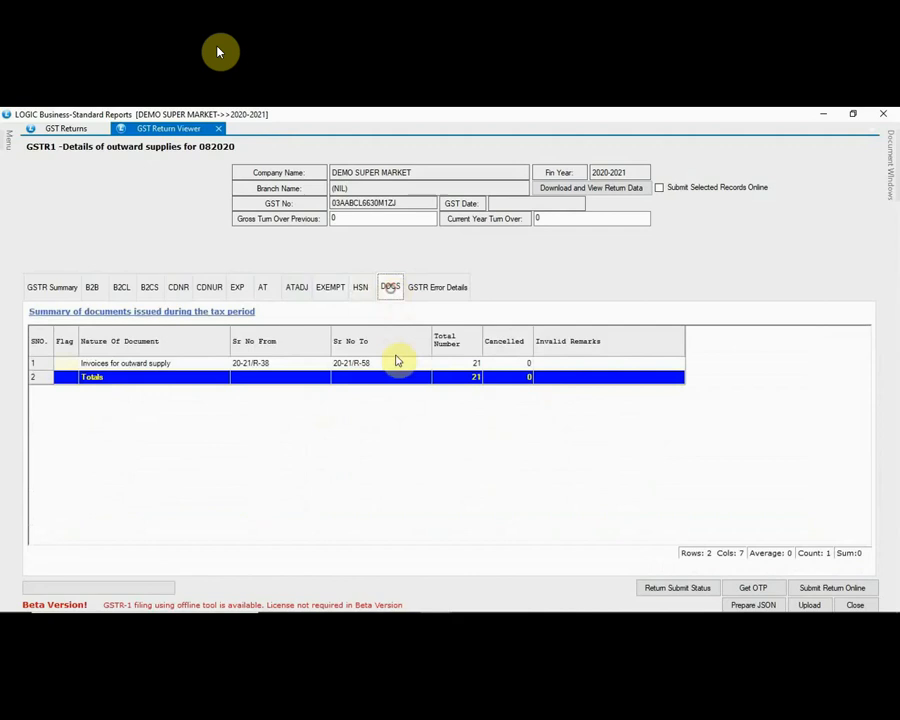
click(458, 288)
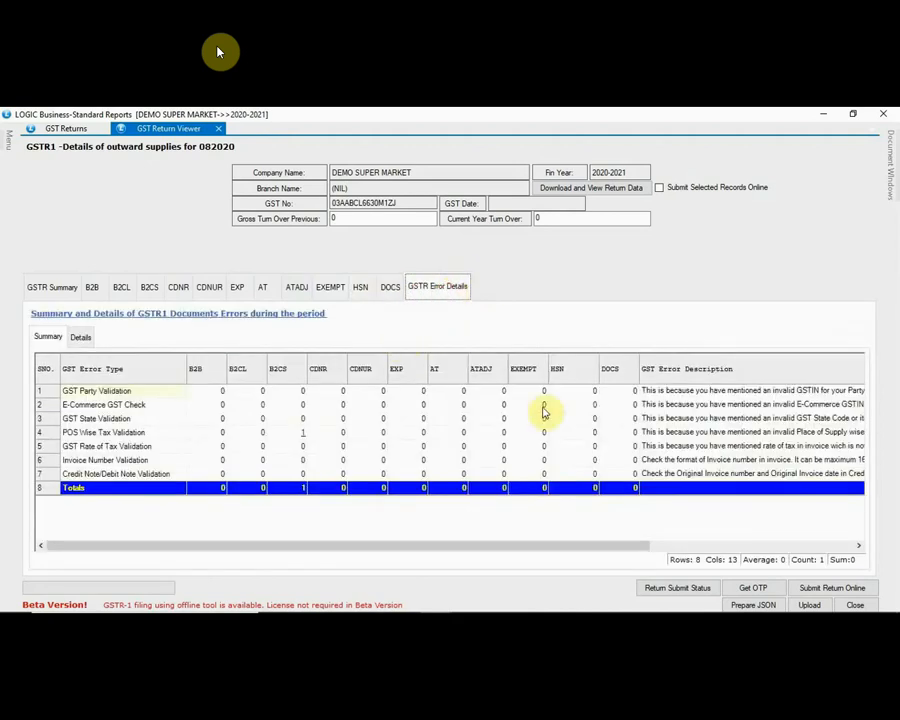
click(857, 605)
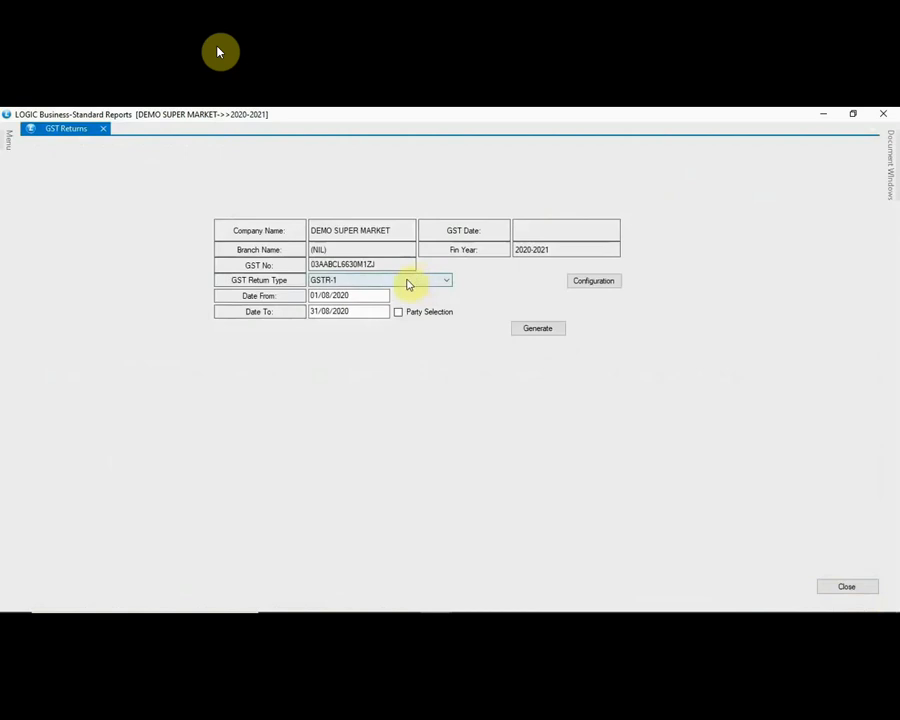
Step: Generate the GSTR-2 return for August 2020, dismissing the invalid data warning
click(408, 282)
click(341, 304)
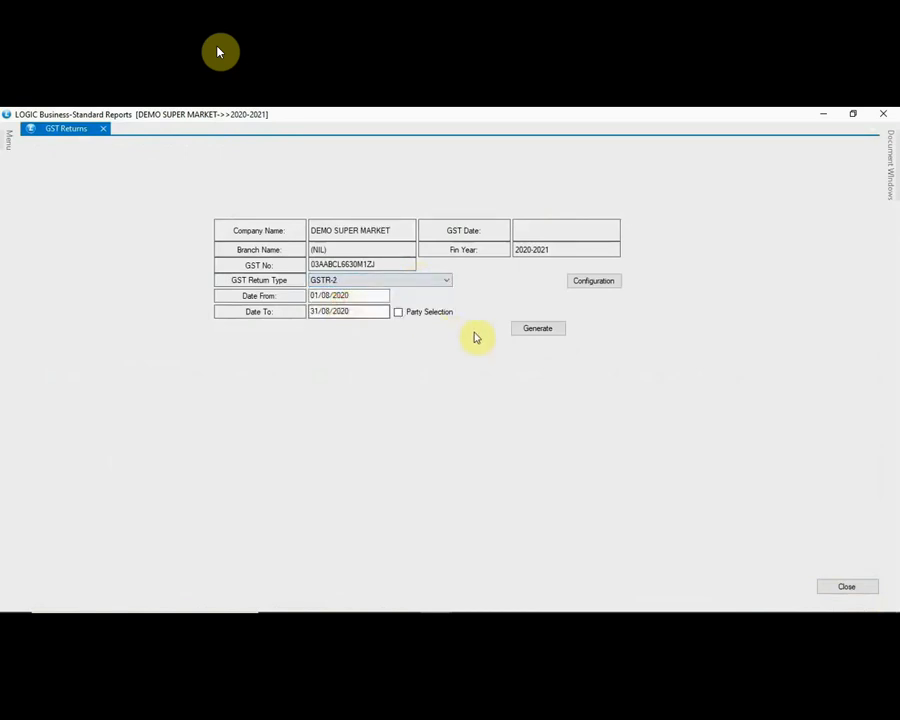
click(537, 329)
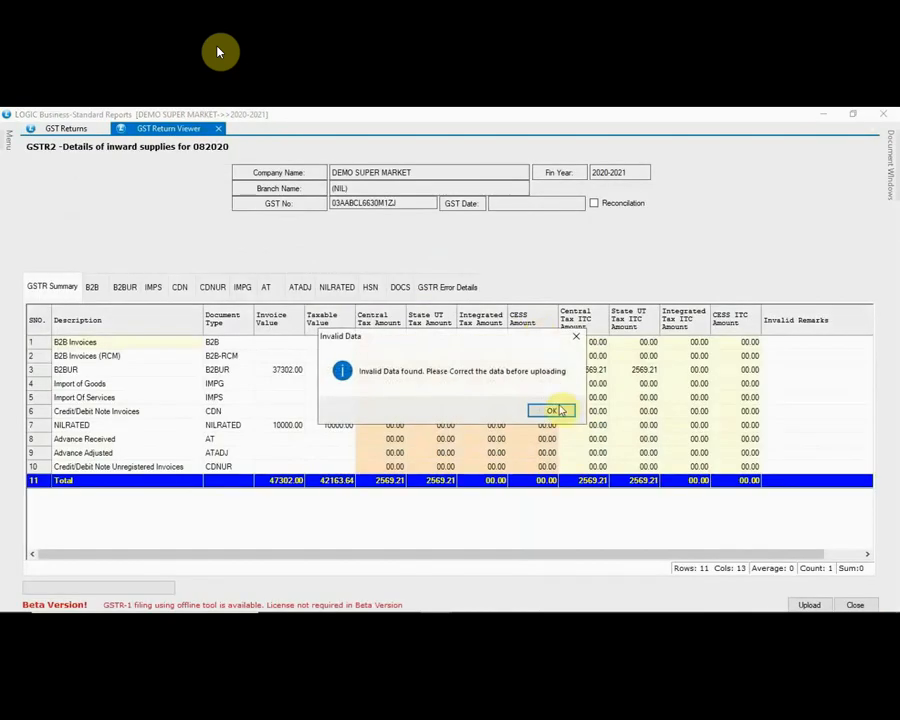
click(552, 411)
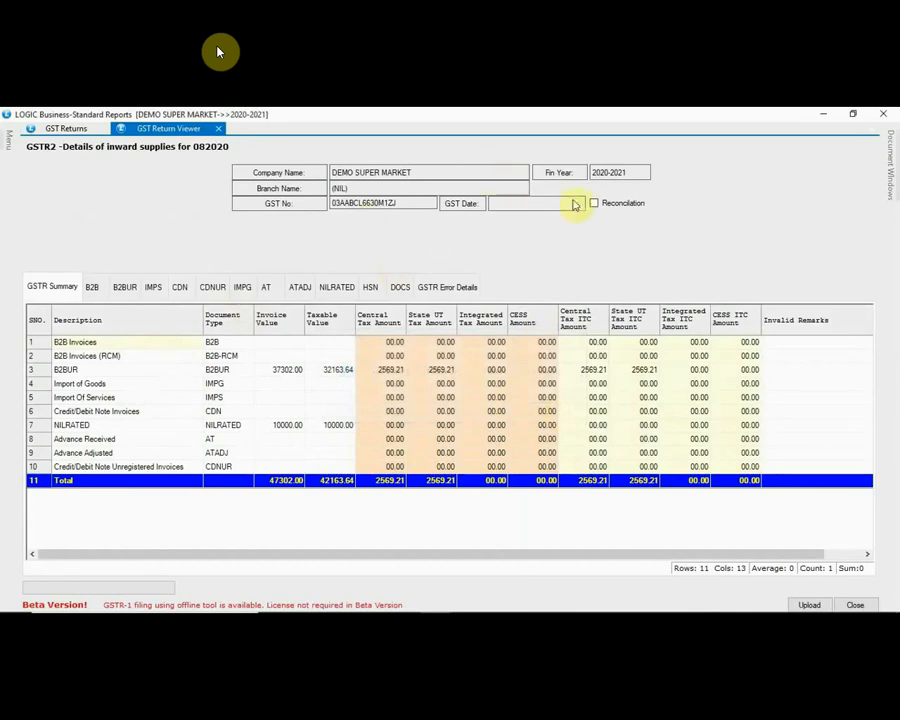
Step: Enable reconciliation with Json/Zip format, then cancel selecting a GSTR-2A file
click(595, 204)
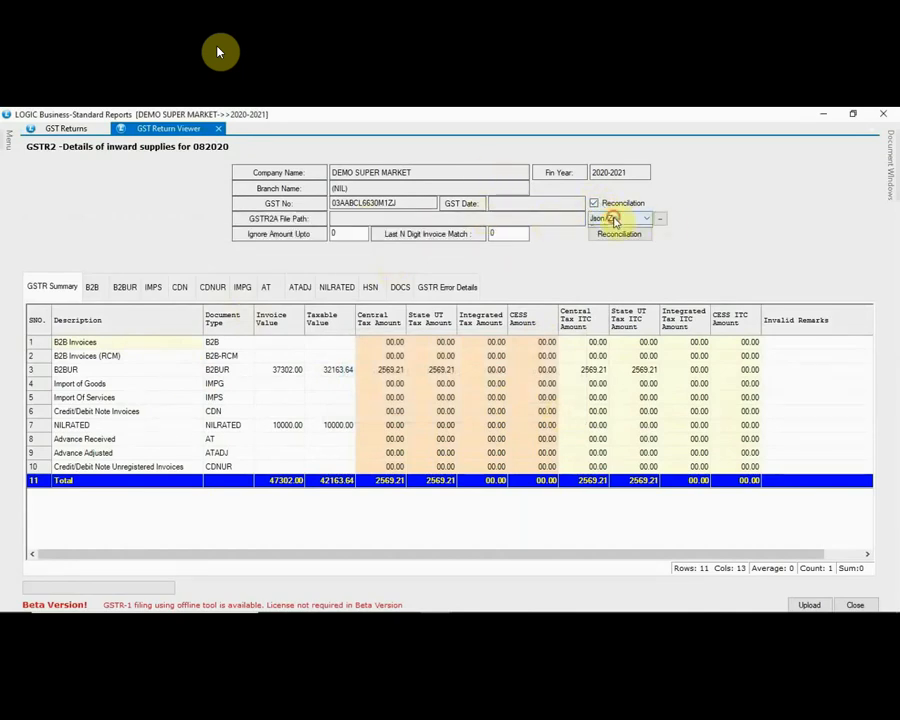
click(614, 219)
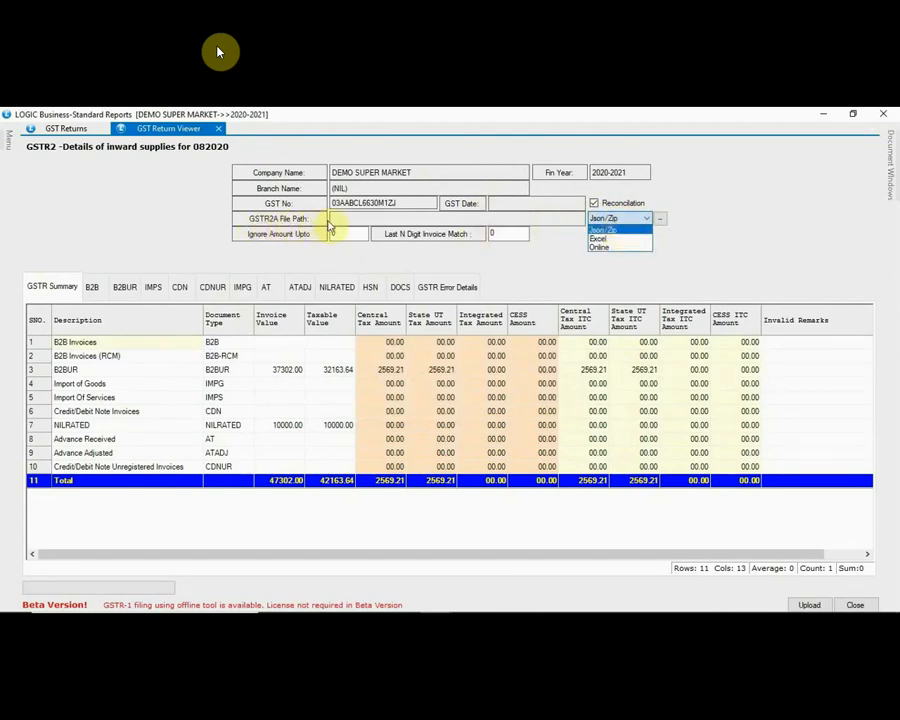
click(661, 224)
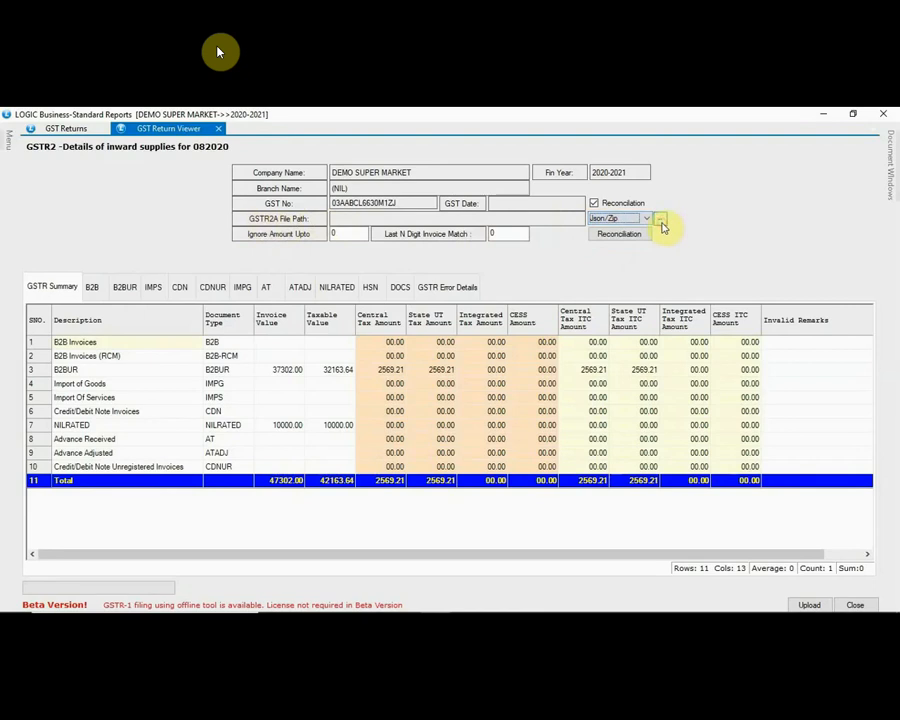
click(661, 222)
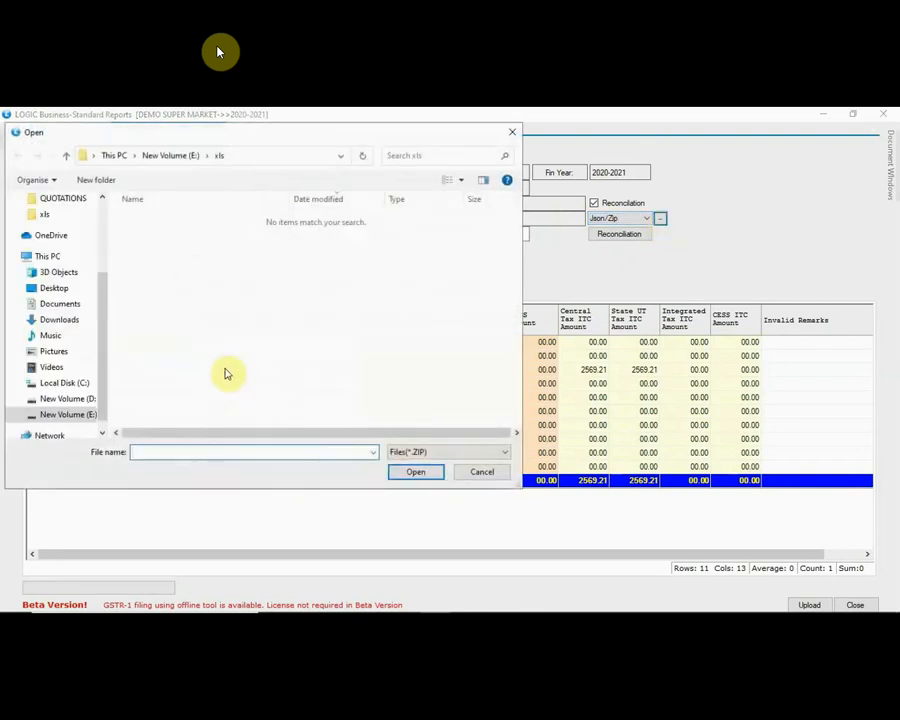
click(484, 472)
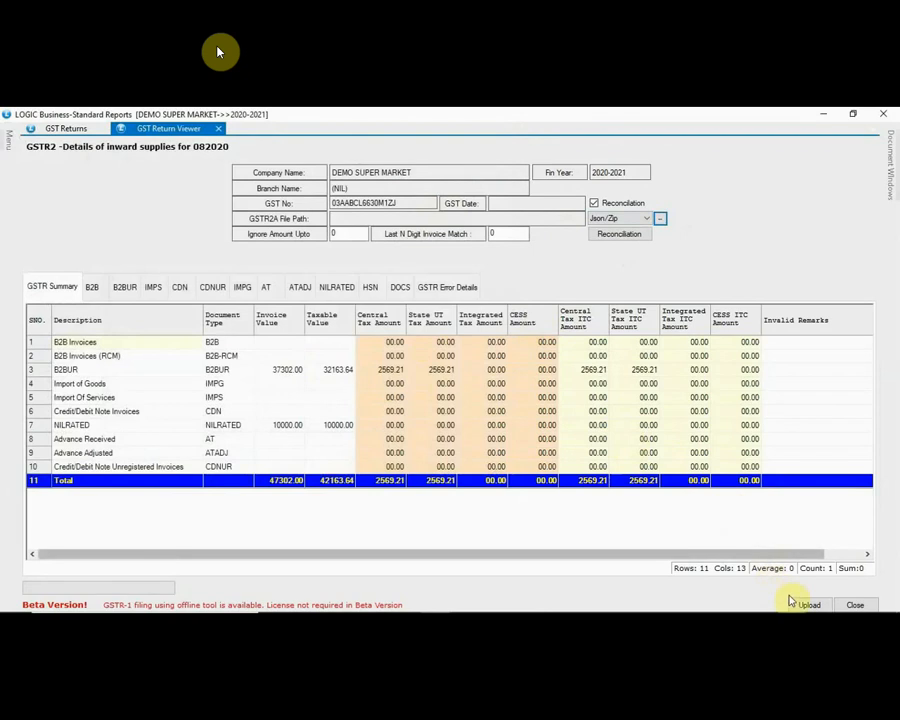
Step: Browse the CDNUR, CDN, HSN, DOCS, error and summary sections, then close the GSTR-2 viewer
click(214, 290)
click(179, 290)
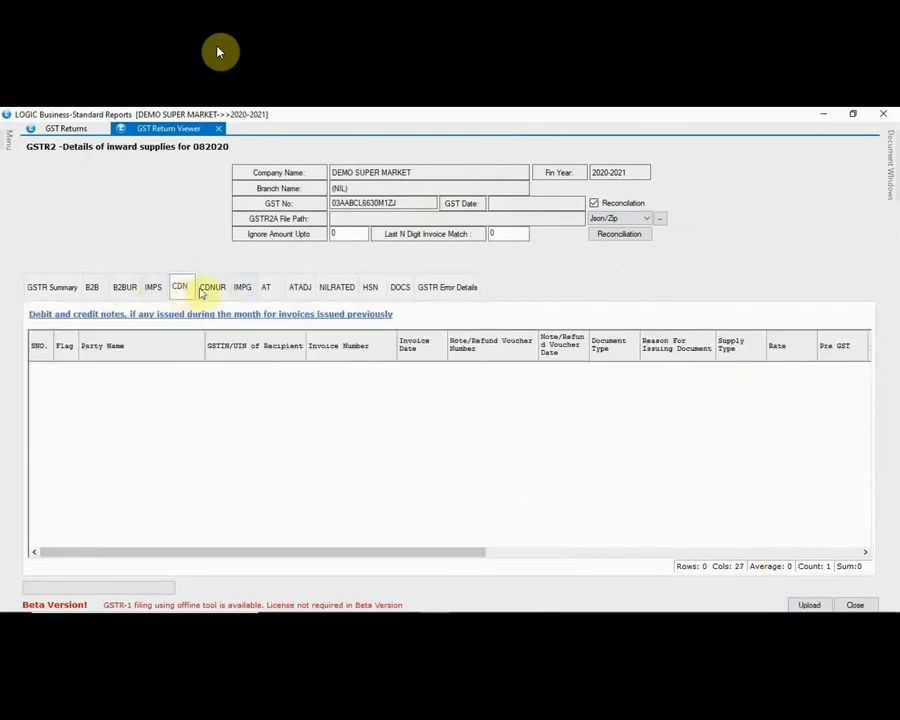
click(370, 288)
click(341, 410)
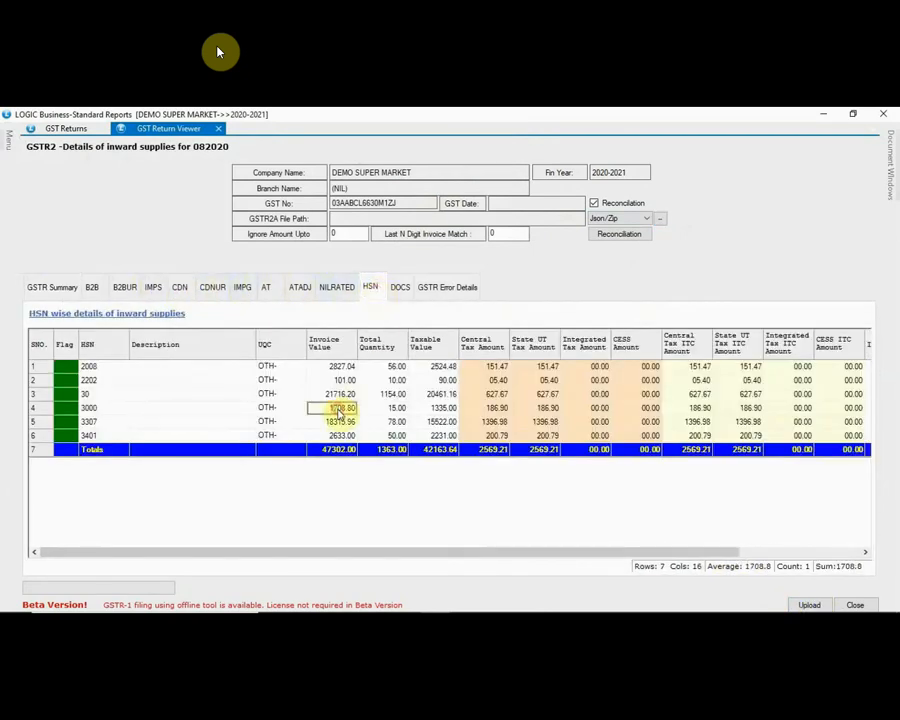
click(399, 289)
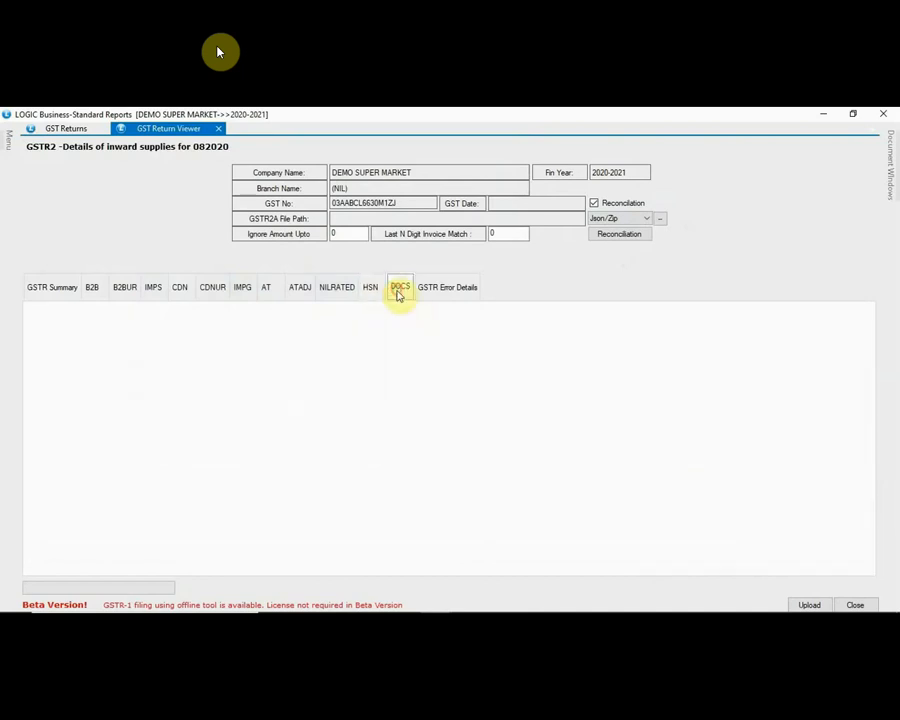
click(432, 288)
click(32, 289)
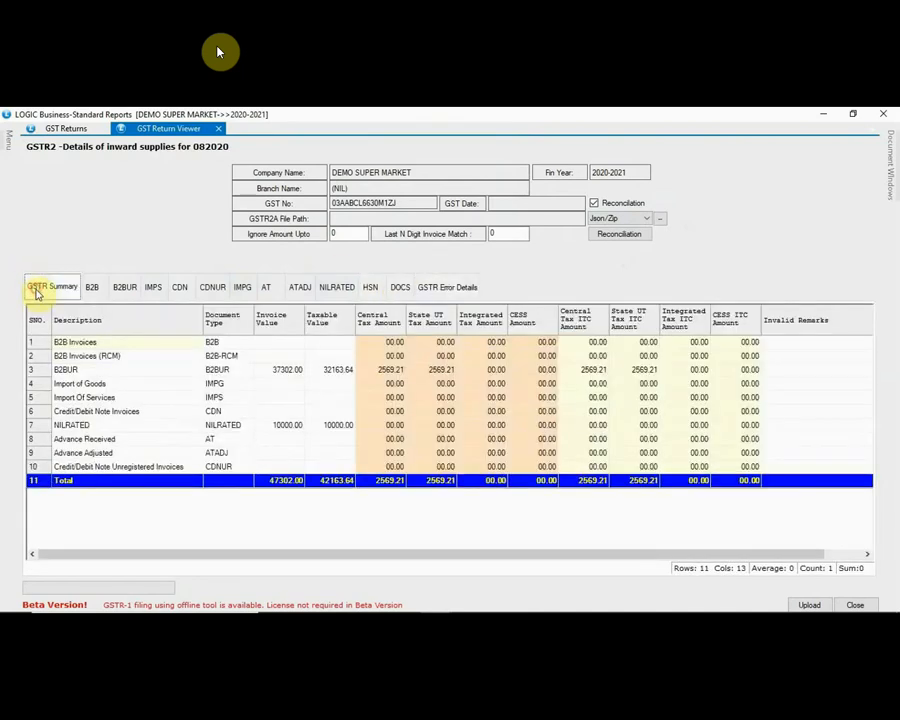
click(863, 604)
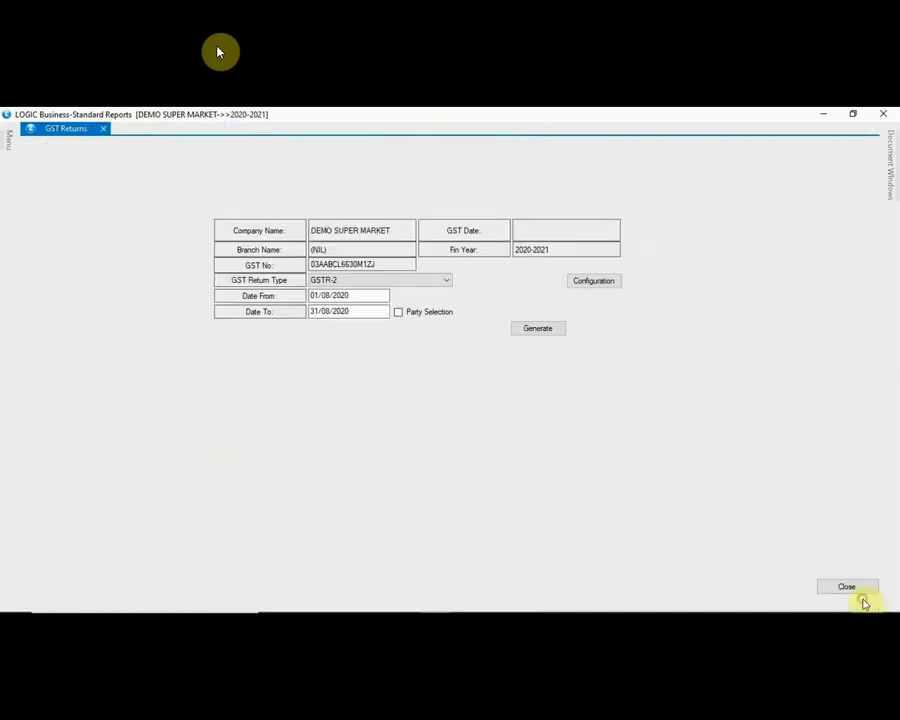
Step: Generate the GSTR-3B return for August 2020
click(389, 282)
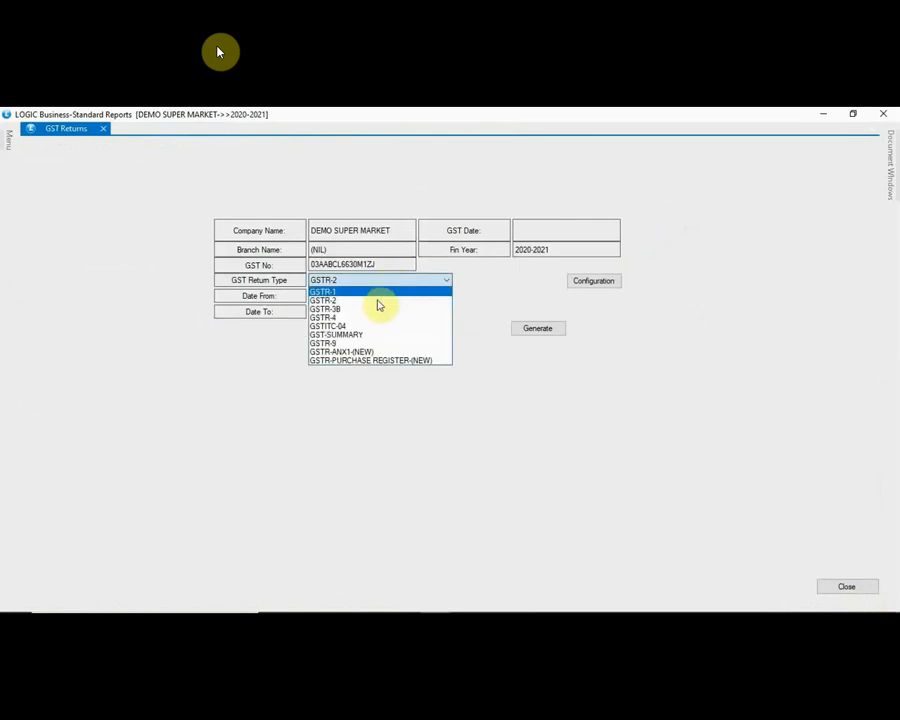
click(372, 310)
click(553, 327)
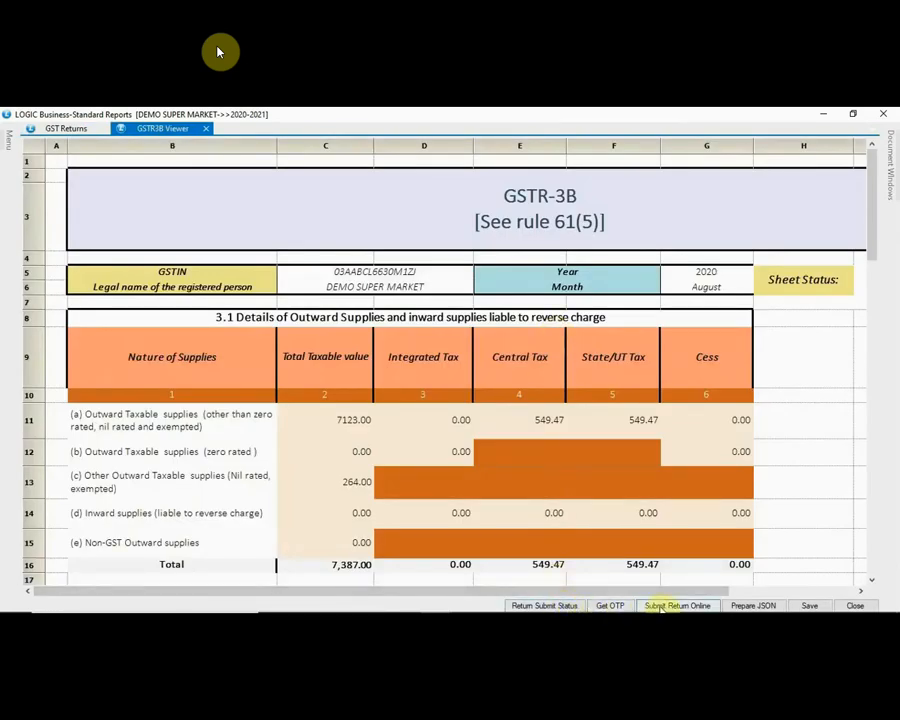
Step: Scroll through the GSTR-3B sheet (central tax 549.47), then close the viewer and GST Returns form
click(617, 511)
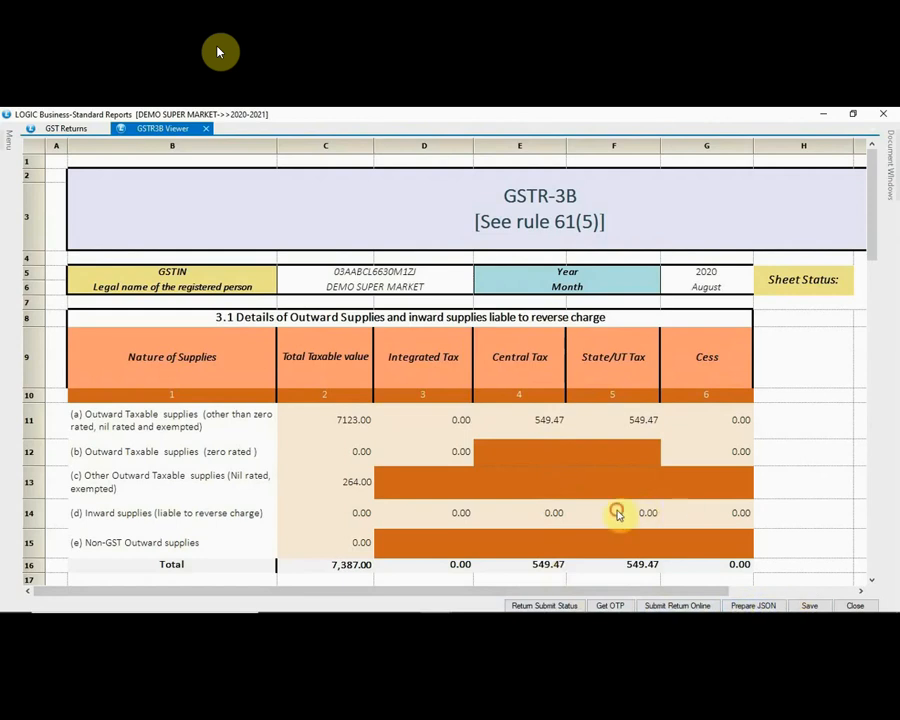
scroll(617, 512, down, 11)
click(632, 503)
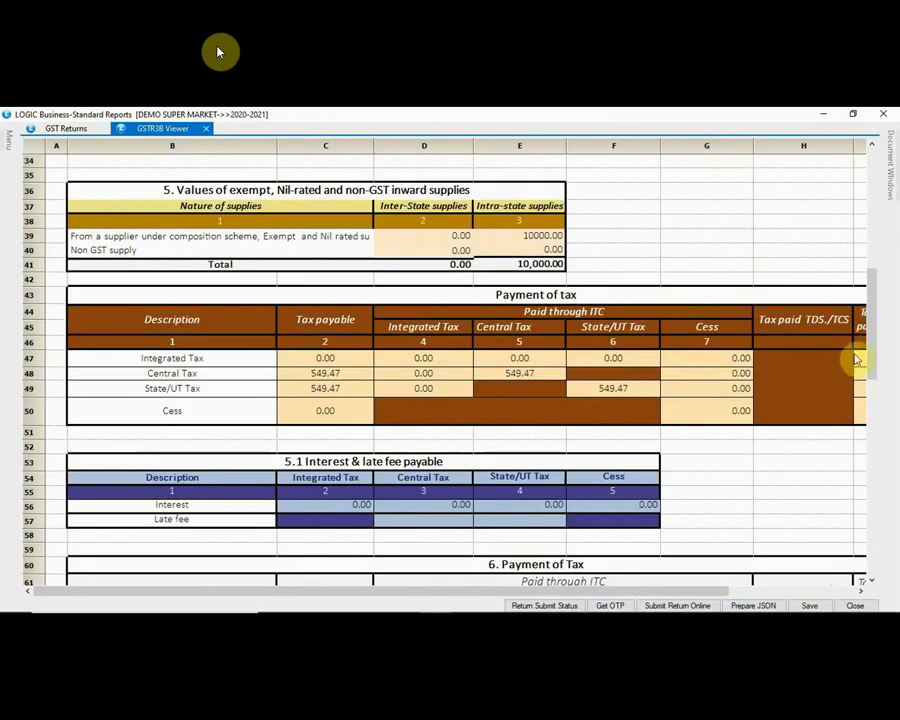
drag(874, 360, 878, 427)
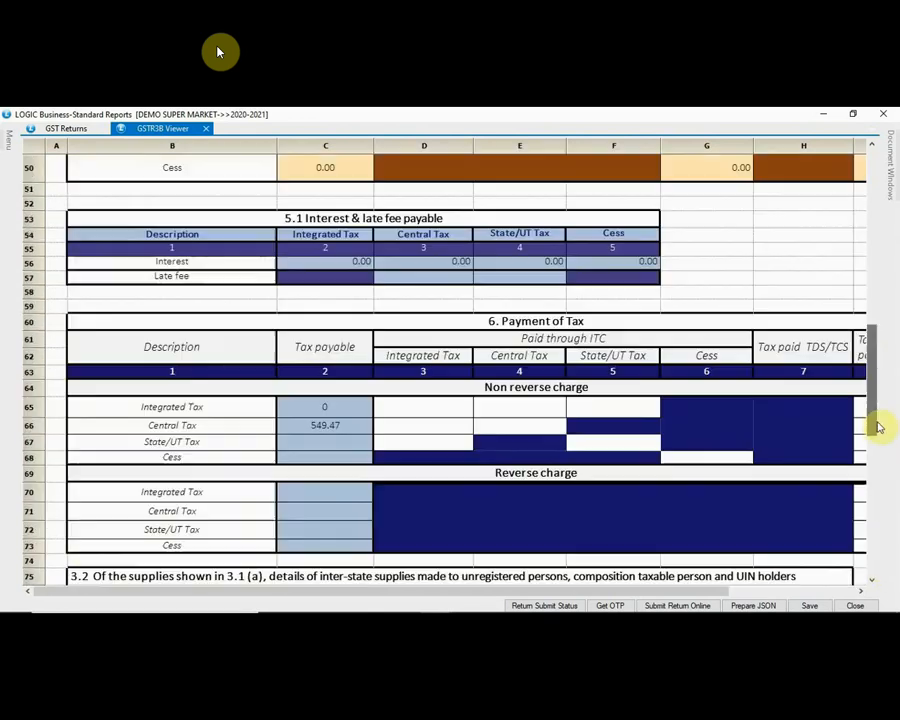
right_click(870, 410)
click(863, 304)
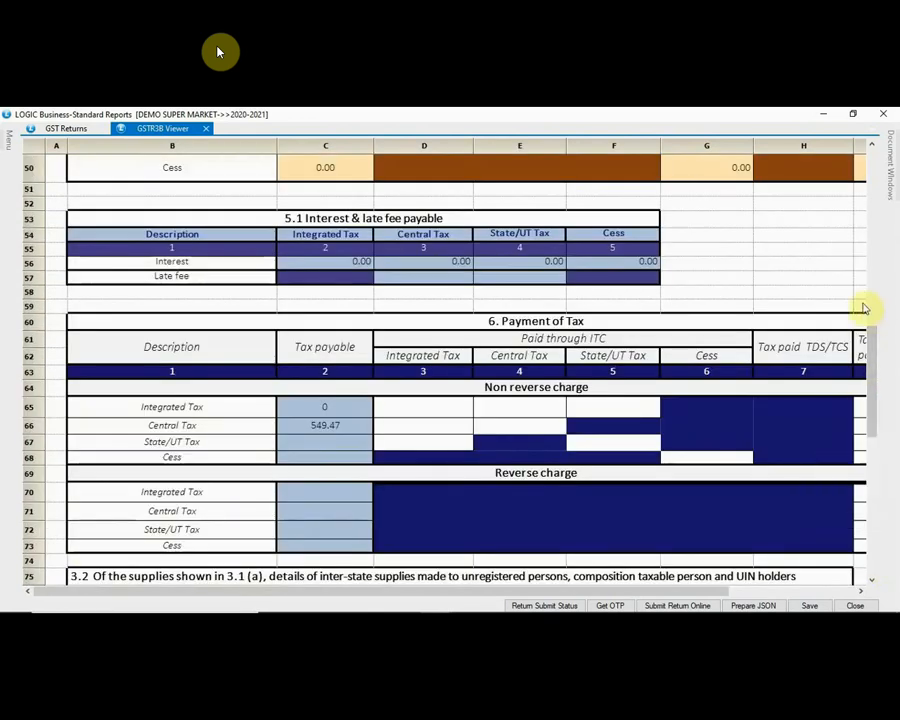
drag(875, 351, 870, 168)
mouse_move(440, 592)
mouse_down()
mouse_move(560, 595)
mouse_move(440, 583)
mouse_up()
scroll(363, 553, down, 10)
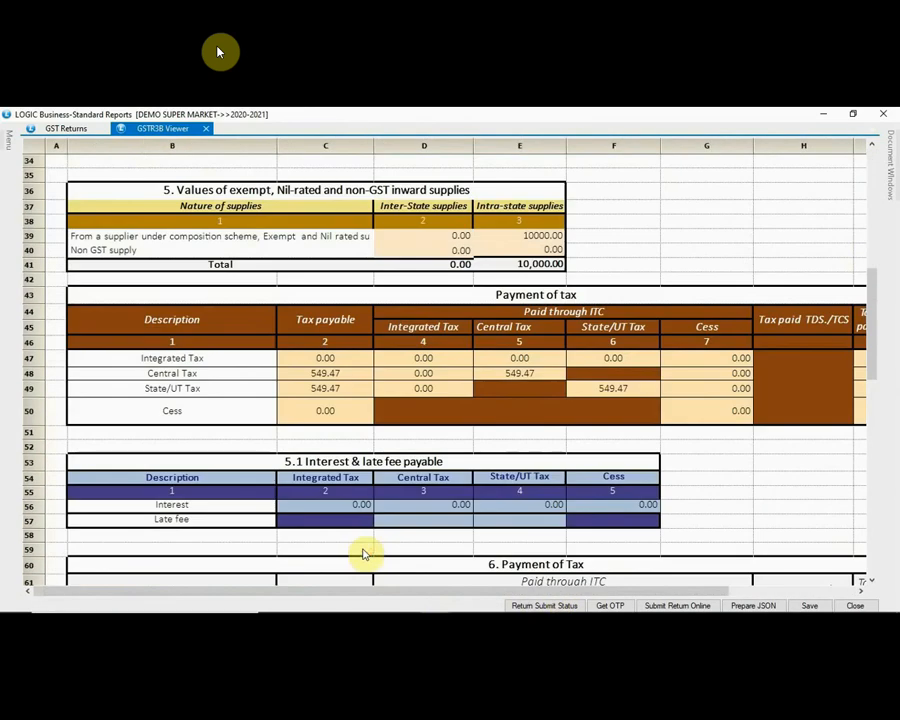
scroll(363, 553, down, 18)
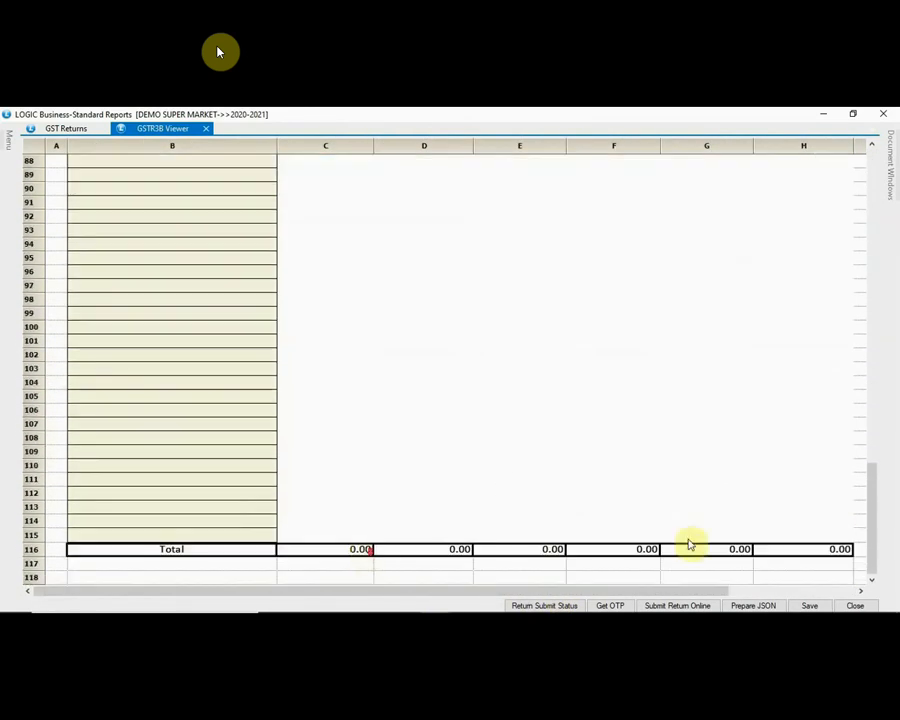
click(858, 606)
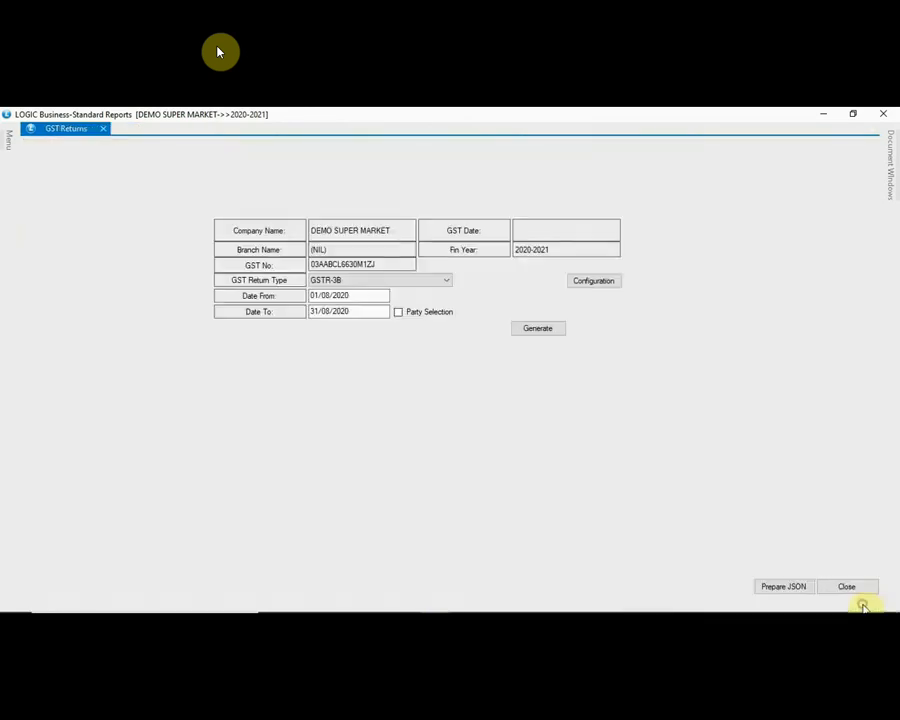
click(850, 586)
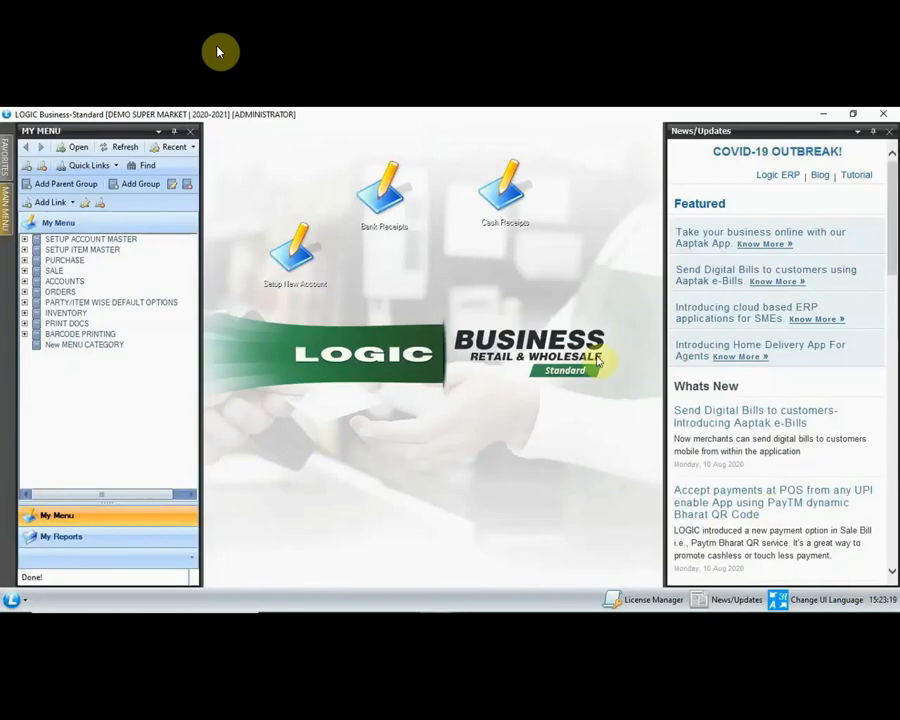